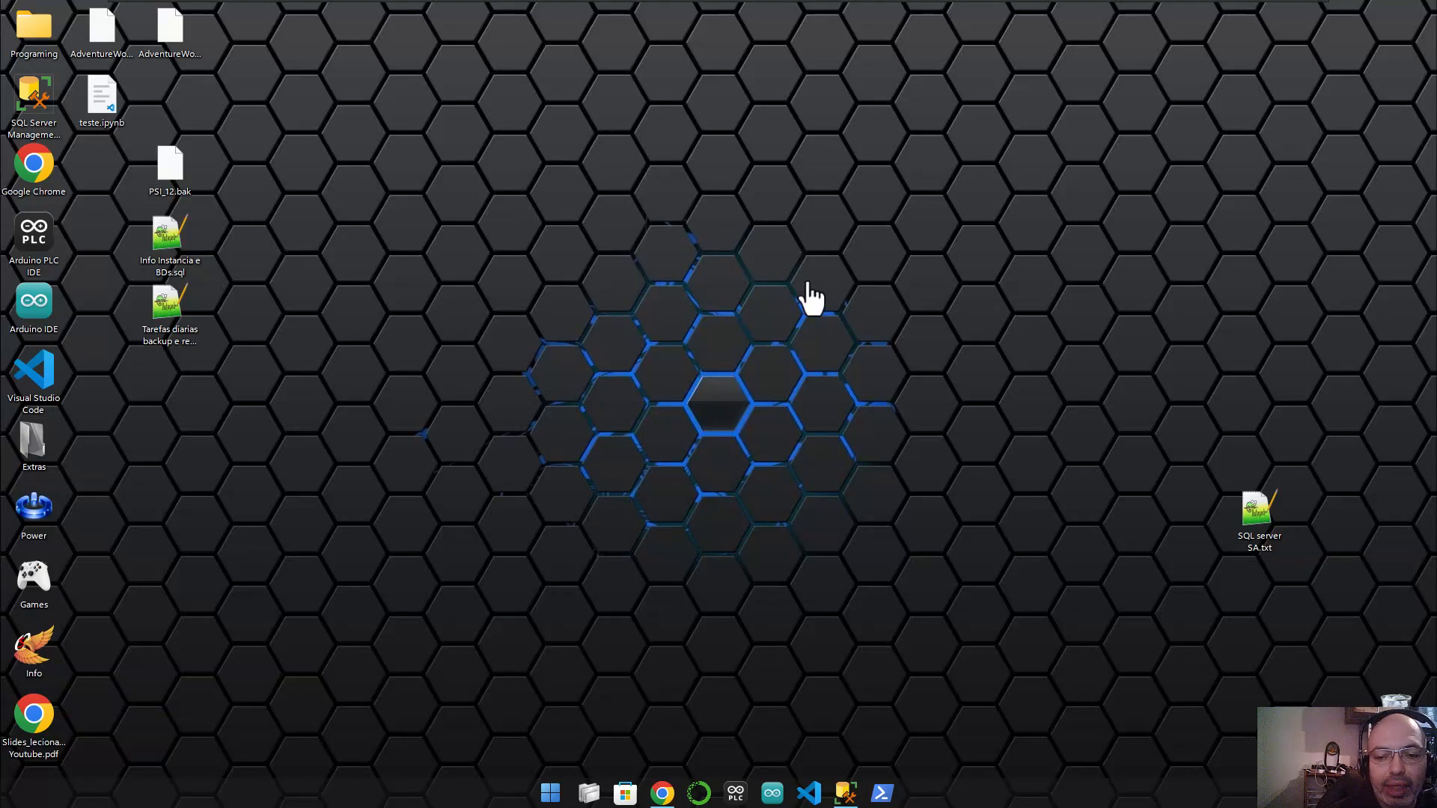
# - Check the Outlook web mail inbox, then minimize the browser
pyautogui.click(662, 795)
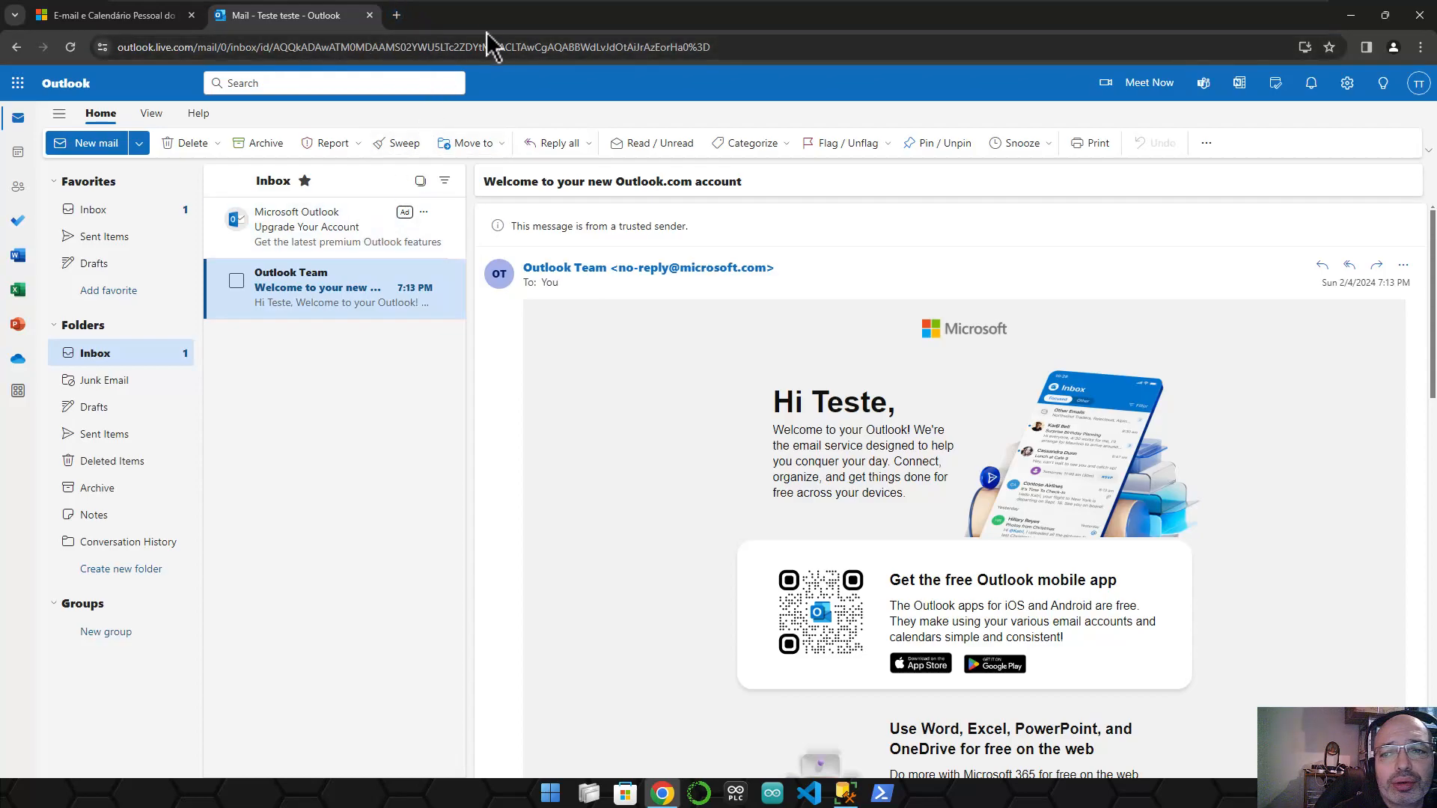
pyautogui.click(80, 17)
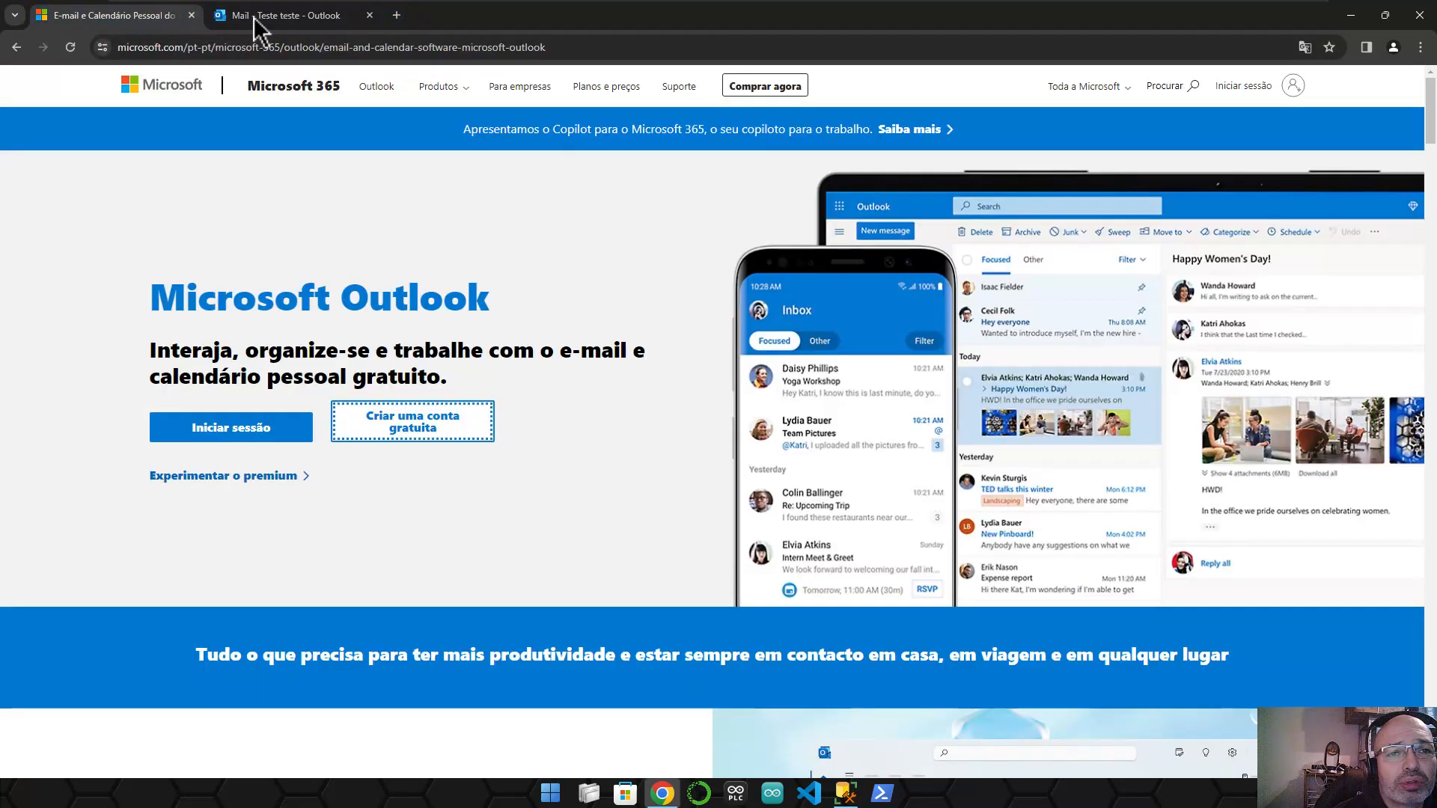
pyautogui.click(245, 16)
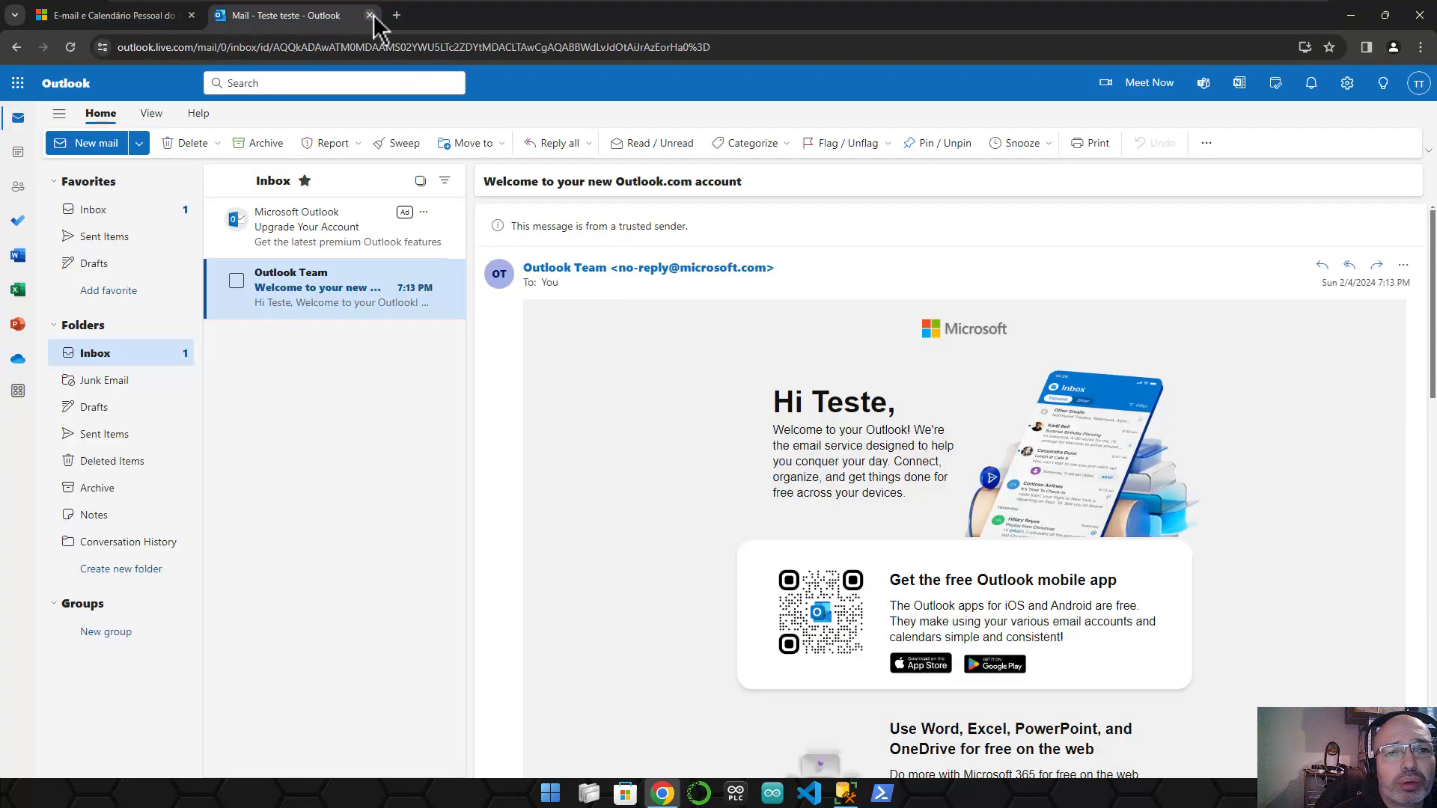
pyautogui.click(1348, 18)
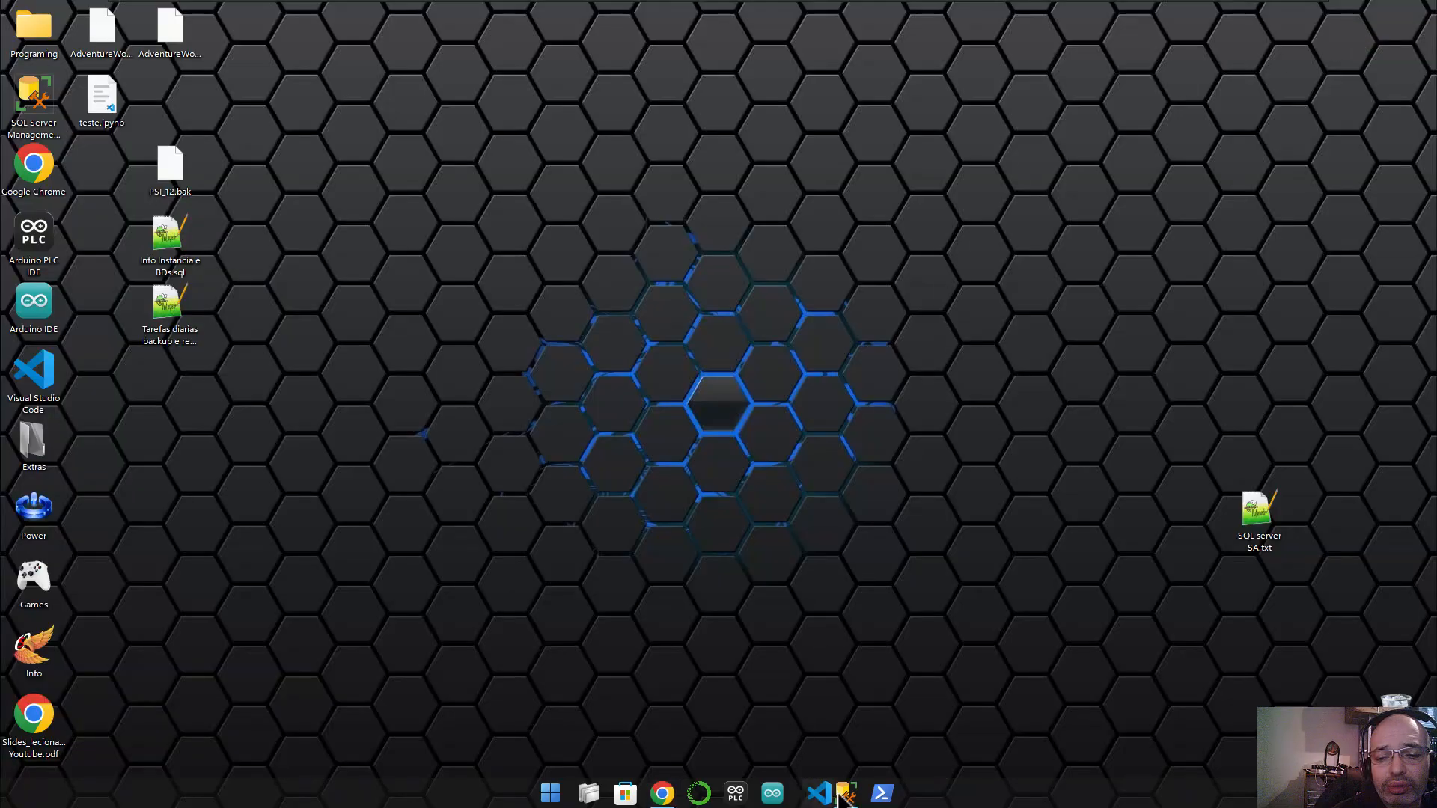
# - Launch Configure Database Mail from Management > Database Mail and pass the welcome page
pyautogui.click(843, 793)
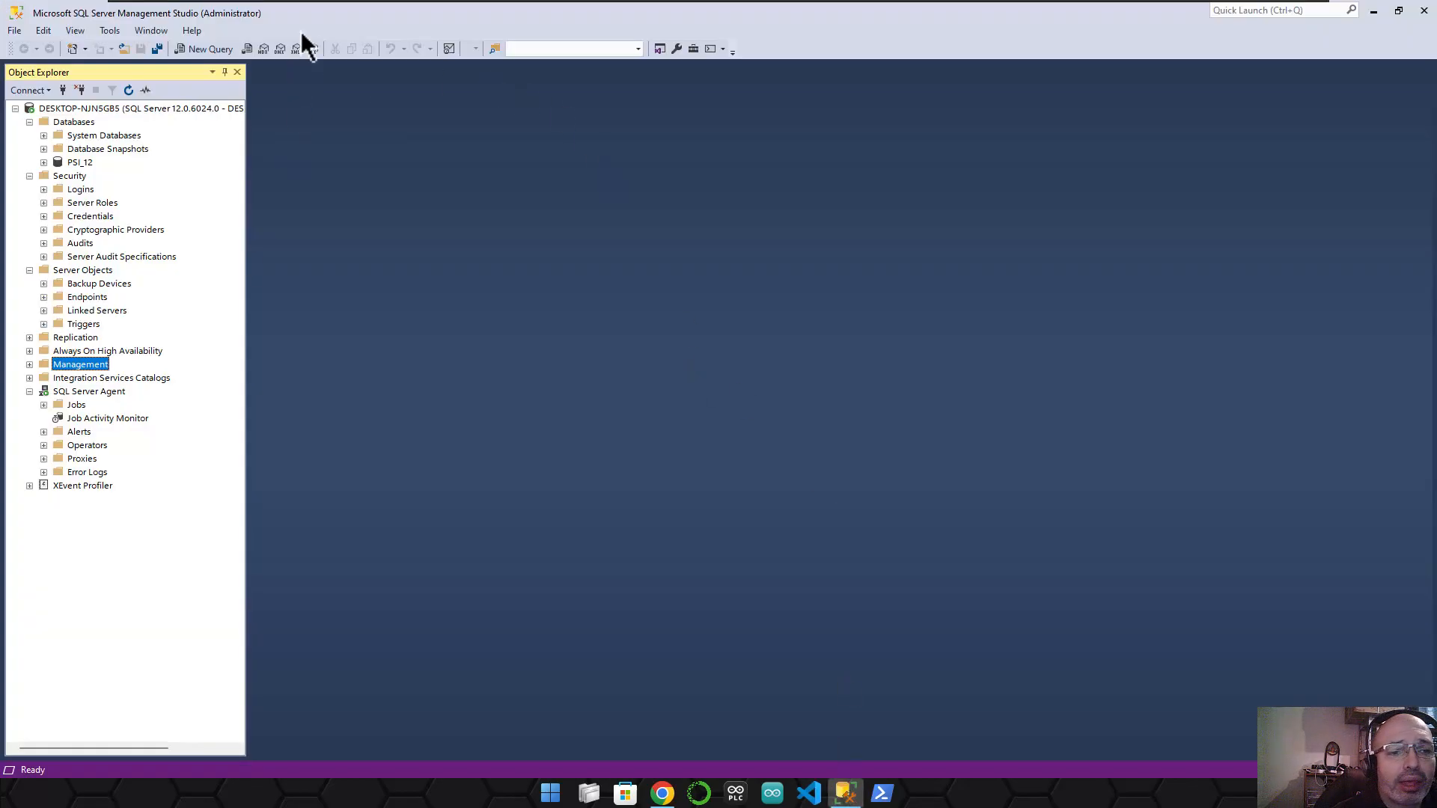
pyautogui.click(29, 364)
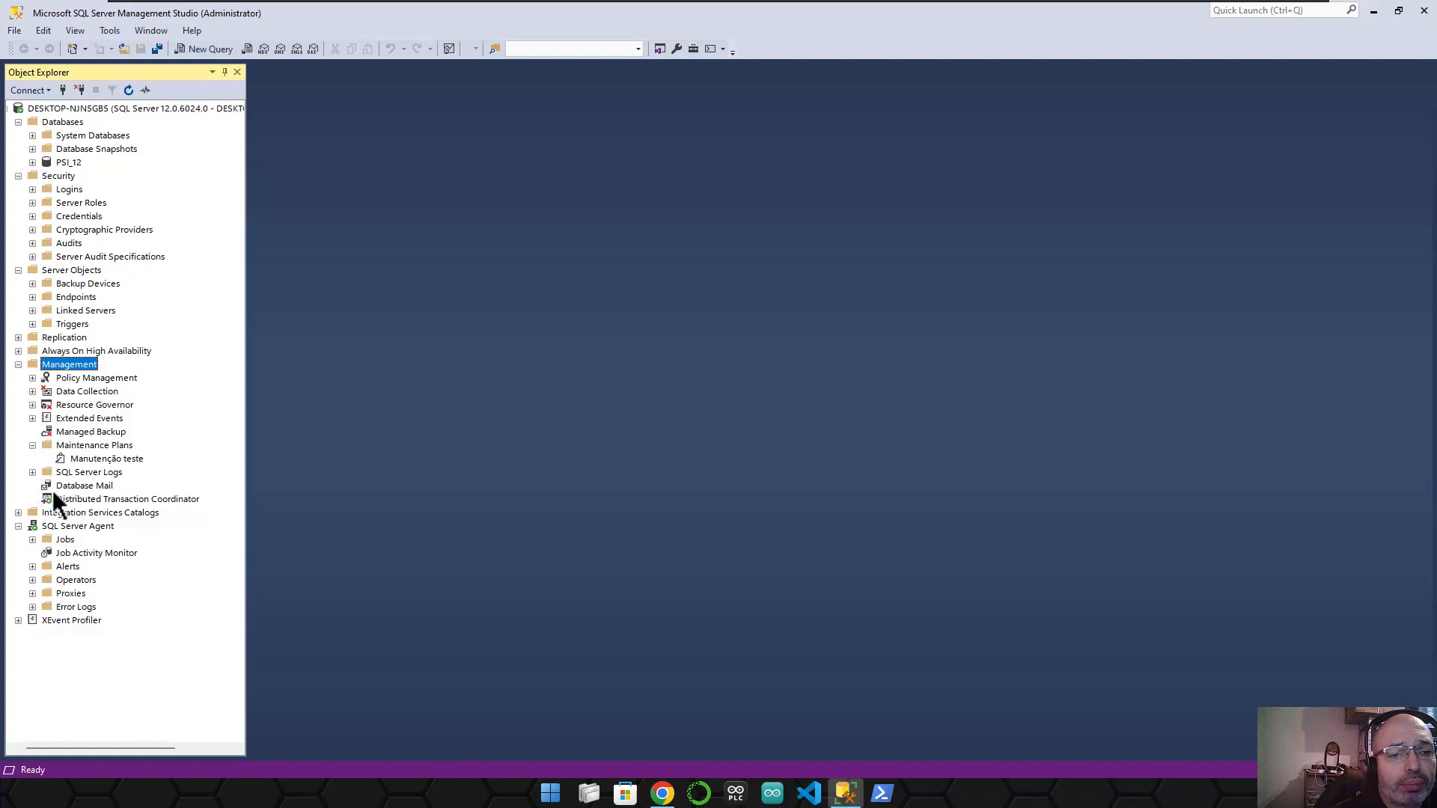
pyautogui.click(88, 487)
pyautogui.rightClick(95, 487)
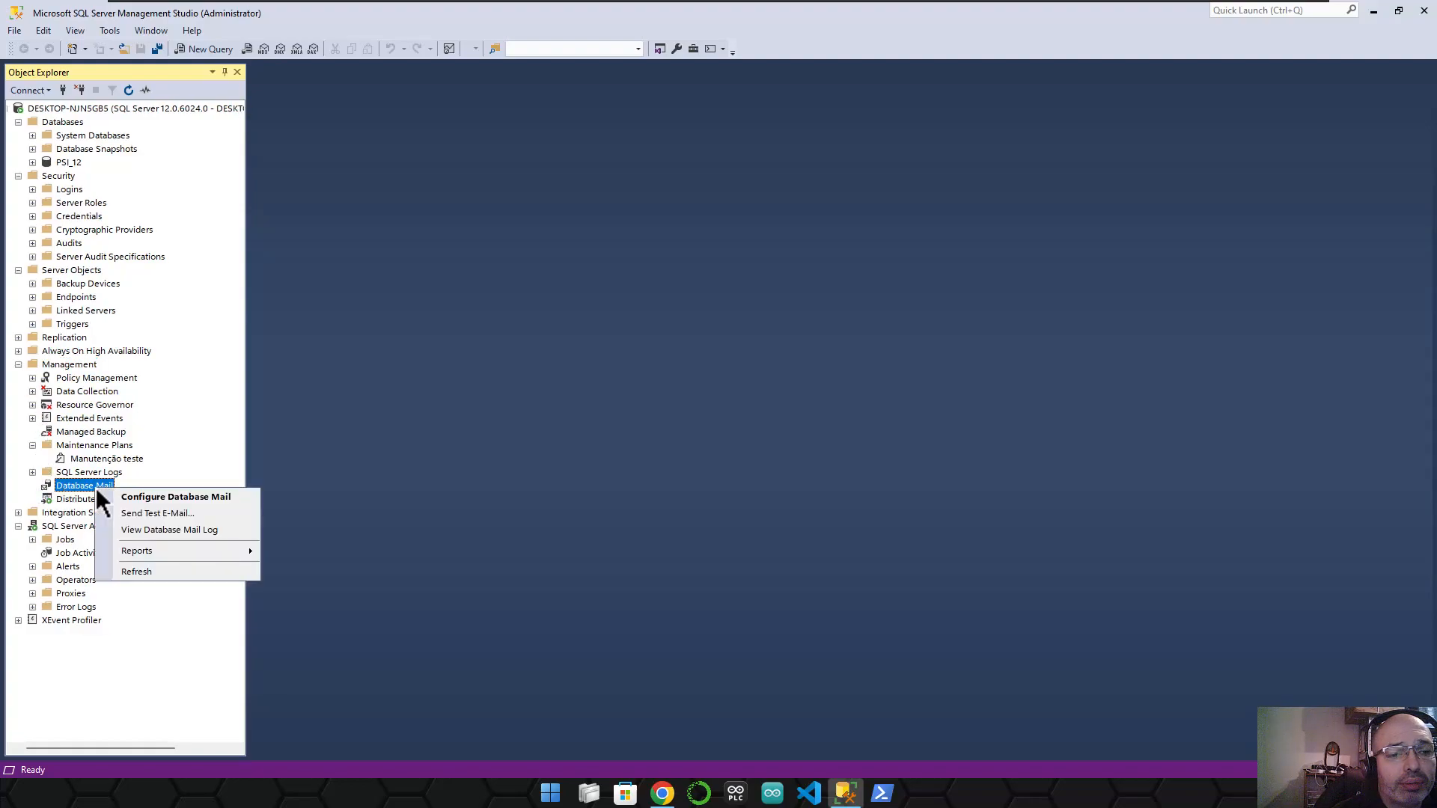
pyautogui.click(188, 500)
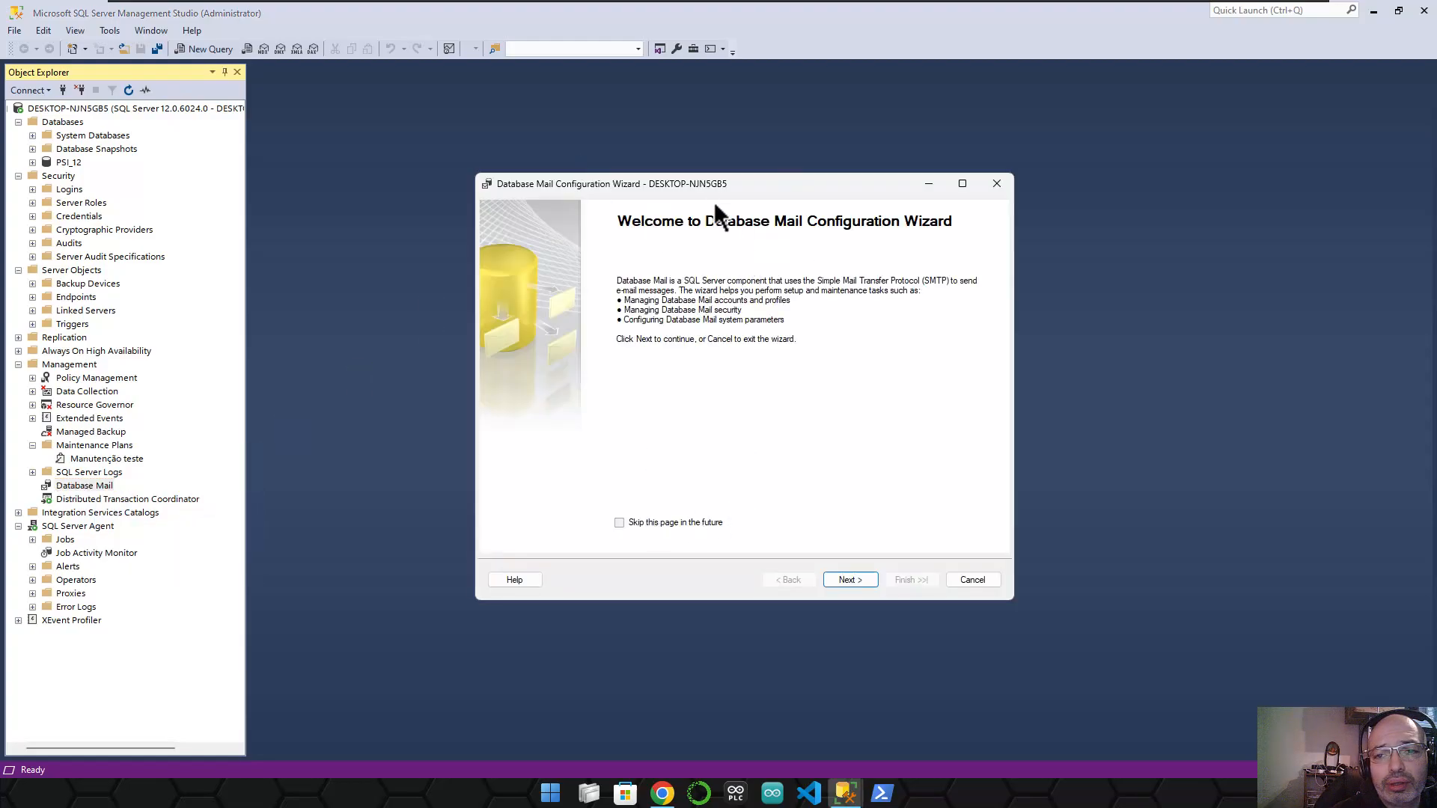
pyautogui.moveTo(612, 182); pyautogui.dragTo(491, 159)
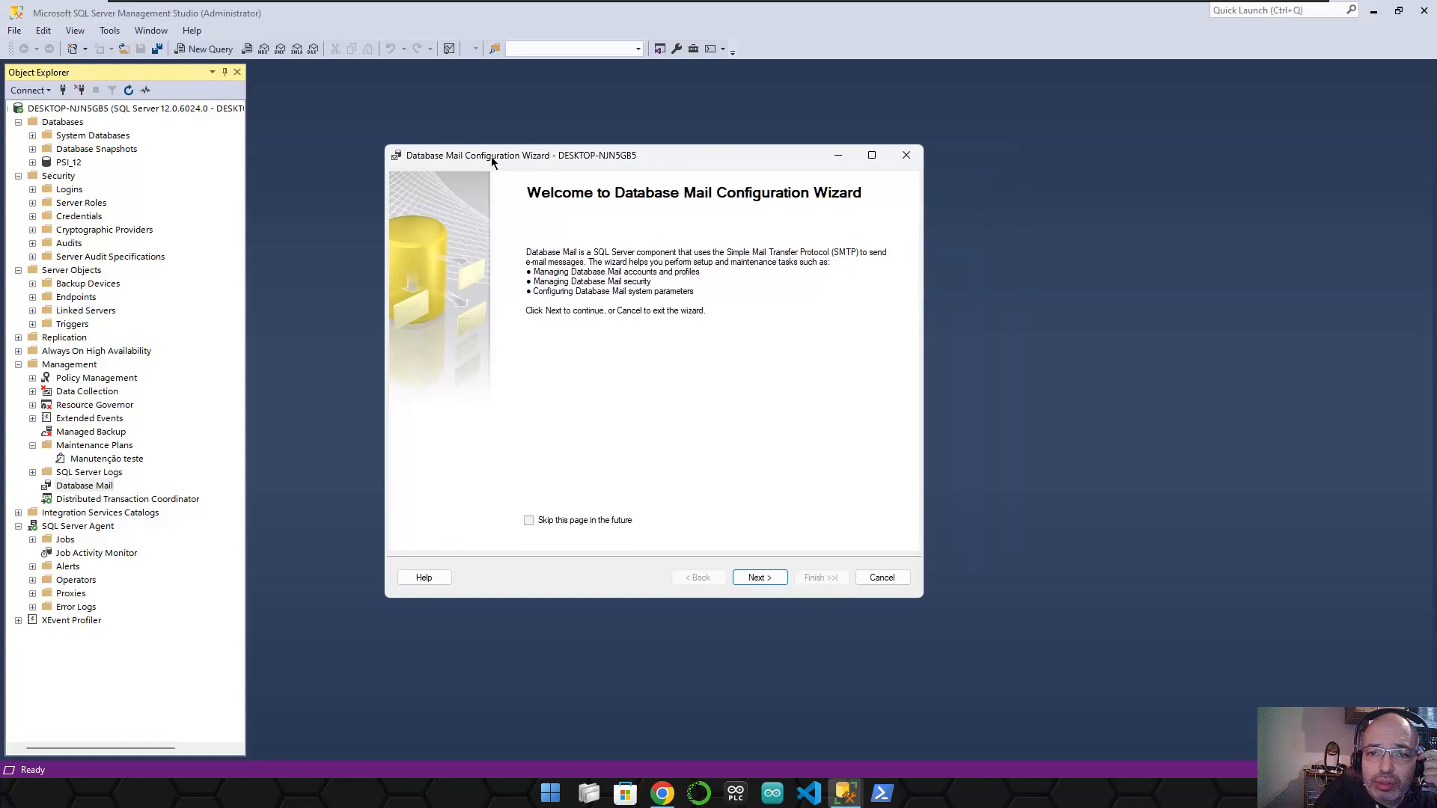
pyautogui.click(757, 577)
# - Create profile 'Notificações' described as 'Erros, Alarmes e notificações' and begin adding an SMTP account
pyautogui.click(759, 577)
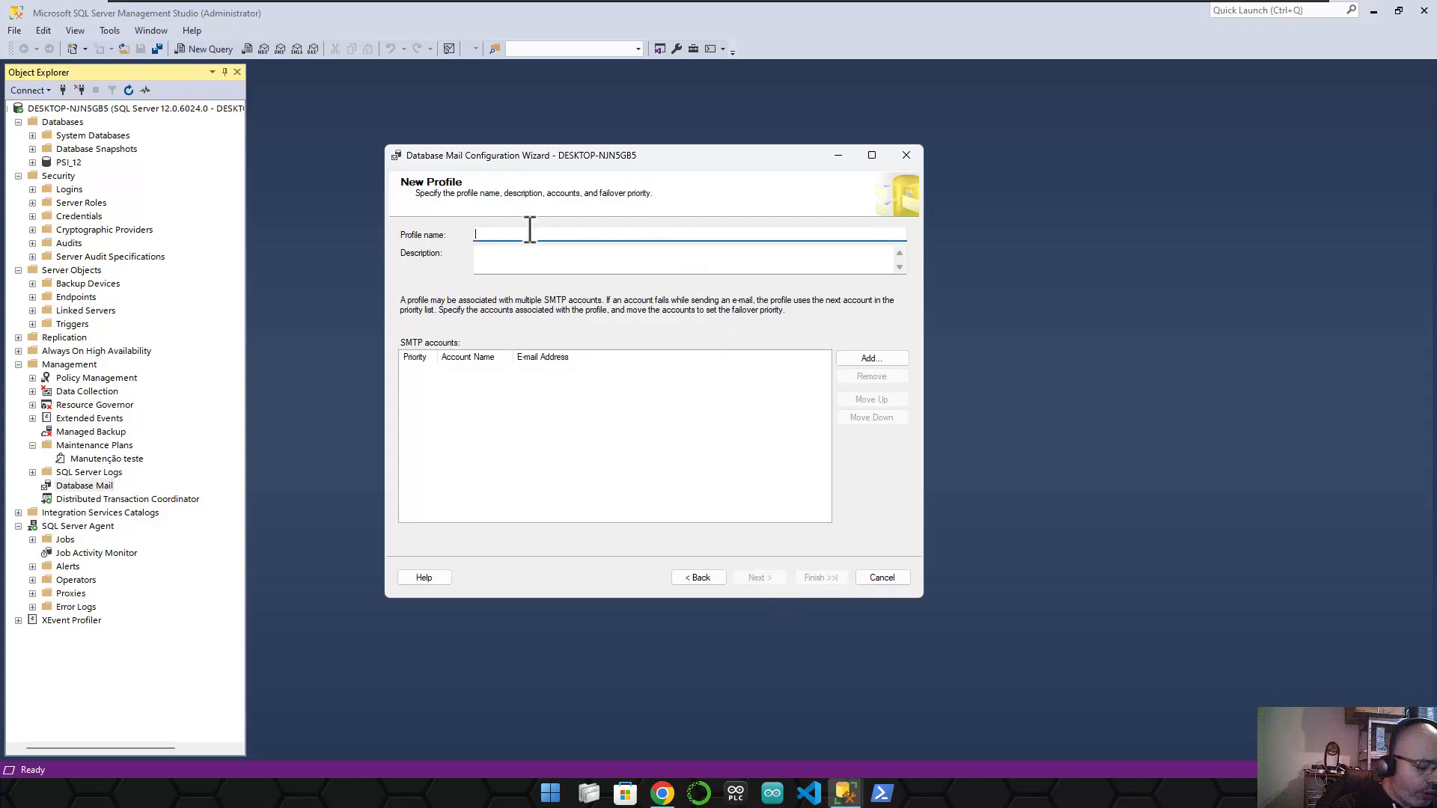
pyautogui.write('NOt')
pyautogui.press('BackSpace')
pyautogui.press('BackSpace')
pyautogui.press('BackSpace')
pyautogui.write('N')
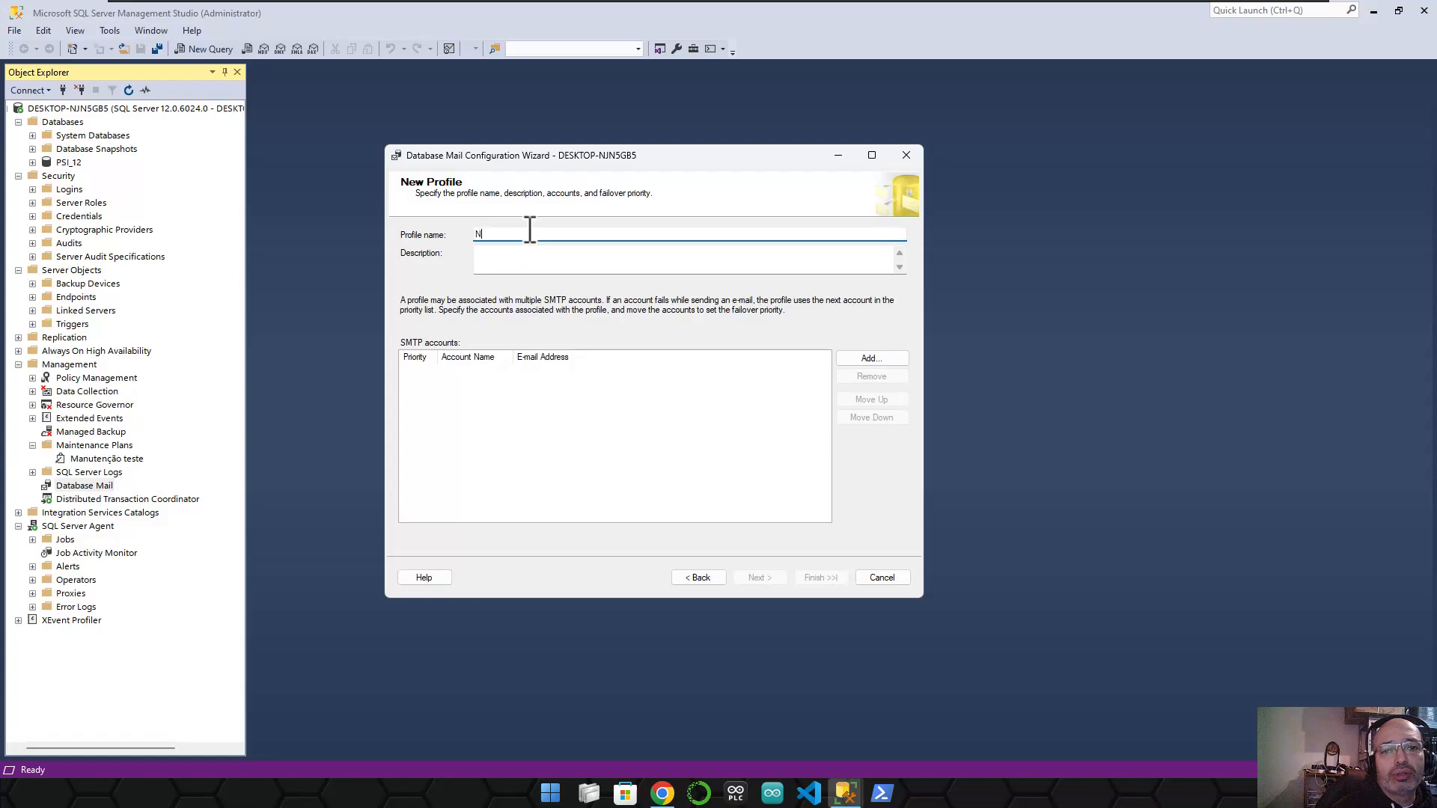
pyautogui.write('otificações')
pyautogui.press('Tab')
pyautogui.write('Err')
pyautogui.press('BackSpace')
pyautogui.press('BackSpace')
pyautogui.press('BackSpace')
pyautogui.write('Erros, ')
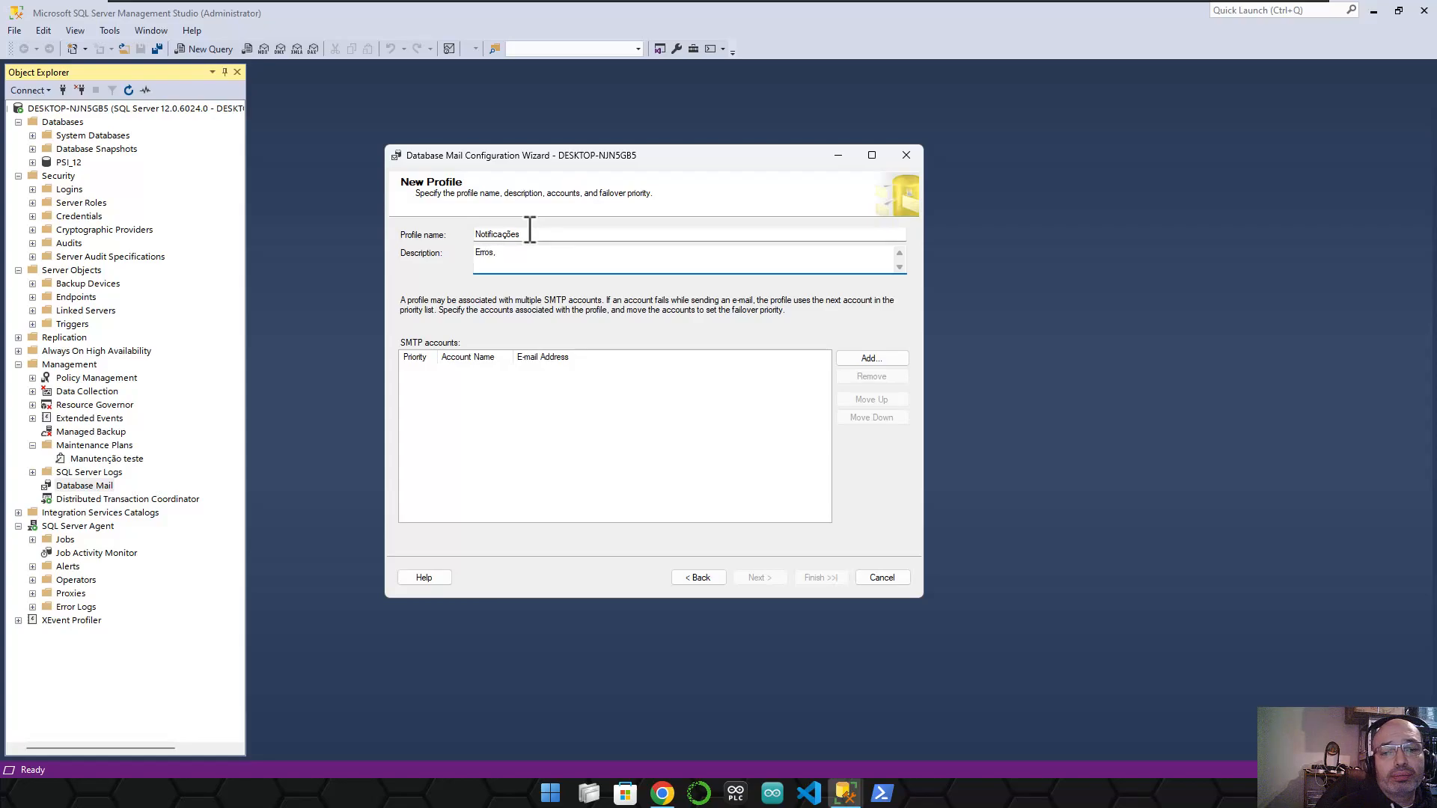
pyautogui.write('A')
pyautogui.write('L')
pyautogui.write('la')
pyautogui.write('rmes e')
pyautogui.write(' notificações')
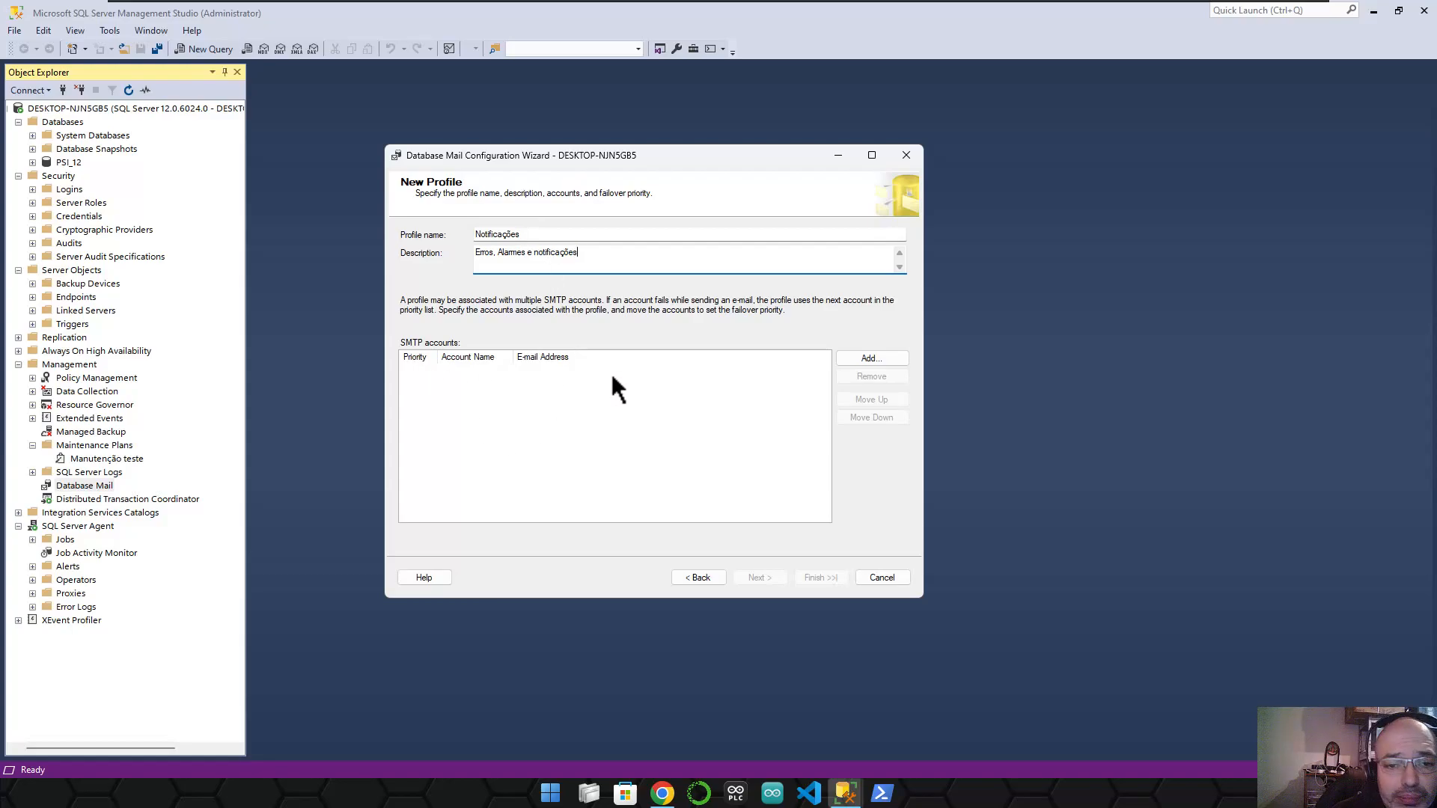
pyautogui.click(881, 358)
pyautogui.moveTo(535, 183); pyautogui.dragTo(1027, 233)
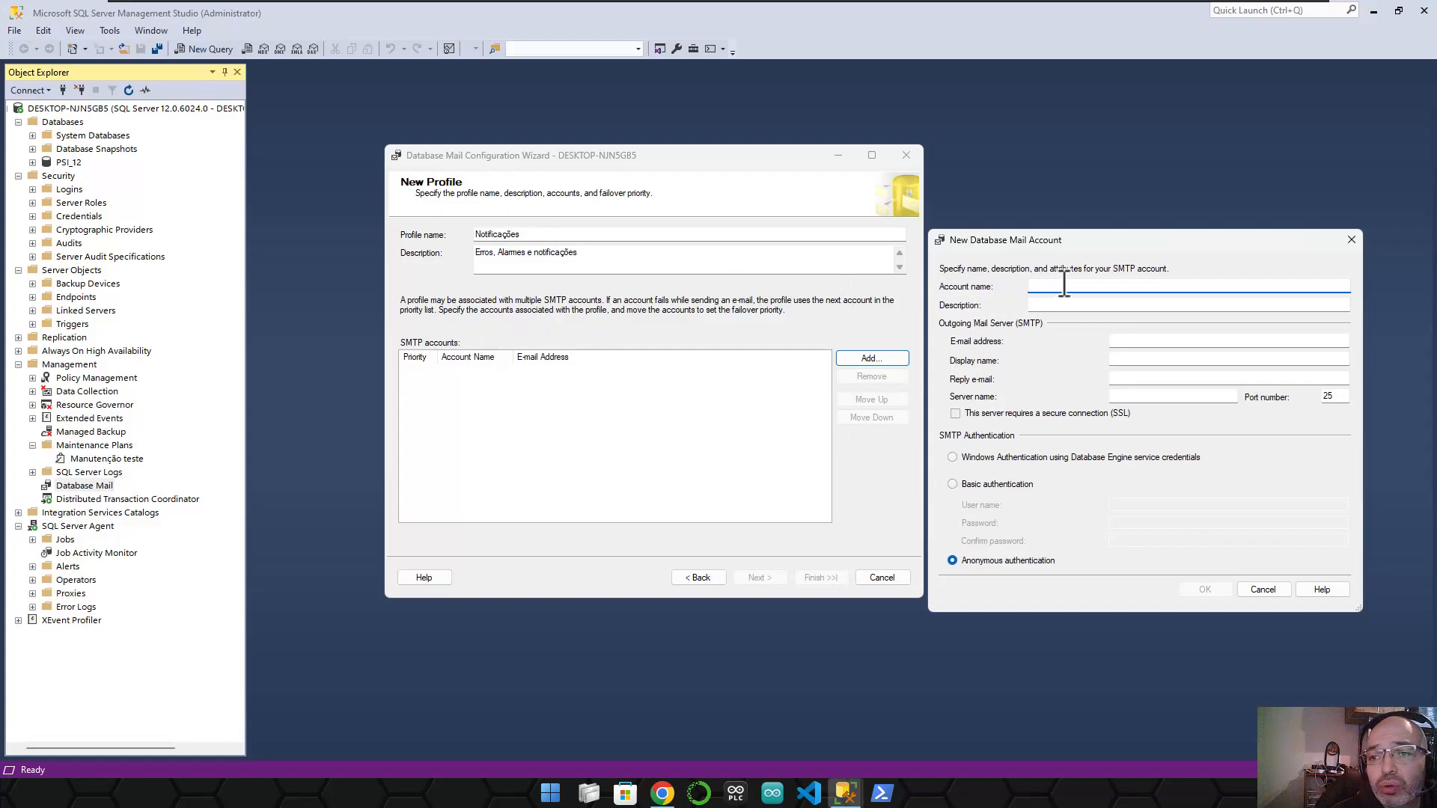
# - Set the account name and description to 'Outlook - Notificações'
pyautogui.moveTo(1074, 250); pyautogui.dragTo(577, 298)
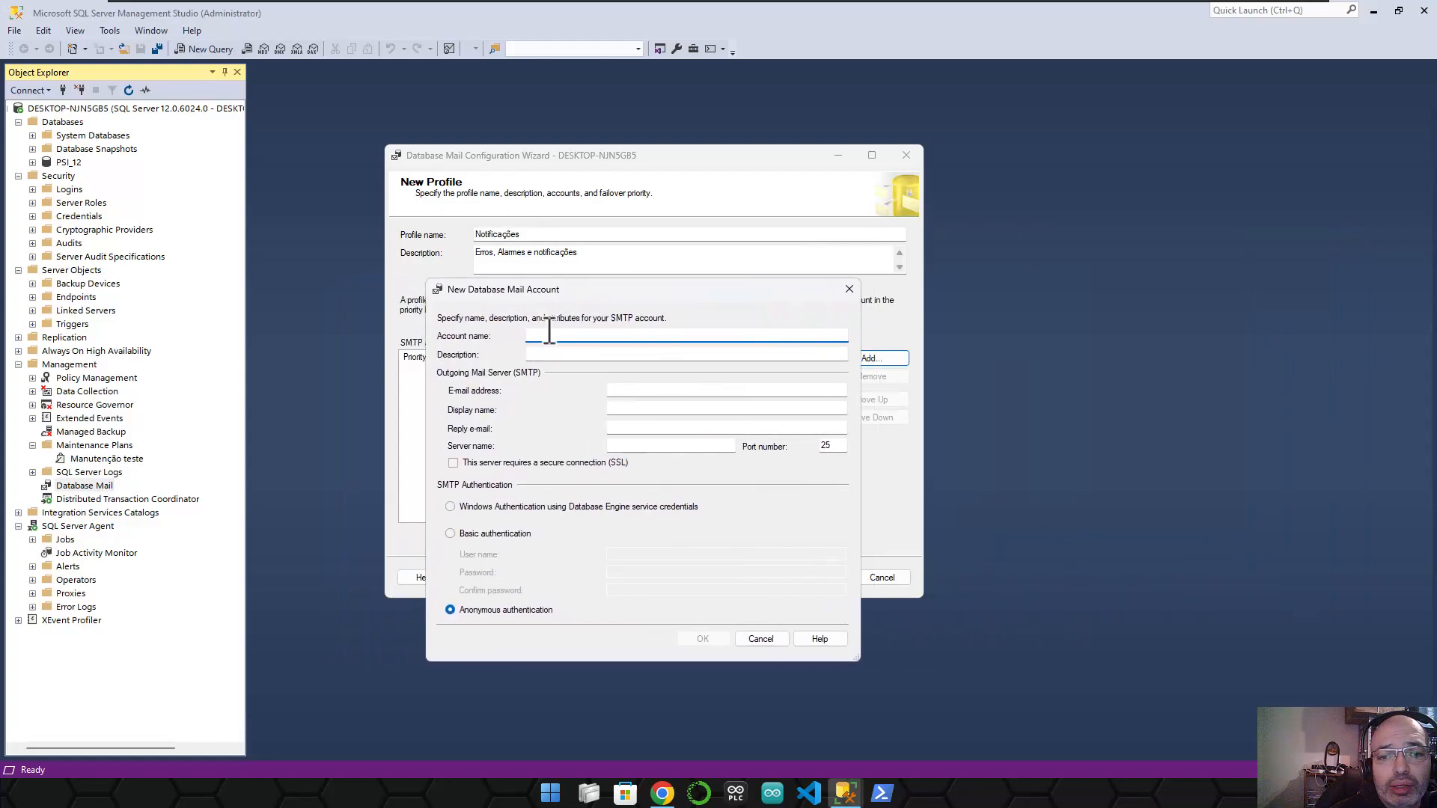
pyautogui.write('Outlo')
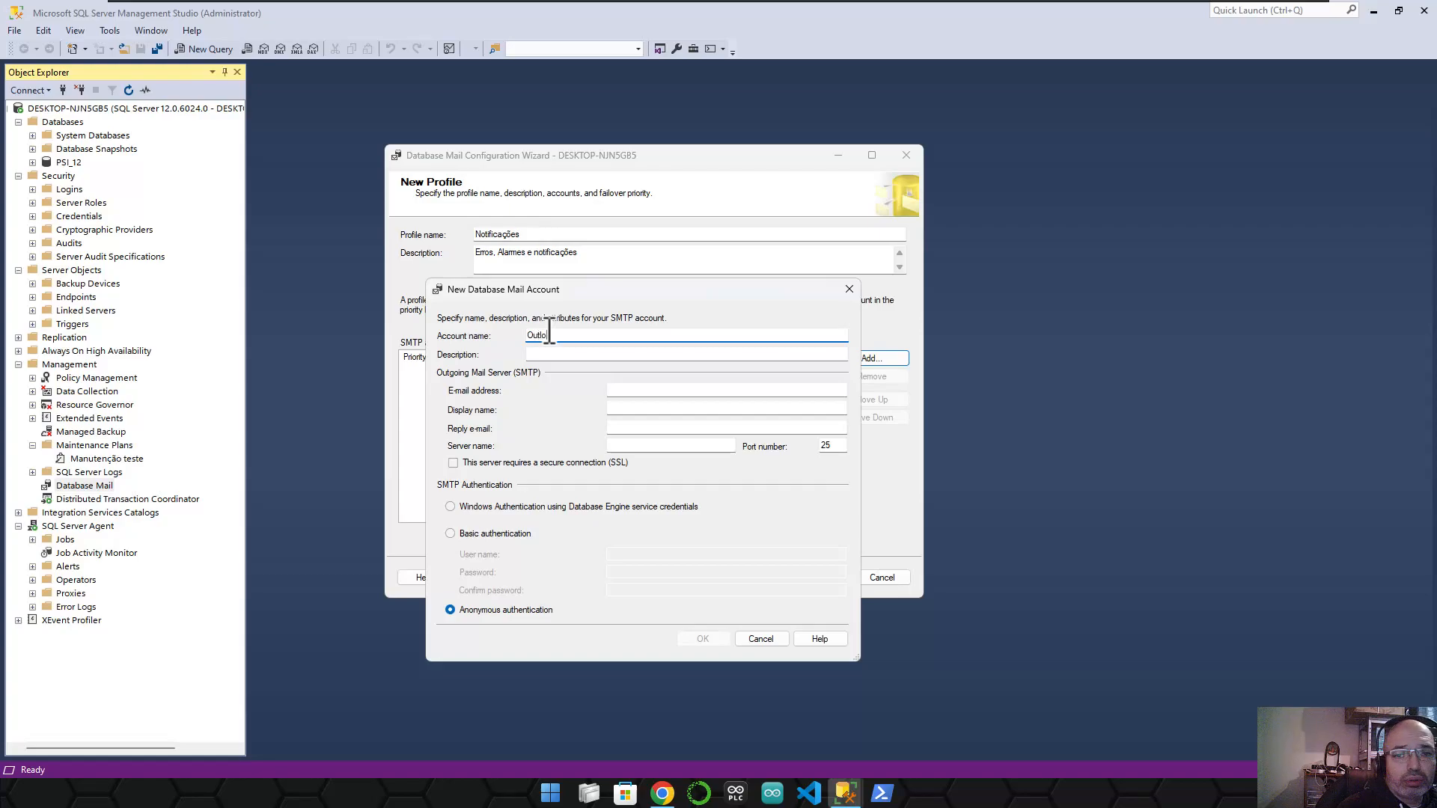
pyautogui.write('ok - Notificac')
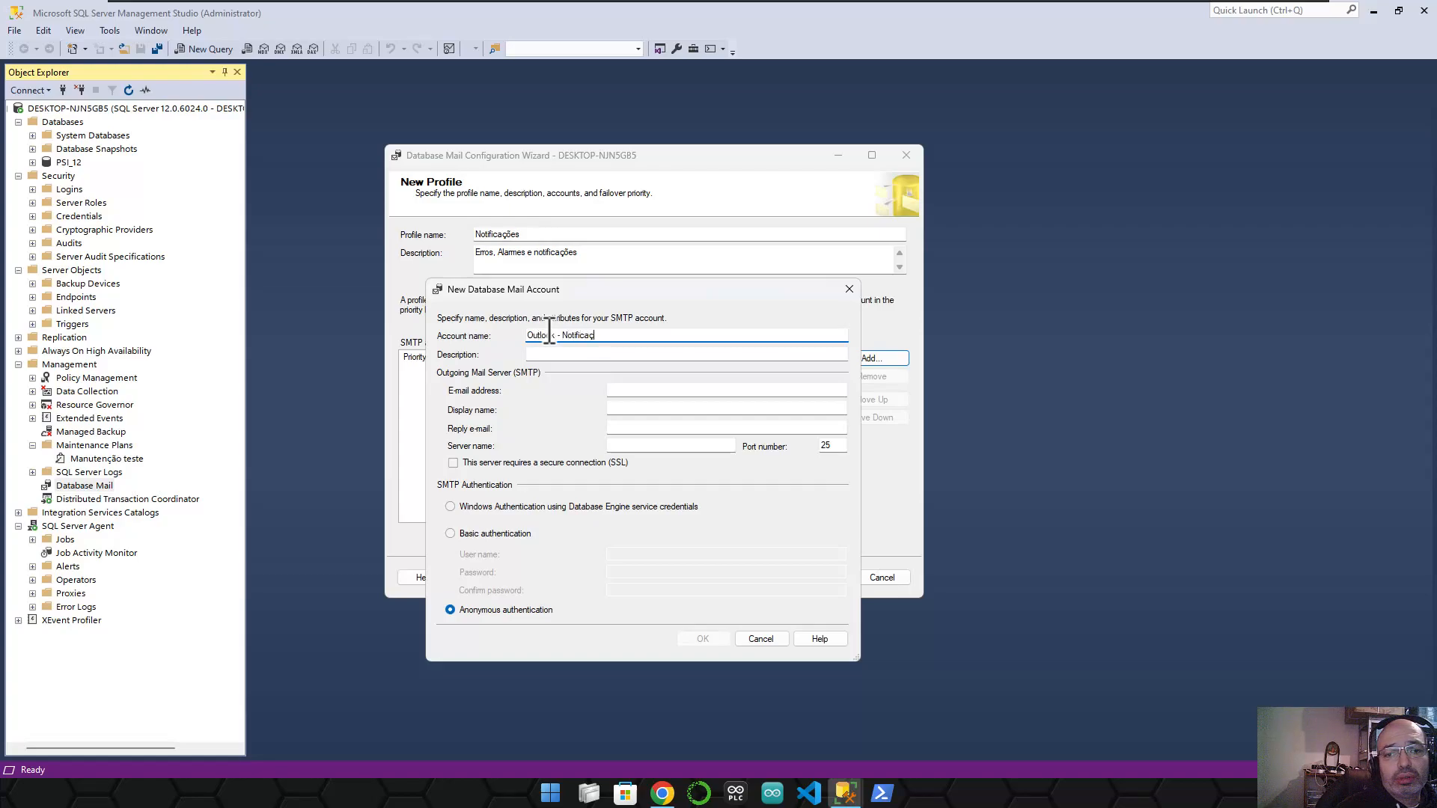
pyautogui.press('BackSpace')
pyautogui.write('ções')
pyautogui.hotkey('ctrl', 'a')
pyautogui.hotkey('ctrl', 'c')
pyautogui.click(551, 353)
pyautogui.hotkey('ctrl', 'v')
# - Enter the sender e-mail address and the display name 'AET-NOTIFICAÇÕES'
pyautogui.click(644, 387)
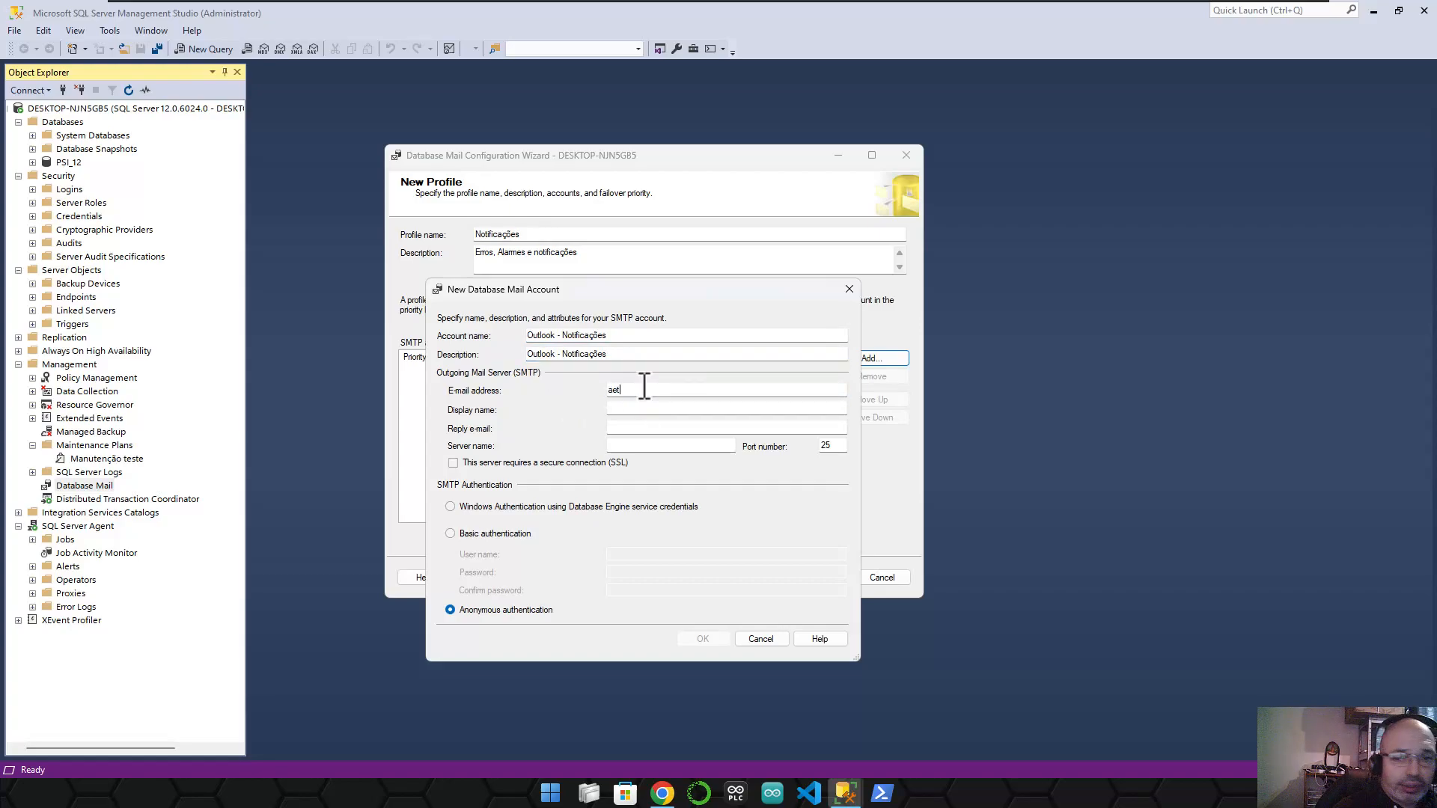
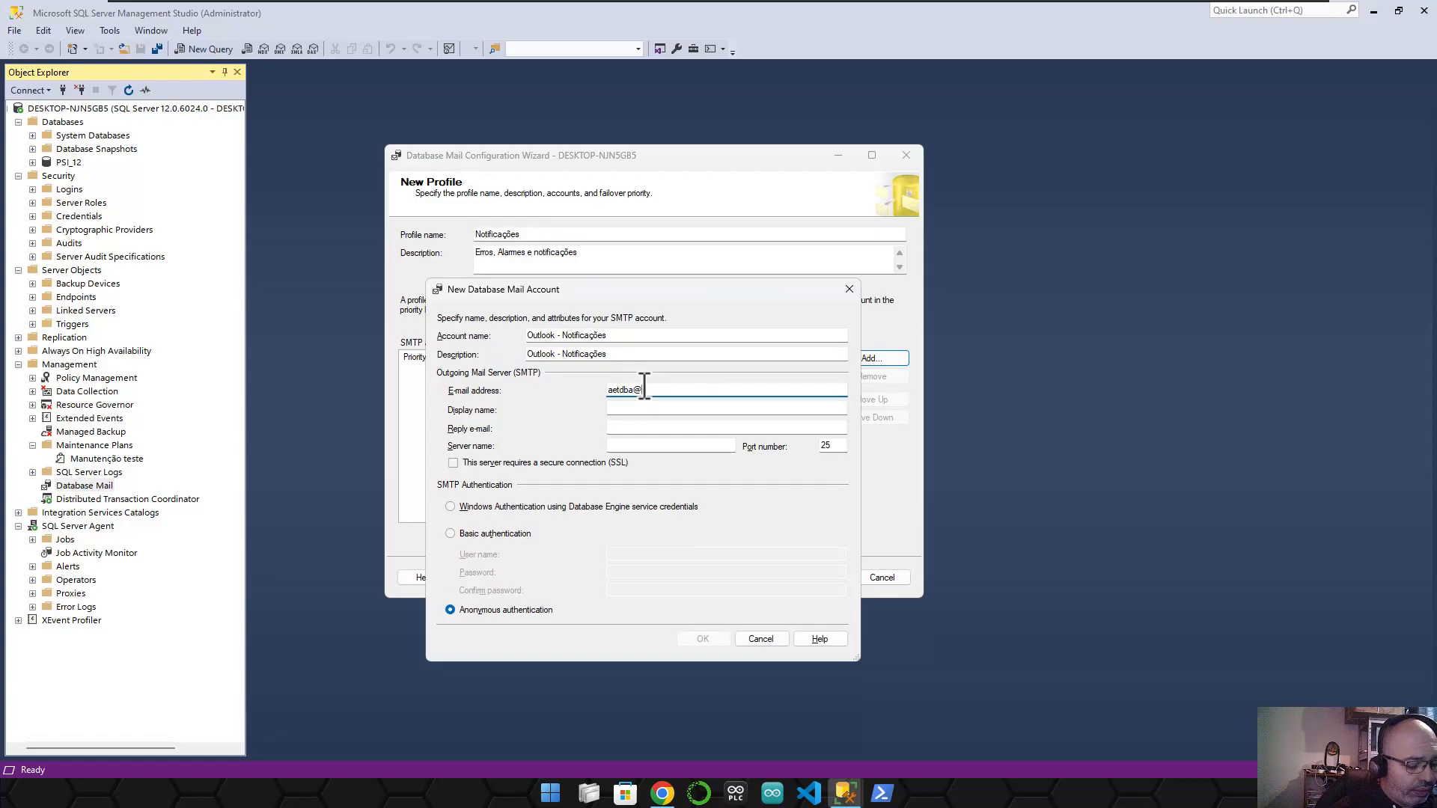
pyautogui.click(649, 408)
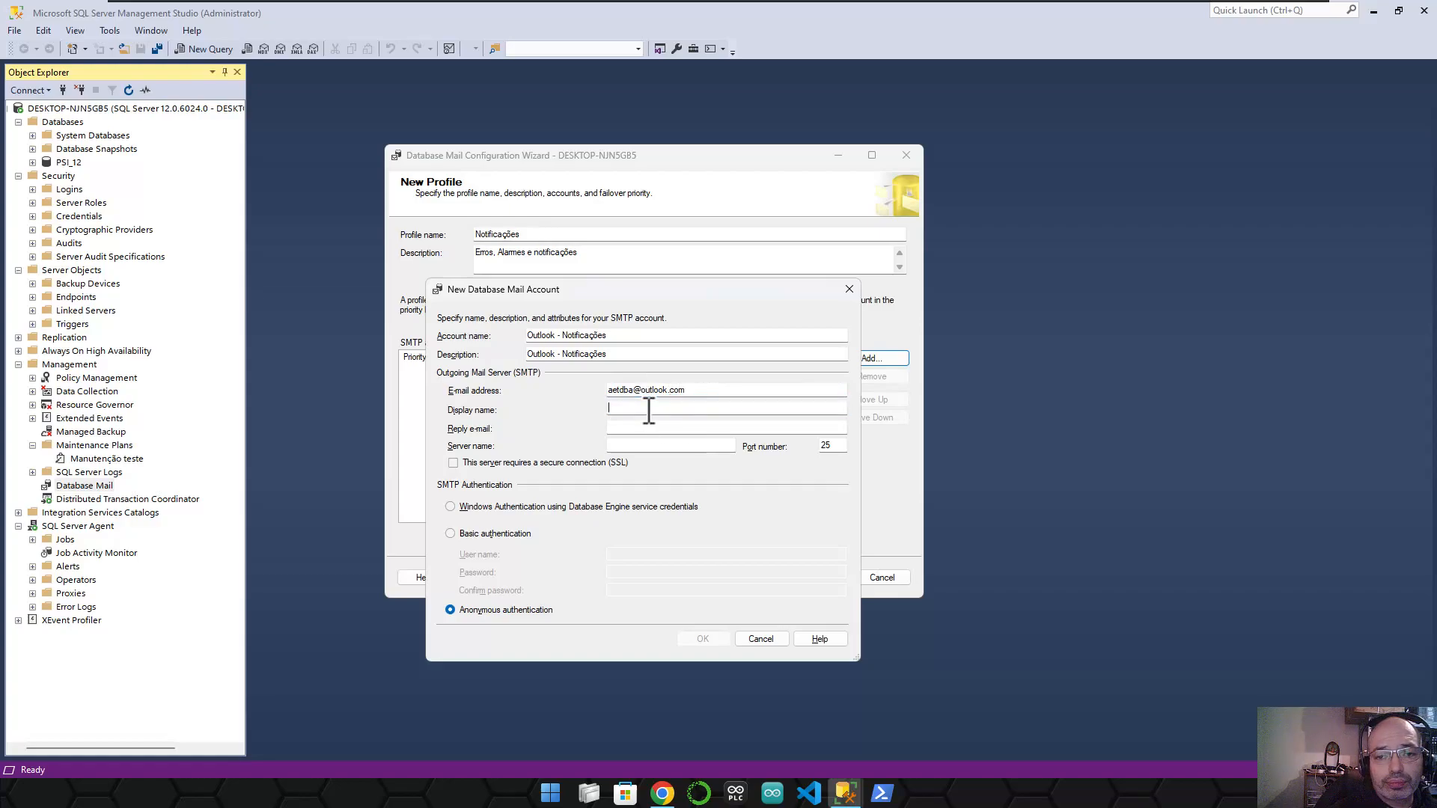
pyautogui.write('AET-NO')
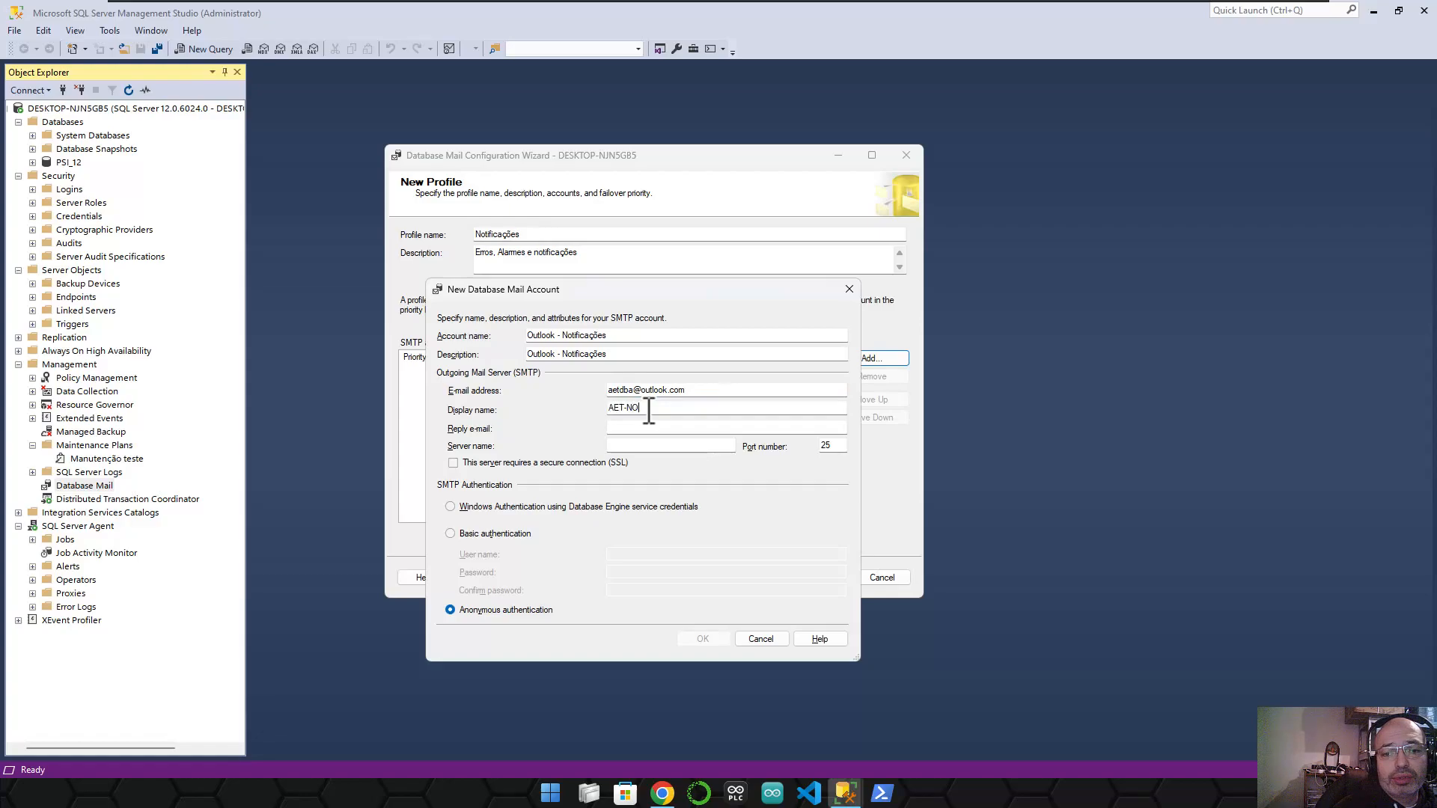
pyautogui.write('TIFICAÇOES')
pyautogui.press('BackSpace')
pyautogui.press('BackSpace')
pyautogui.press('BackSpace')
pyautogui.write('ÕES')
pyautogui.press('Tab')
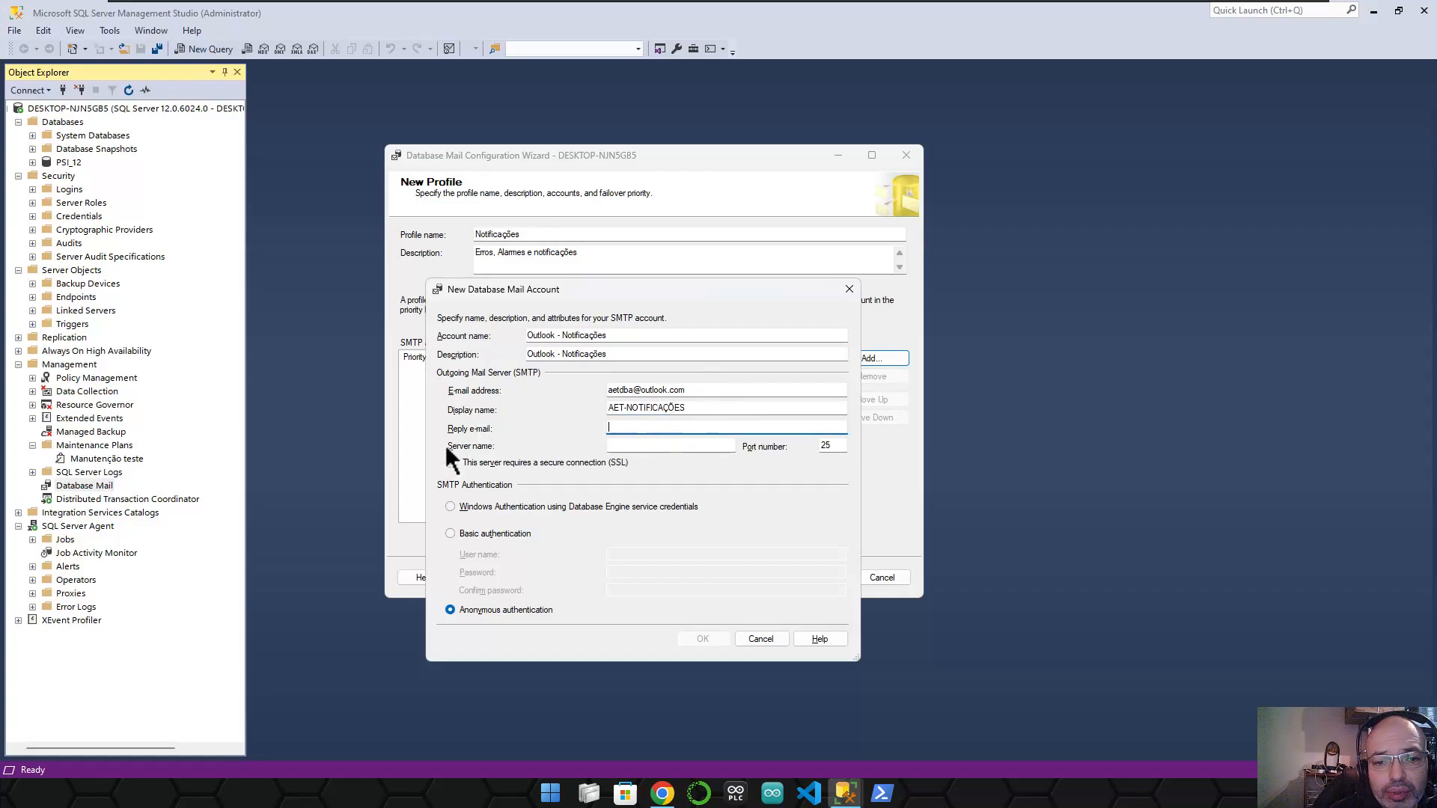
pyautogui.click(621, 446)
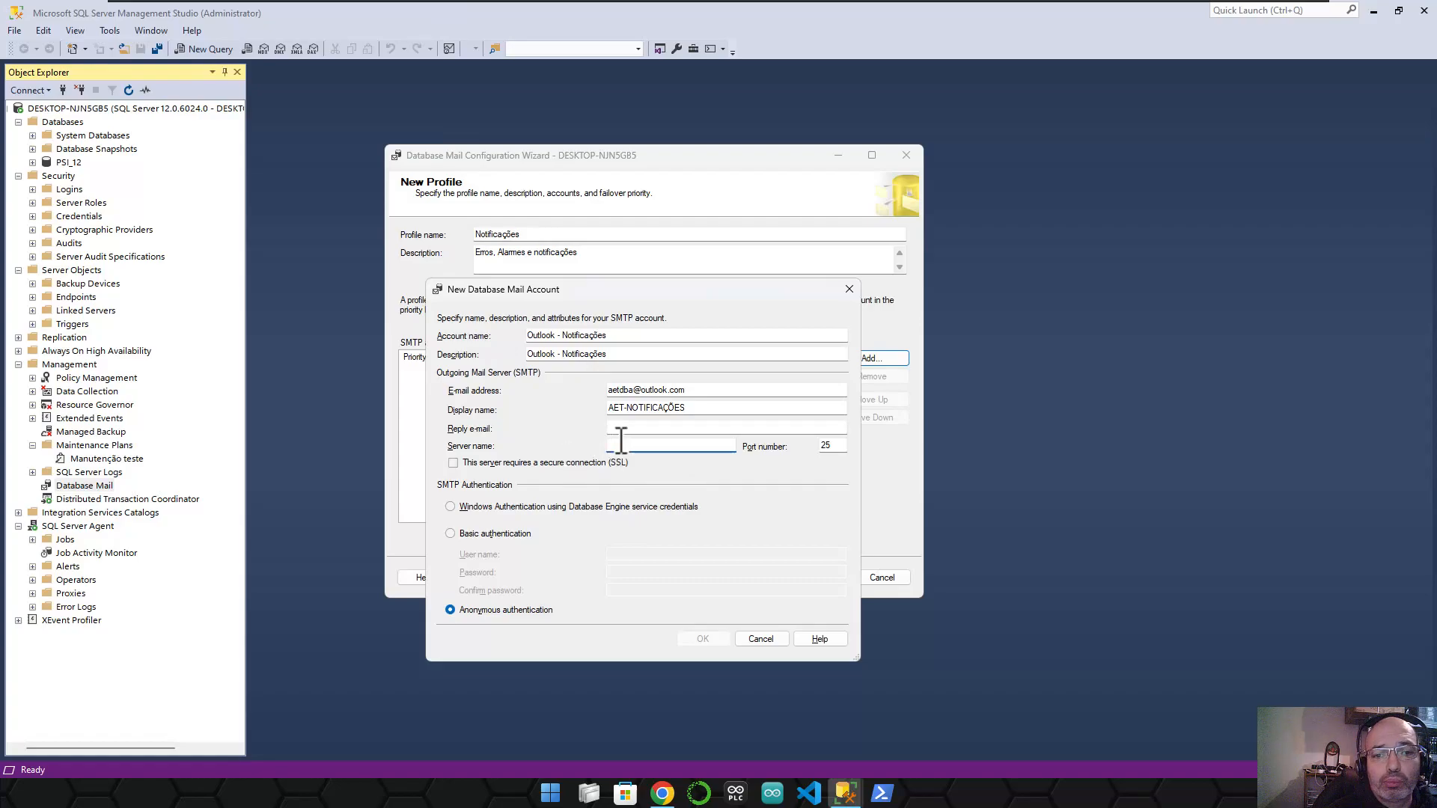
# - Use server smtp-mail.outlook.com on port 587 with SSL, and set the reply e-mail to the sender address
pyautogui.click(565, 462)
pyautogui.click(657, 447)
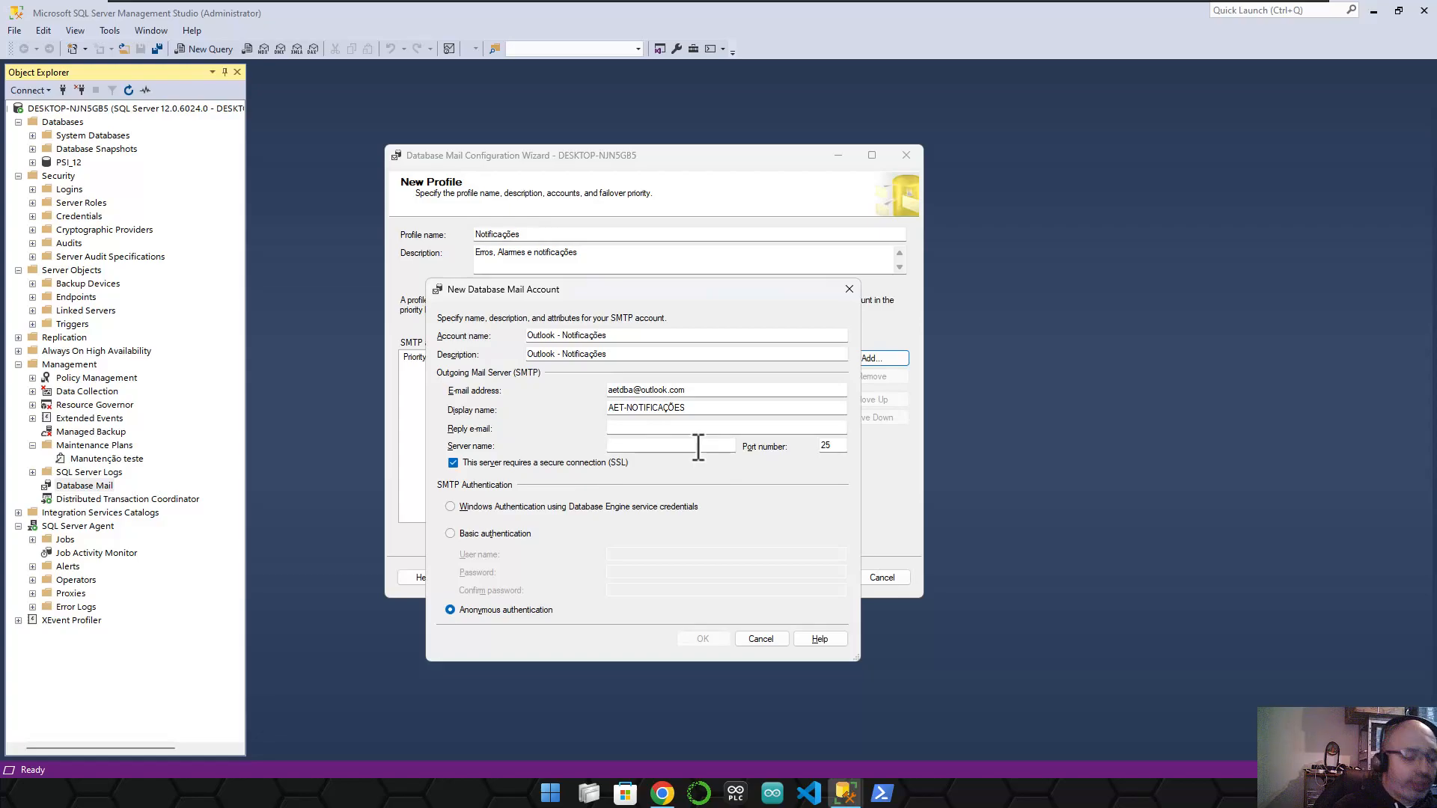
pyautogui.write('smtp')
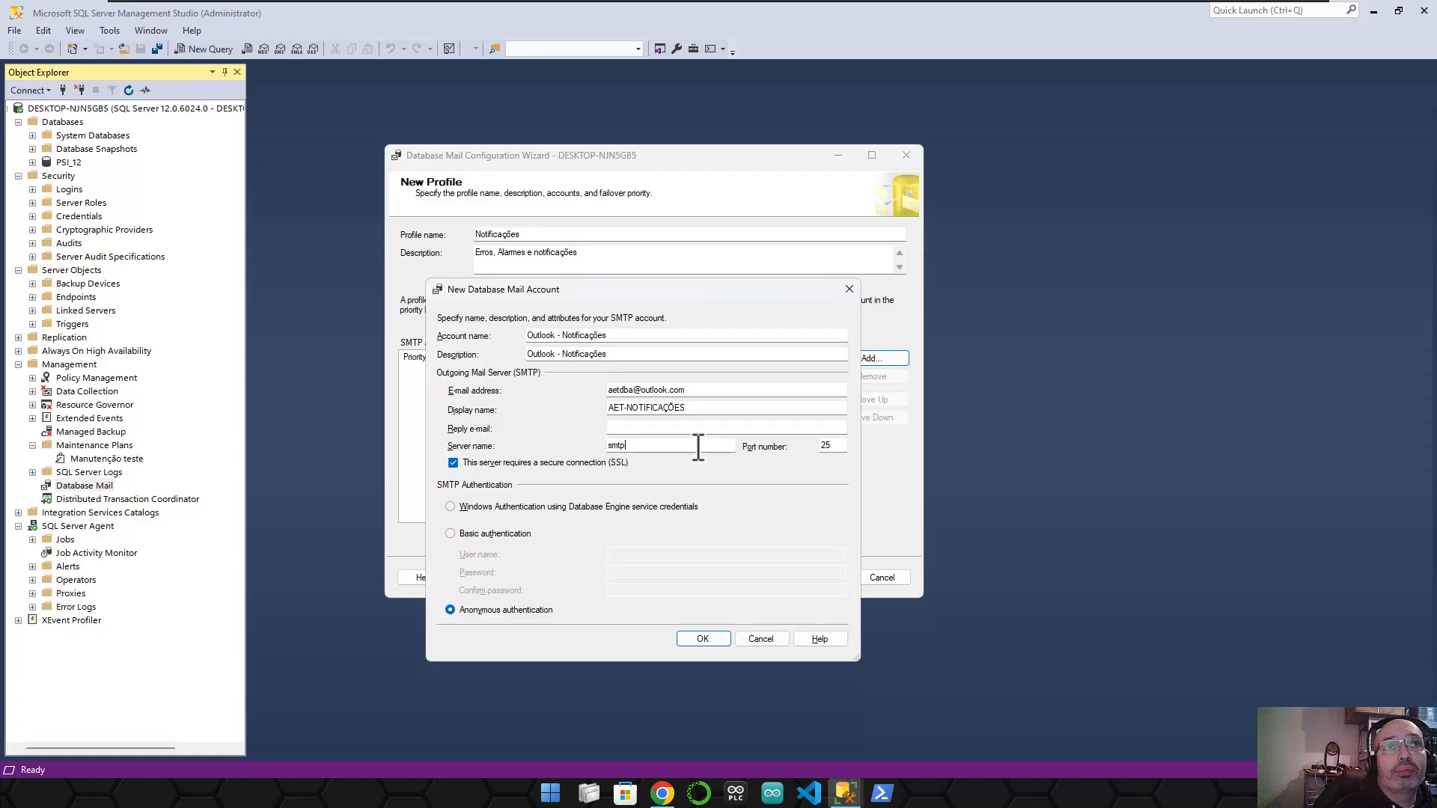
pyautogui.write('-maio')
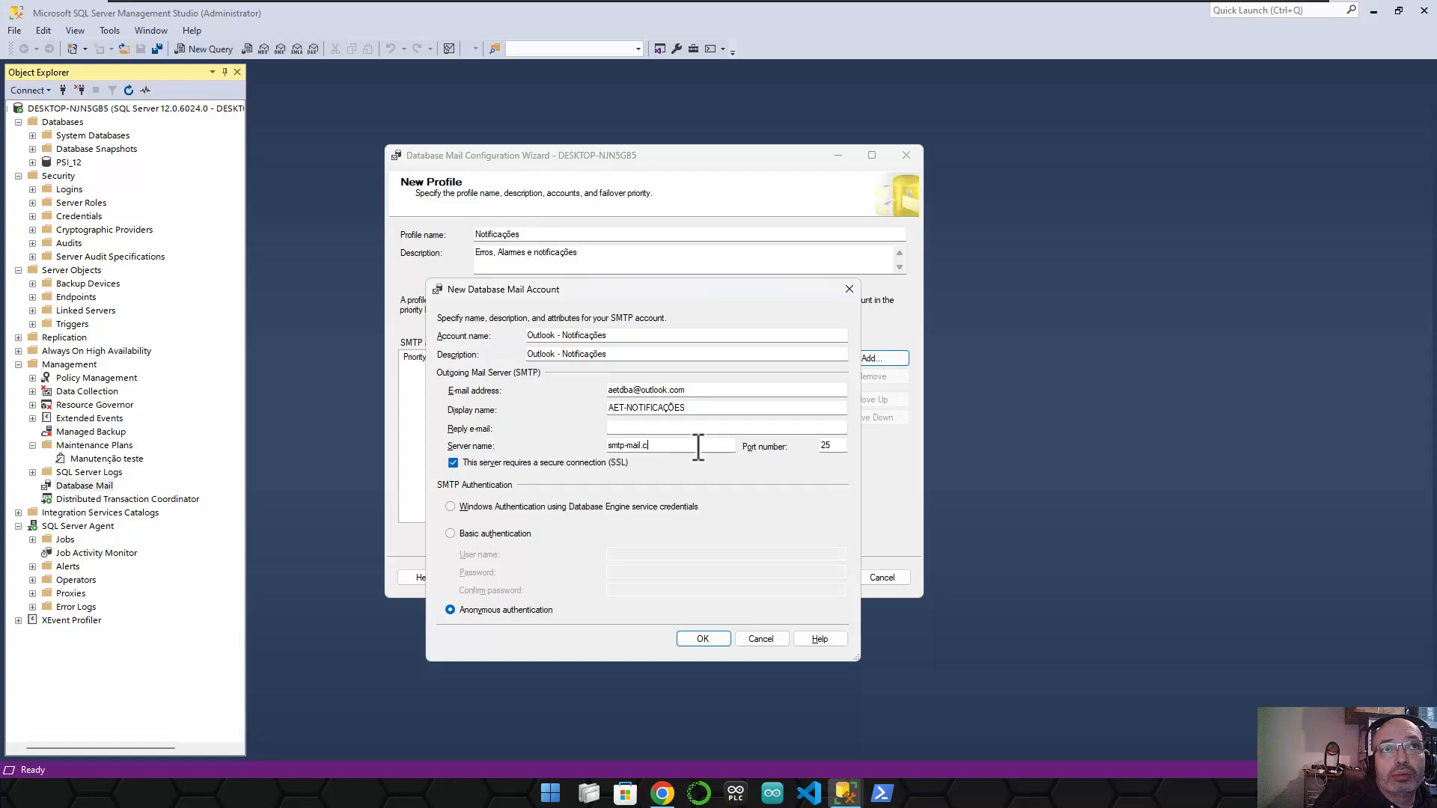
pyautogui.write('om')
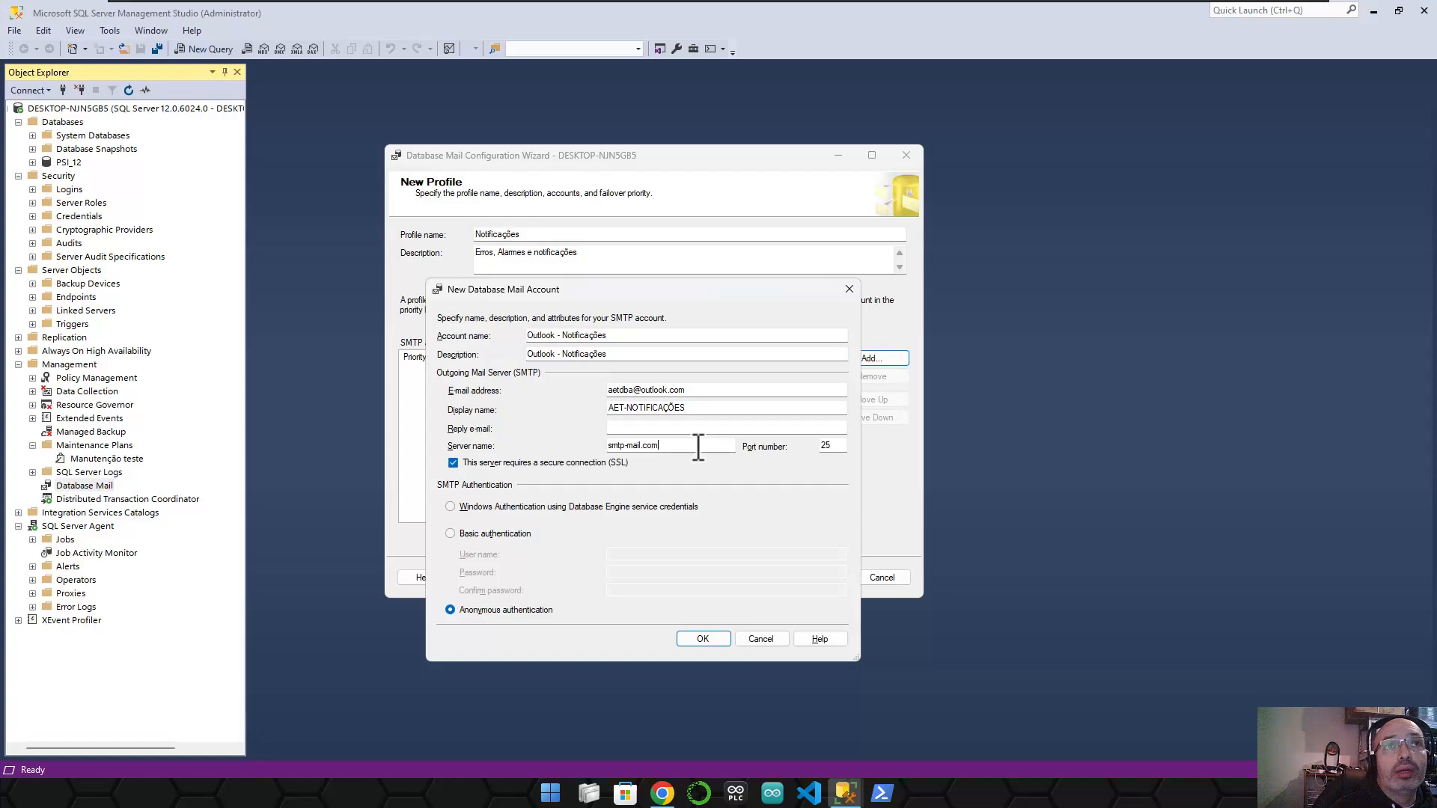
pyautogui.press('Tab')
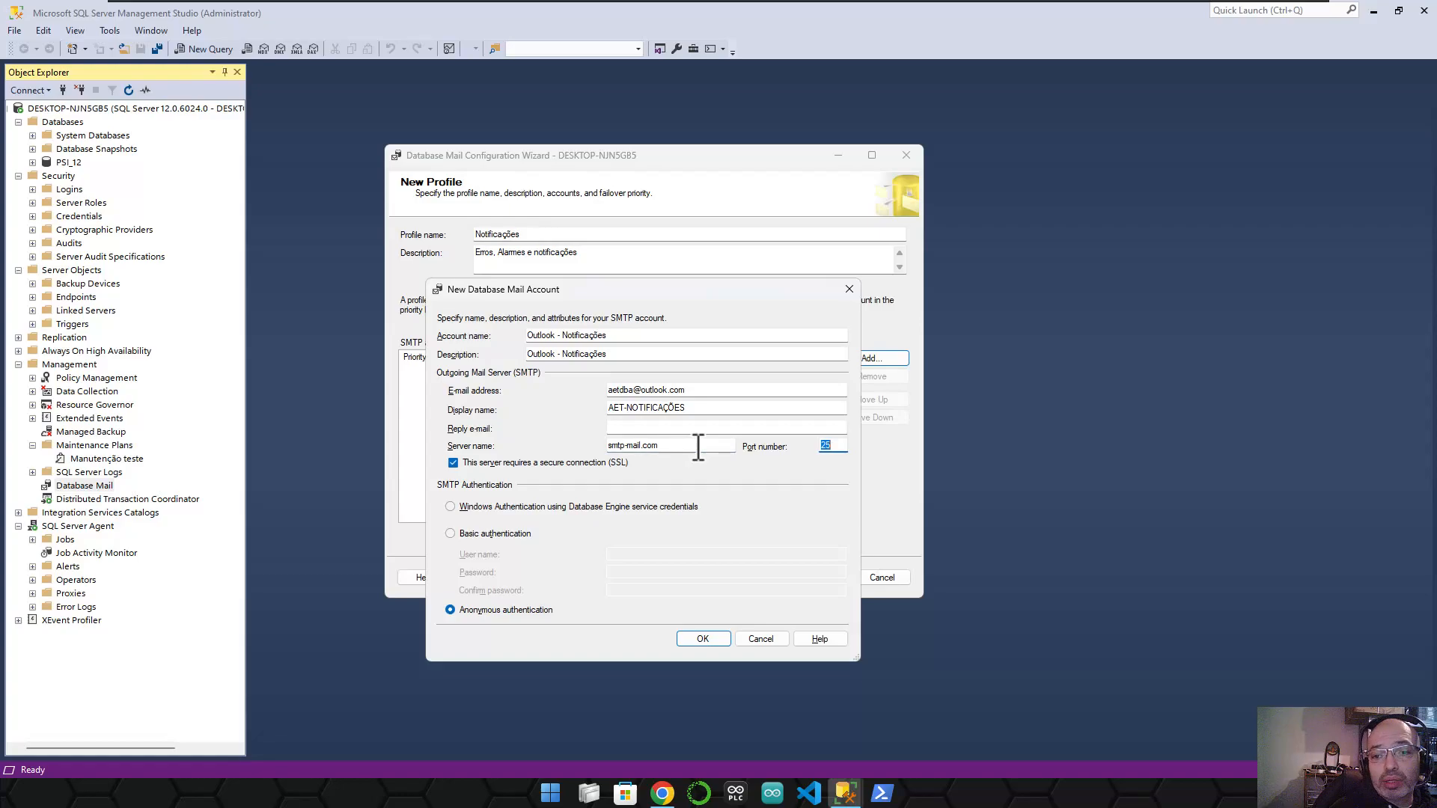
pyautogui.write('587')
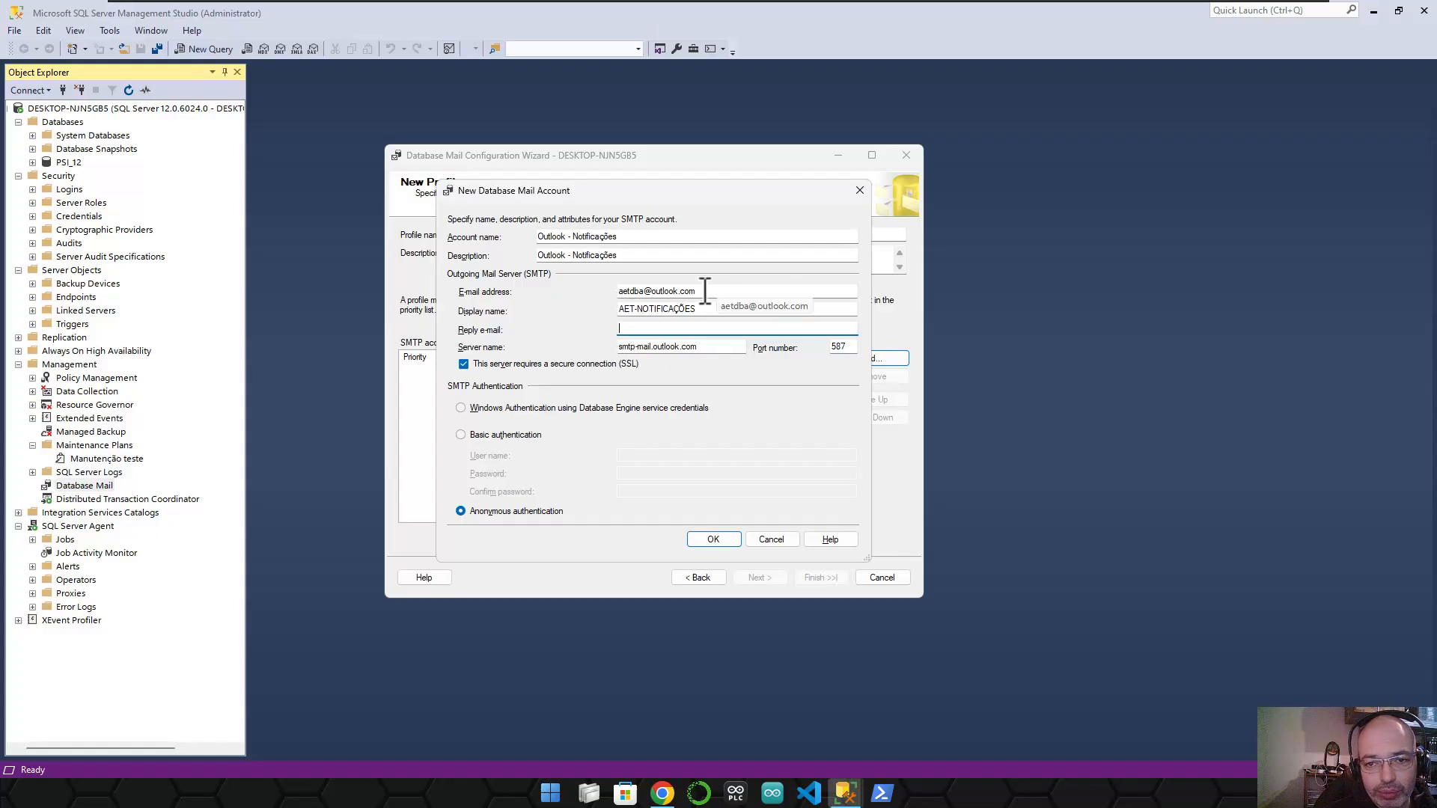
pyautogui.hotkey('ctrl', 'v')
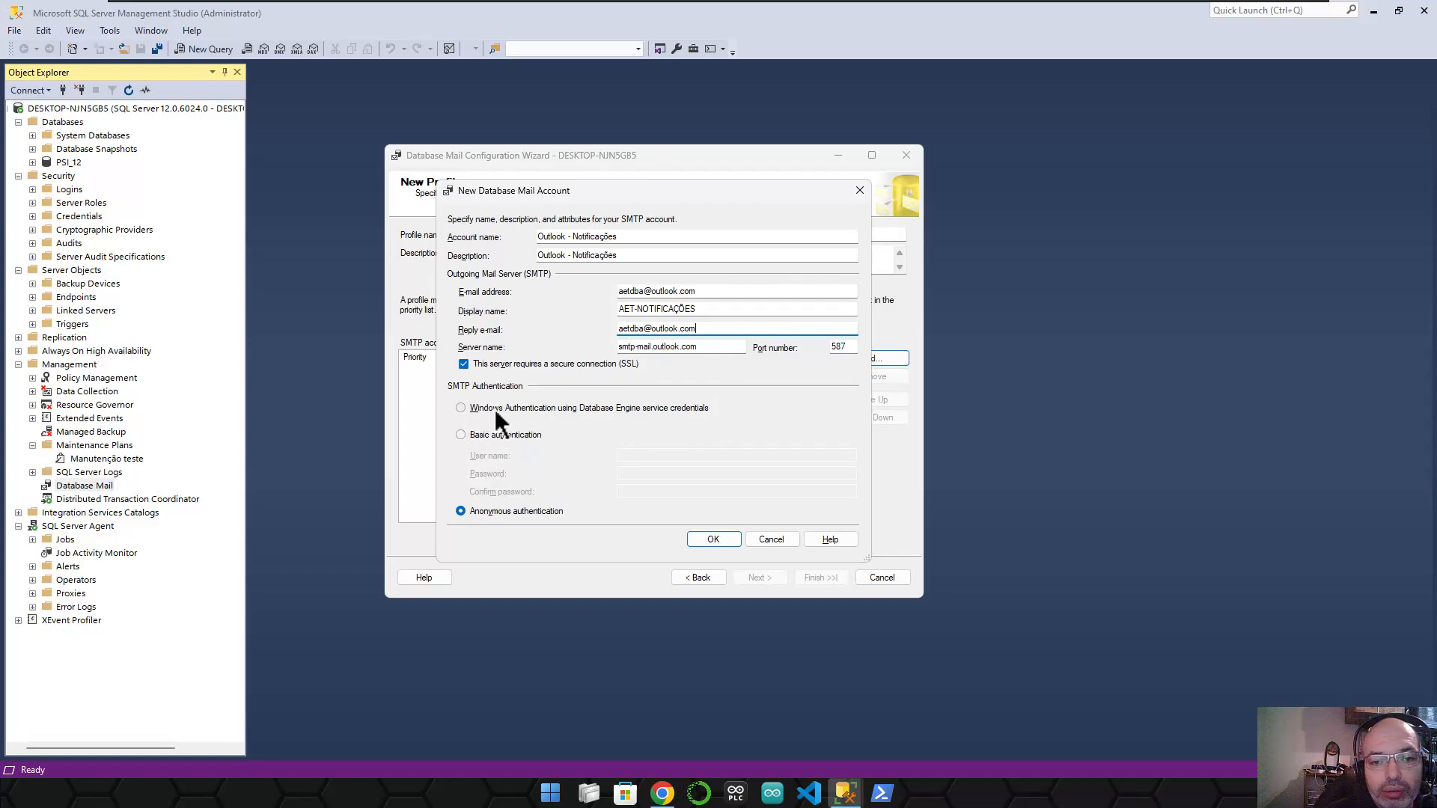
# - Choose basic authentication and enter the account's SMTP user name
pyautogui.click(506, 437)
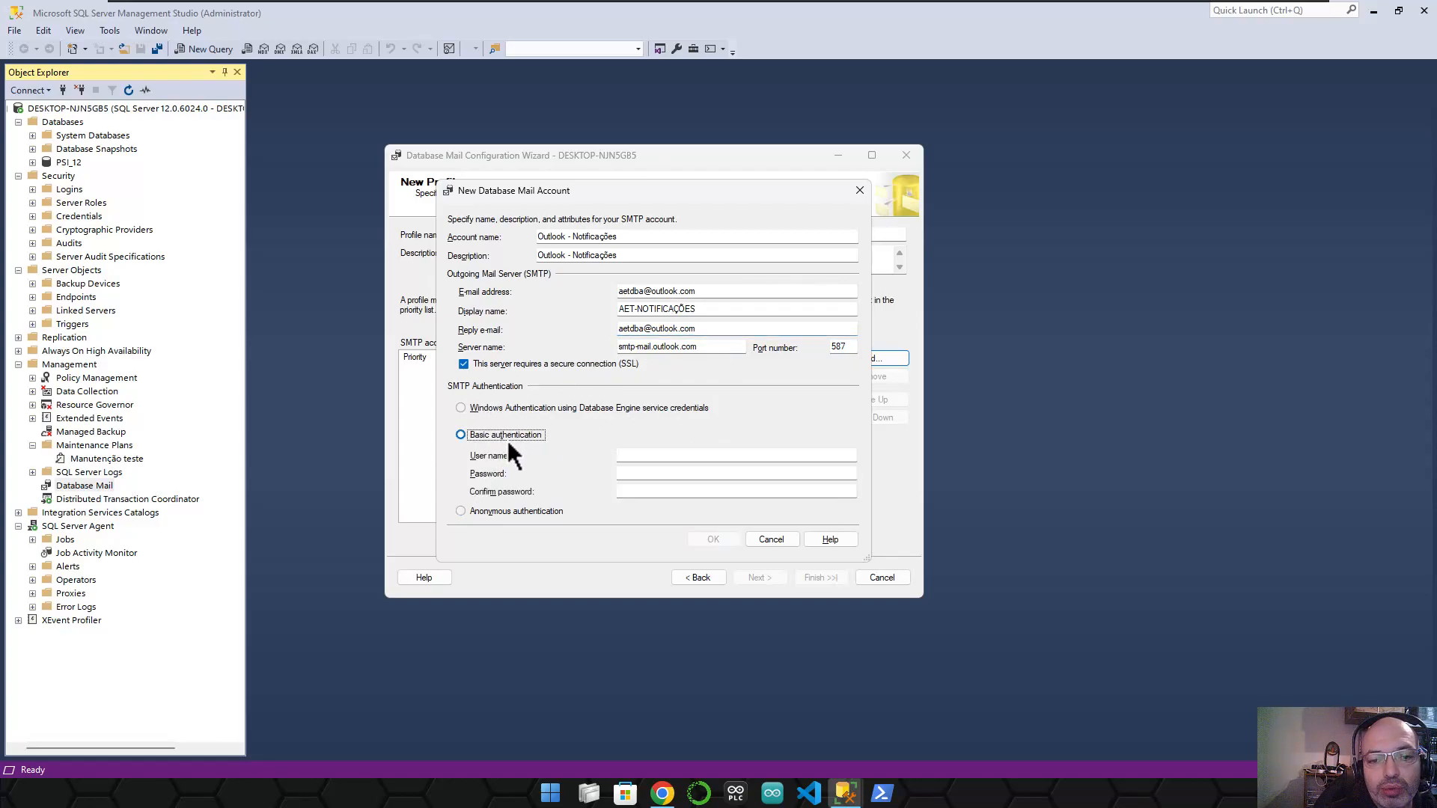
pyautogui.click(488, 517)
pyautogui.click(500, 438)
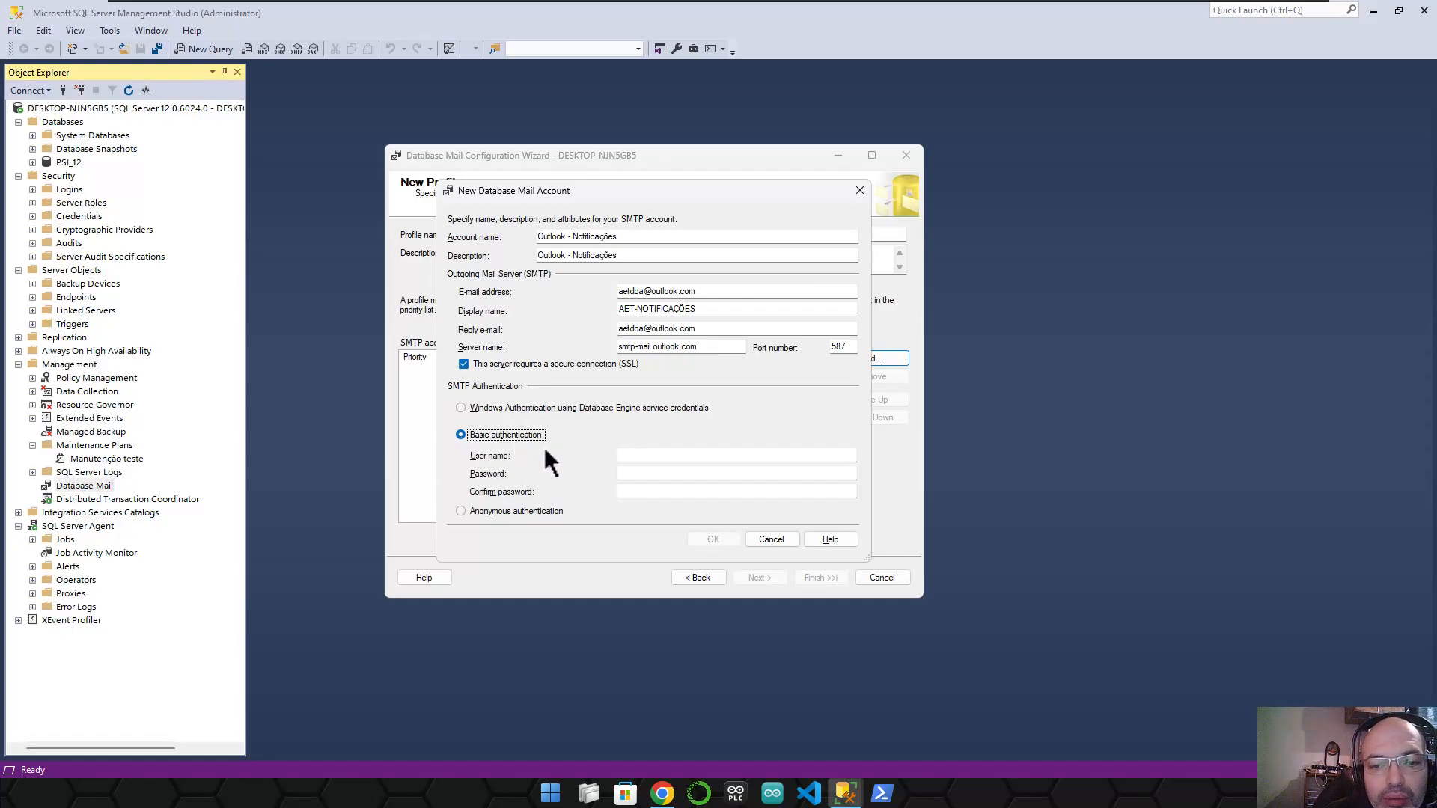
pyautogui.click(669, 455)
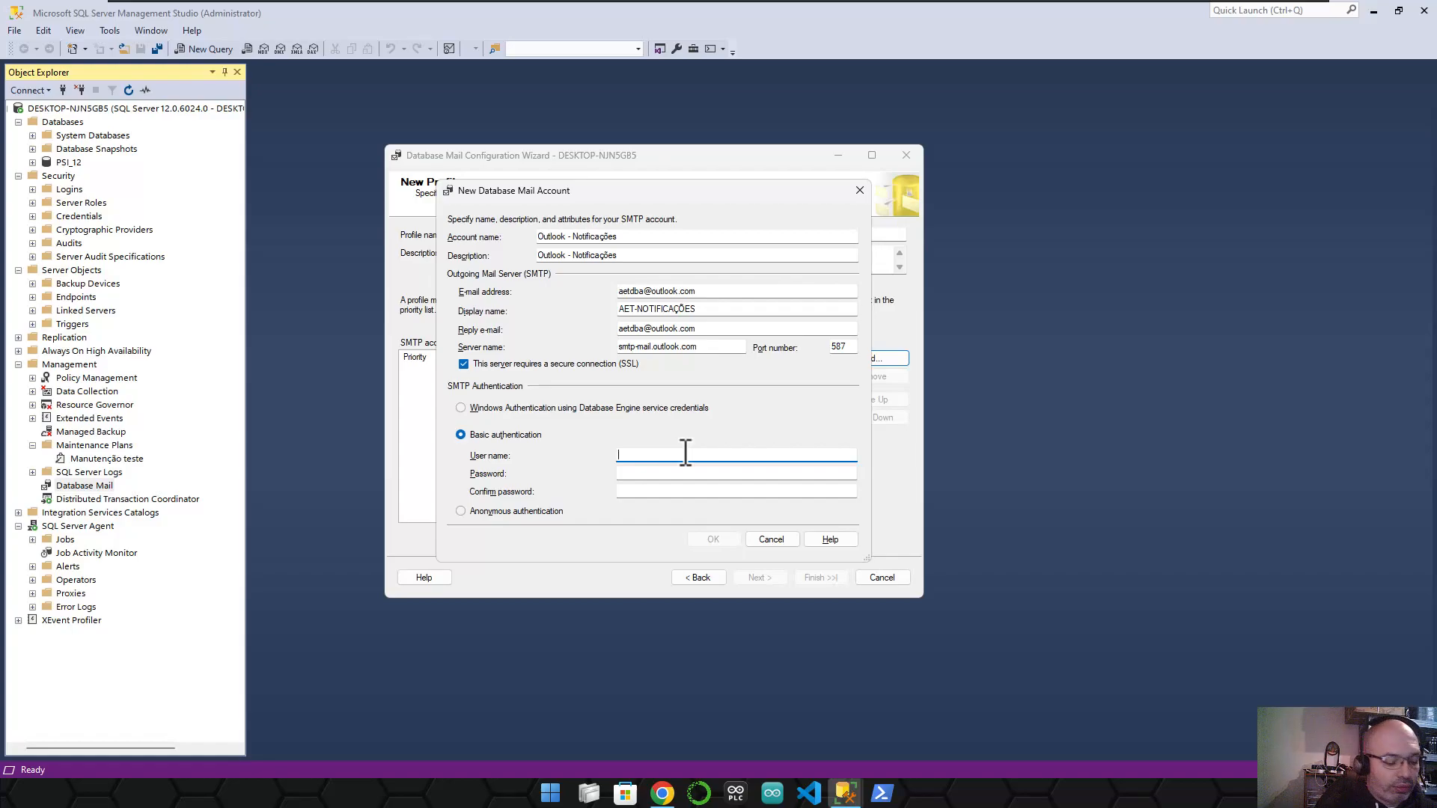
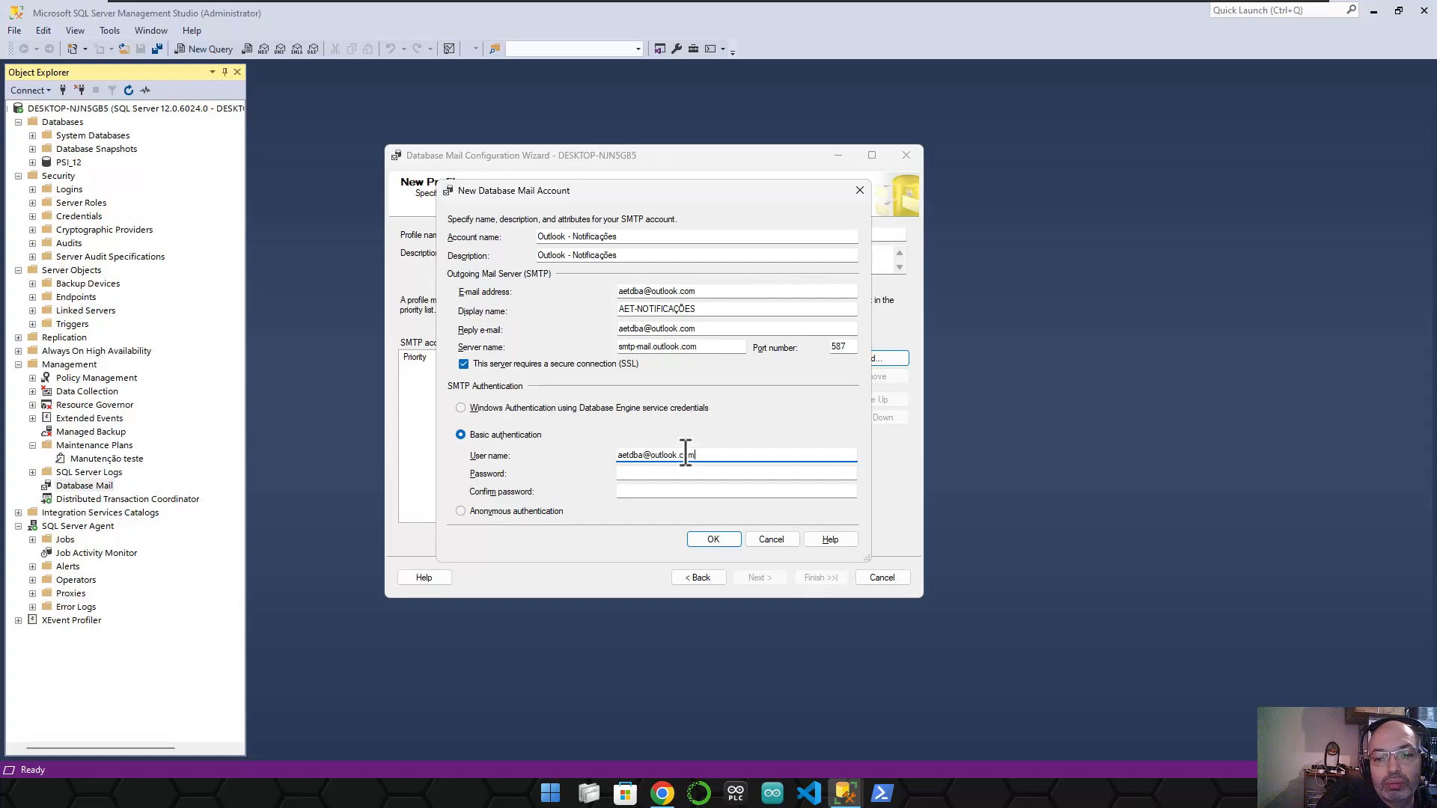
pyautogui.press('Tab')
# - Enter and confirm the account password, then add the account to the profile
pyautogui.write('****')
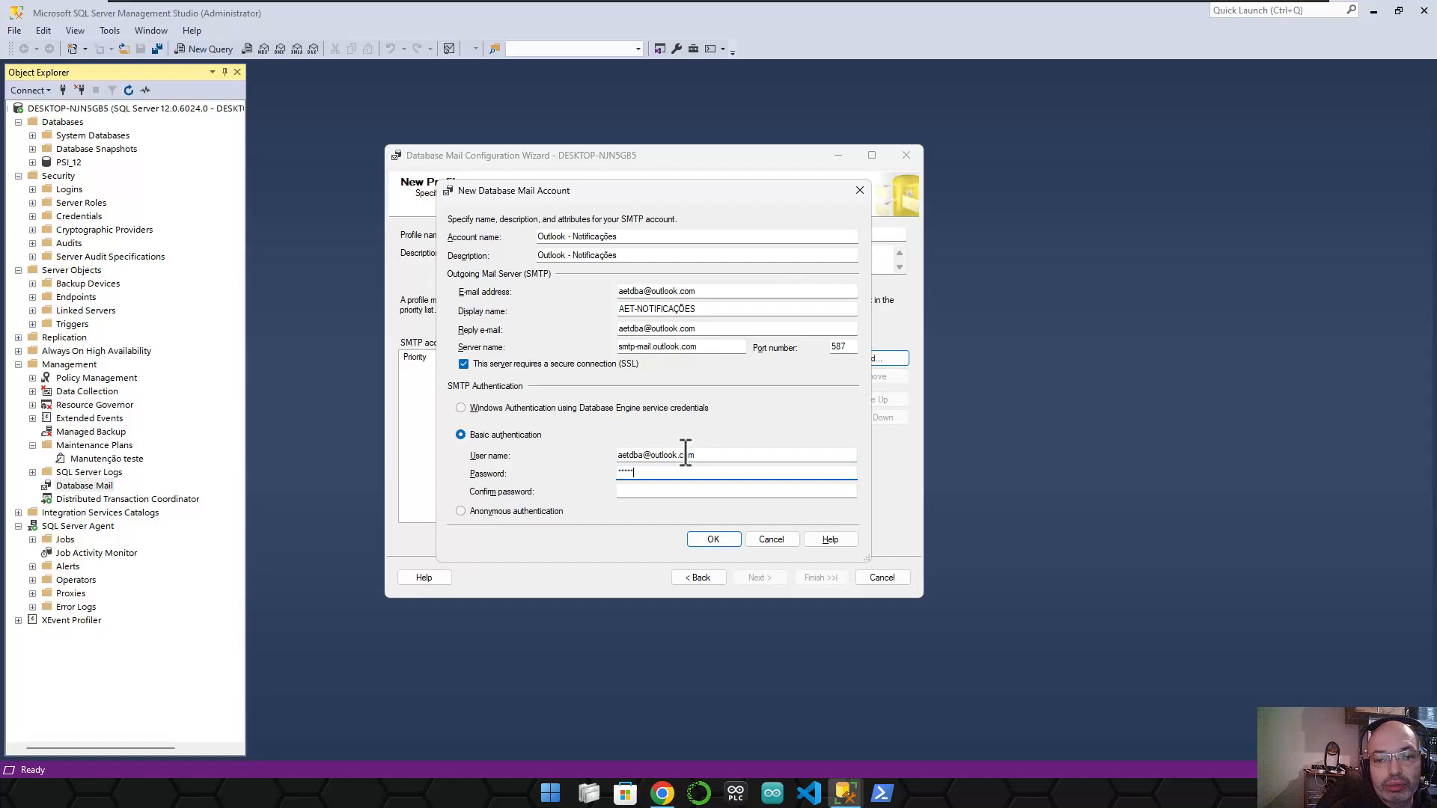
pyautogui.press('BackSpace')
pyautogui.press('BackSpace')
pyautogui.press('BackSpace')
pyautogui.press('BackSpace')
pyautogui.press('BackSpace')
pyautogui.press('BackSpace')
pyautogui.press('BackSpace')
pyautogui.press('BackSpace')
pyautogui.press('BackSpace')
pyautogui.write('*********')
pyautogui.click(671, 491)
pyautogui.write('****')
pyautogui.hotkey('shift', 'F10')
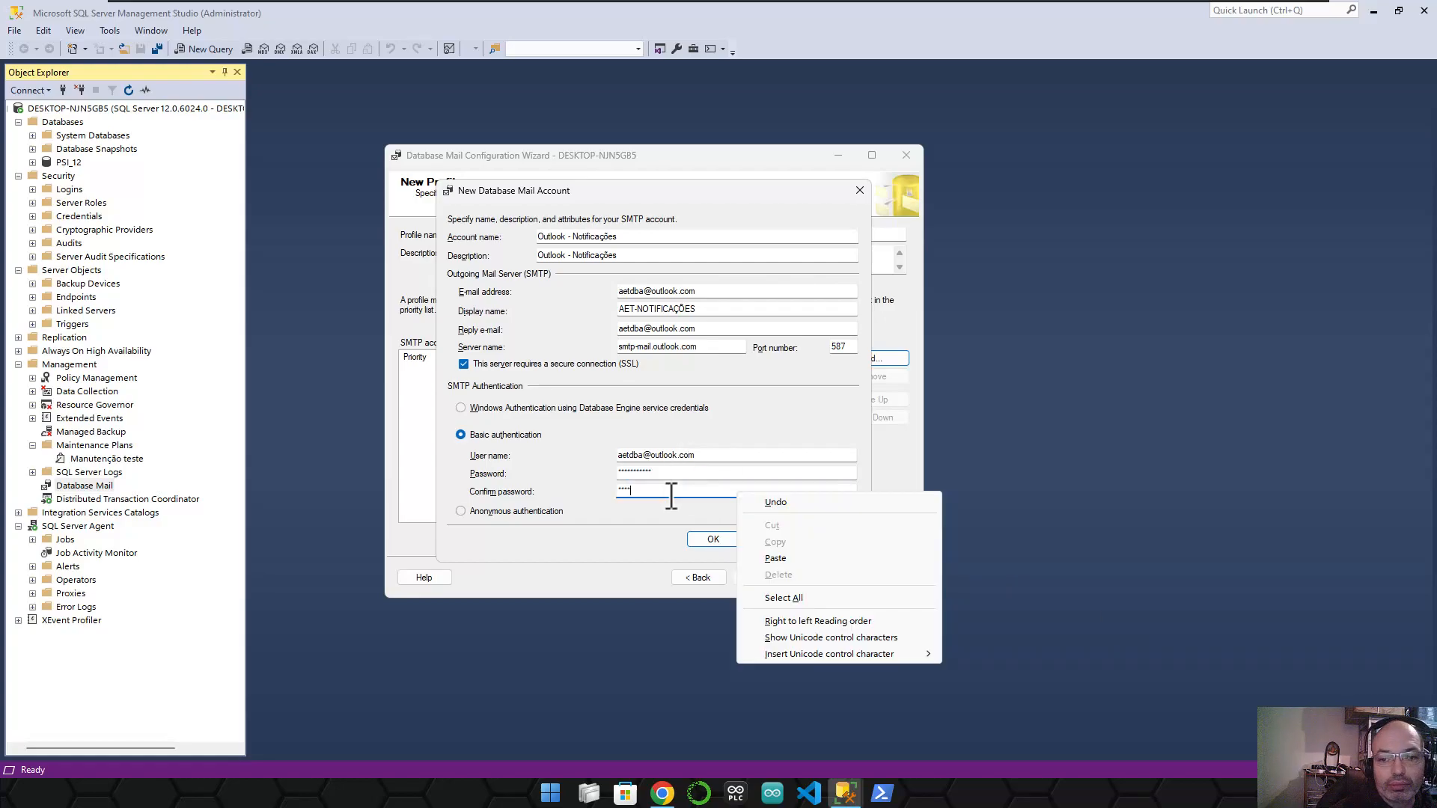
pyautogui.click(671, 496)
pyautogui.moveTo(672, 496); pyautogui.dragTo(522, 481)
pyautogui.write('****')
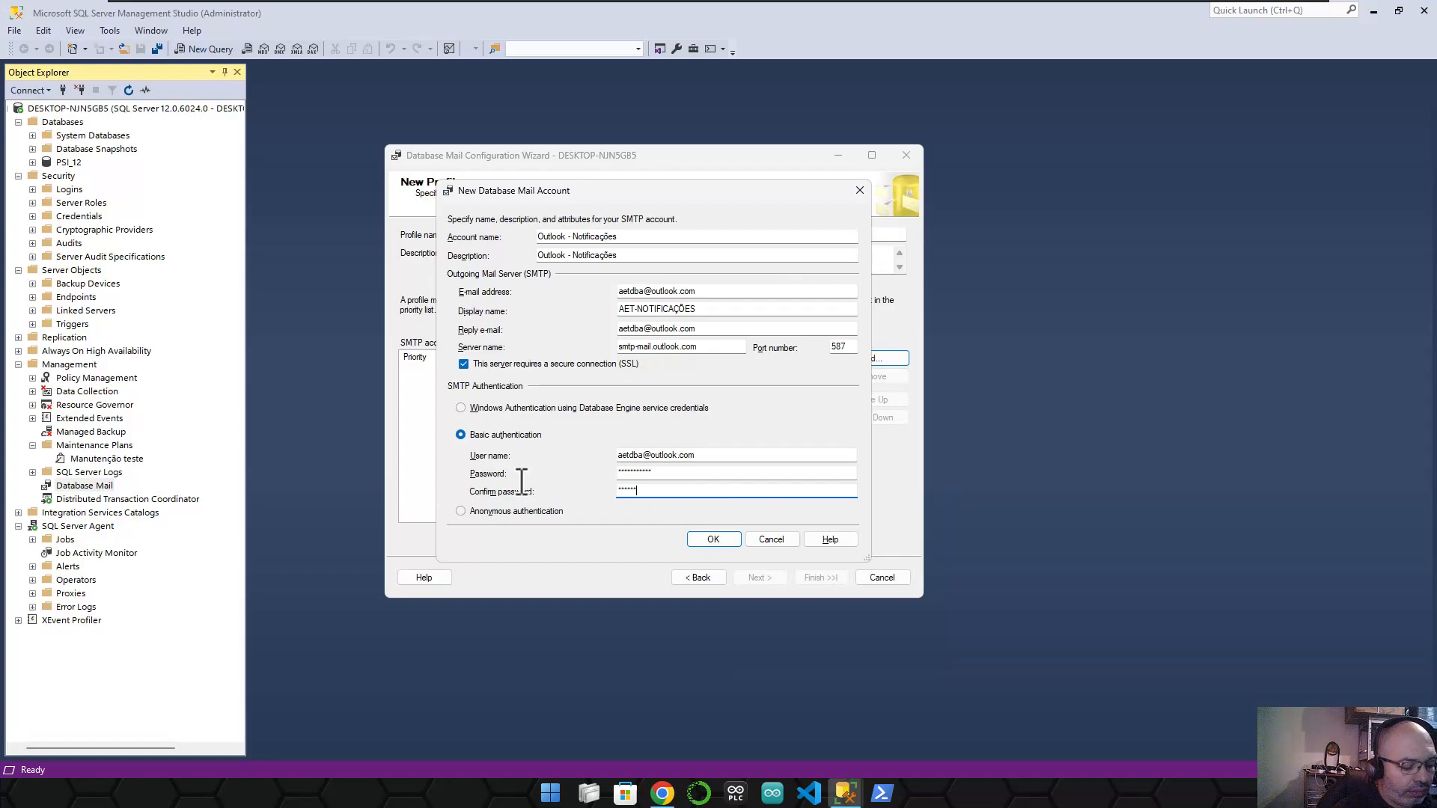
pyautogui.click(717, 538)
pyautogui.click(588, 374)
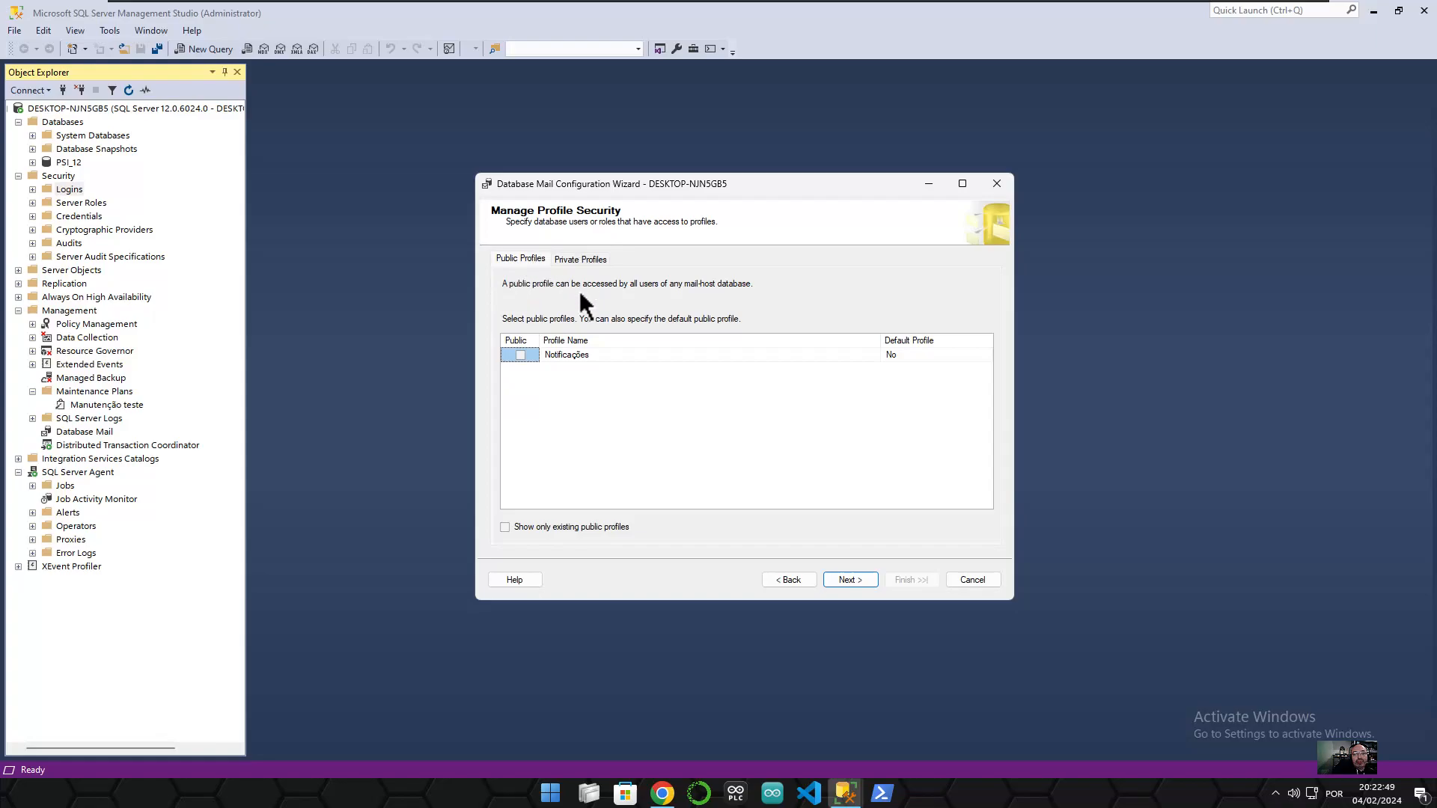
# - Glance at the Private Profiles tab and return to Public Profiles
pyautogui.click(581, 260)
pyautogui.click(523, 258)
# - Expand Logins and inspect sa, NT SERVICE\Winmgmt, NT AUTHORITY\SYSTEM and the local Admin login
pyautogui.click(31, 188)
pyautogui.click(74, 309)
pyautogui.click(98, 297)
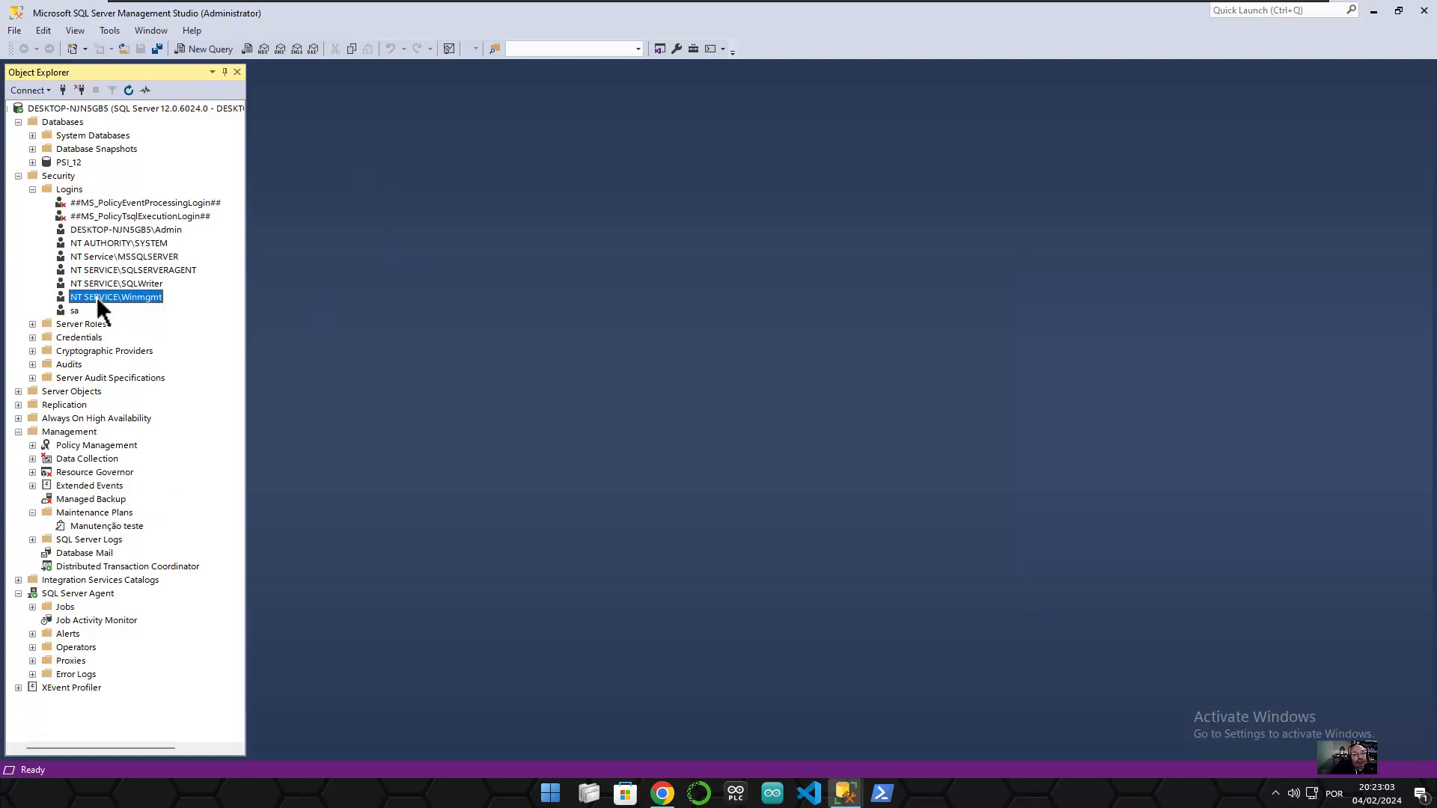
pyautogui.click(106, 243)
pyautogui.click(108, 297)
pyautogui.click(95, 228)
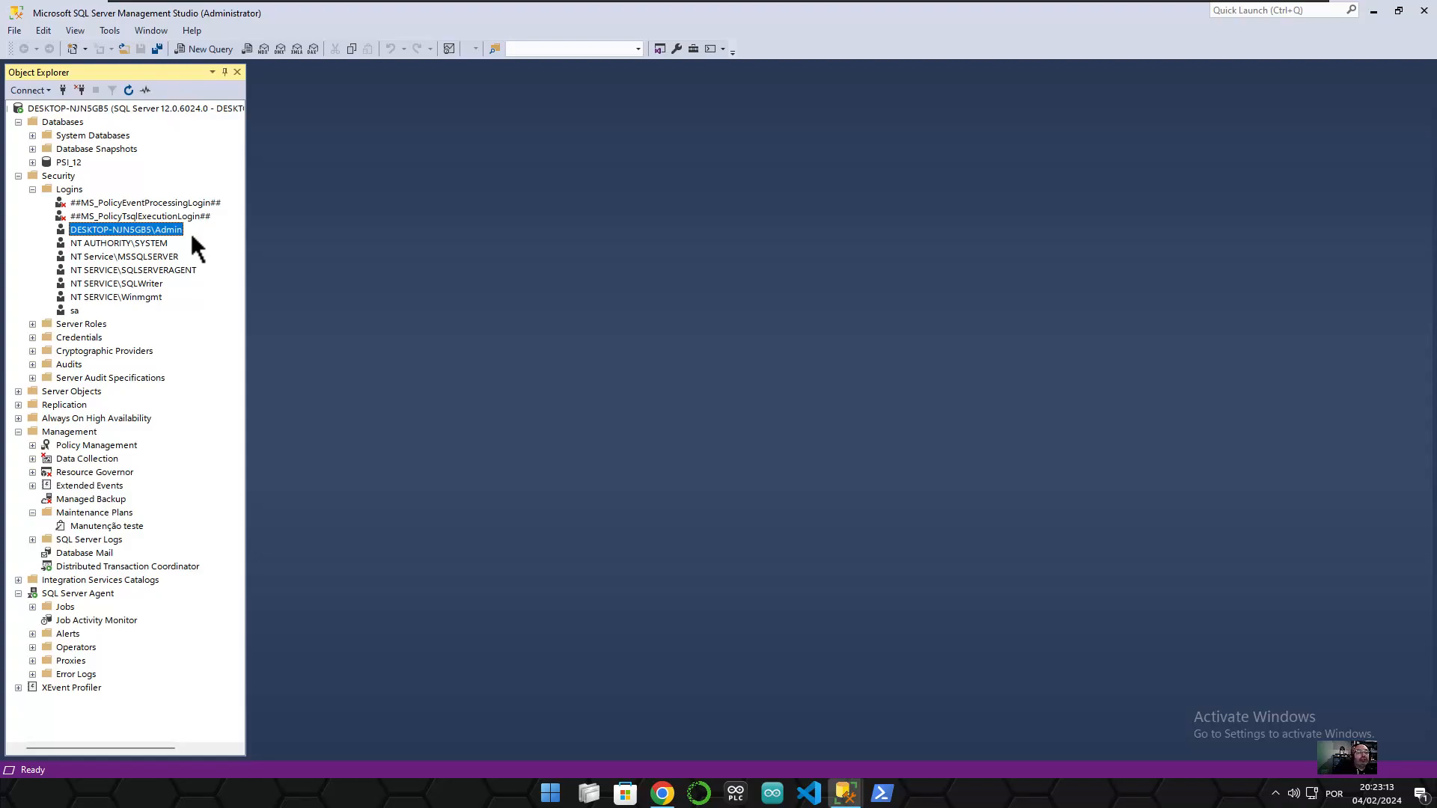
pyautogui.click(63, 312)
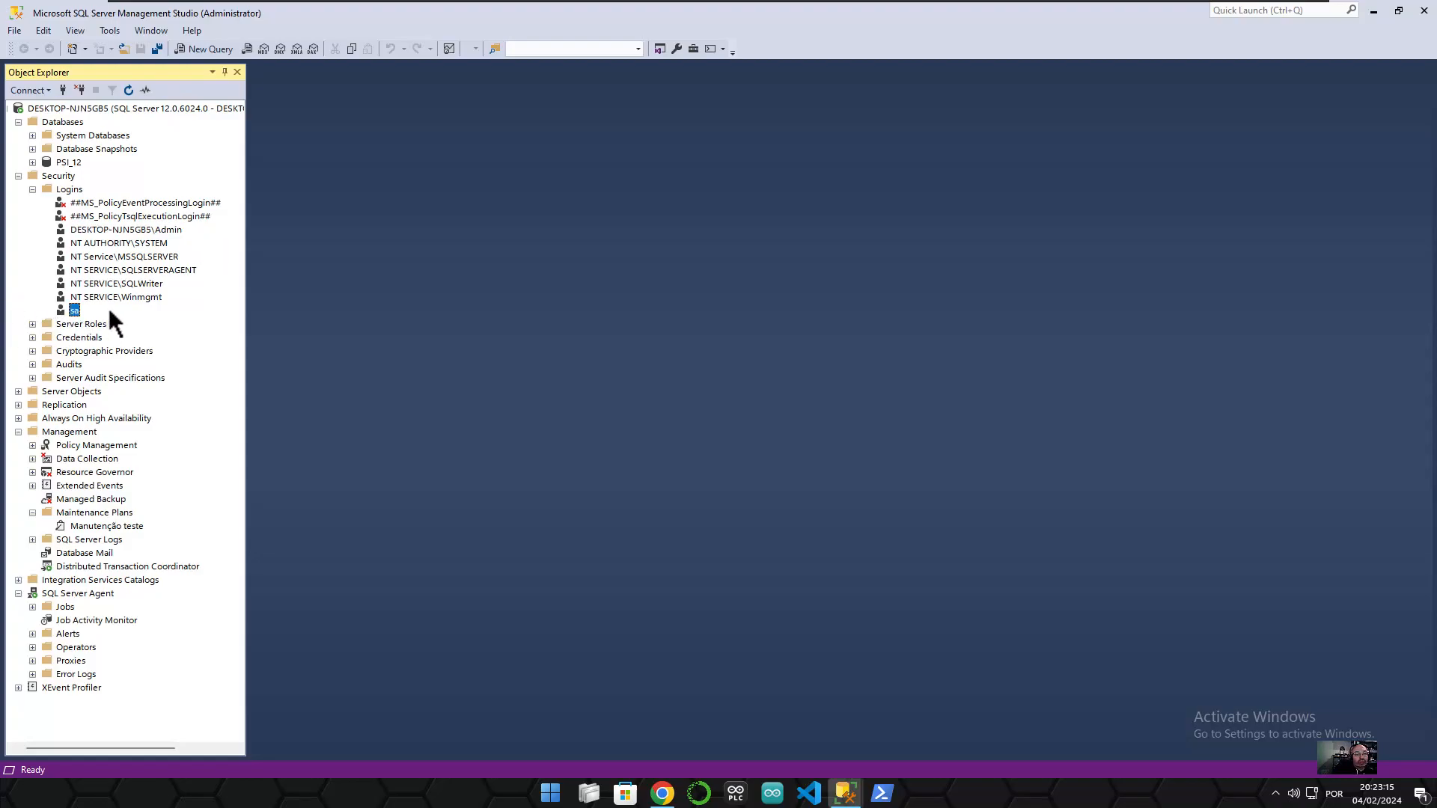
pyautogui.click(135, 232)
pyautogui.click(844, 793)
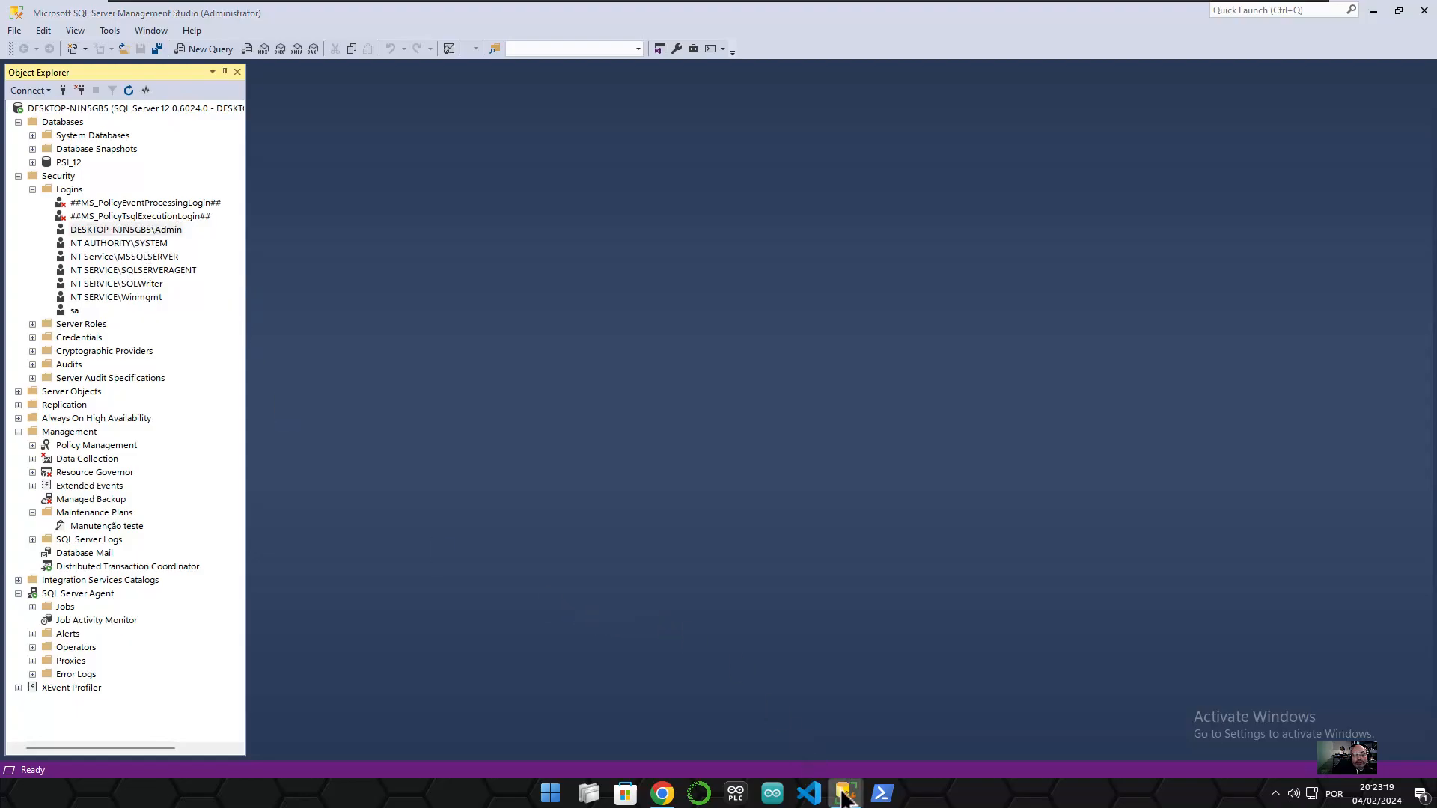
# - Back in the wizard, set Default Profile to Yes for Notificações
pyautogui.click(907, 709)
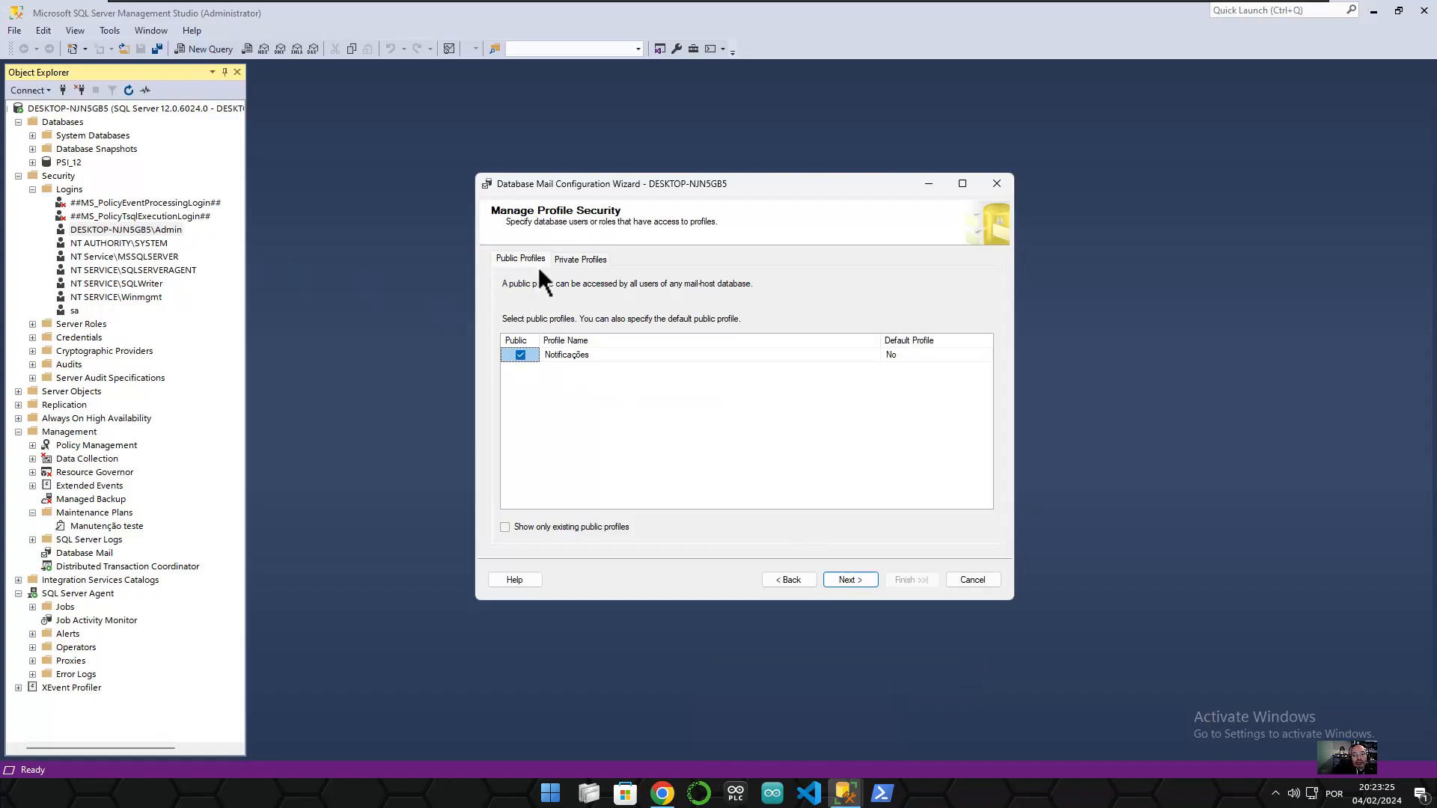
pyautogui.click(910, 351)
pyautogui.click(913, 353)
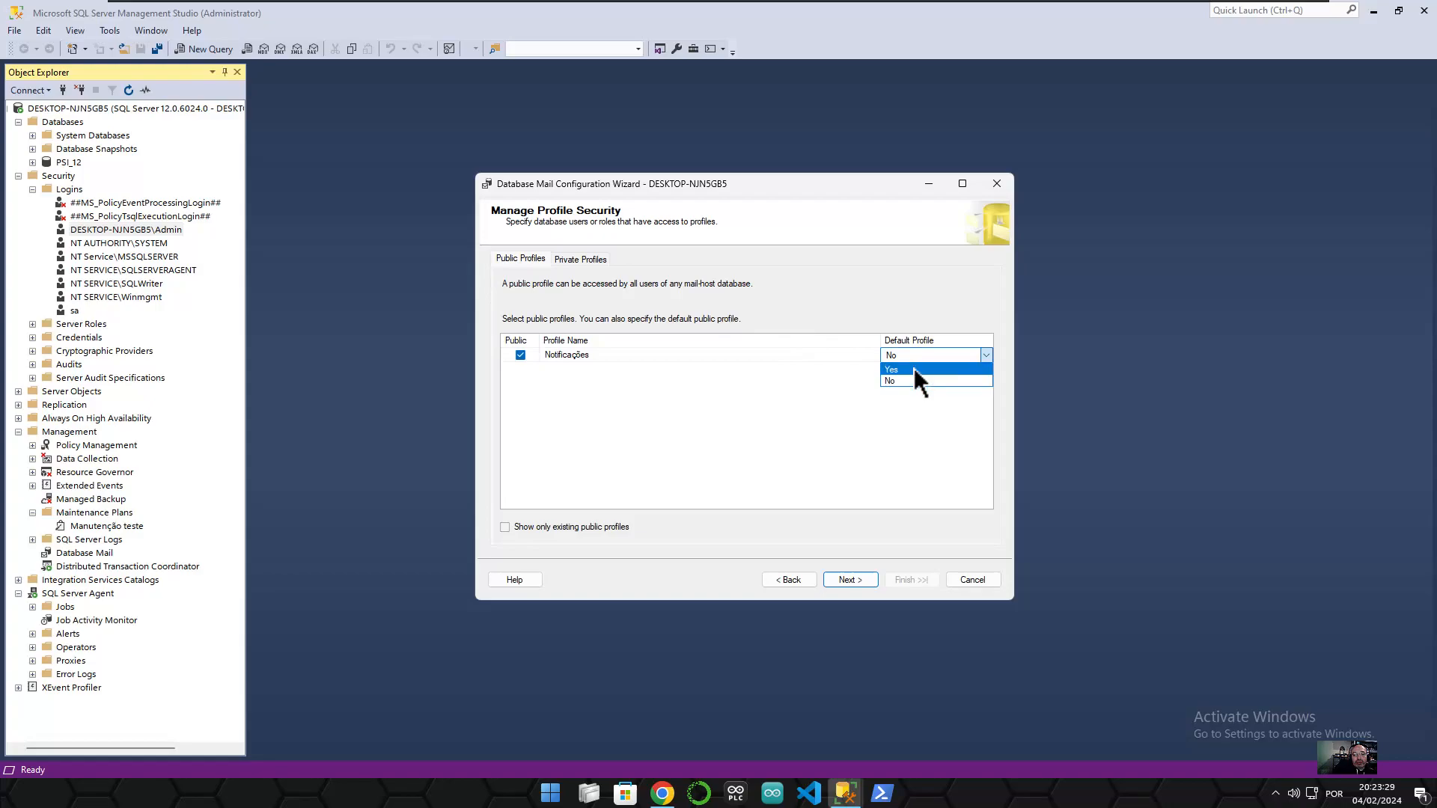
pyautogui.click(913, 368)
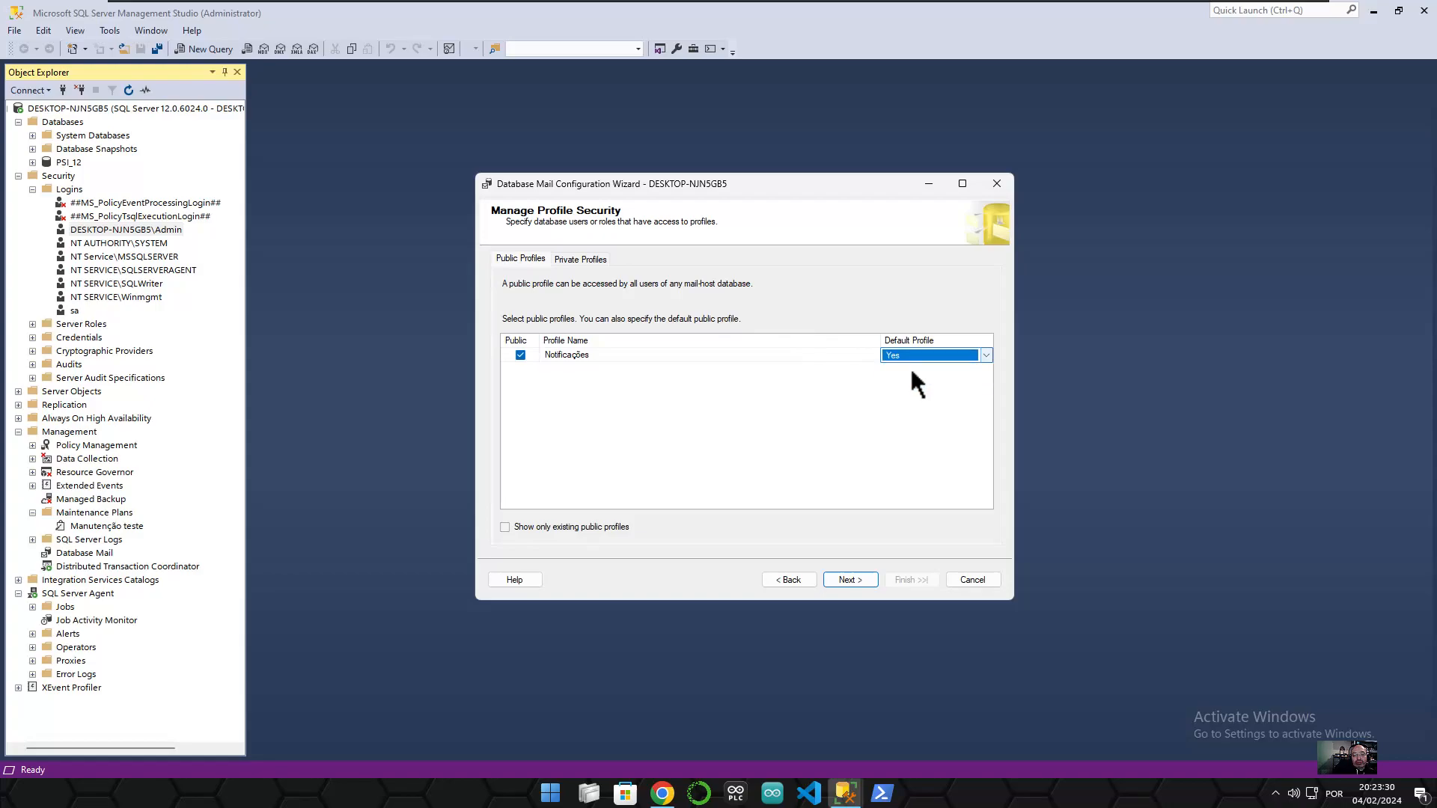
# - Browse the Private Profiles database users, then return to Public Profiles without changes
pyautogui.click(580, 258)
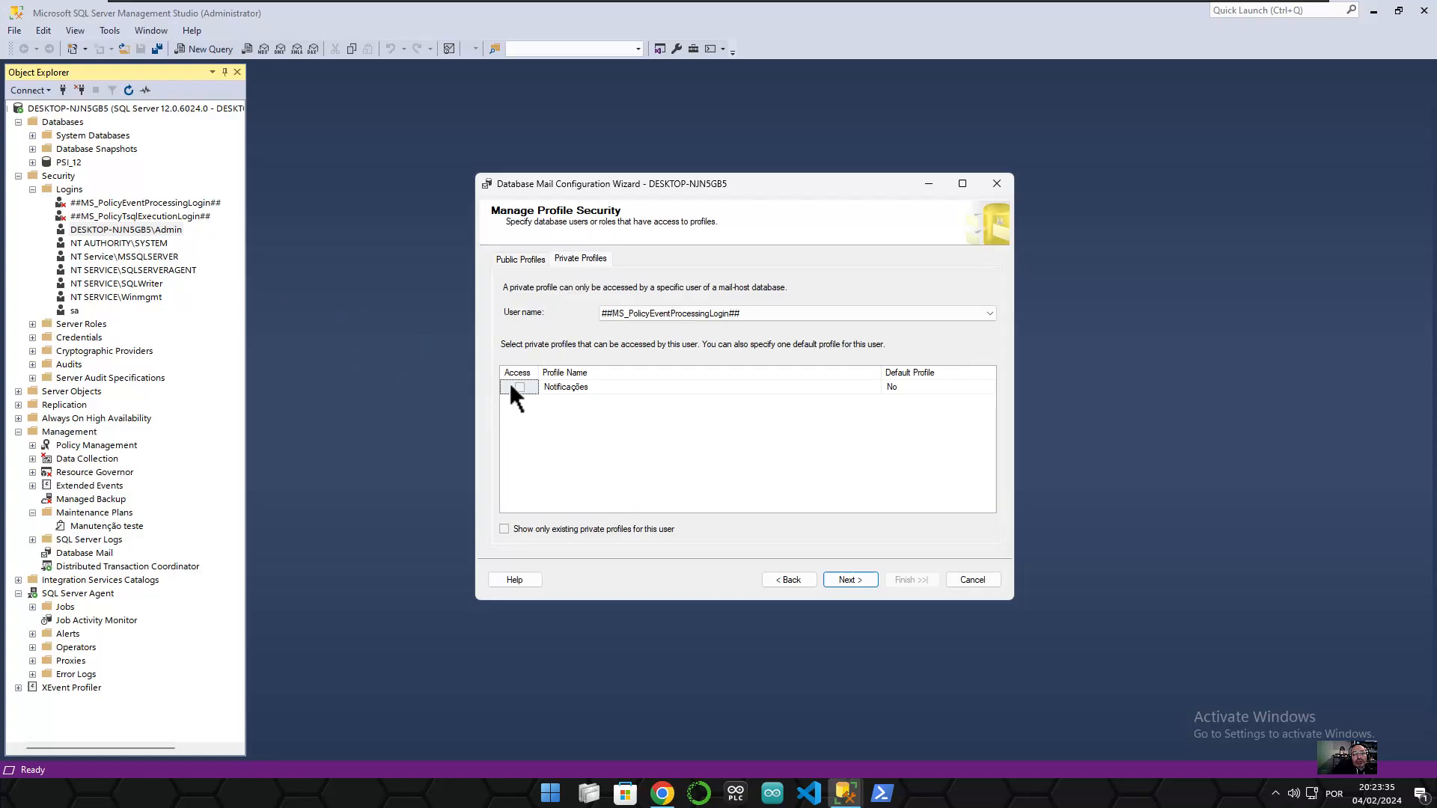
pyautogui.click(663, 316)
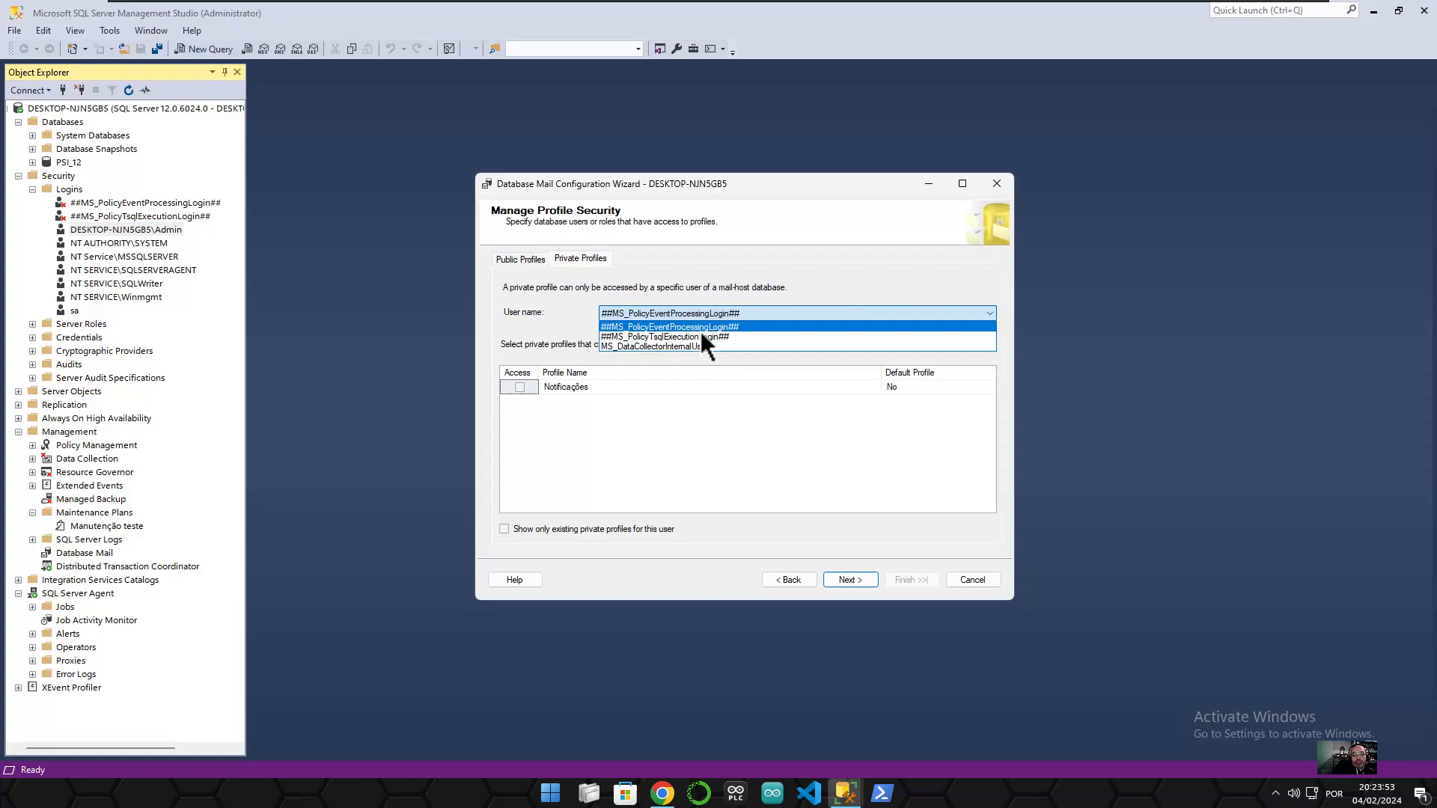
pyautogui.click(751, 335)
pyautogui.click(724, 317)
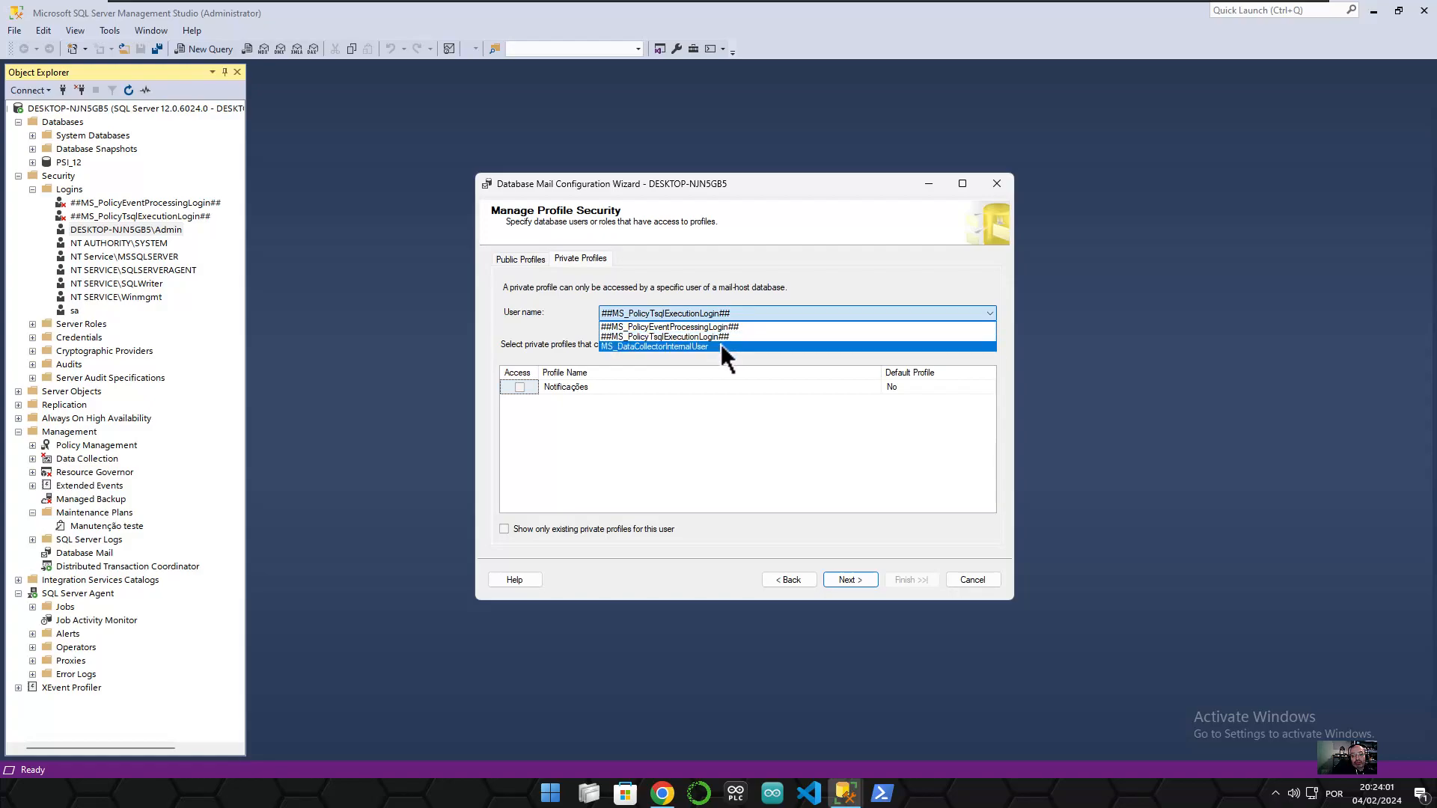
pyautogui.click(684, 444)
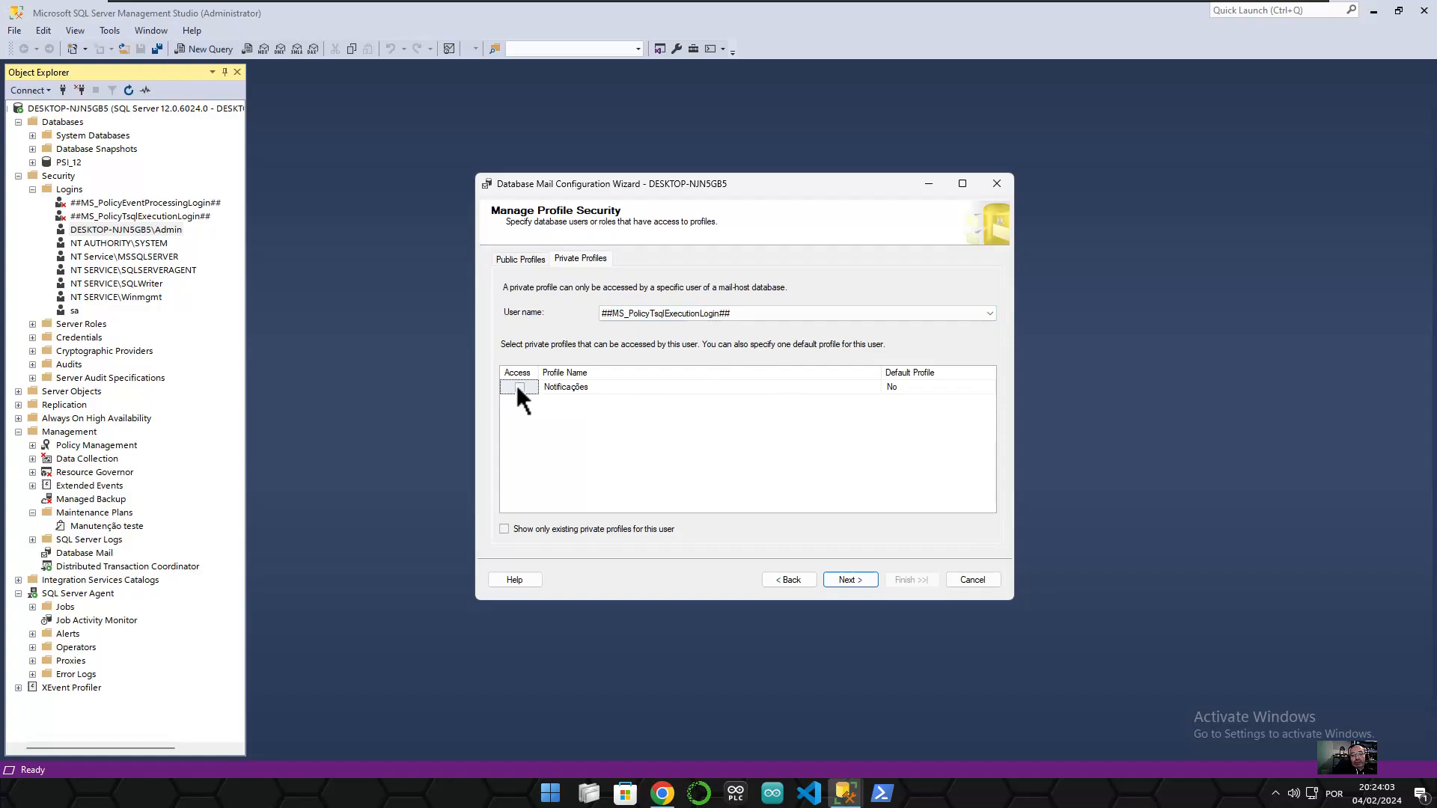
pyautogui.click(540, 259)
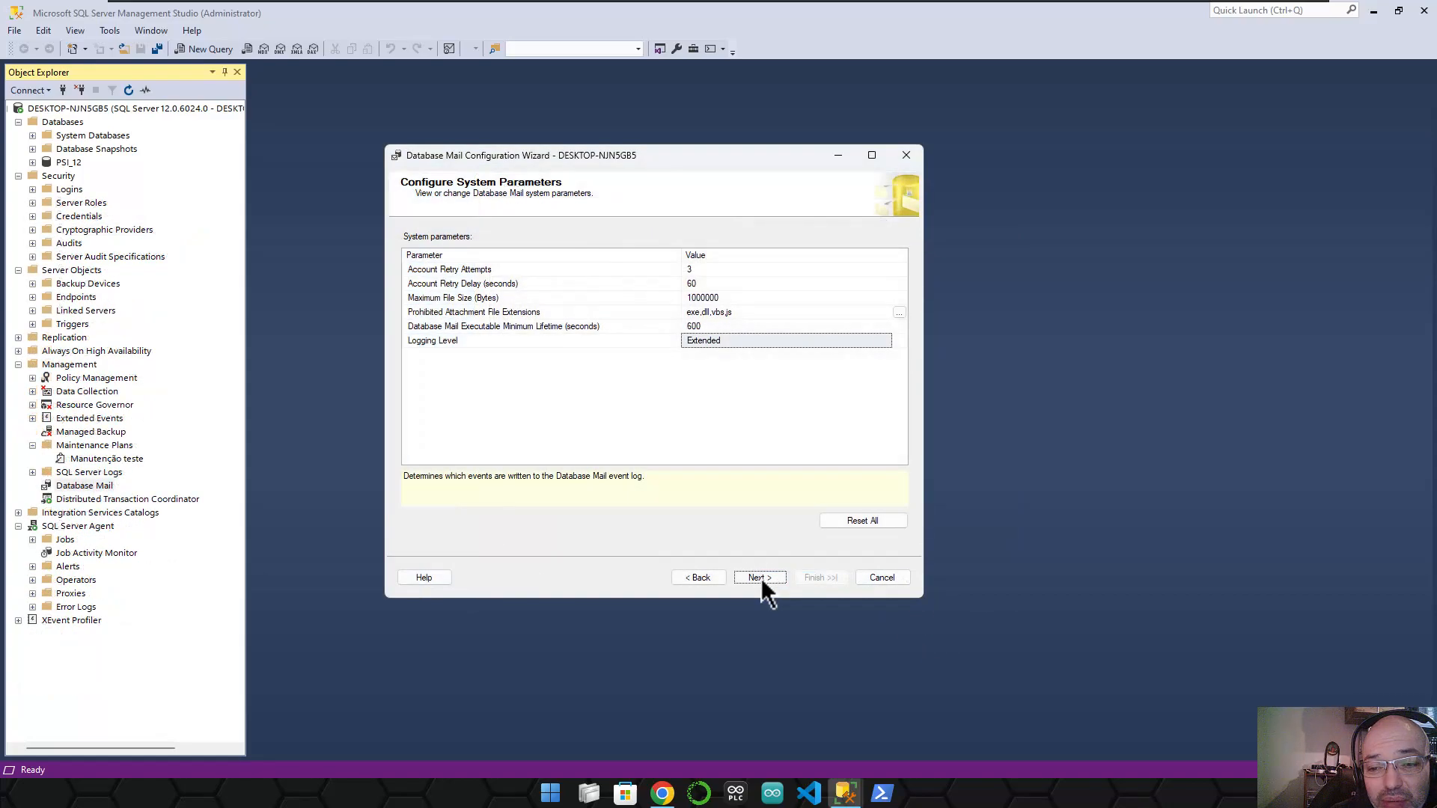
# - Review the summary, apply the configuration, and close the wizard after all five actions succeed
pyautogui.click(759, 578)
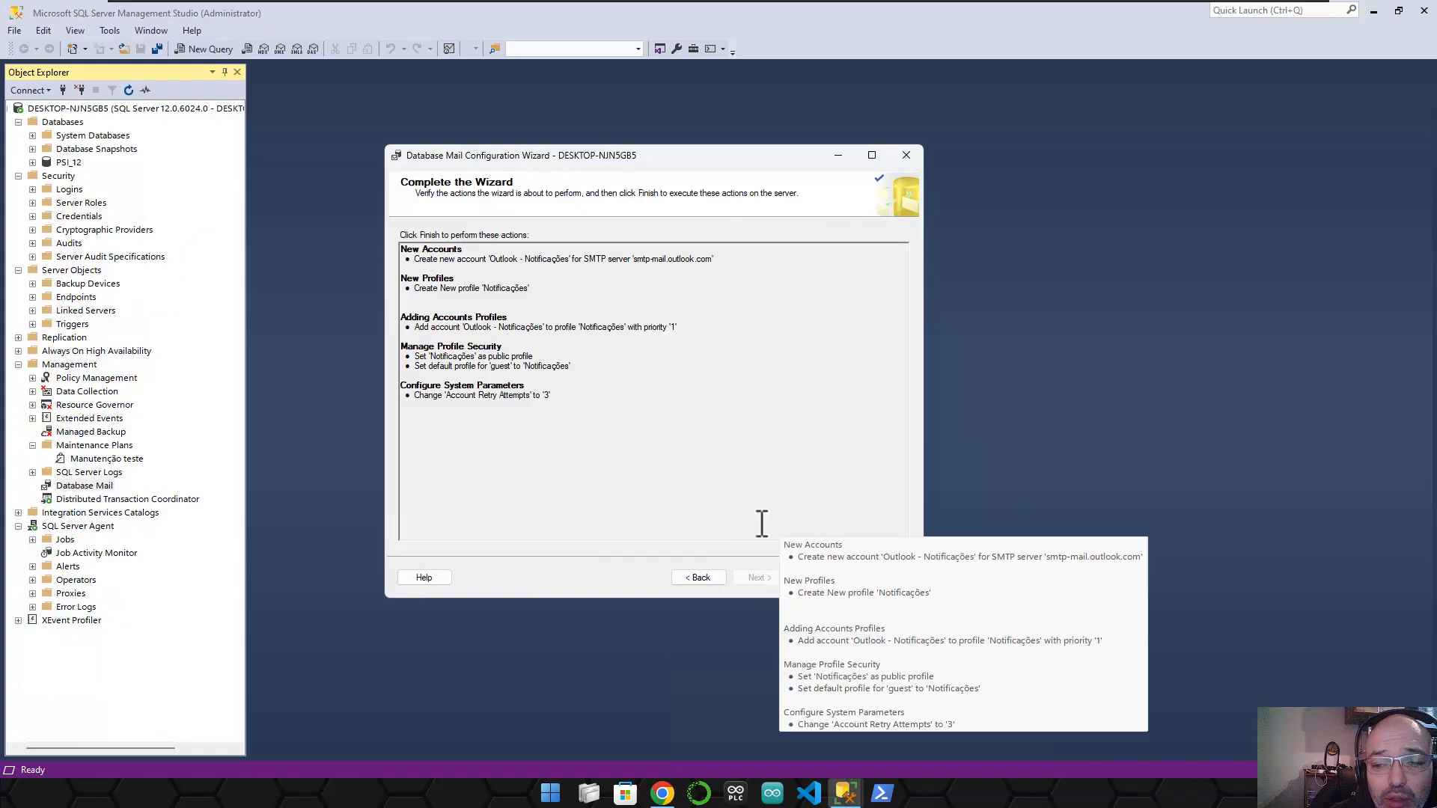
pyautogui.click(821, 580)
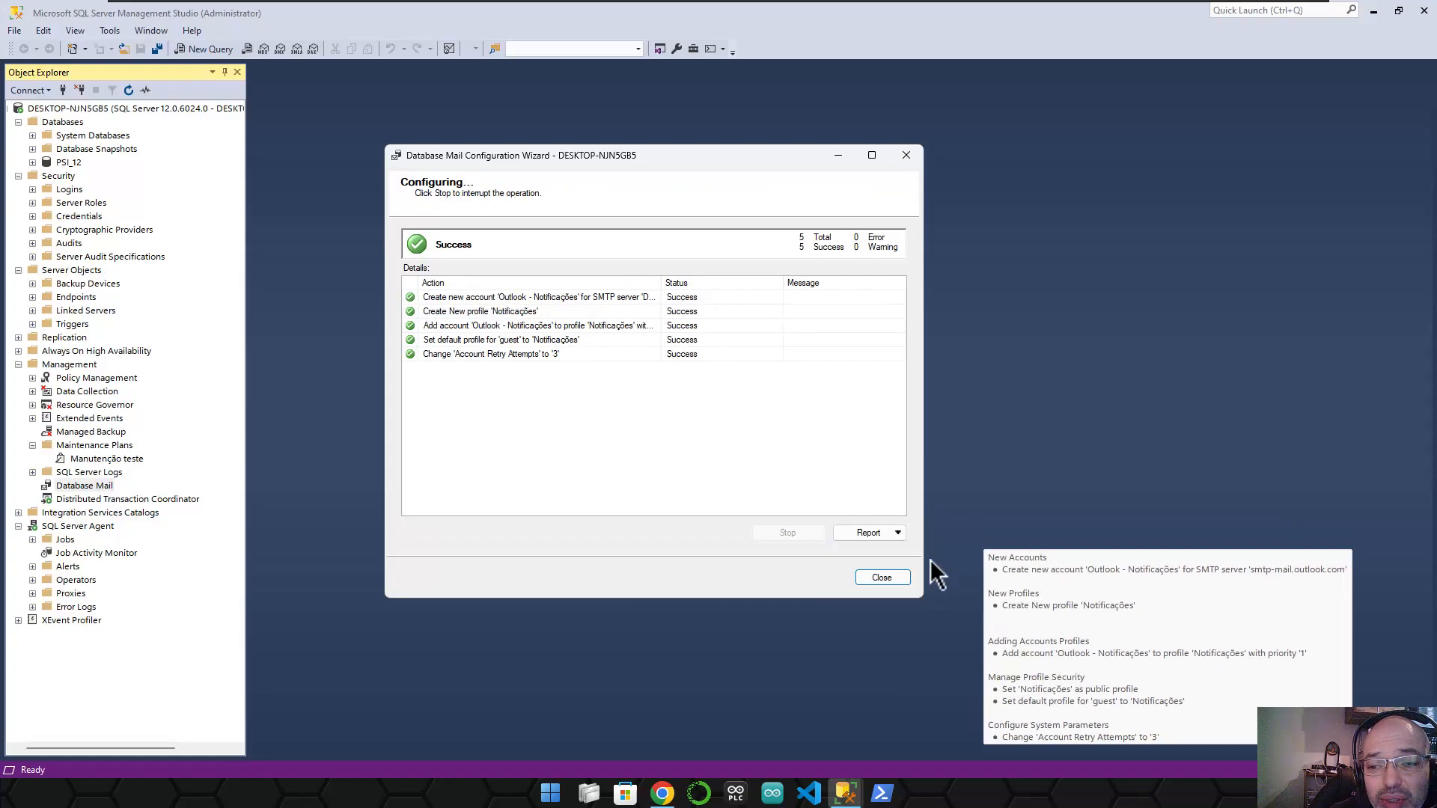
pyautogui.click(881, 577)
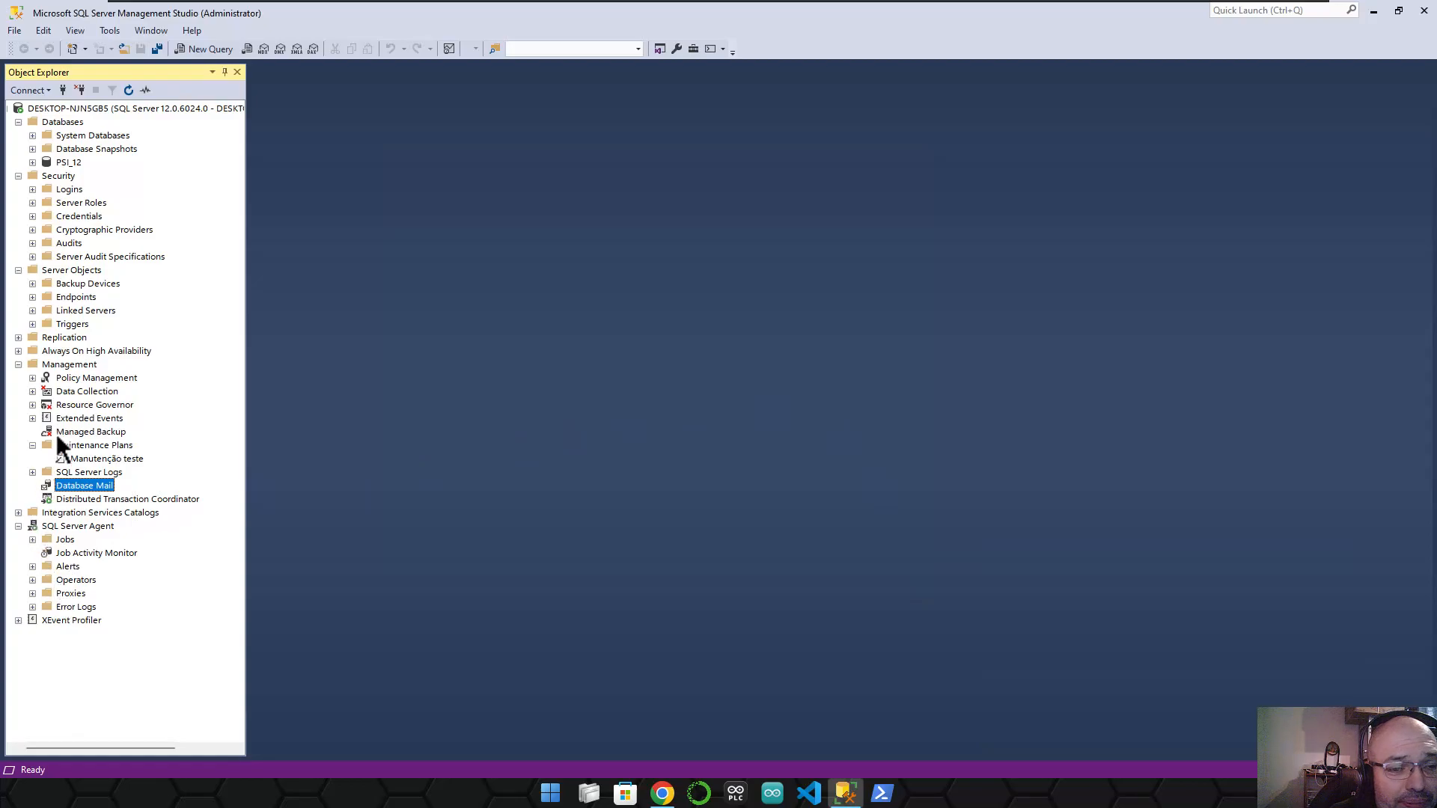
# - Open the Properties of the SQL Server Agent operator Teste
pyautogui.click(33, 539)
pyautogui.click(33, 539)
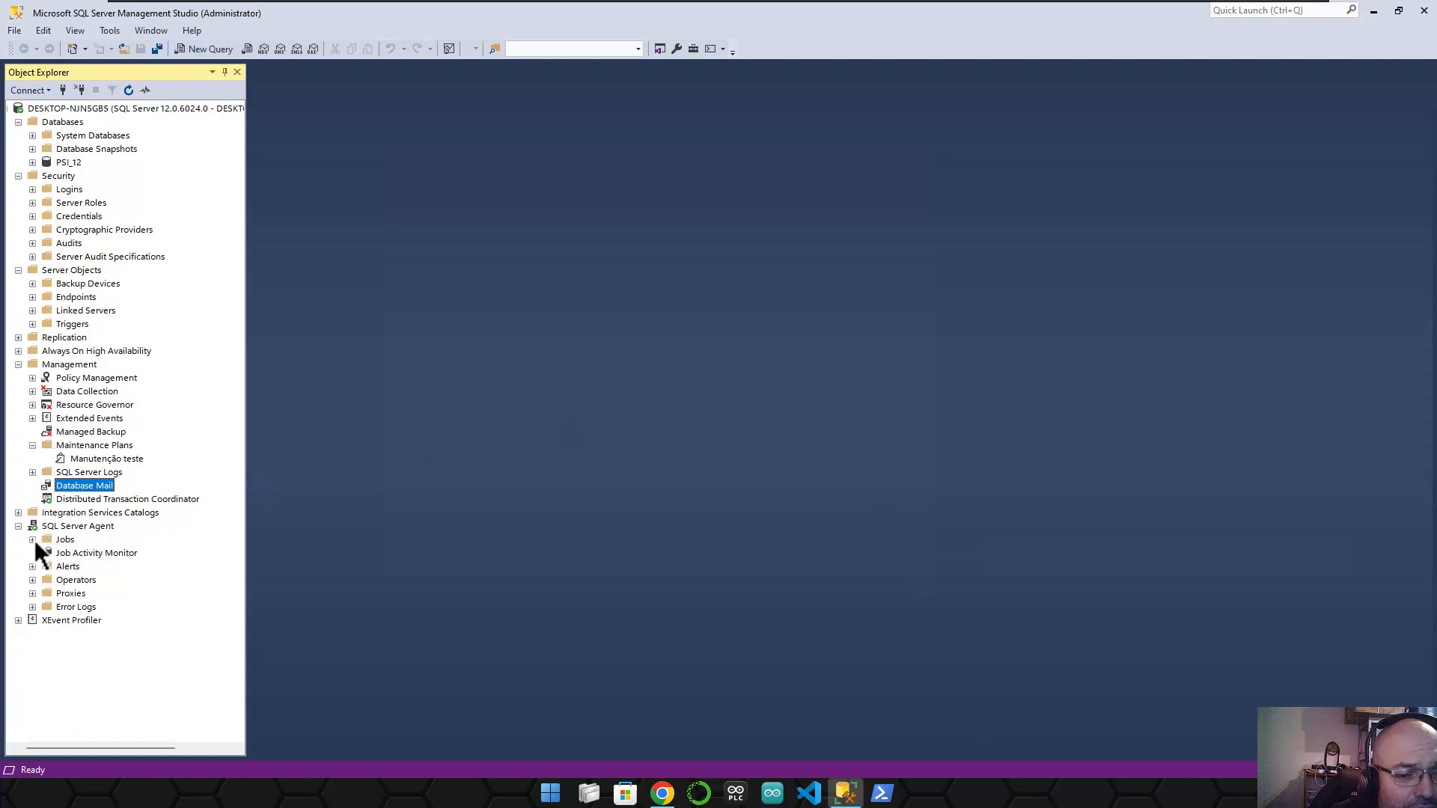
pyautogui.click(32, 580)
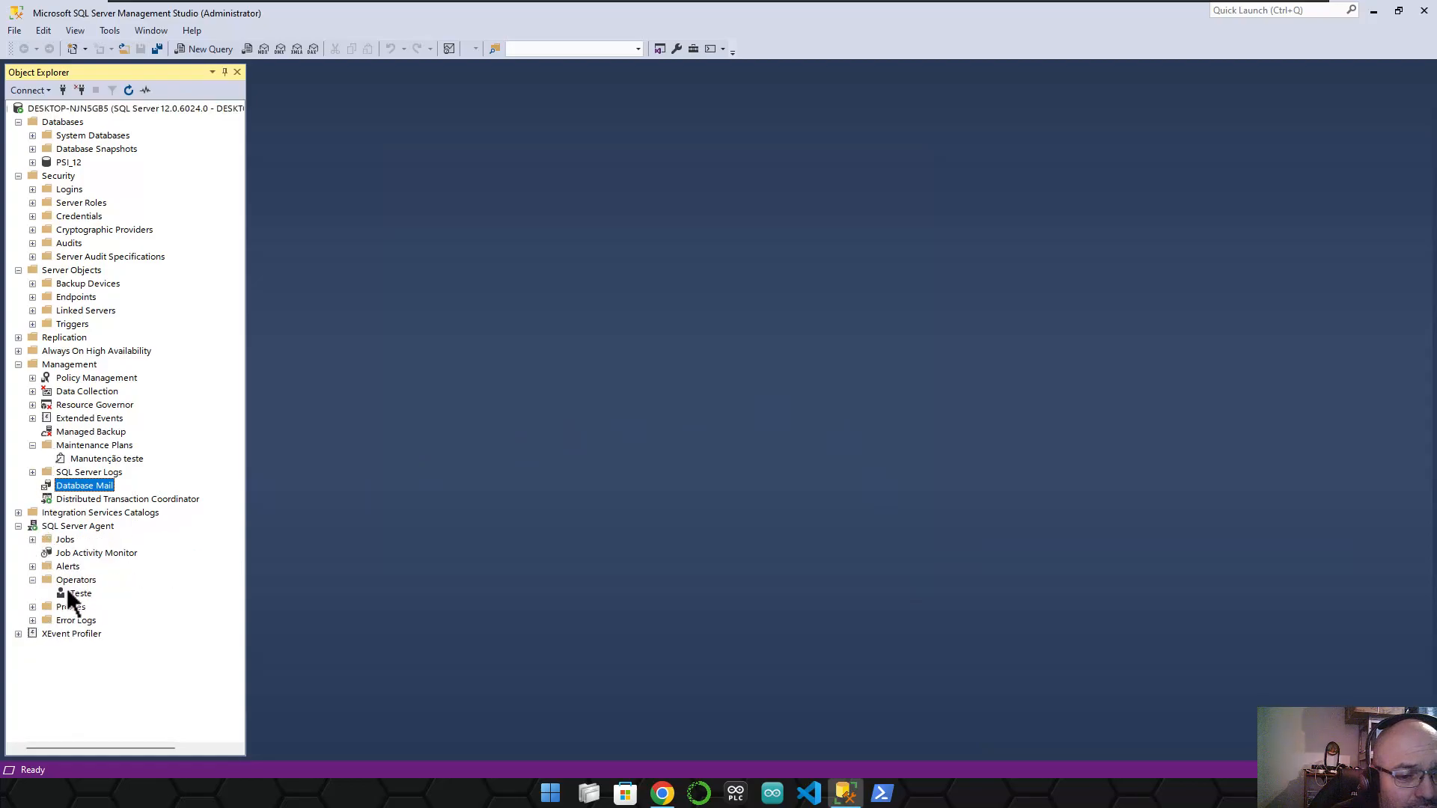
pyautogui.click(80, 593)
pyautogui.rightClick(81, 597)
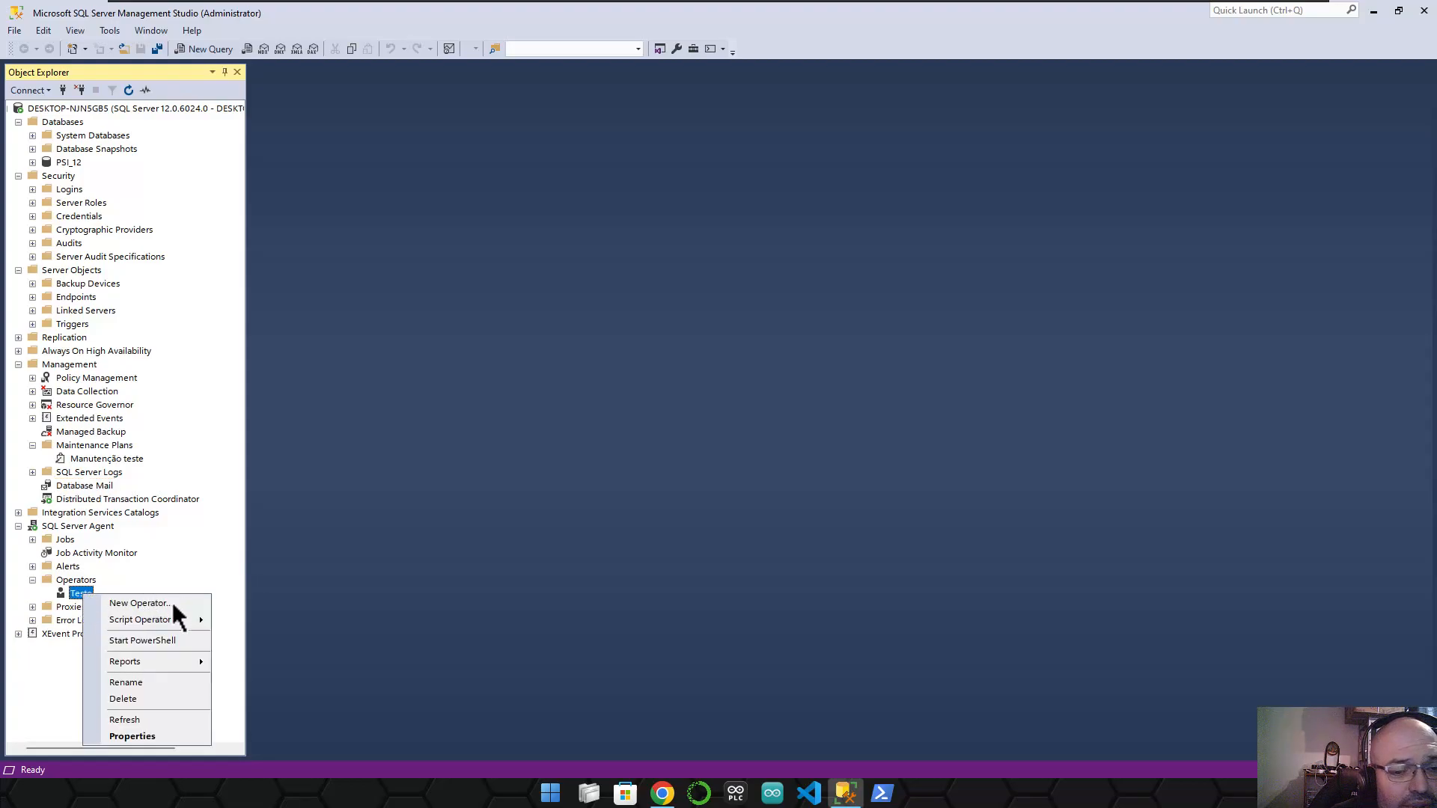
pyautogui.click(146, 736)
pyautogui.click(739, 243)
pyautogui.click(500, 190)
pyautogui.click(488, 206)
pyautogui.click(489, 184)
# - Replace the operator's e-mail name with the Outlook notification address
pyautogui.moveTo(818, 241); pyautogui.dragTo(612, 243)
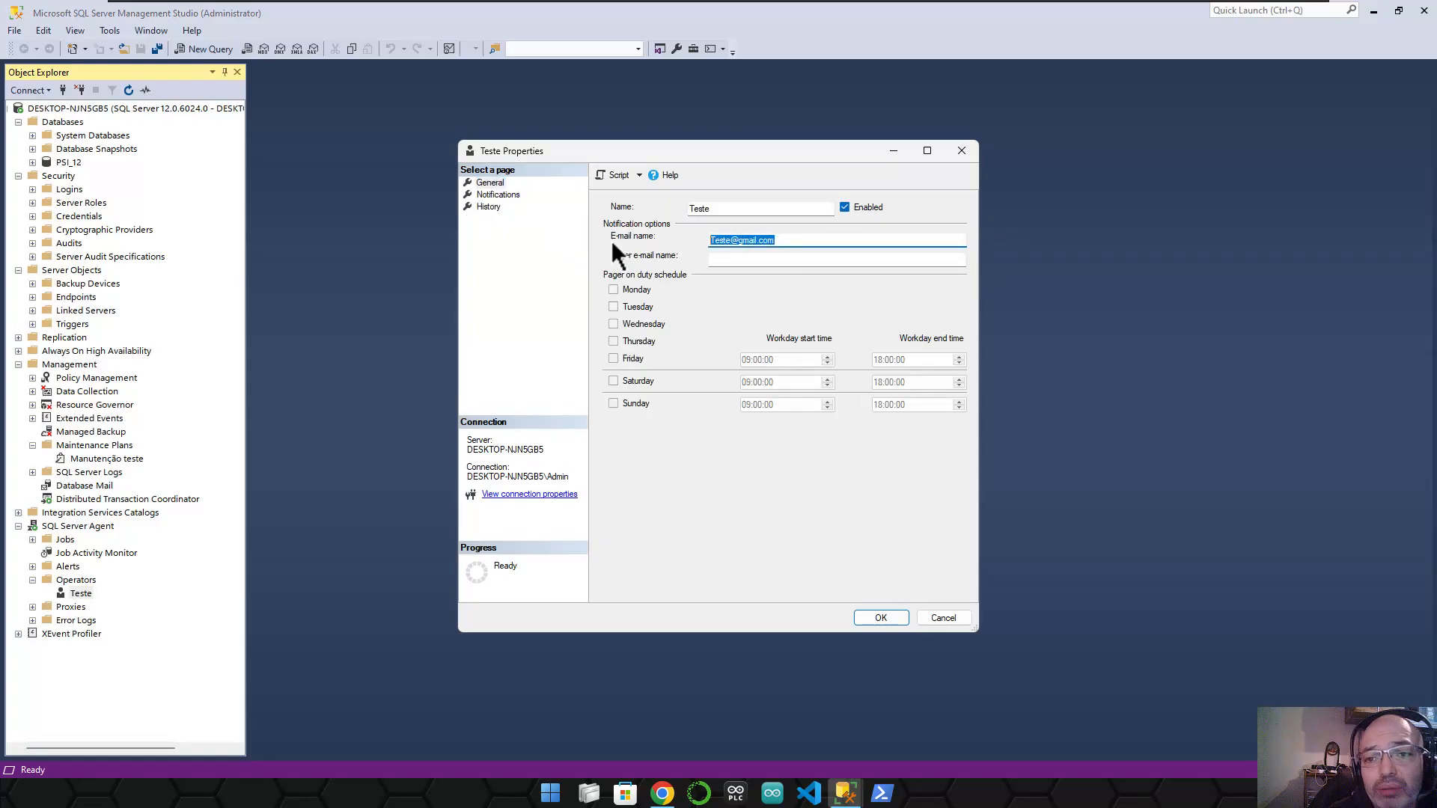
pyautogui.write('dba')
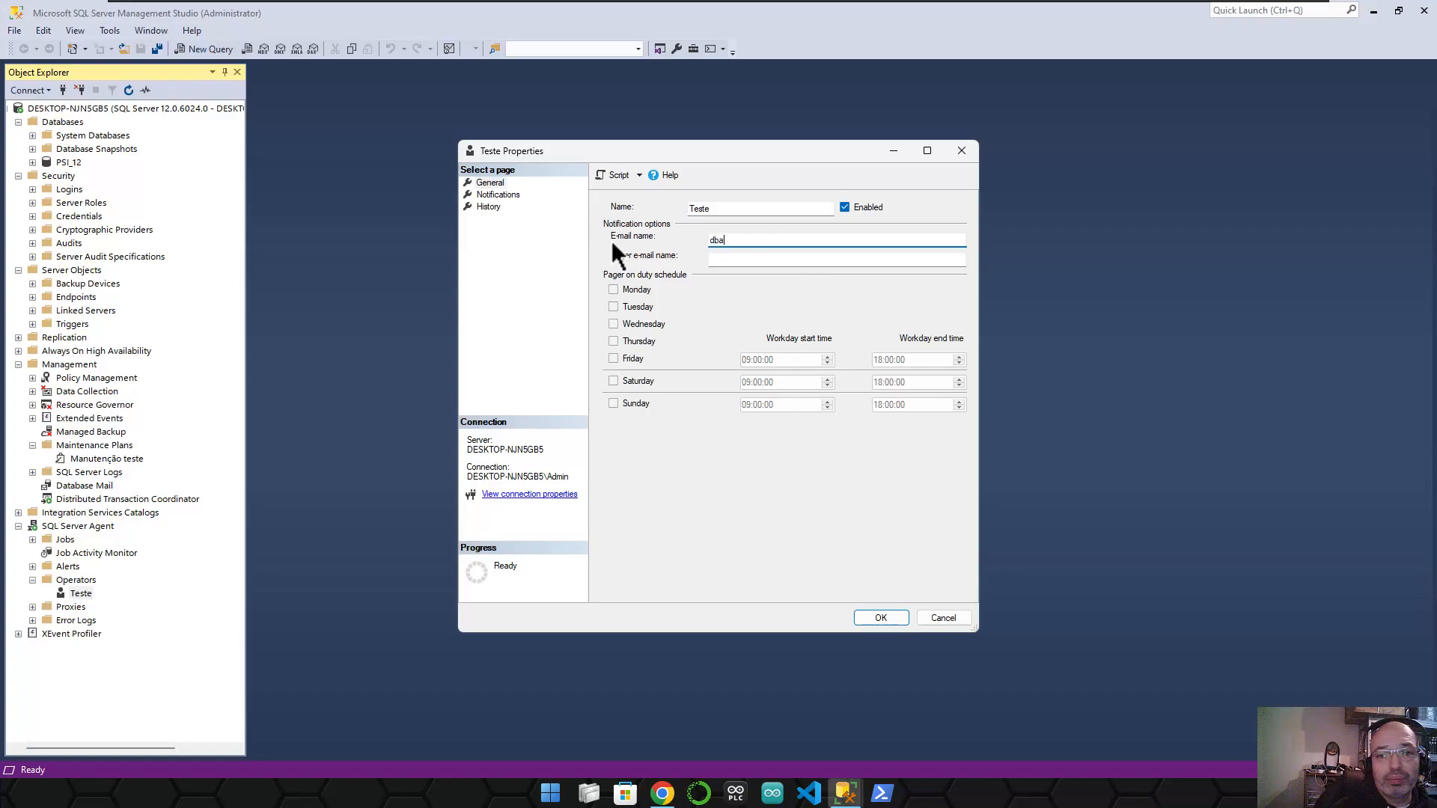
pyautogui.press('BackSpace')
pyautogui.press('BackSpace')
pyautogui.press('BackSpace')
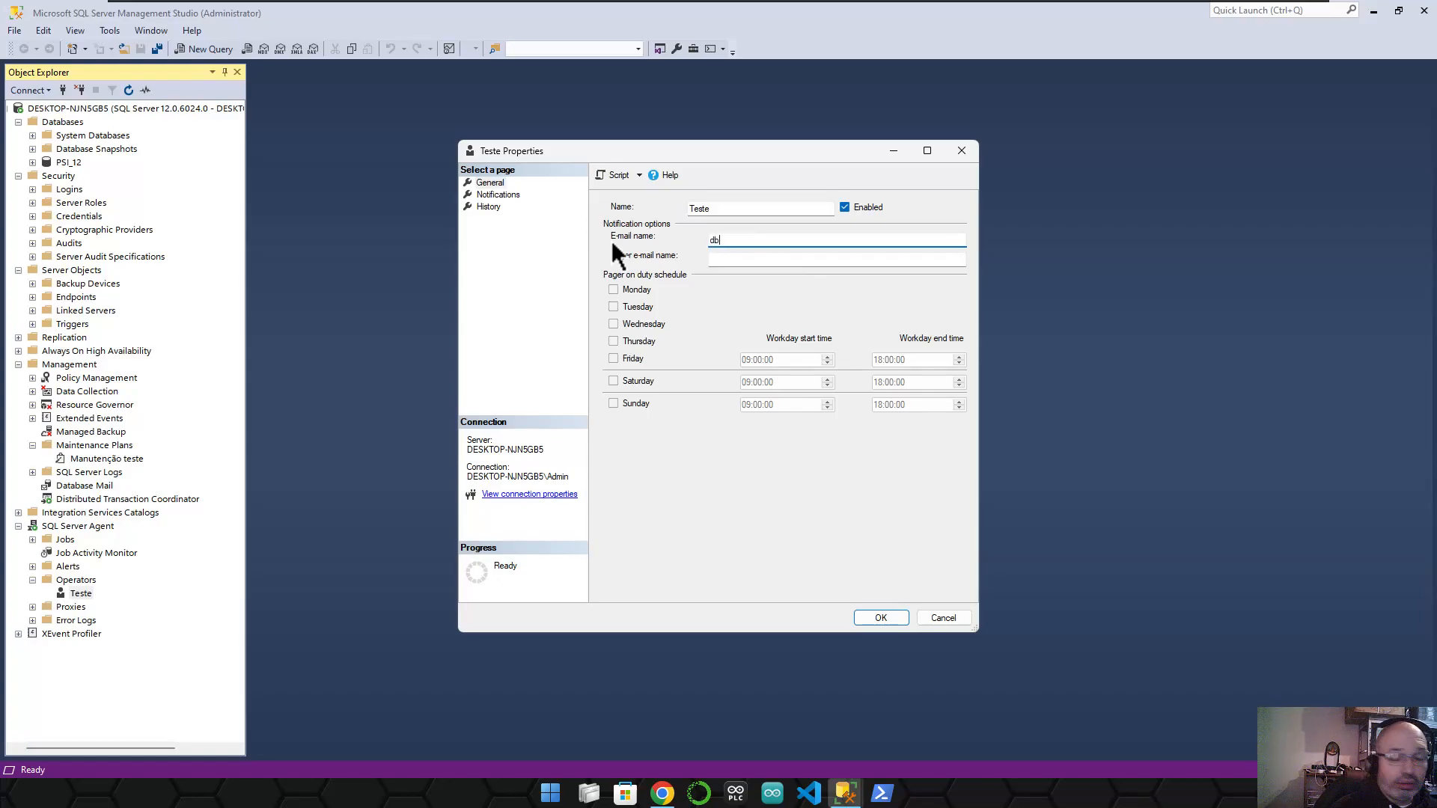
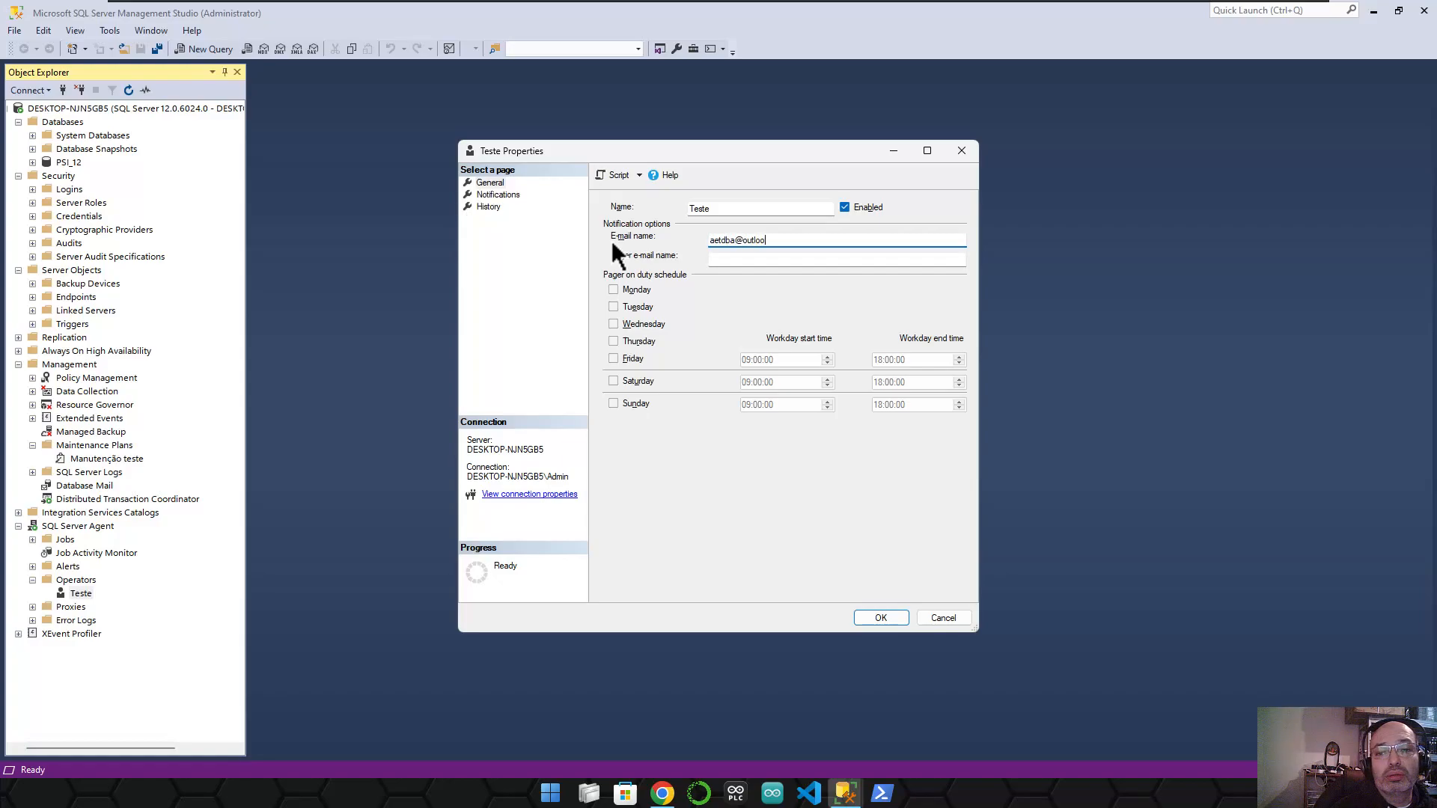
pyautogui.press('Tab')
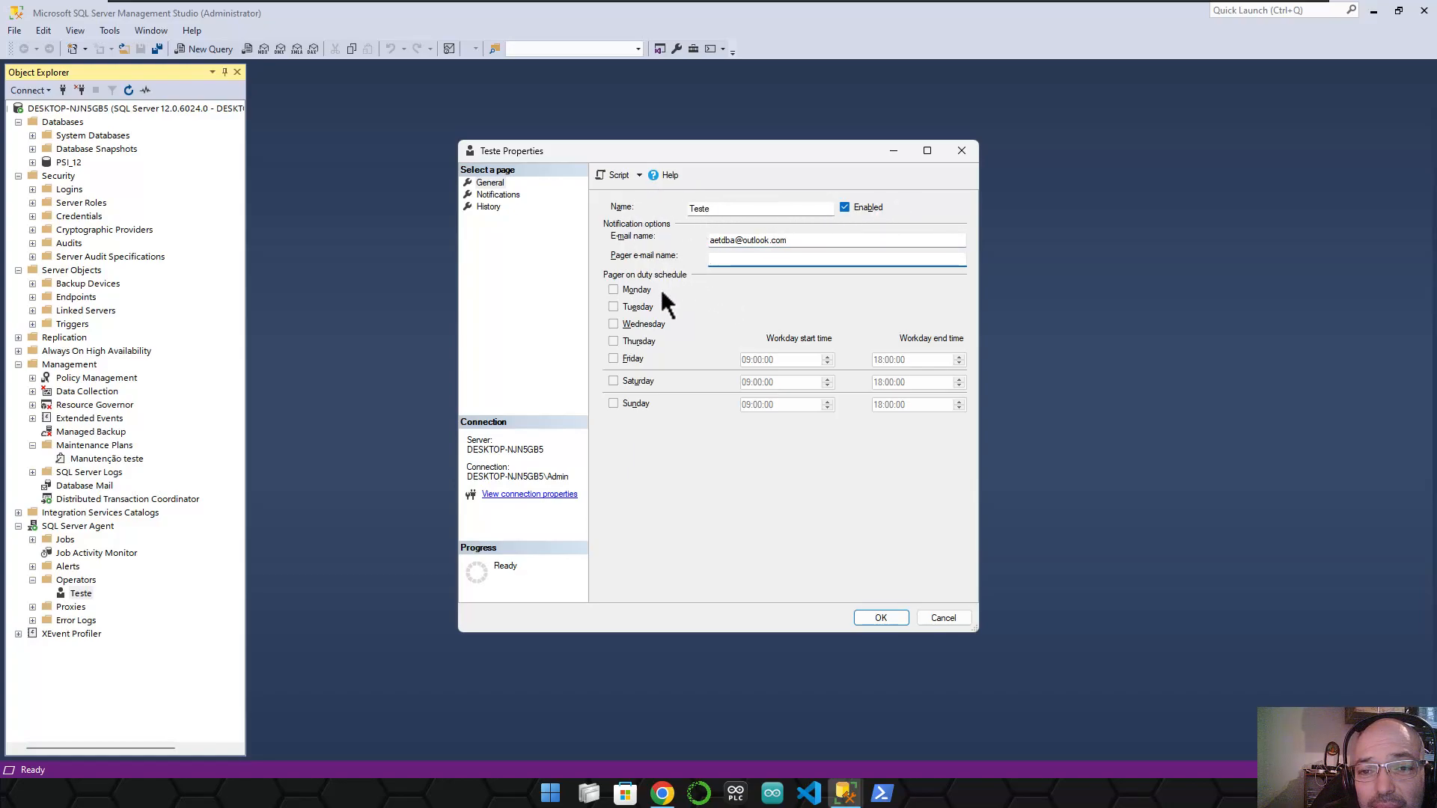
# - Rename the operator to Notificações, review its notifications and history, and save
pyautogui.moveTo(731, 205); pyautogui.dragTo(615, 196)
pyautogui.write('N')
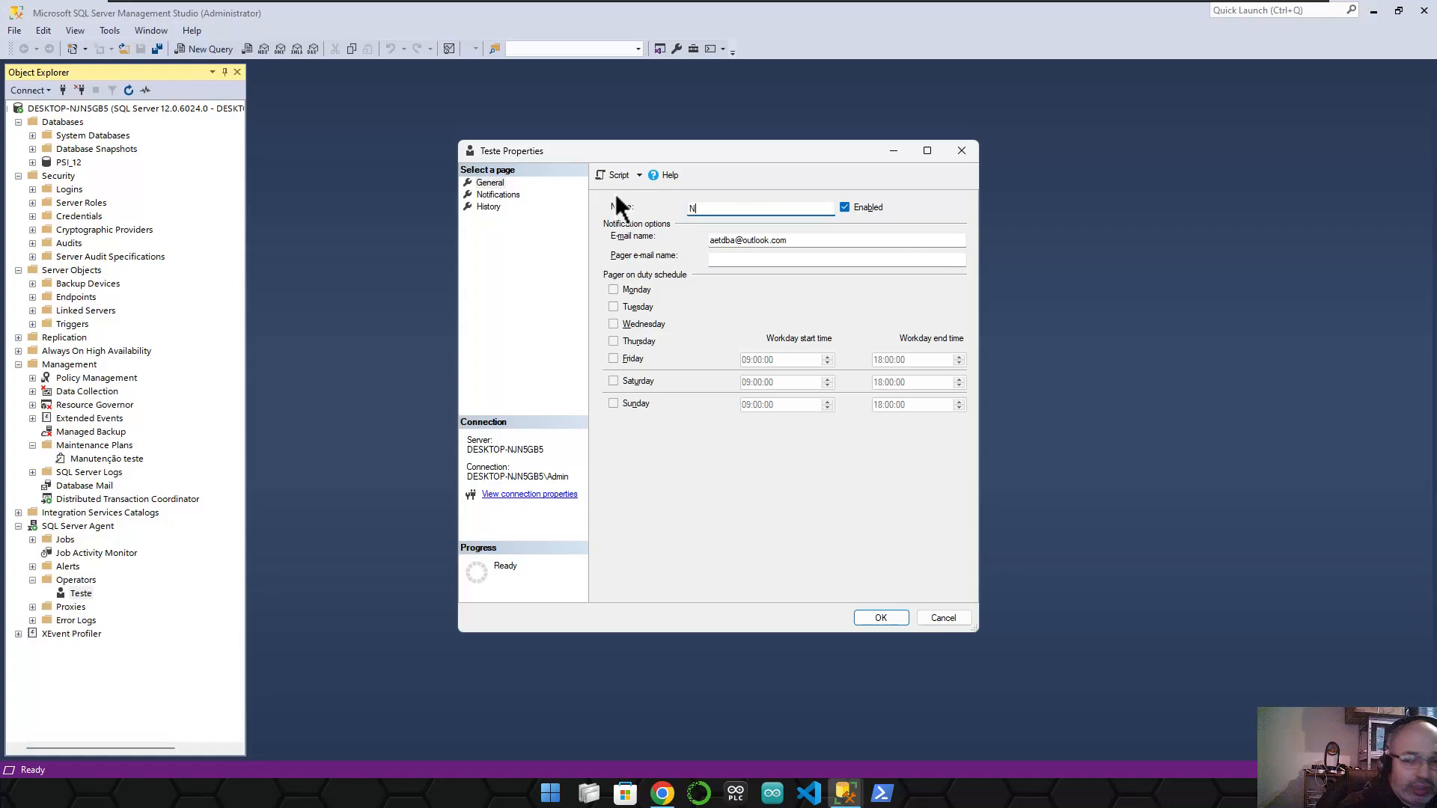
pyautogui.write('otificacões')
pyautogui.press('Tab')
pyautogui.press('Tab')
pyautogui.press('Tab')
pyautogui.press('Tab')
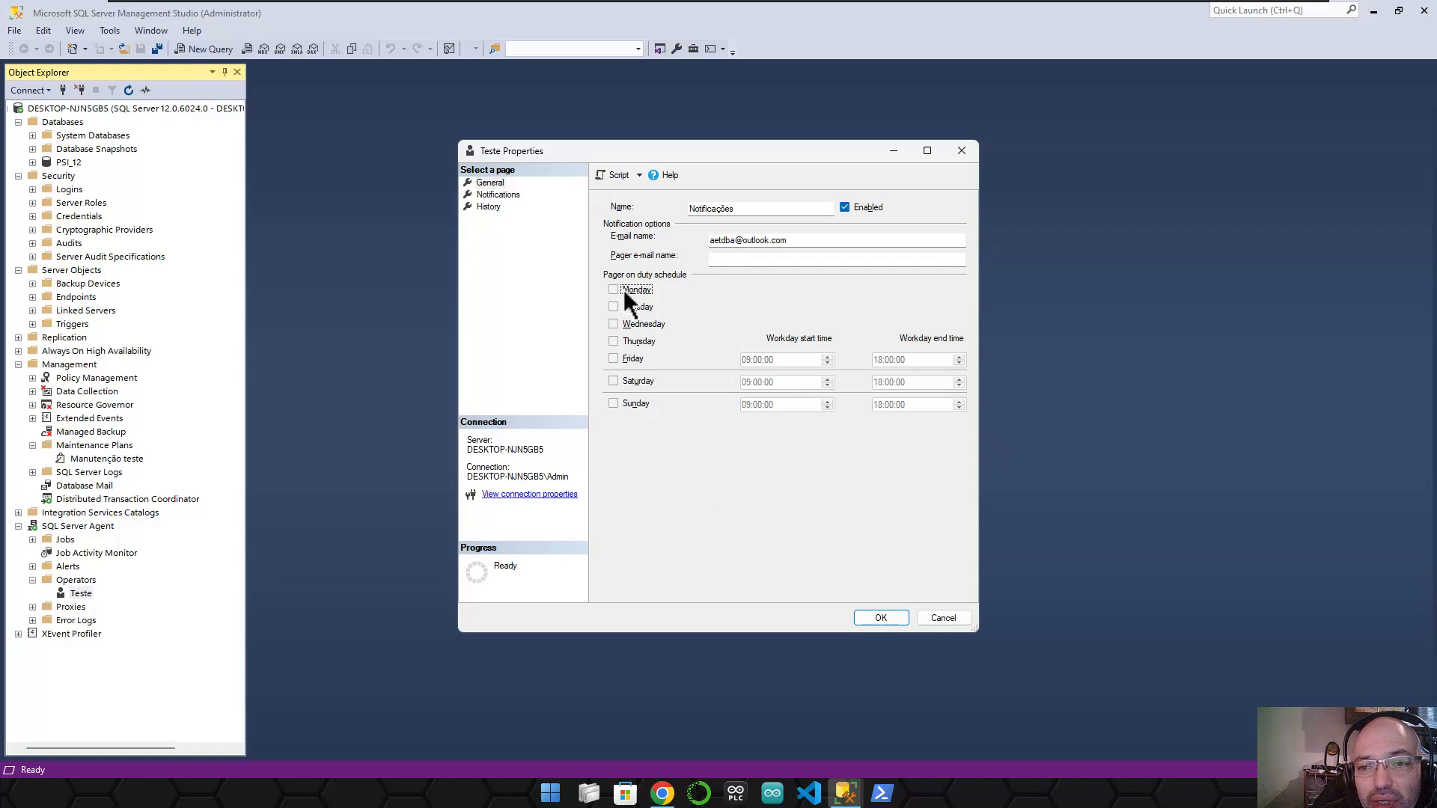
pyautogui.click(499, 194)
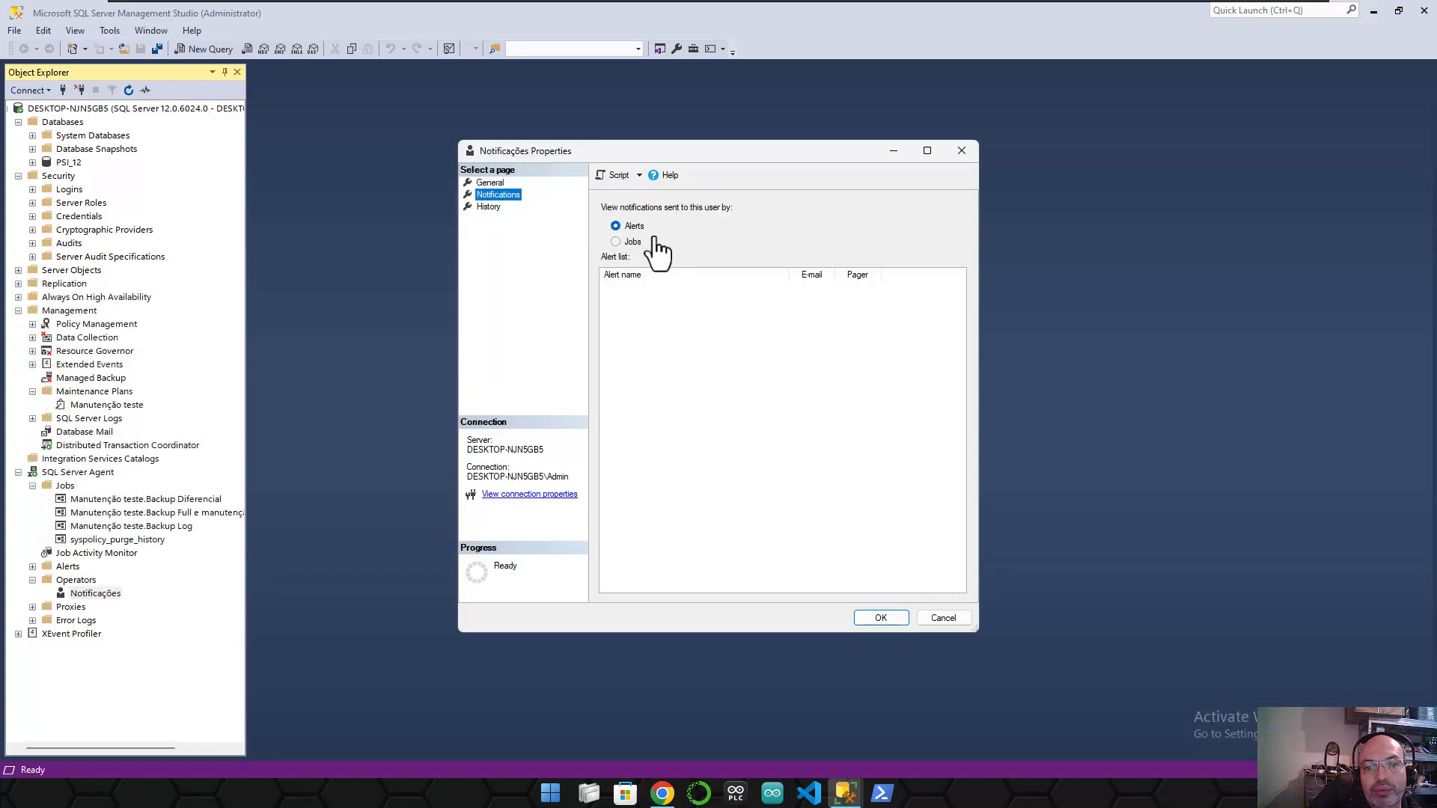
pyautogui.click(631, 240)
pyautogui.press('Up')
pyautogui.click(631, 240)
pyautogui.click(635, 225)
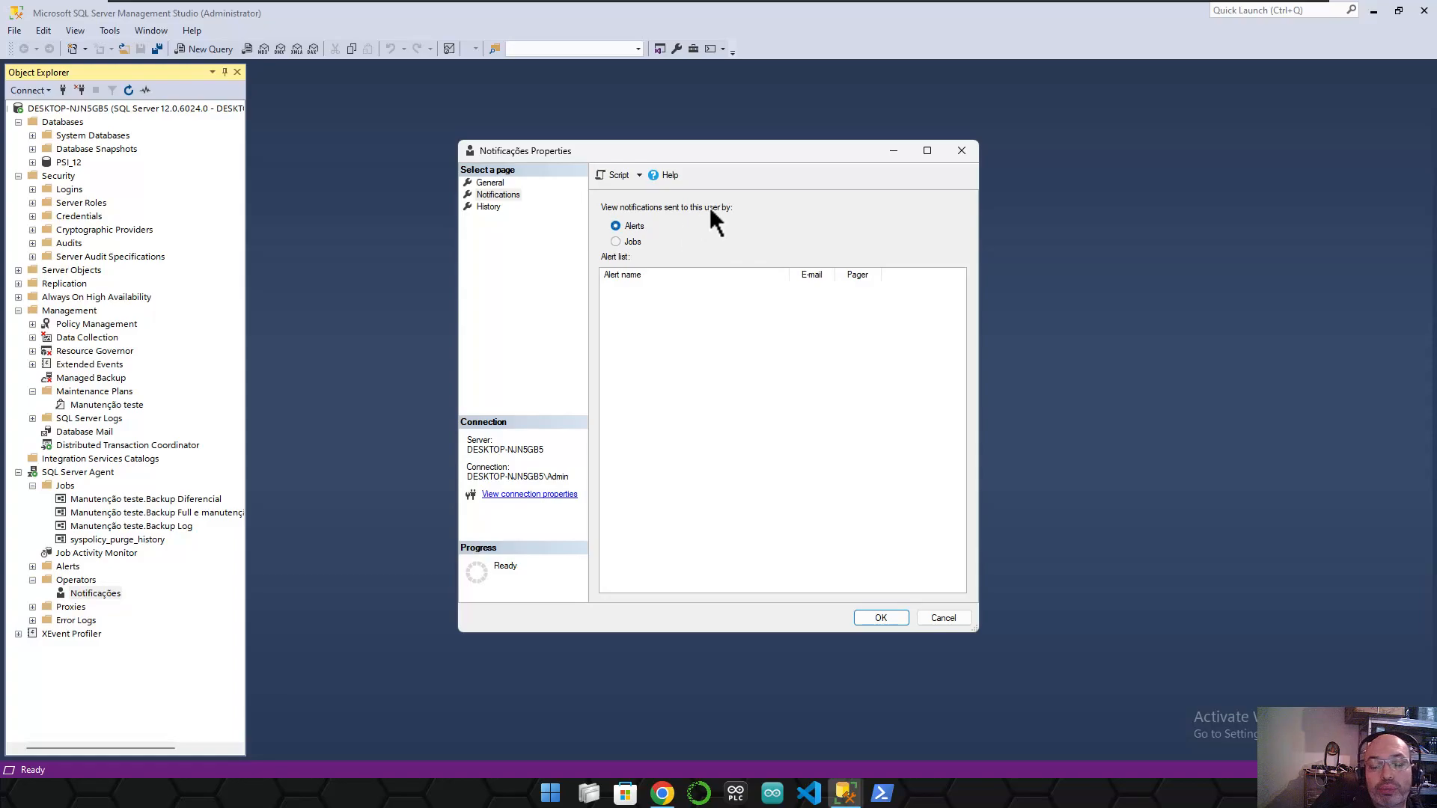
pyautogui.click(490, 206)
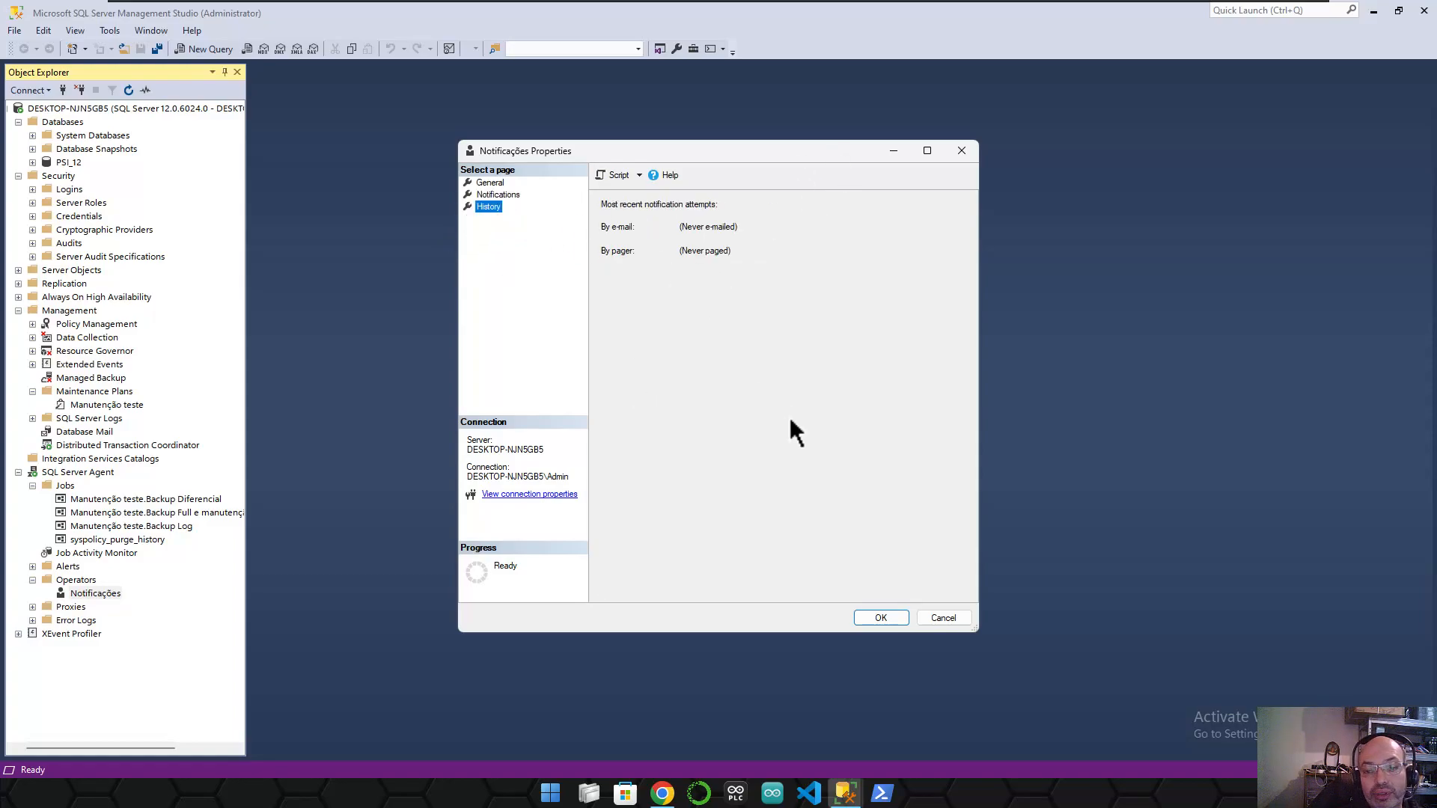
pyautogui.click(880, 618)
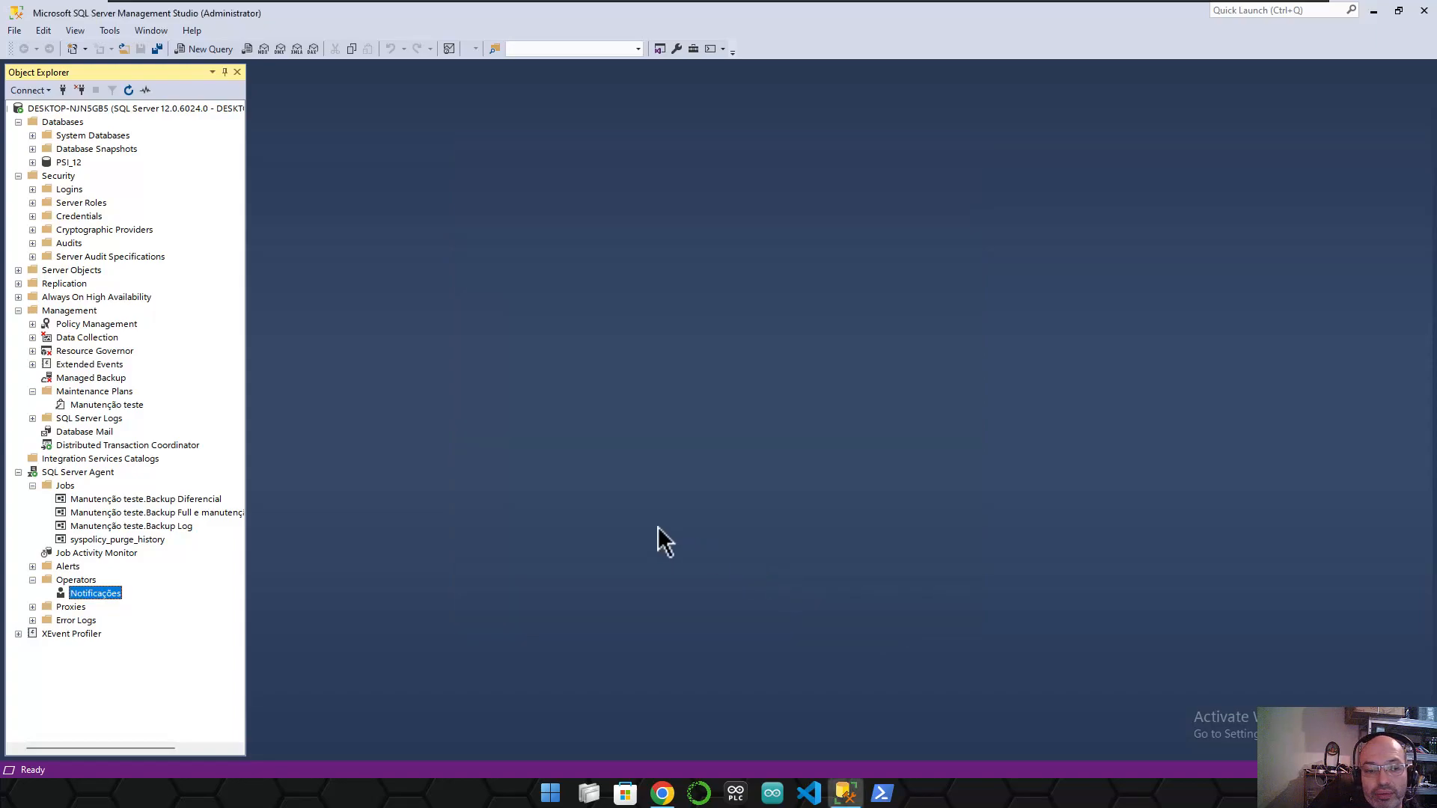
# - Send a Database Mail test e-mail through the Notificações profile to the operator's mailbox address
pyautogui.rightClick(101, 432)
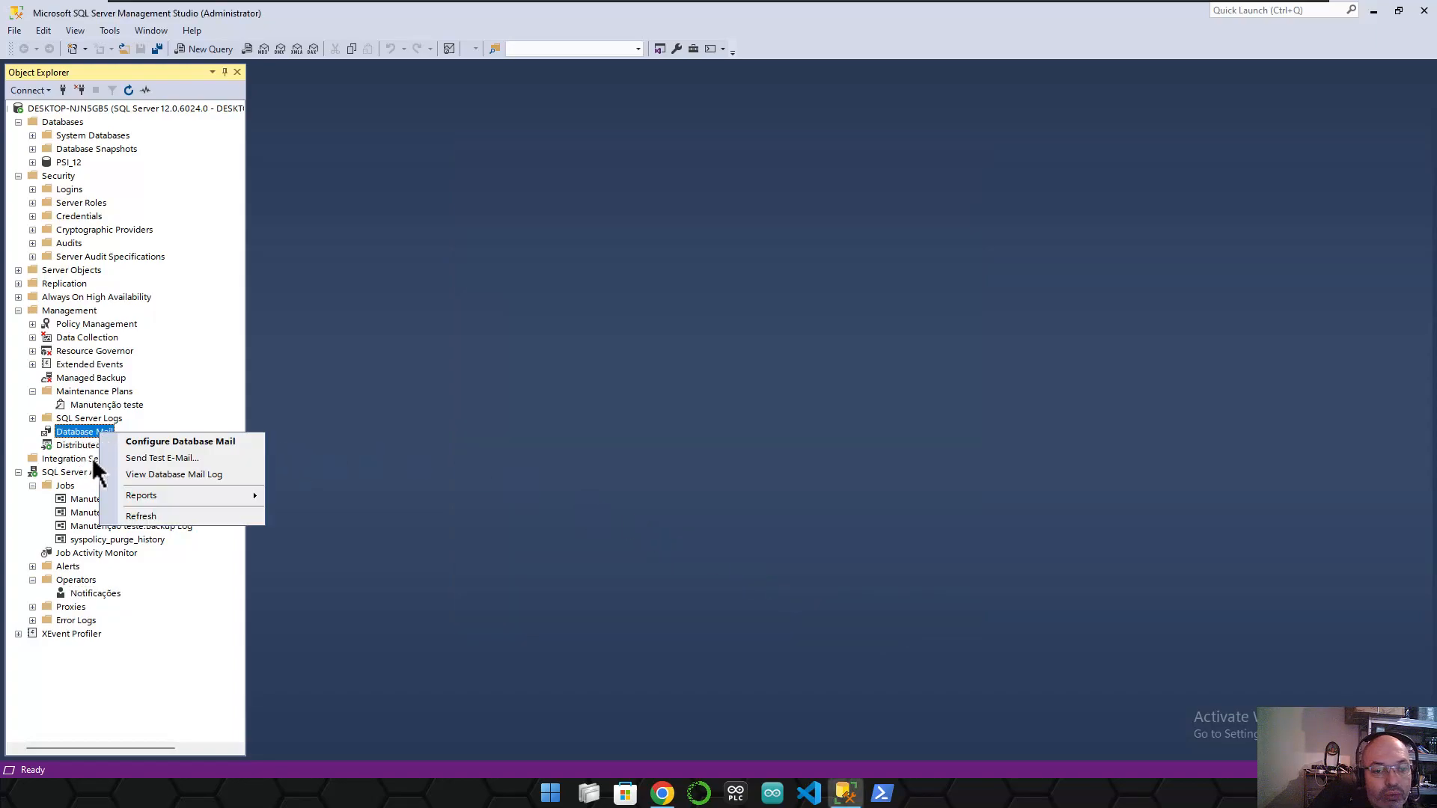
pyautogui.click(142, 461)
pyautogui.click(734, 318)
pyautogui.click(734, 325)
pyautogui.click(734, 331)
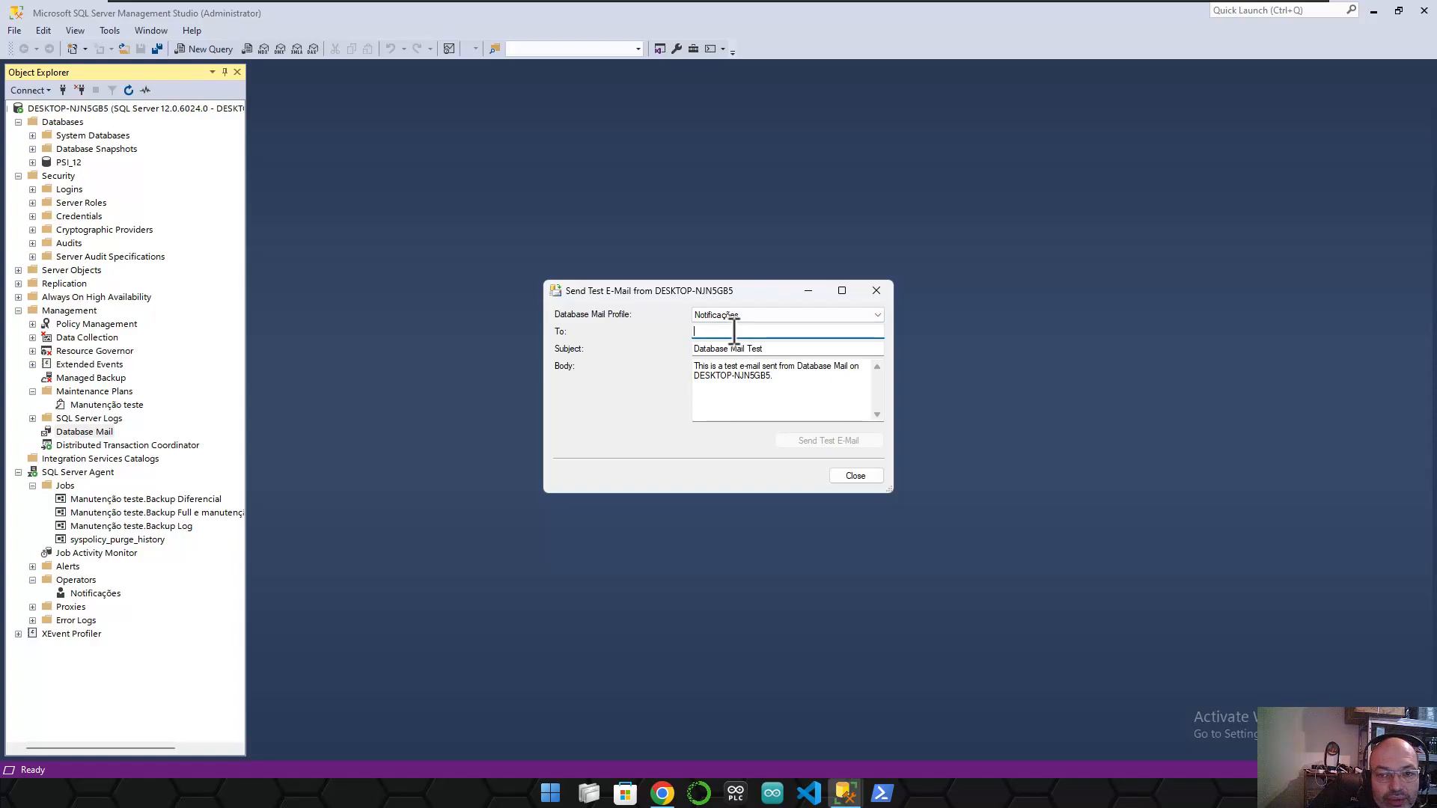
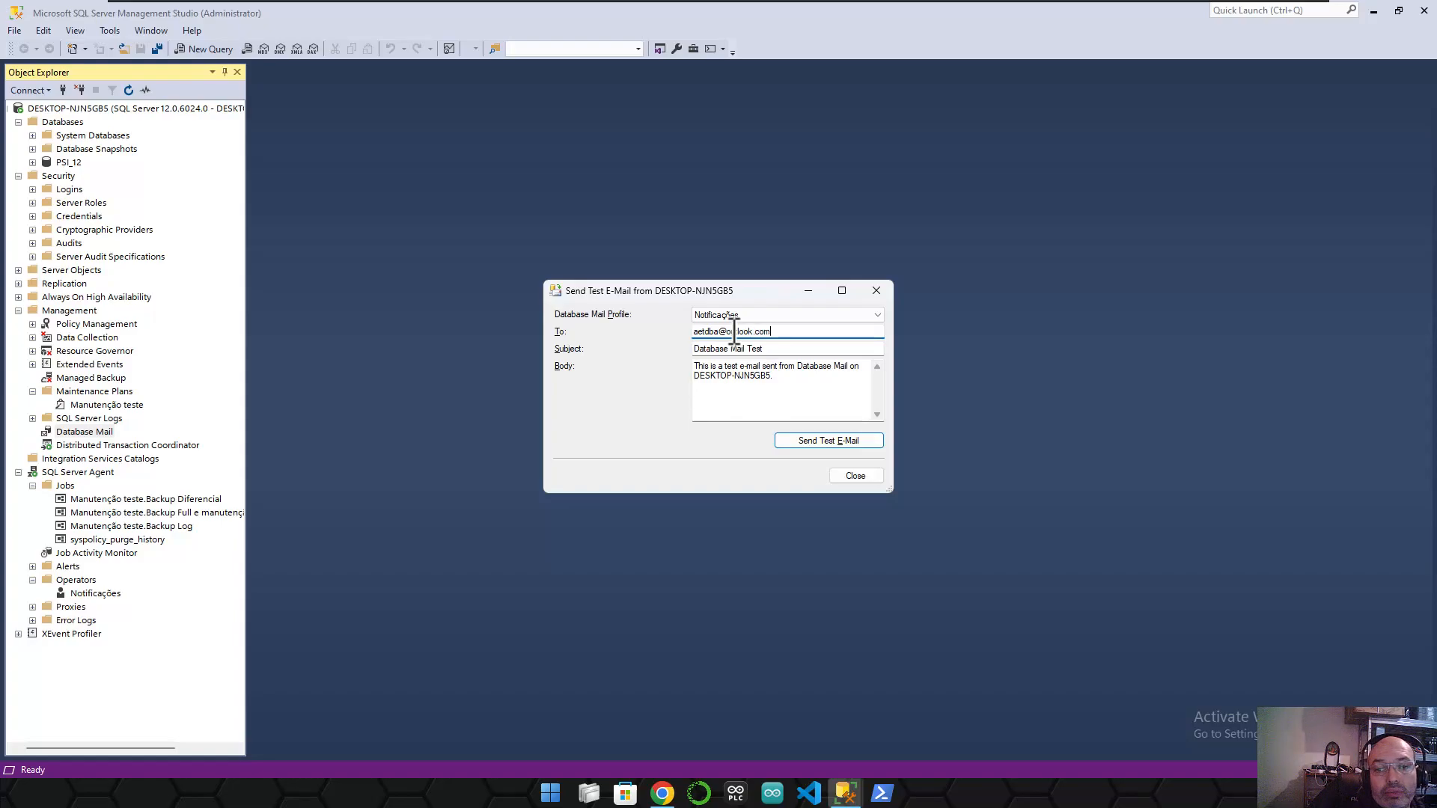
pyautogui.click(811, 440)
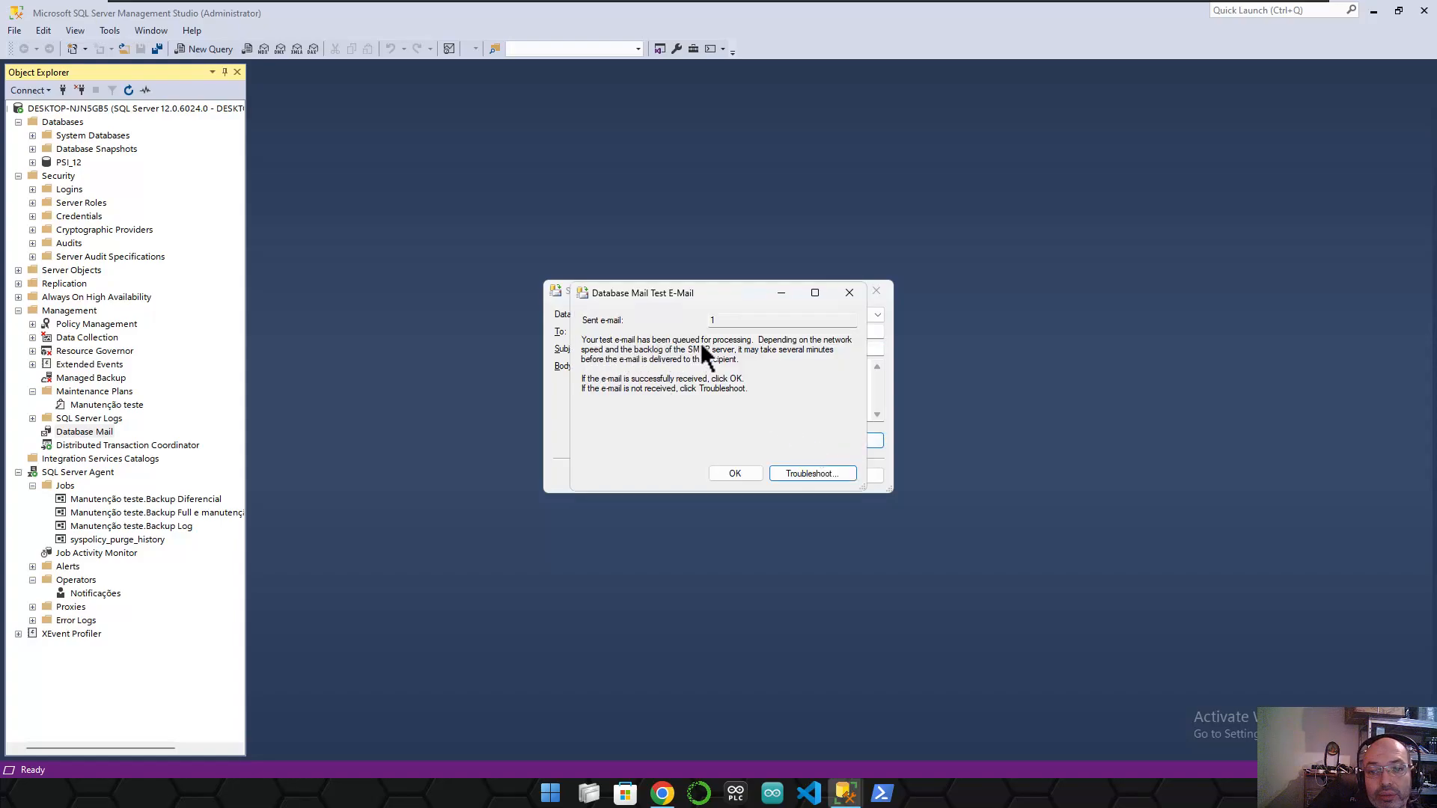
pyautogui.click(734, 473)
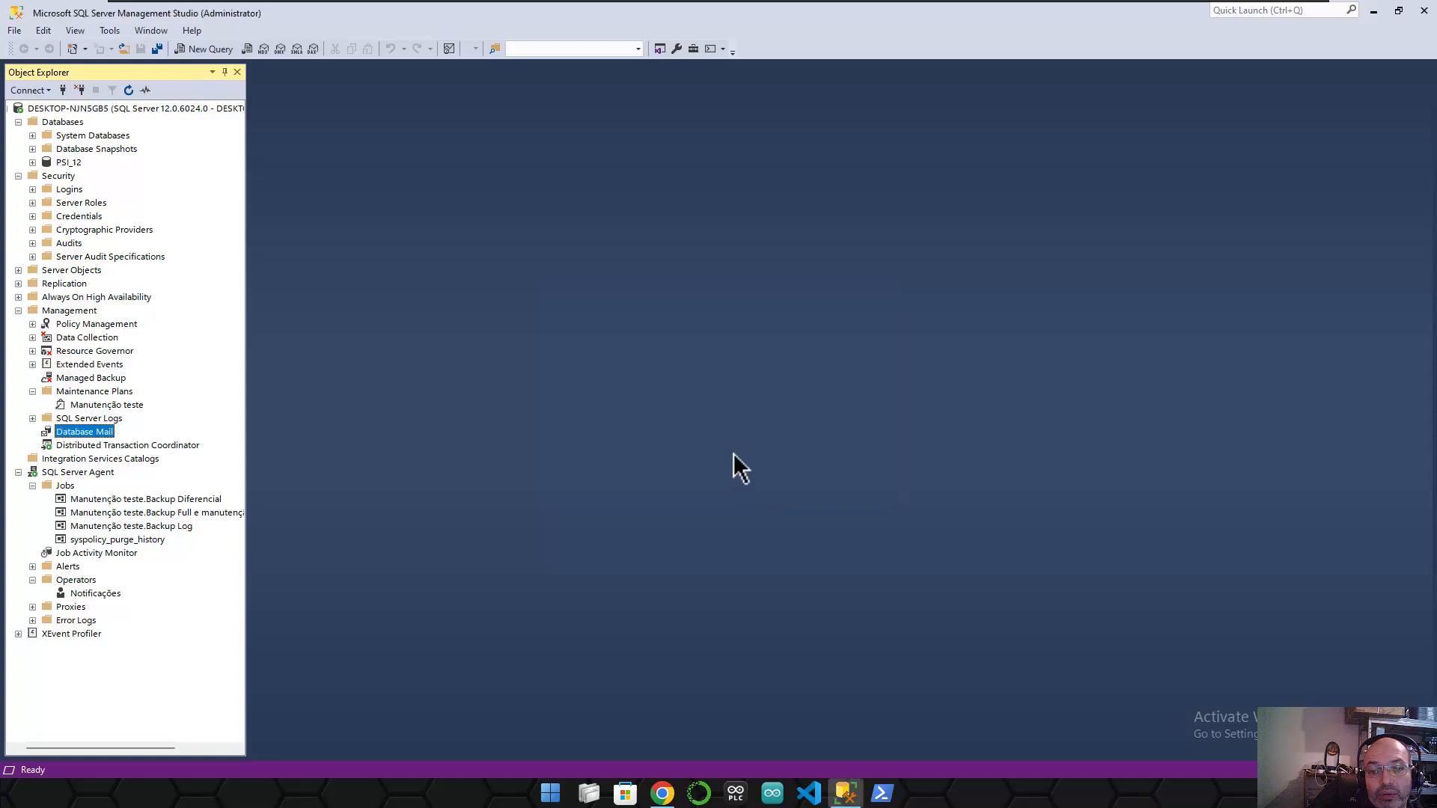
# - Open the Database Mail Test message in the Outlook inbox, then minimize the browser
pyautogui.click(661, 793)
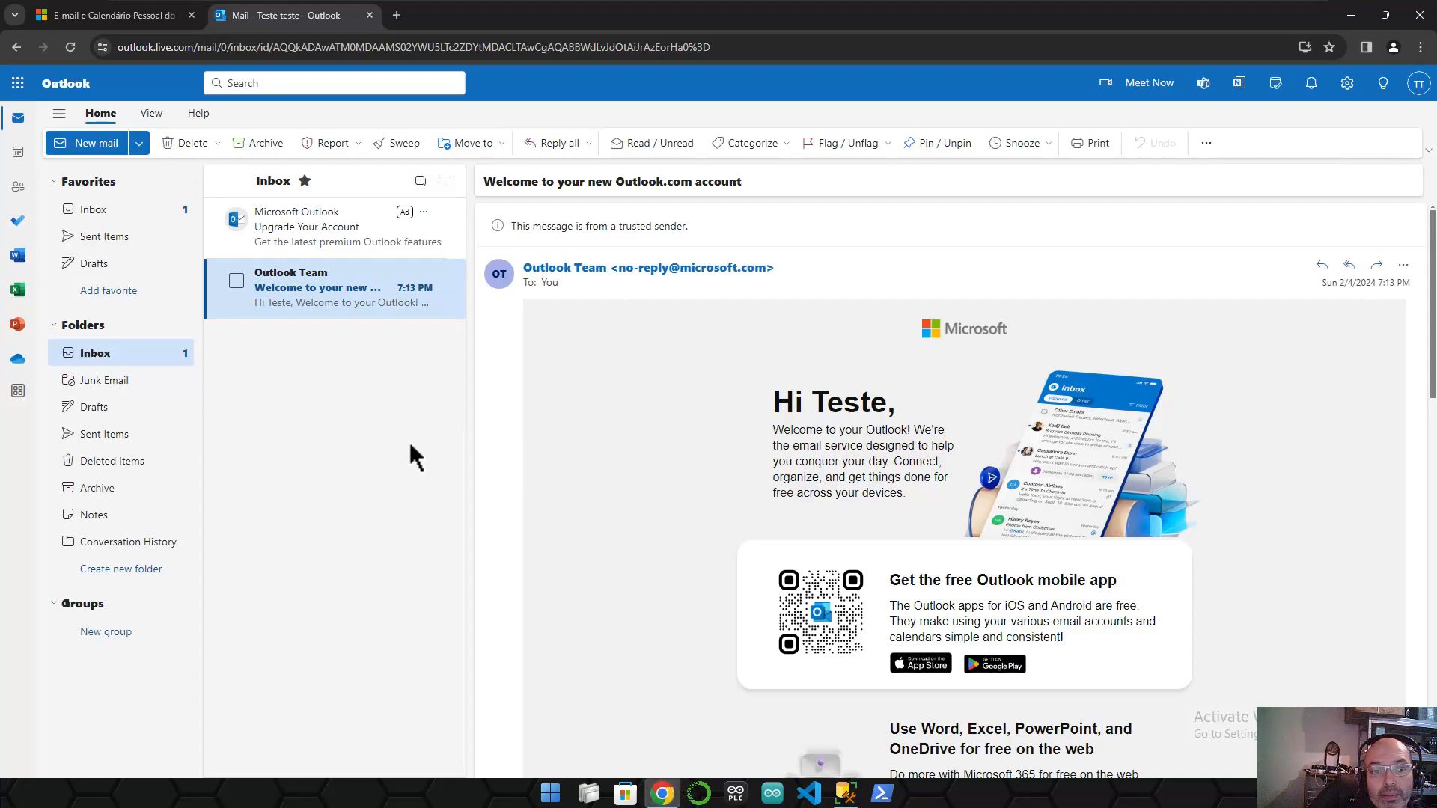
pyautogui.click(146, 218)
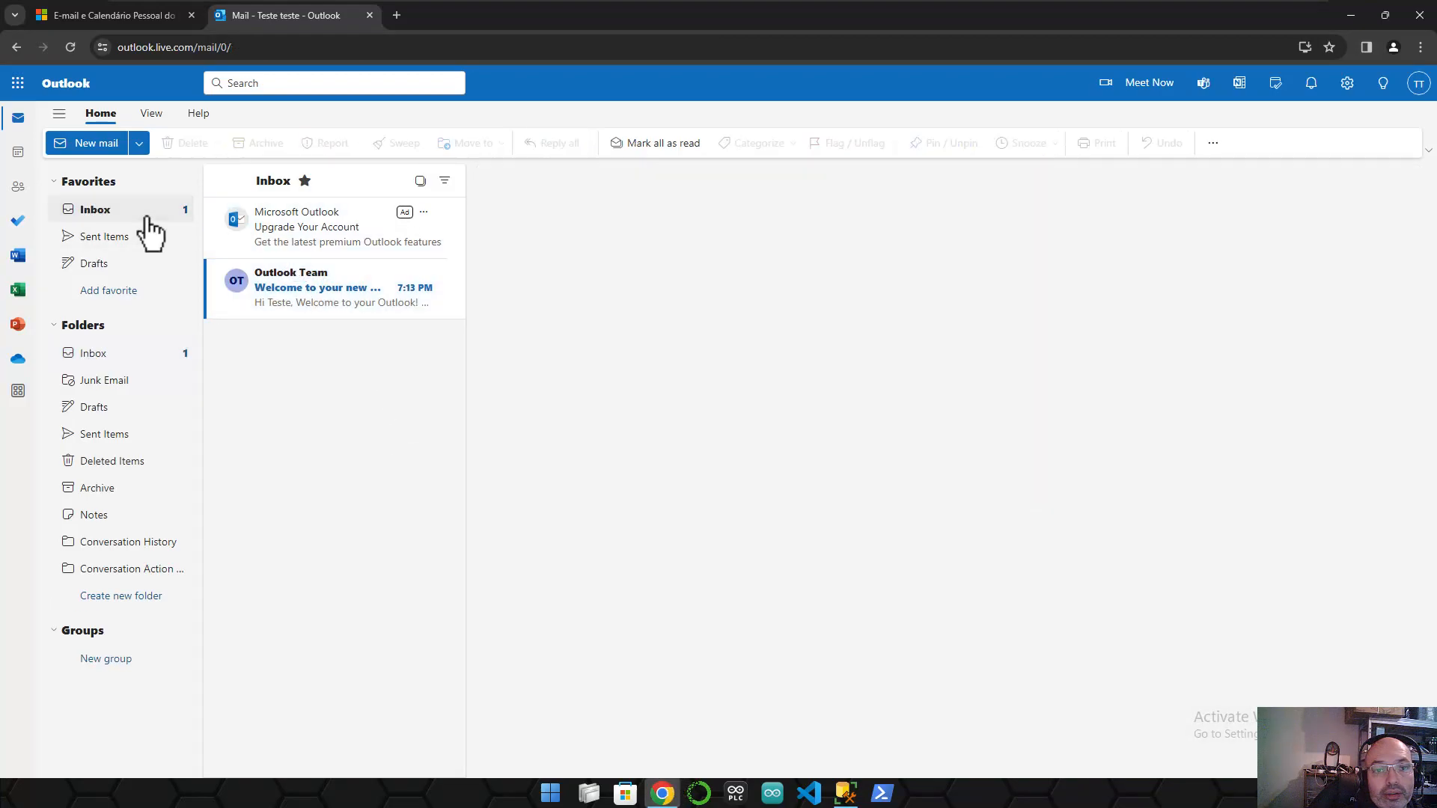
pyautogui.click(341, 306)
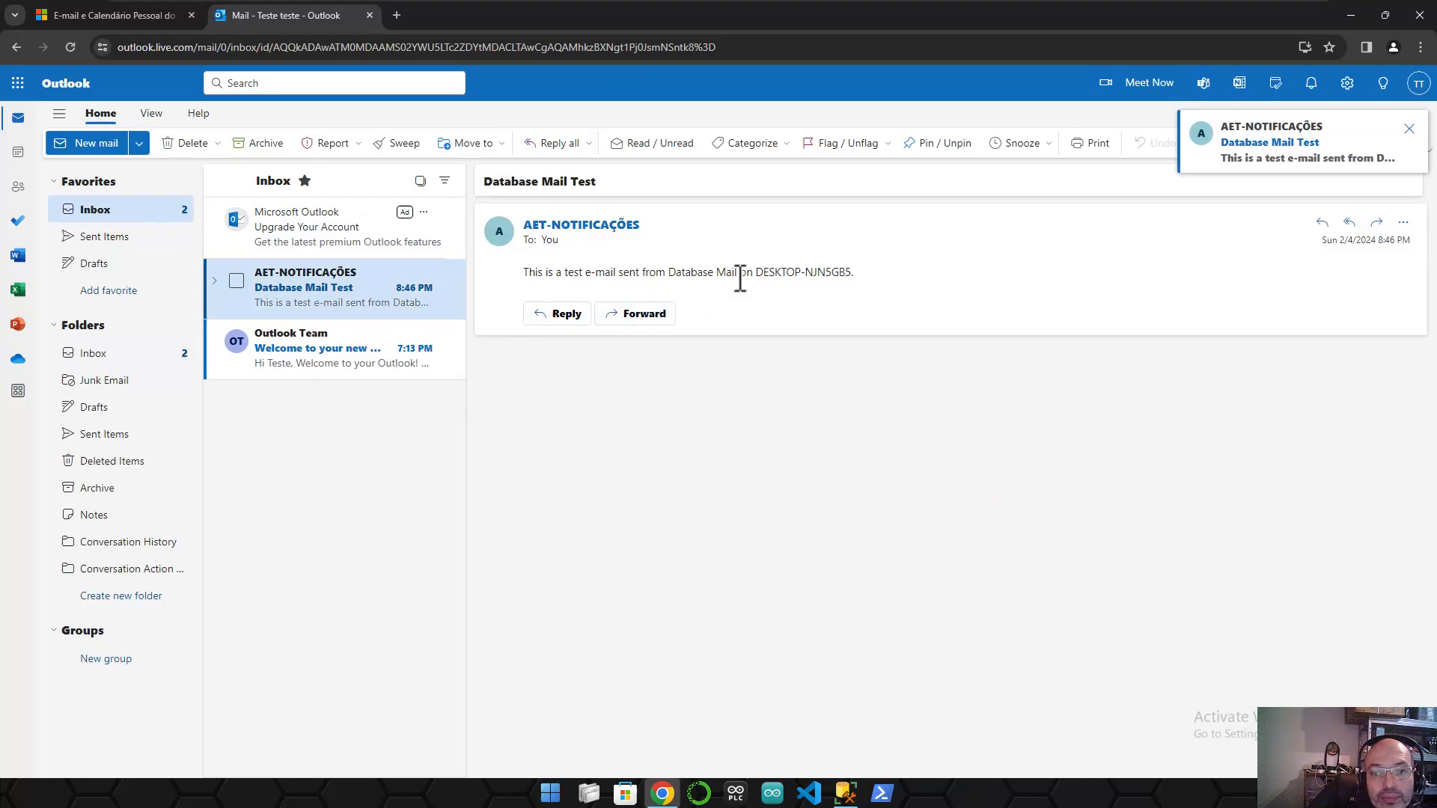
pyautogui.moveTo(528, 273); pyautogui.dragTo(856, 274)
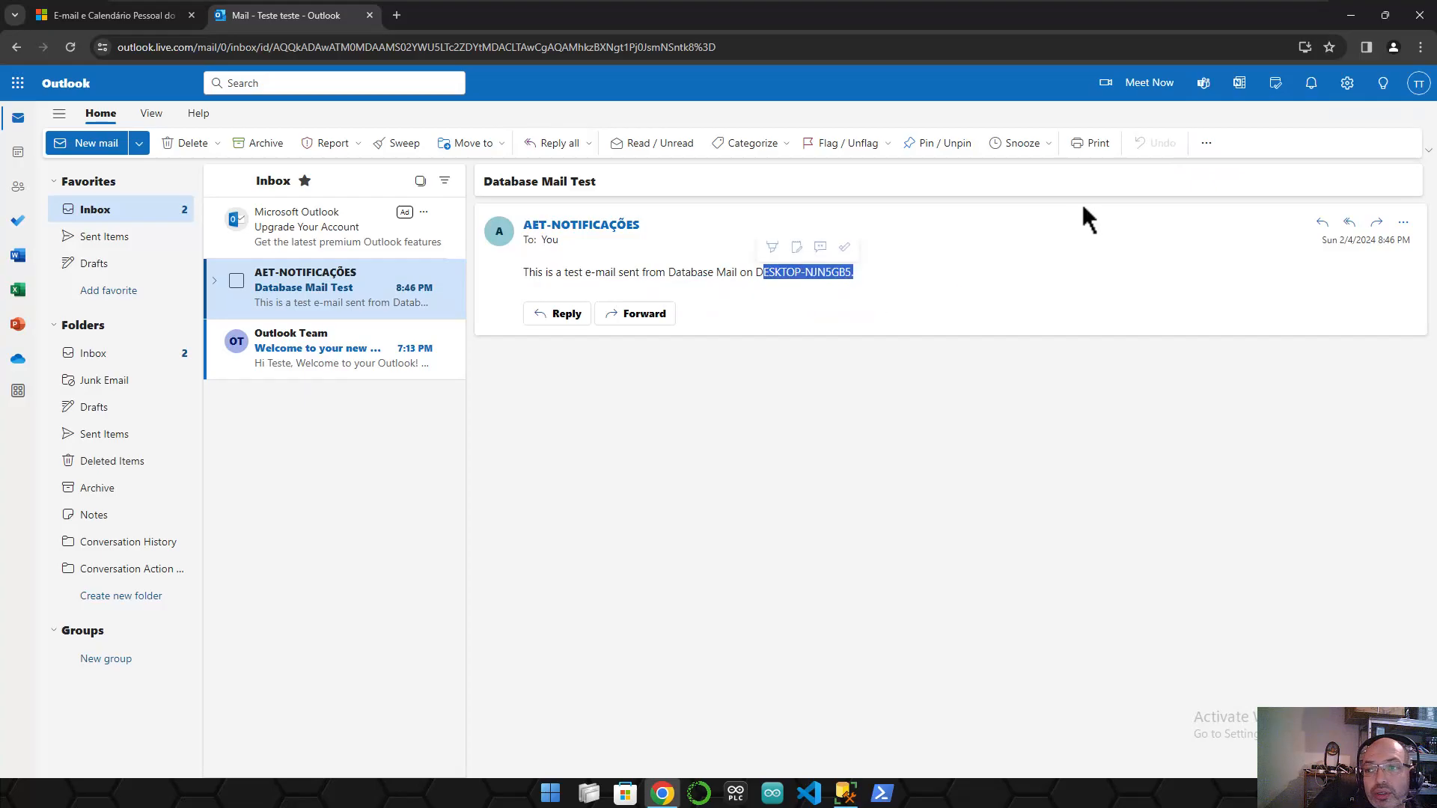
pyautogui.click(1350, 15)
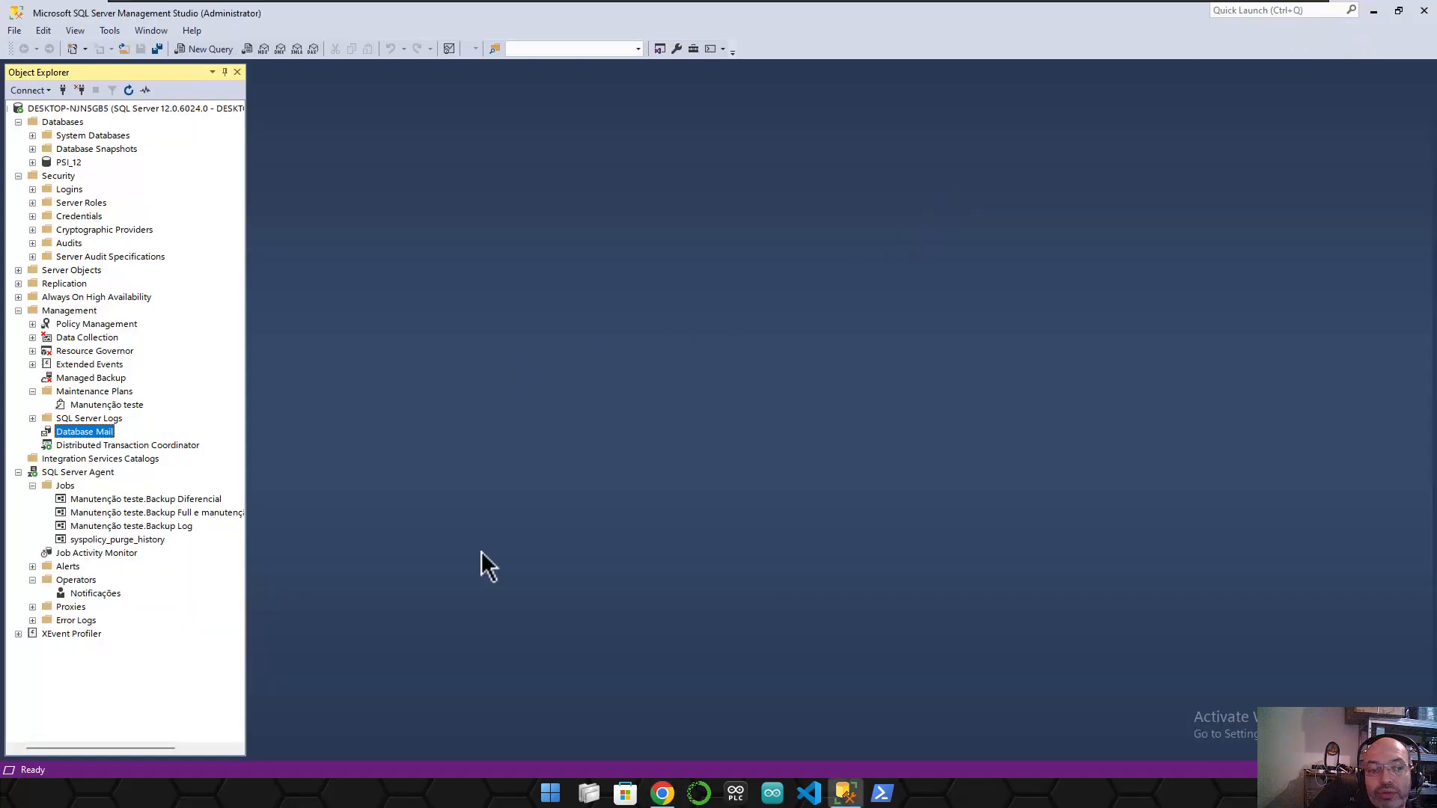
# - Return to Management Studio and expand Management to reach the Manutenção teste plan
pyautogui.click(832, 799)
pyautogui.click(841, 795)
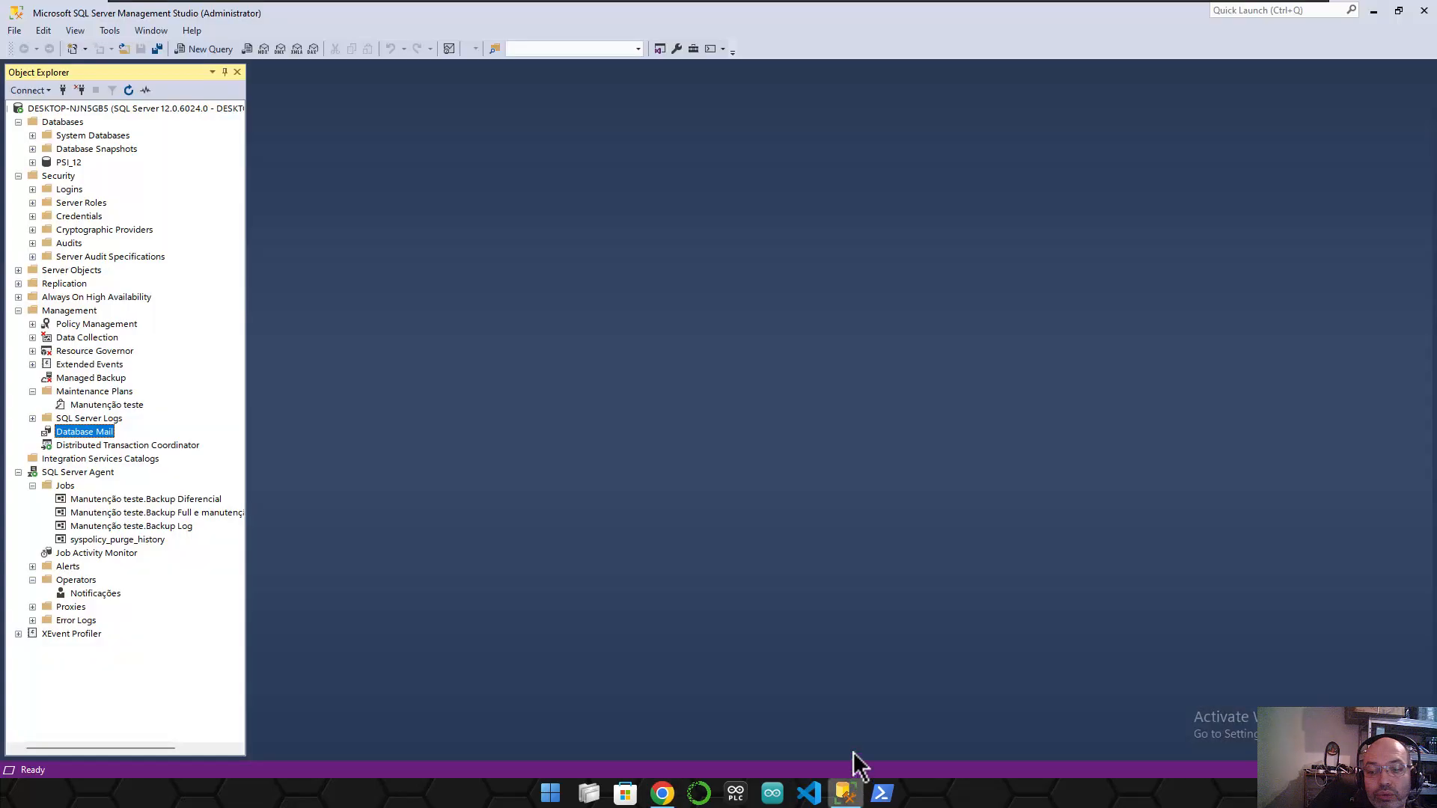
pyautogui.hotkey('alt', 'Tab')
pyautogui.hotkey('alt', 'Tab')
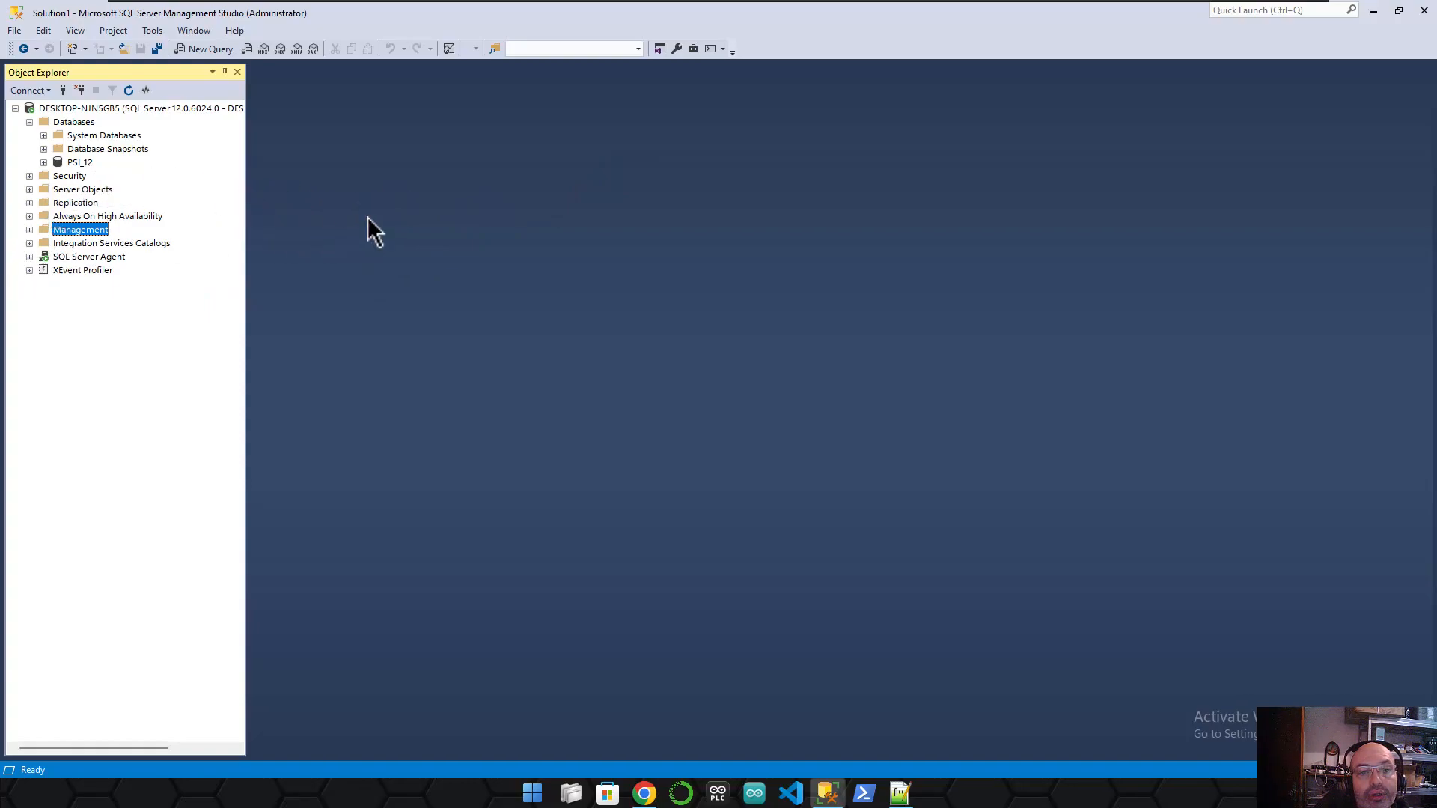
pyautogui.click(30, 230)
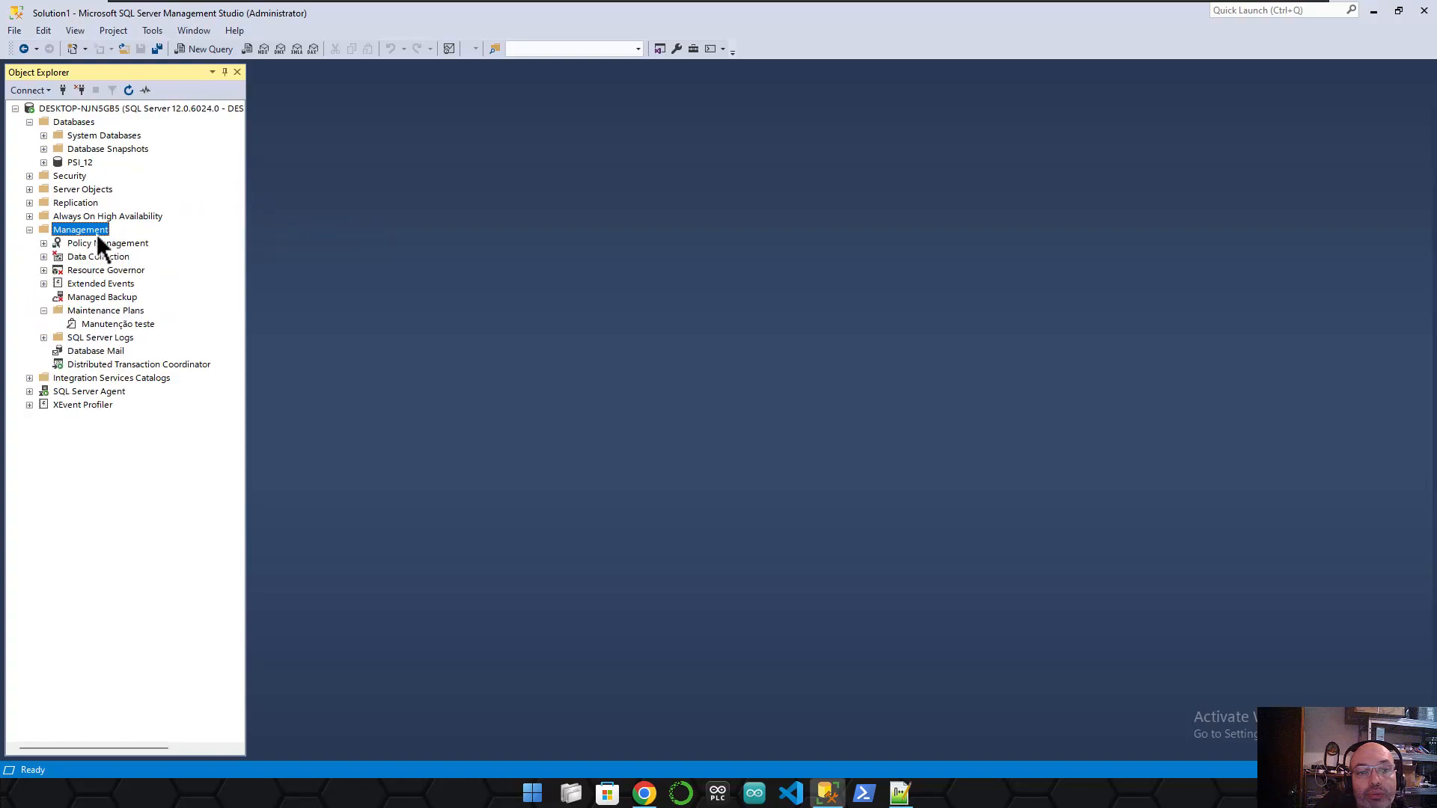
pyautogui.click(102, 323)
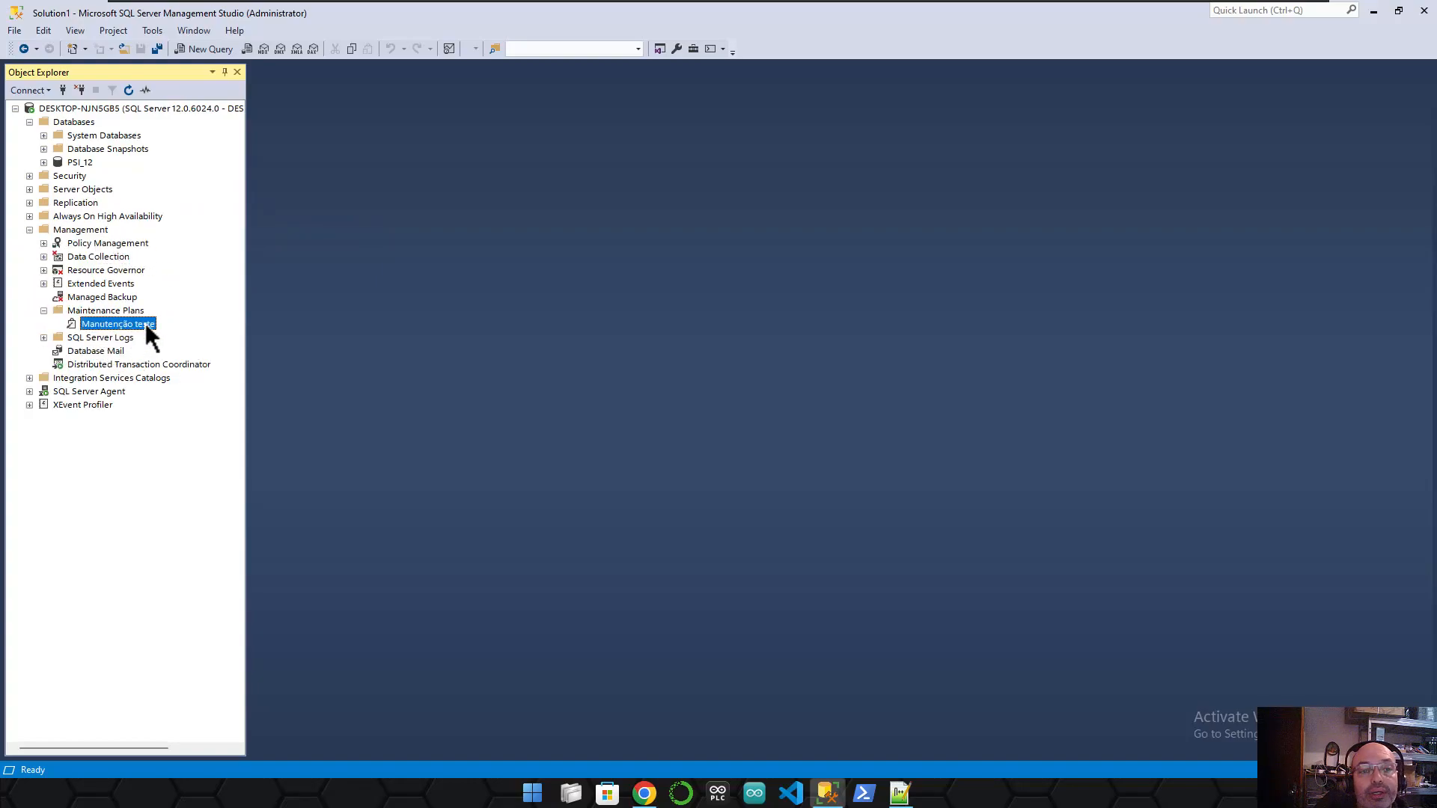
# - Reselect the Manutenção teste plan under Maintenance Plans and bring up its actions menu
pyautogui.rightClick(145, 323)
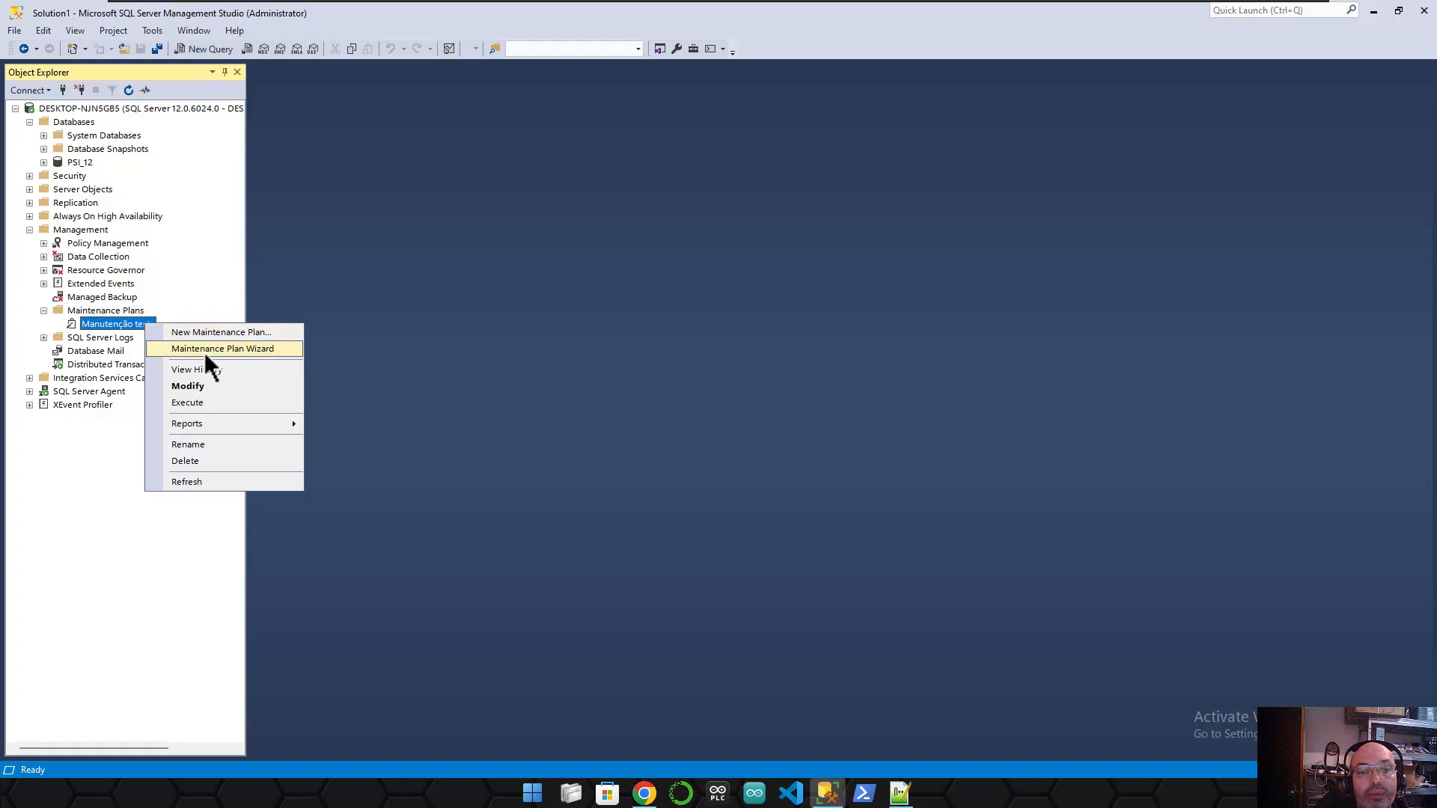
pyautogui.click(128, 327)
pyautogui.click(124, 310)
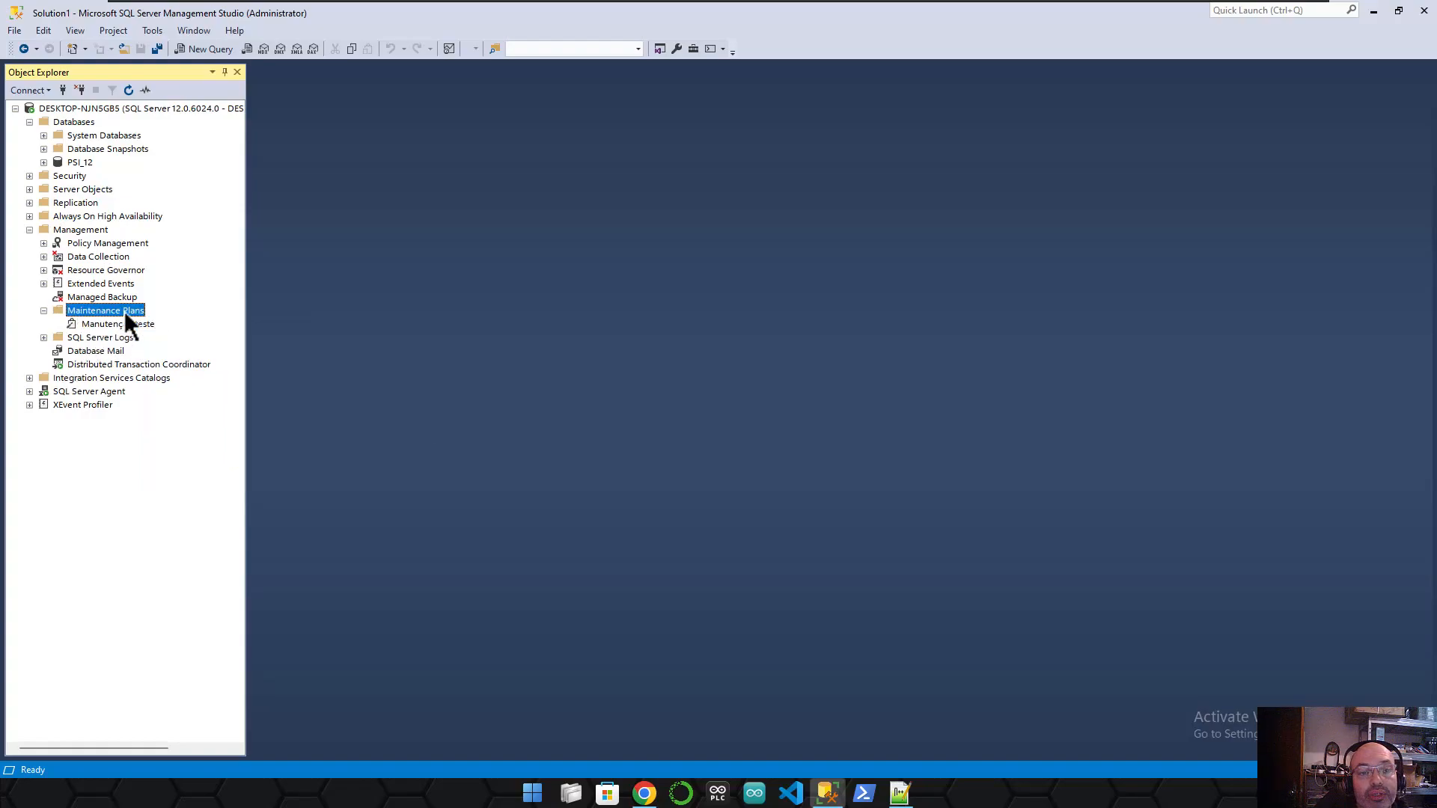
pyautogui.click(87, 231)
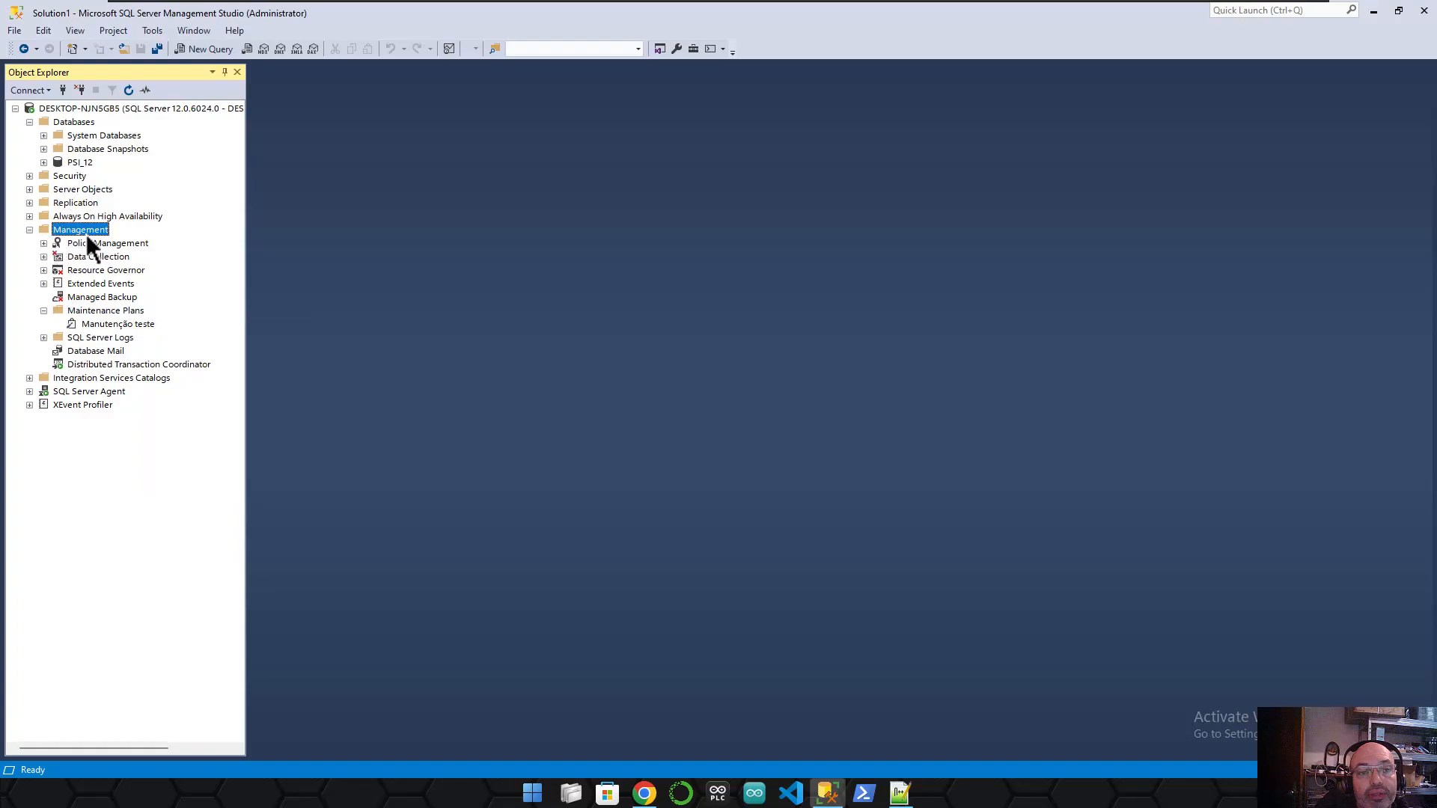
pyautogui.click(119, 311)
pyautogui.click(139, 325)
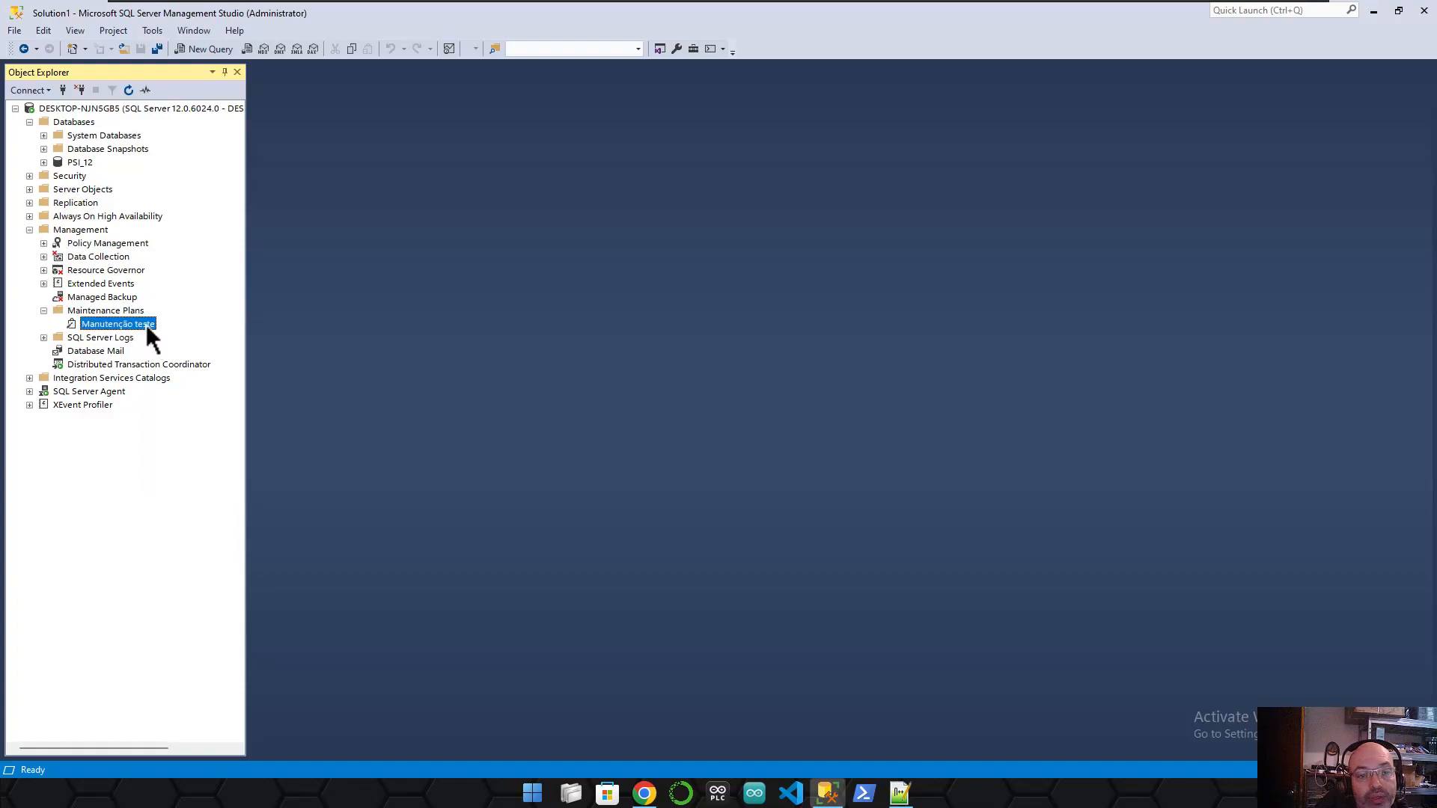
pyautogui.rightClick(146, 324)
# - Open the plan in the designer and link the Maintenance Cleanup Task to the Notify Operator Task
pyautogui.click(262, 401)
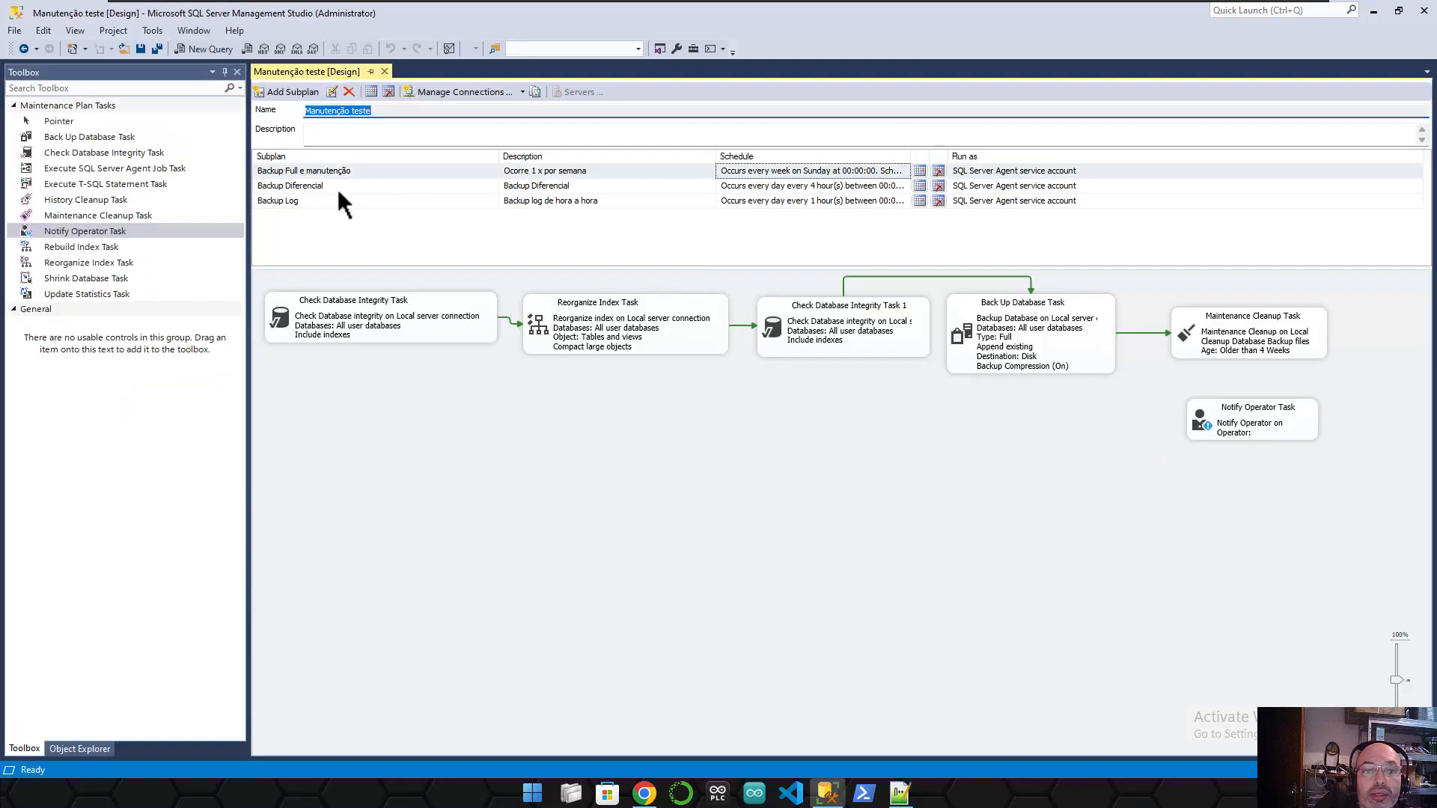
pyautogui.click(1227, 422)
pyautogui.moveTo(1255, 420); pyautogui.dragTo(1259, 400)
pyautogui.click(1244, 345)
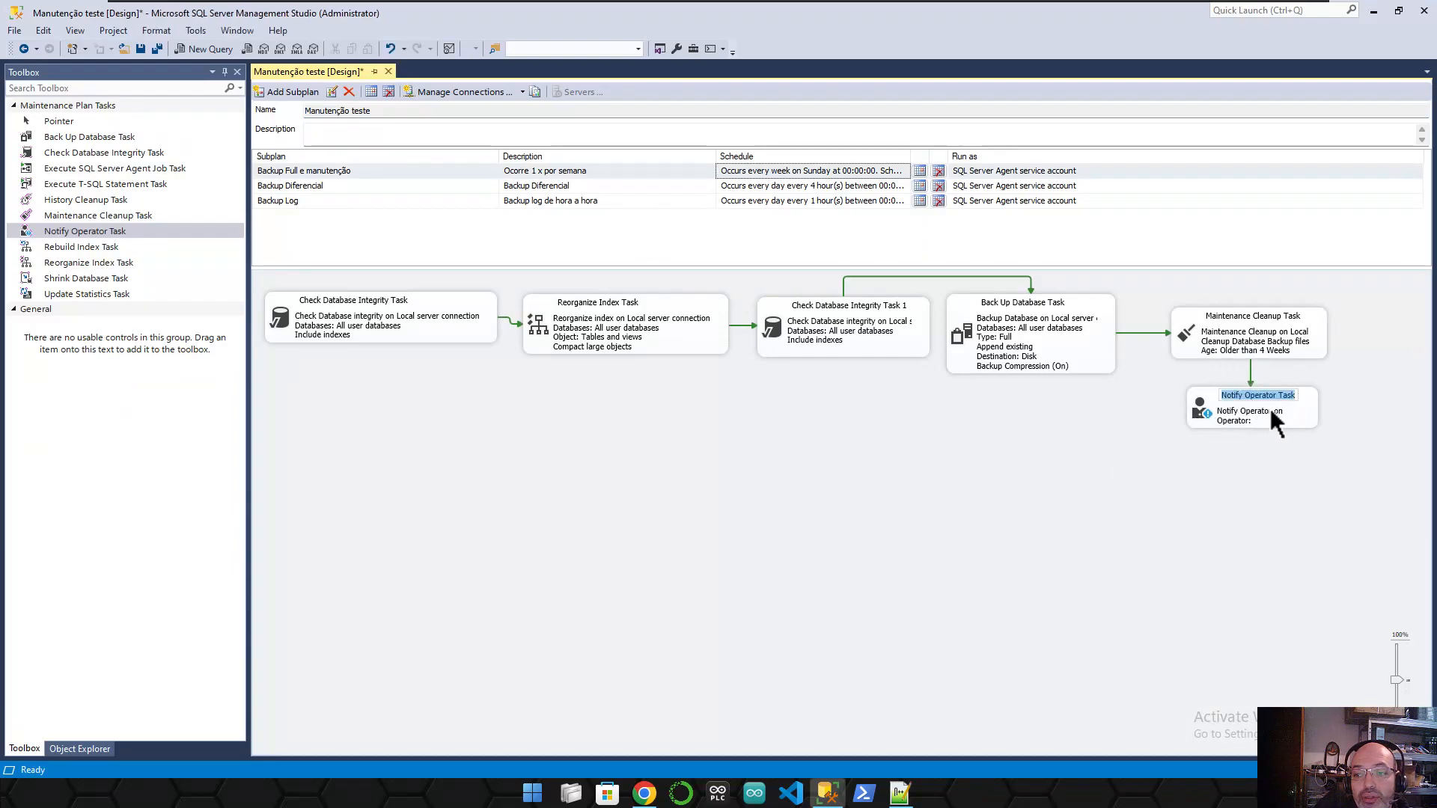
# - Make the Notify Operator Task alert Notificações with subject 'EXECUÇÃO BCK FULL - E MANUTENÇÃO'
pyautogui.click(1285, 424)
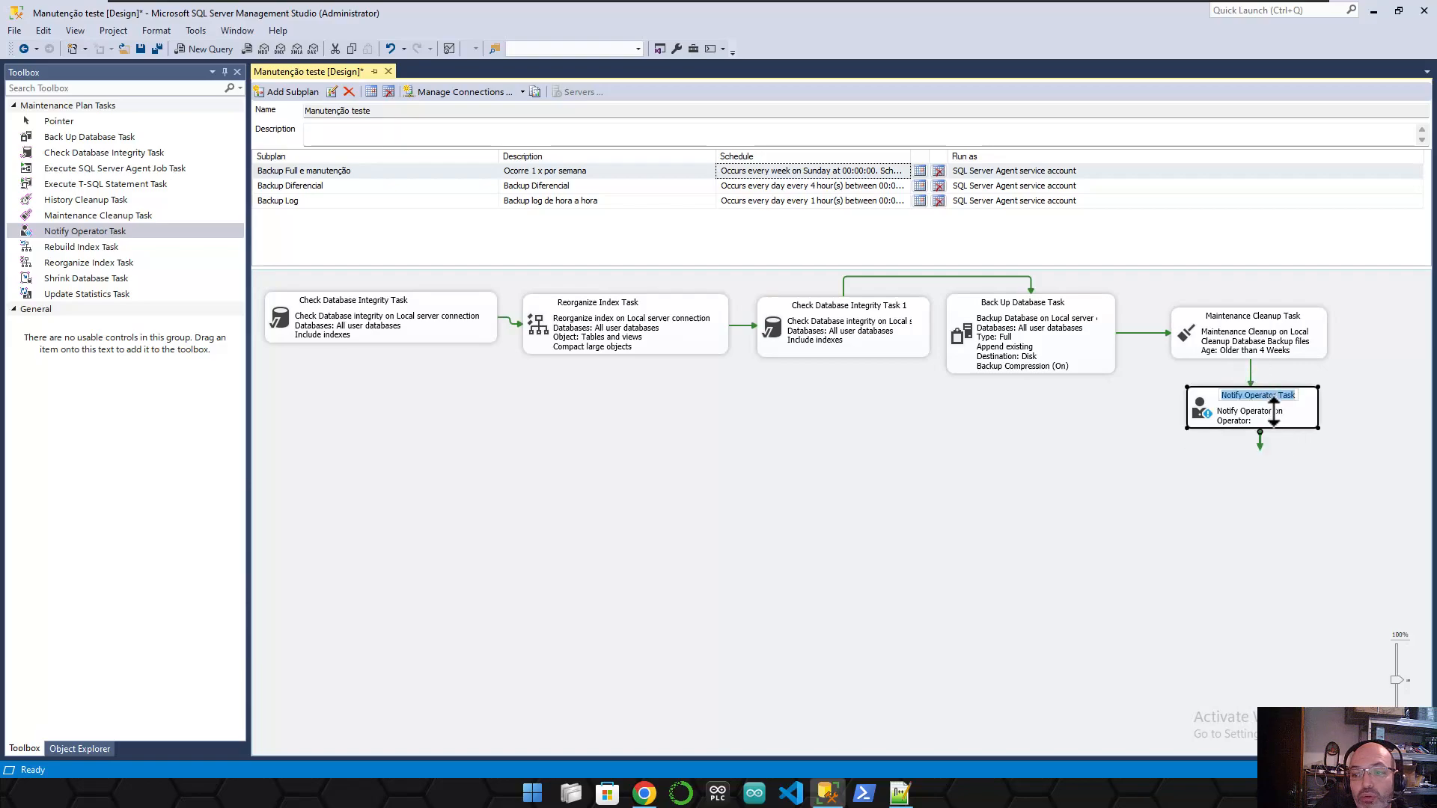
pyautogui.doubleClick(1269, 419)
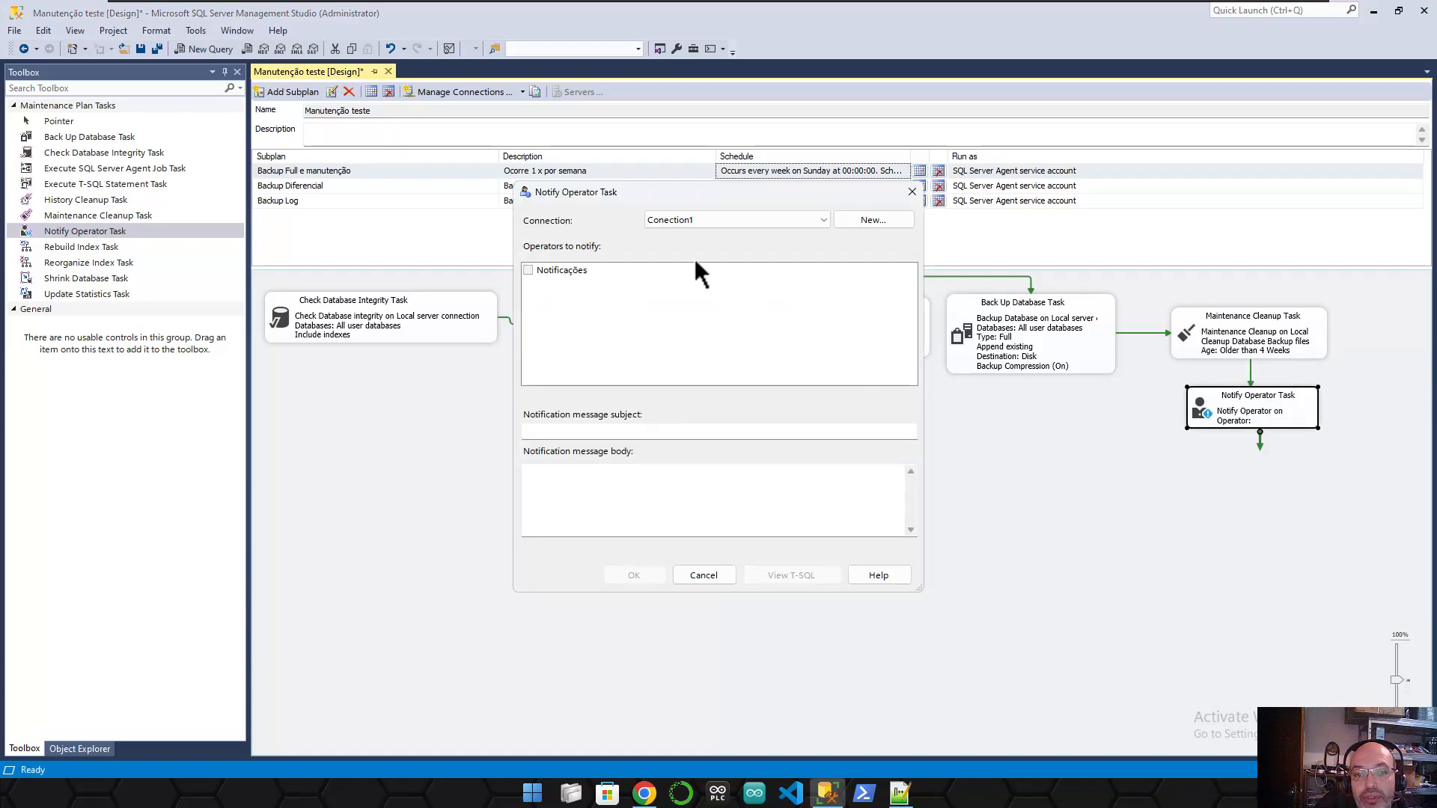
pyautogui.click(528, 270)
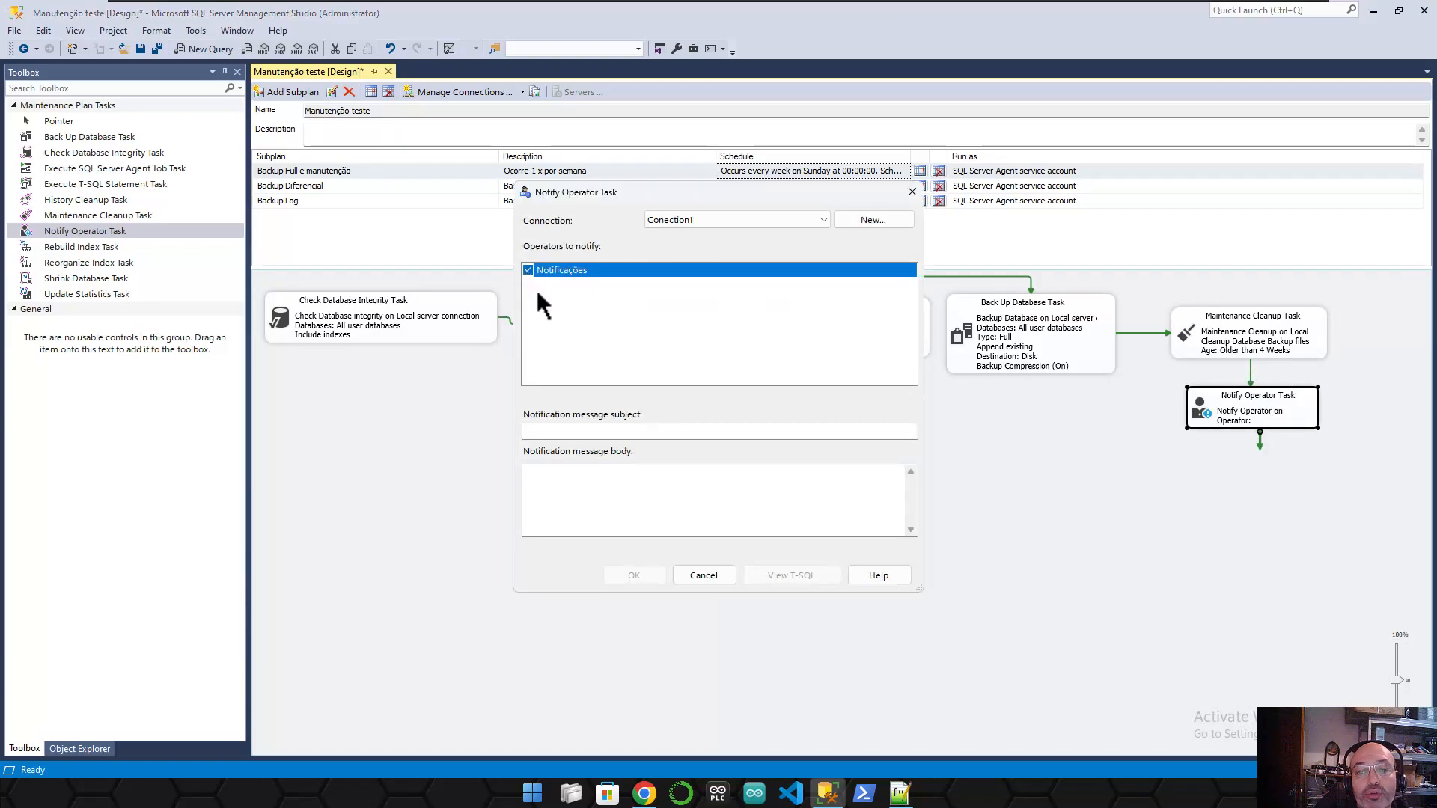
pyautogui.click(617, 431)
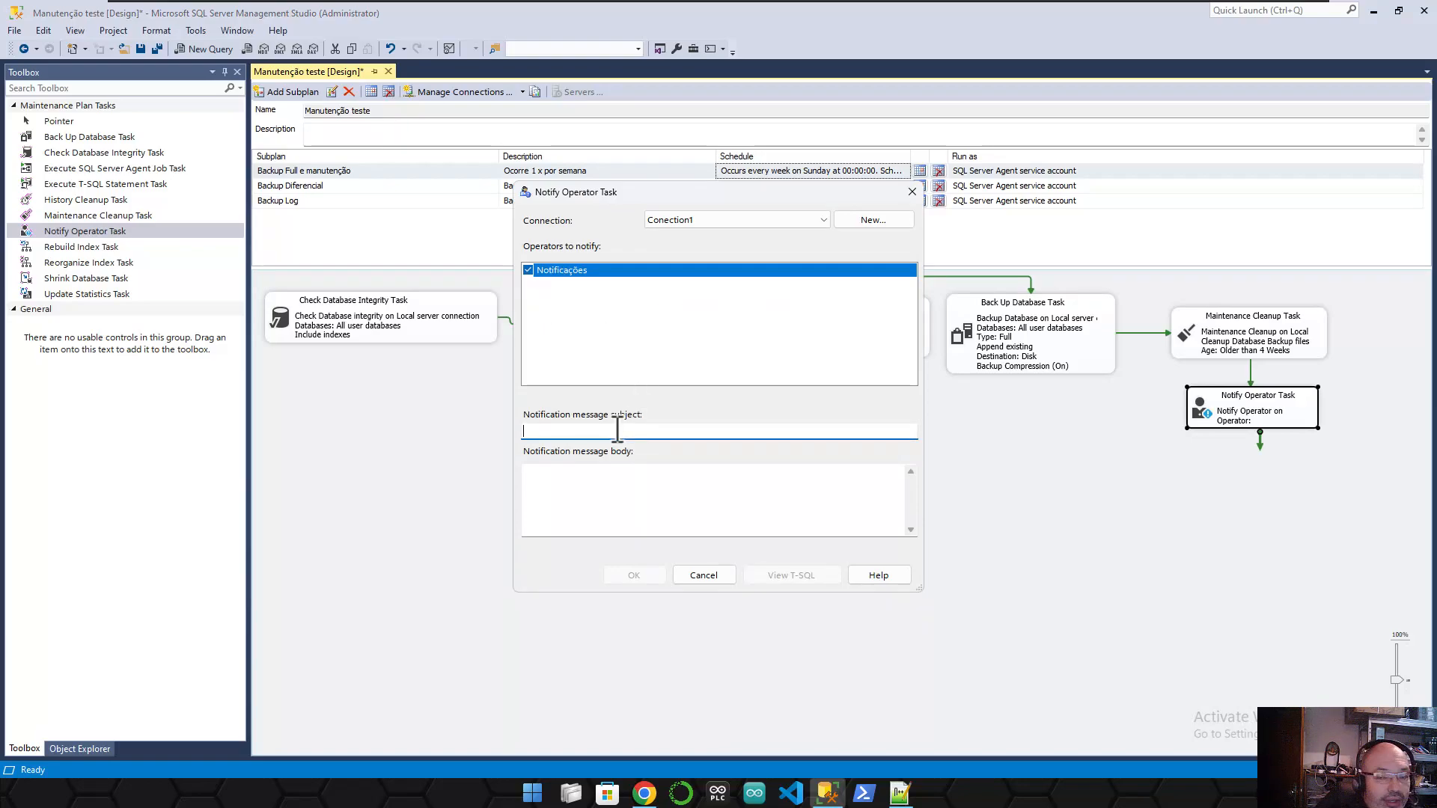
pyautogui.write('EX')
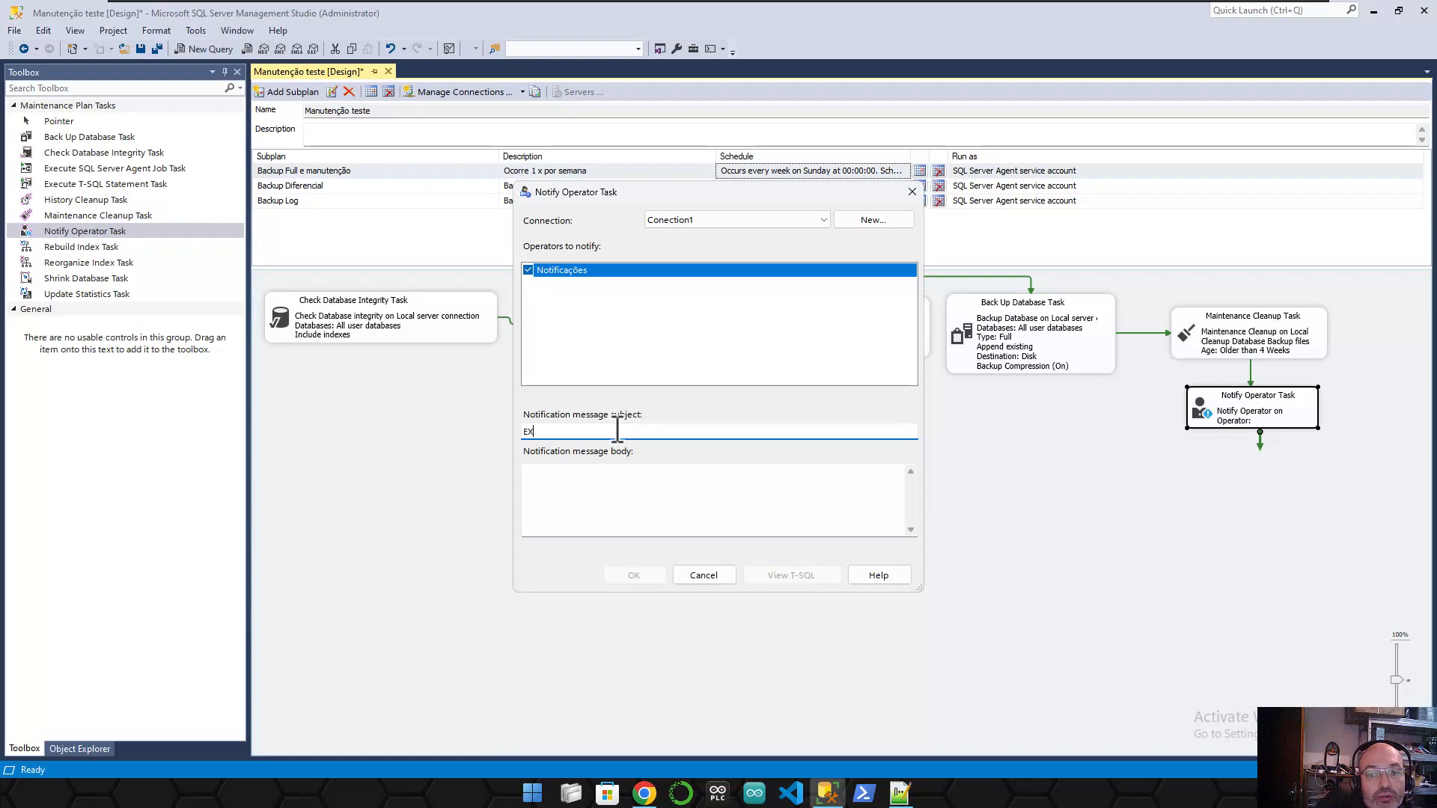
pyautogui.write('ECUÇÃO')
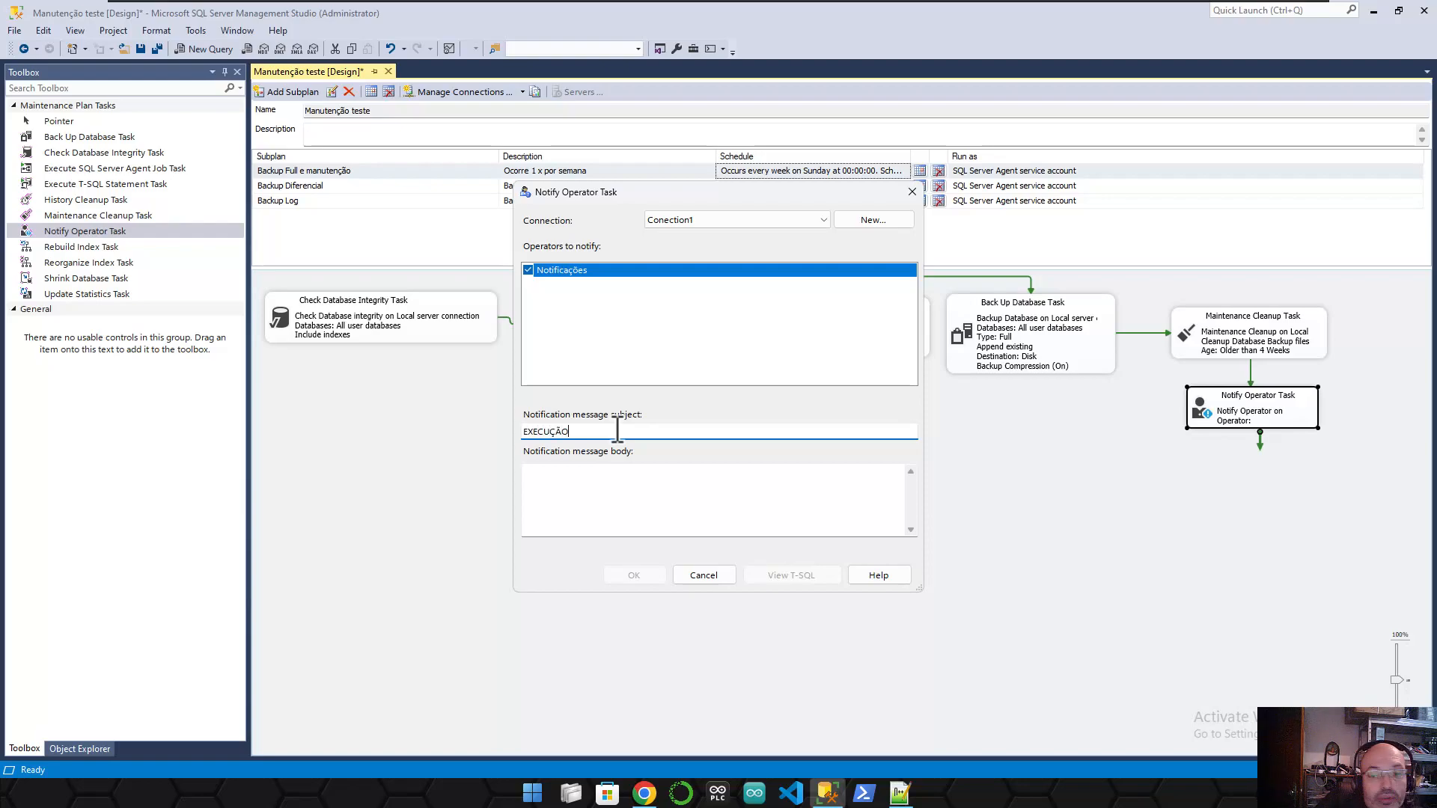
pyautogui.write(' BC')
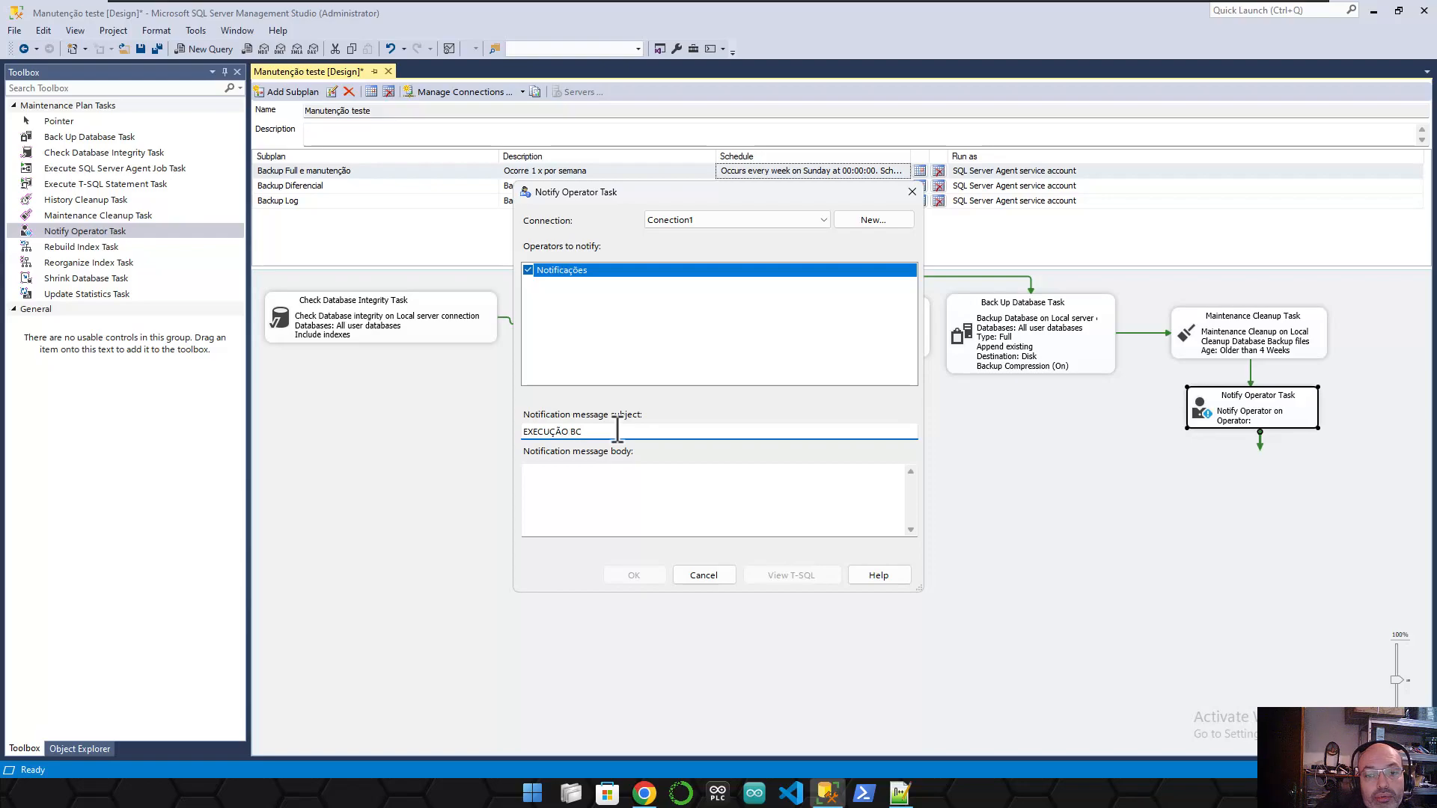
pyautogui.write('J')
pyautogui.press('BackSpace')
pyautogui.press('BackSpace')
pyautogui.write('K FULL - : MANU')
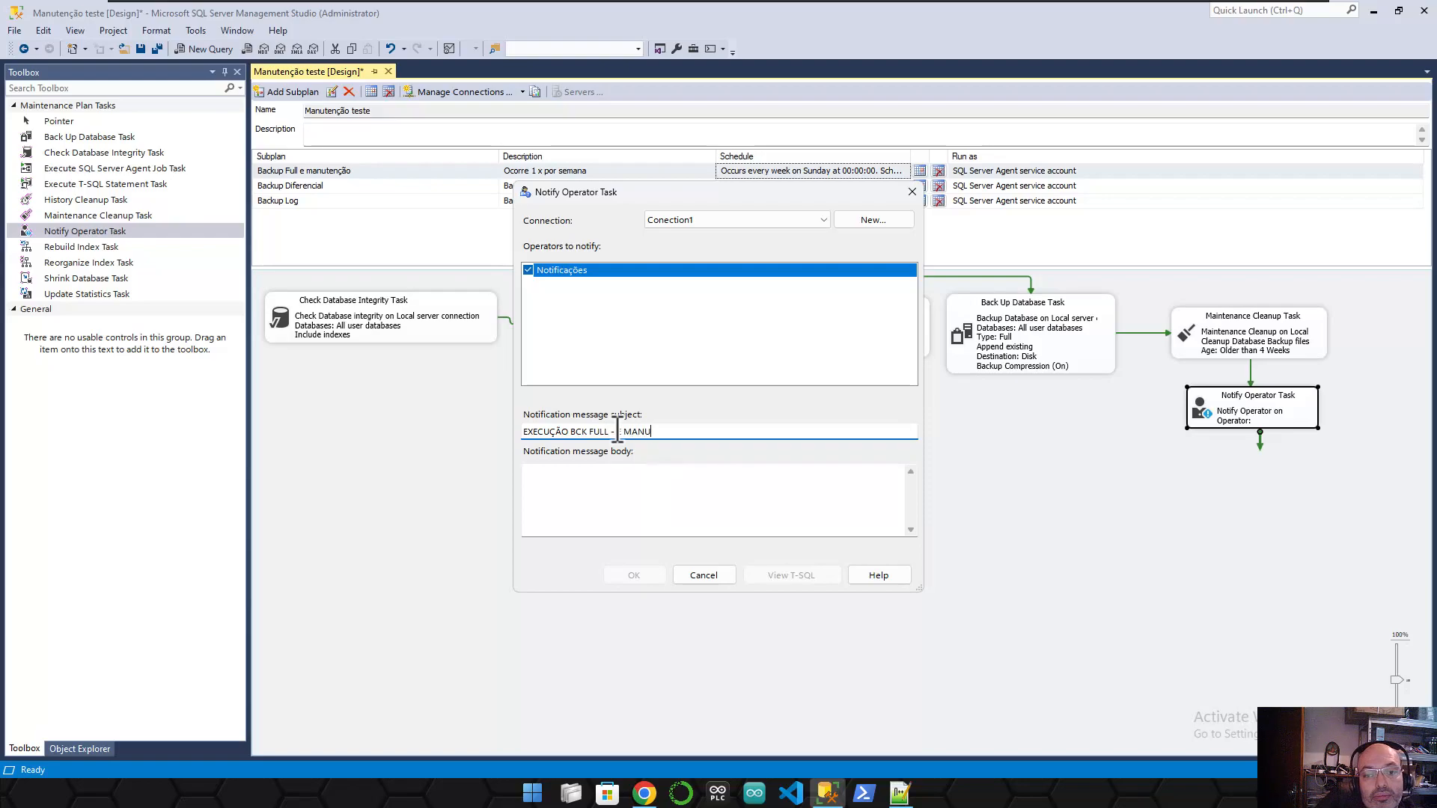
pyautogui.write('TENÇÃO')
# - Copy the subject into the message body and confirm the full-backup notification settings
pyautogui.press('Tab')
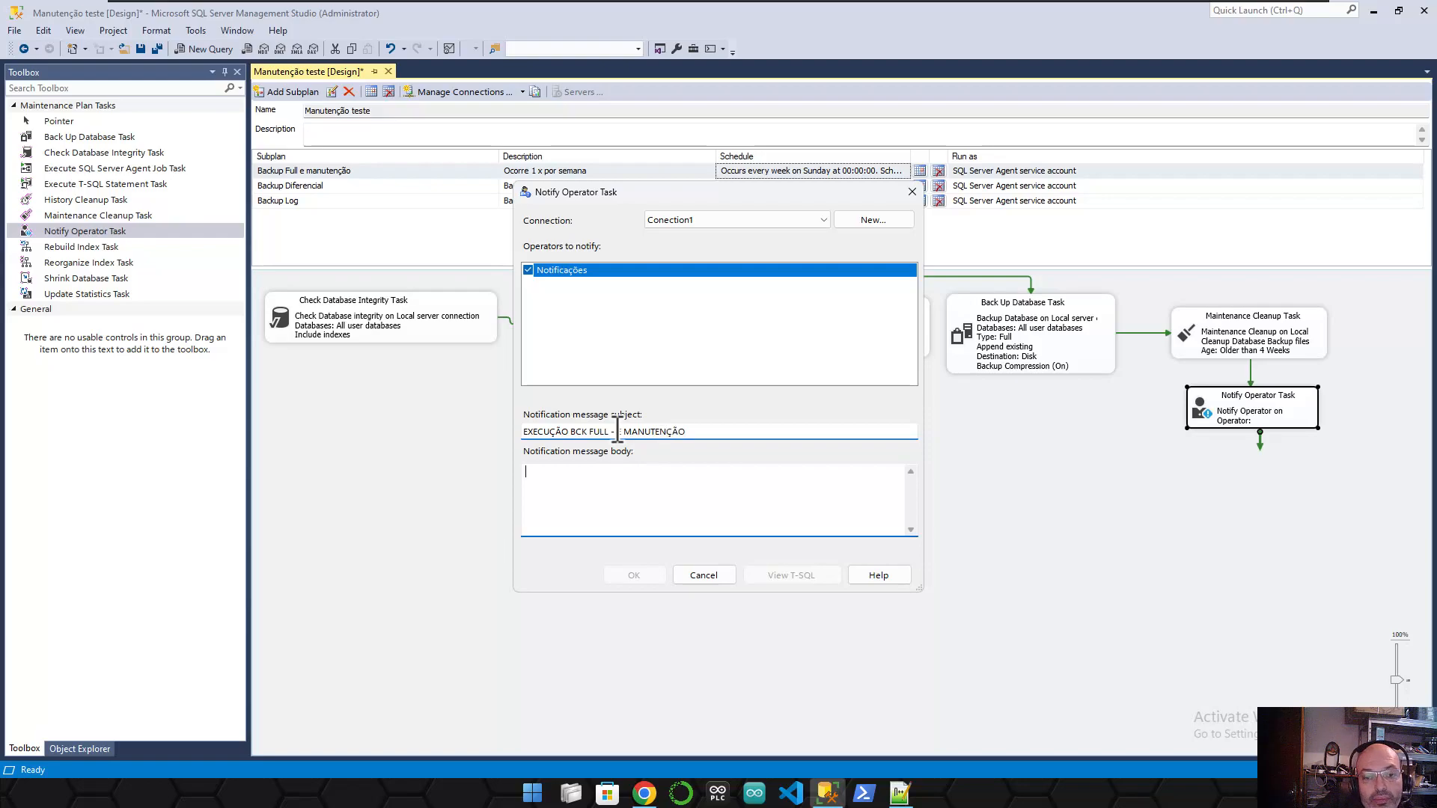
pyautogui.moveTo(689, 432); pyautogui.dragTo(459, 431)
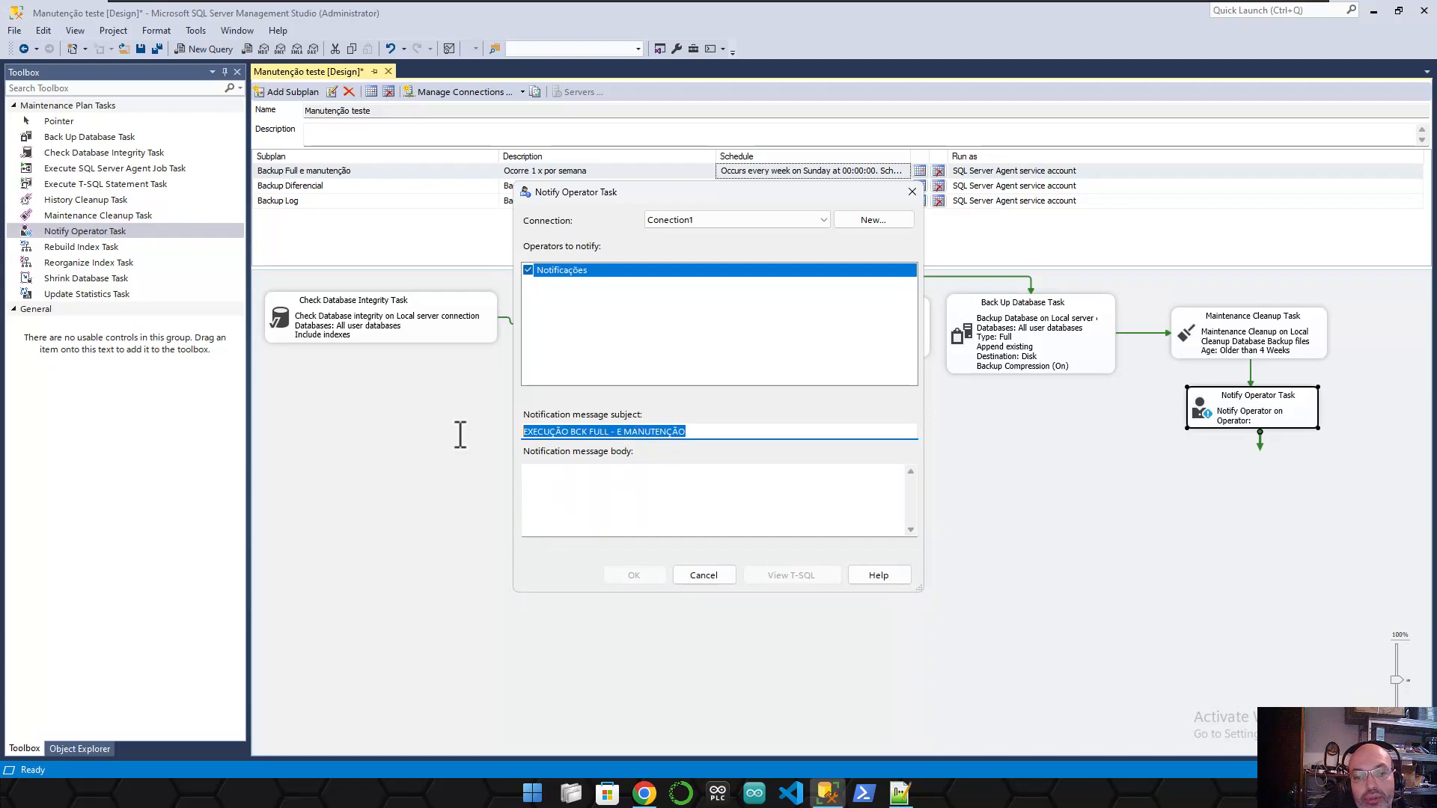
pyautogui.hotkey('ctrl', 'c')
pyautogui.click(569, 494)
pyautogui.hotkey('ctrl', 'v')
pyautogui.moveTo(610, 193); pyautogui.dragTo(648, 226)
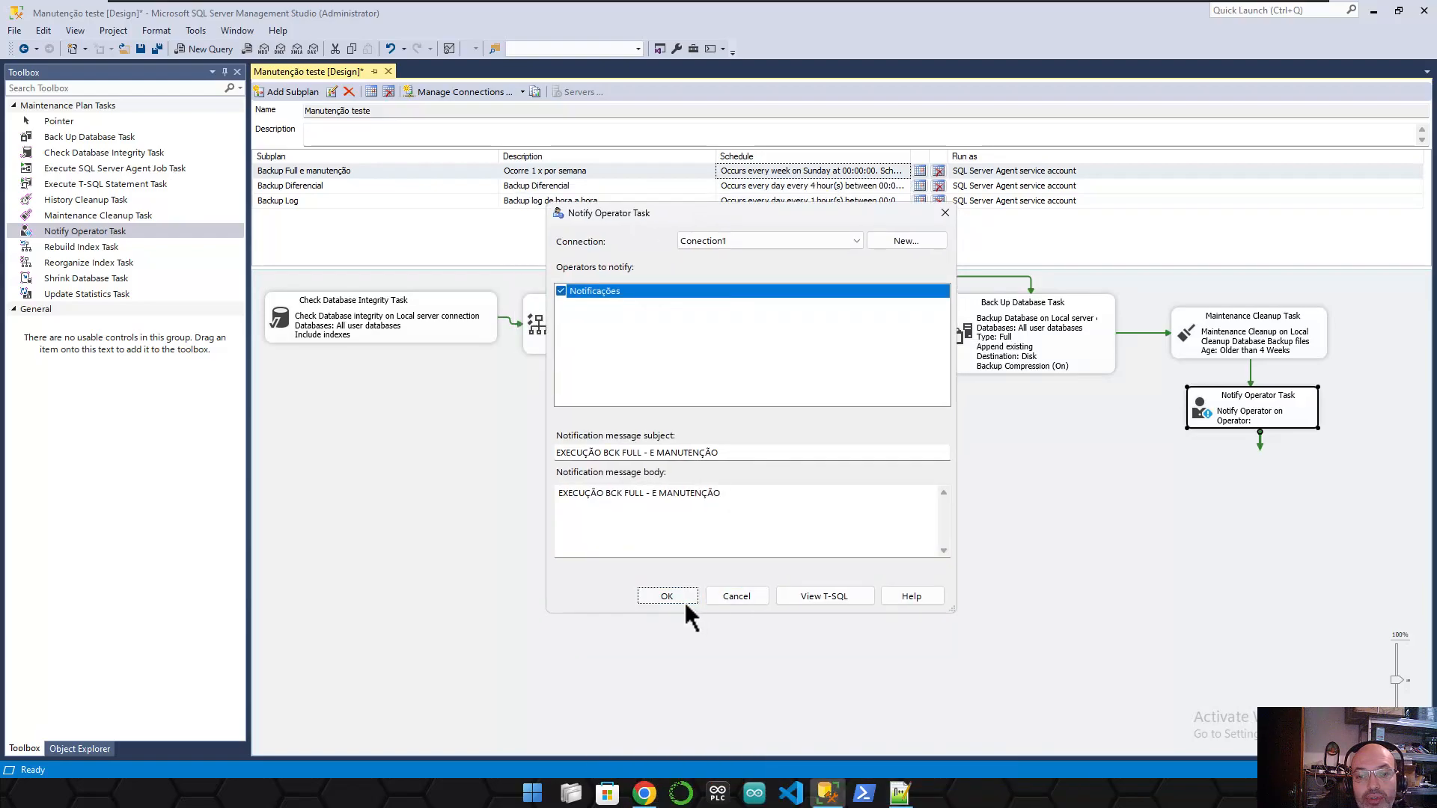
pyautogui.click(684, 597)
# - In the Backup Diferencial subplan, set the notify task to Notificações with subject 'BACKUP DIFERENCIAL'
pyautogui.click(334, 187)
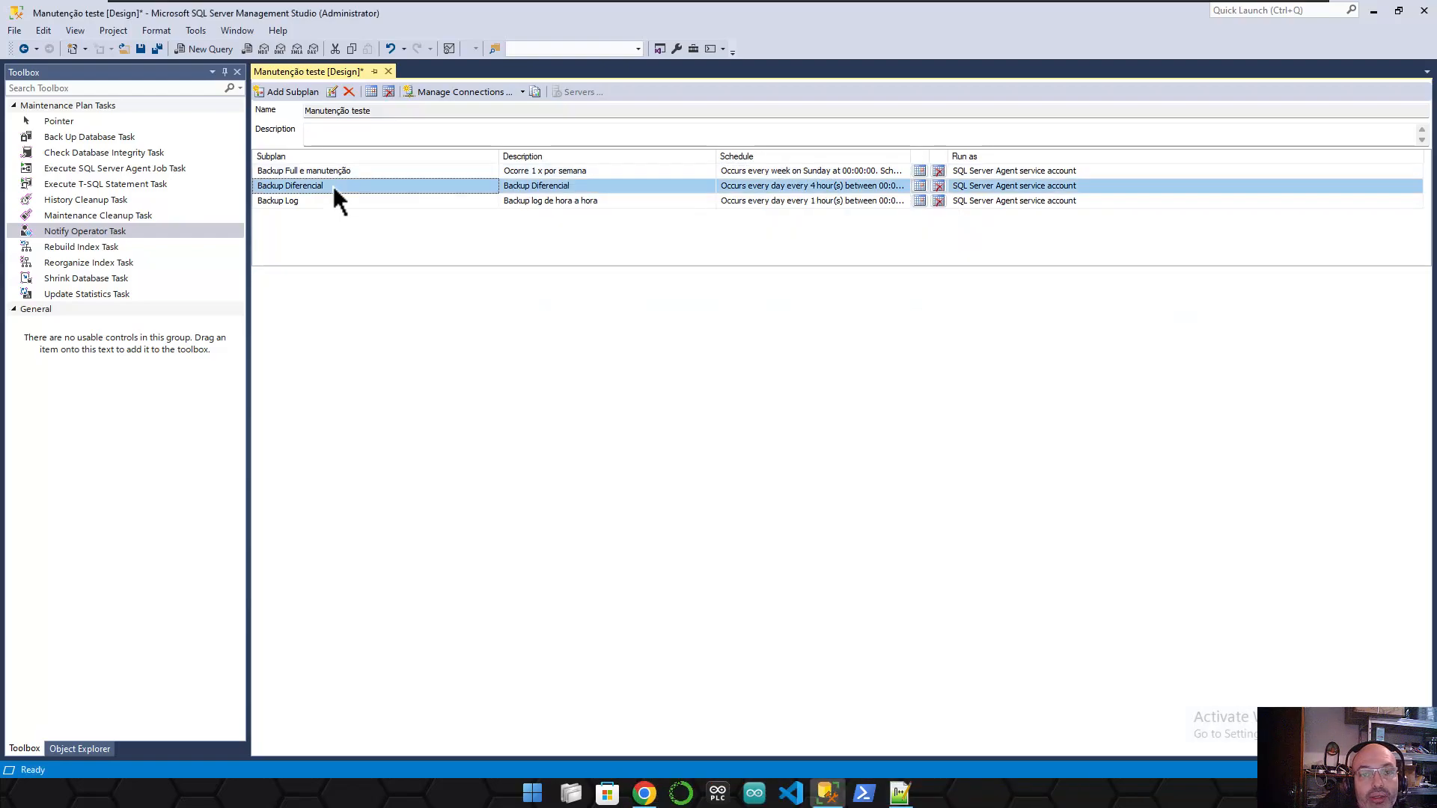
pyautogui.click(664, 390)
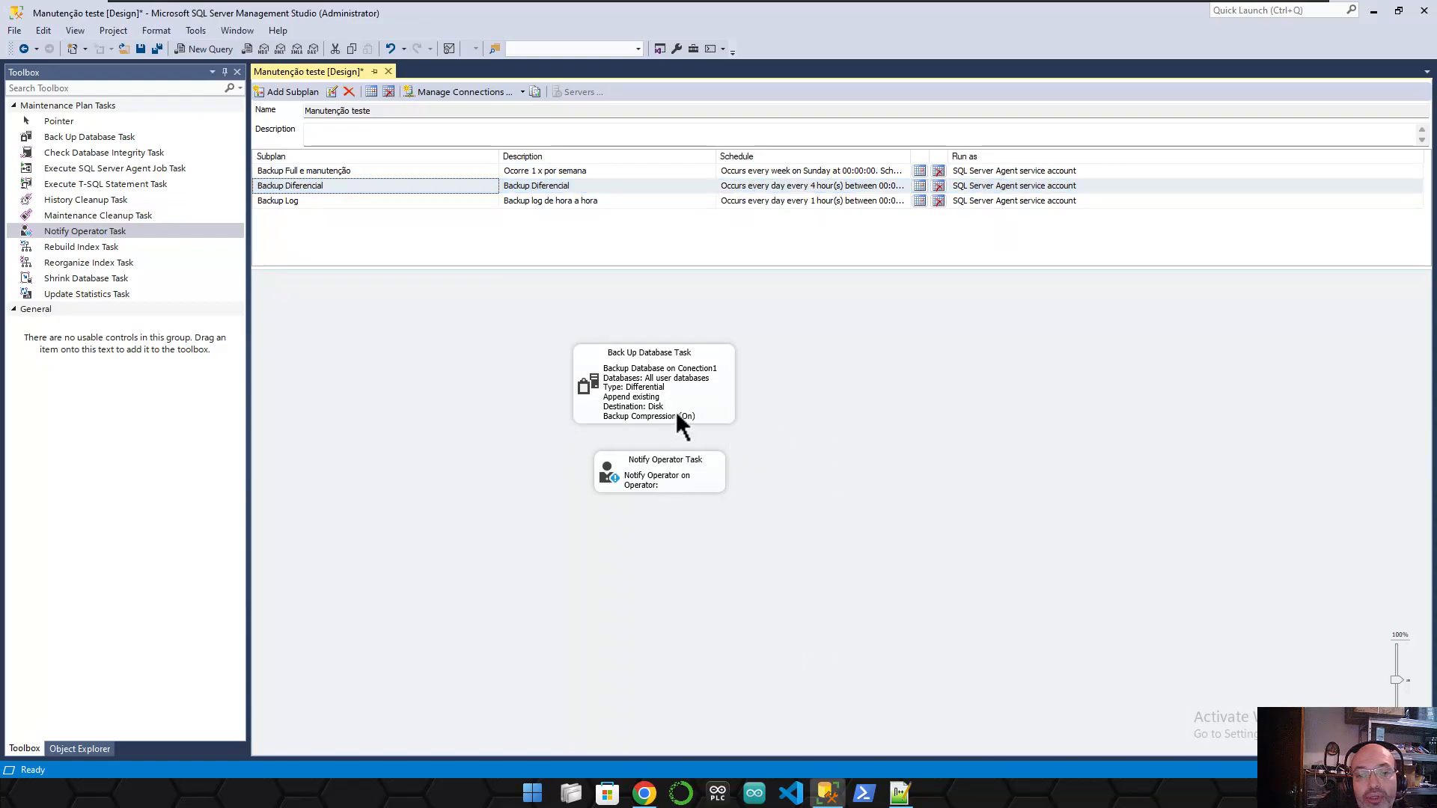
pyautogui.doubleClick(664, 479)
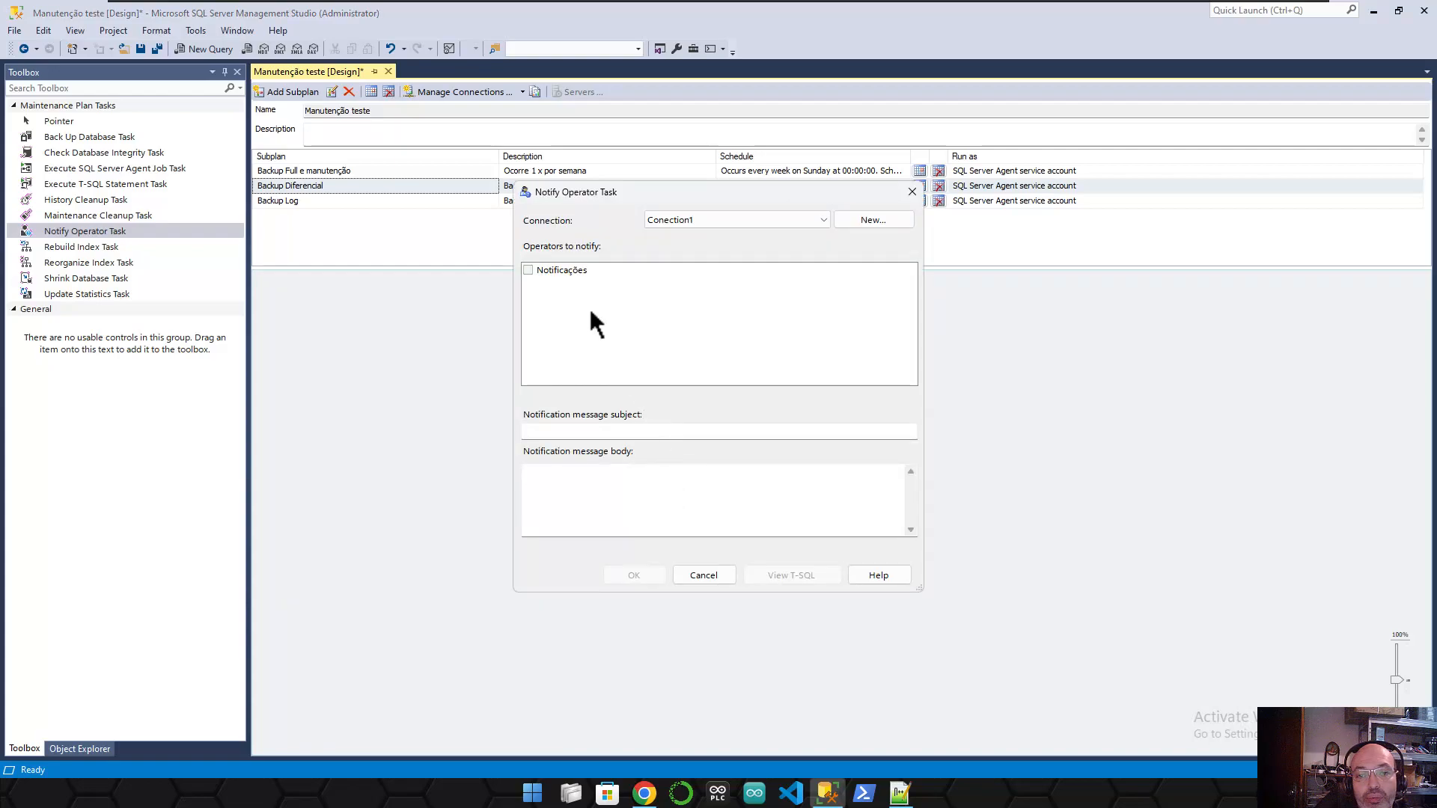
pyautogui.click(528, 270)
pyautogui.click(596, 432)
pyautogui.write('BACKUP DIFFERN')
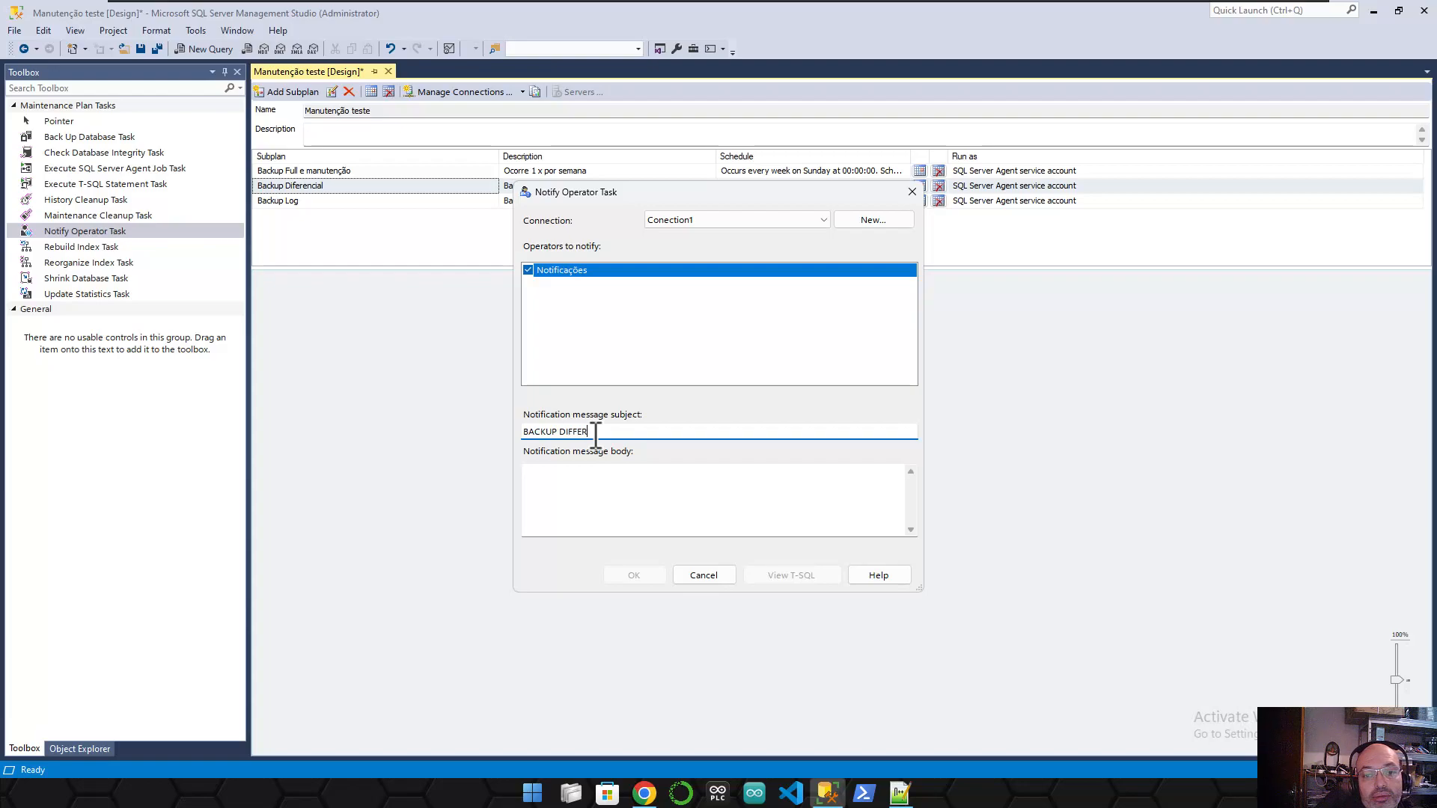
pyautogui.press('BackSpace')
pyautogui.press('BackSpace')
pyautogui.write('ERENCIAL')
# - Copy 'BACKUP DIFERENCIAL' into the message body and confirm the notification settings
pyautogui.moveTo(624, 434); pyautogui.dragTo(498, 433)
pyautogui.hotkey('ctrl', 'c')
pyautogui.click(555, 473)
pyautogui.hotkey('ctrl', 'v')
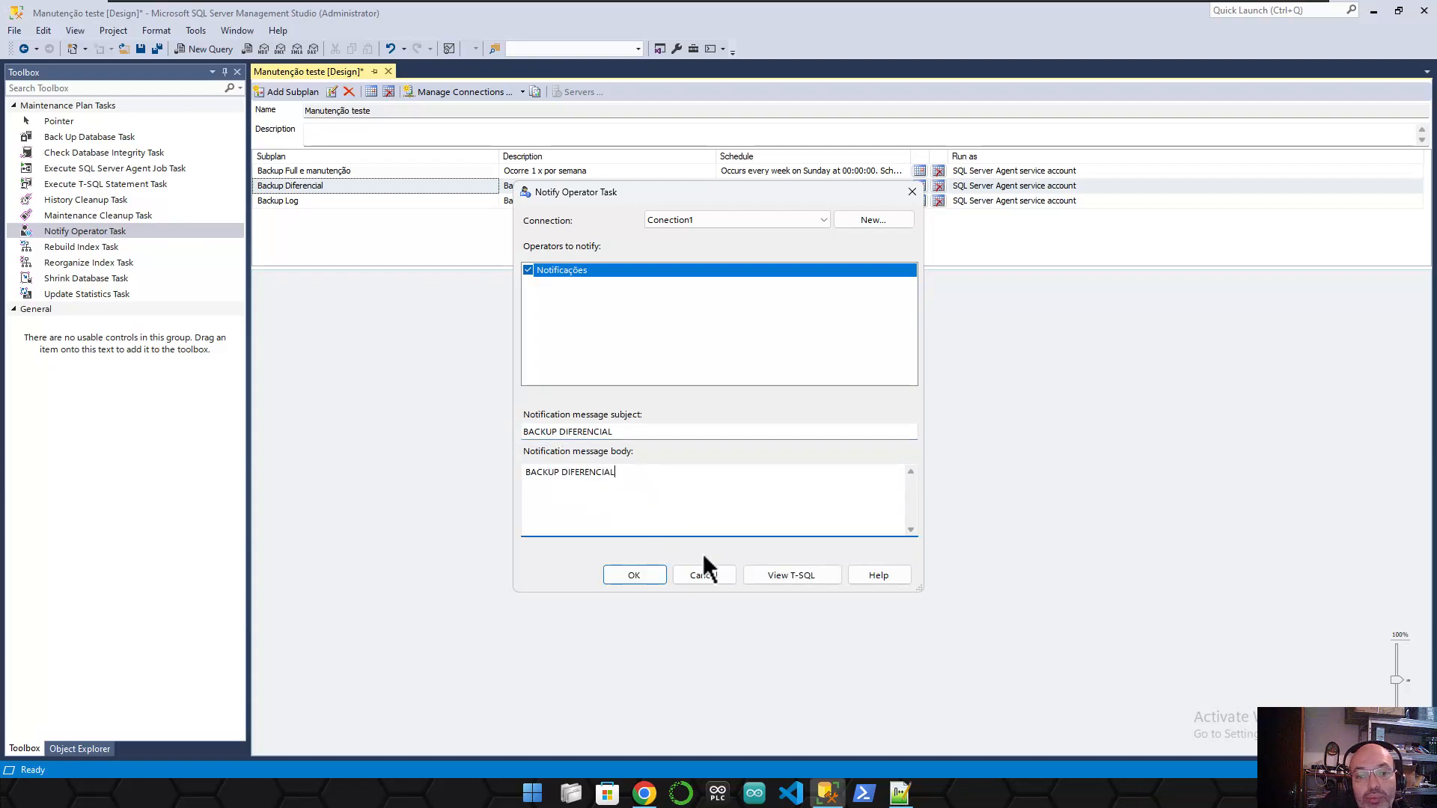
pyautogui.click(633, 575)
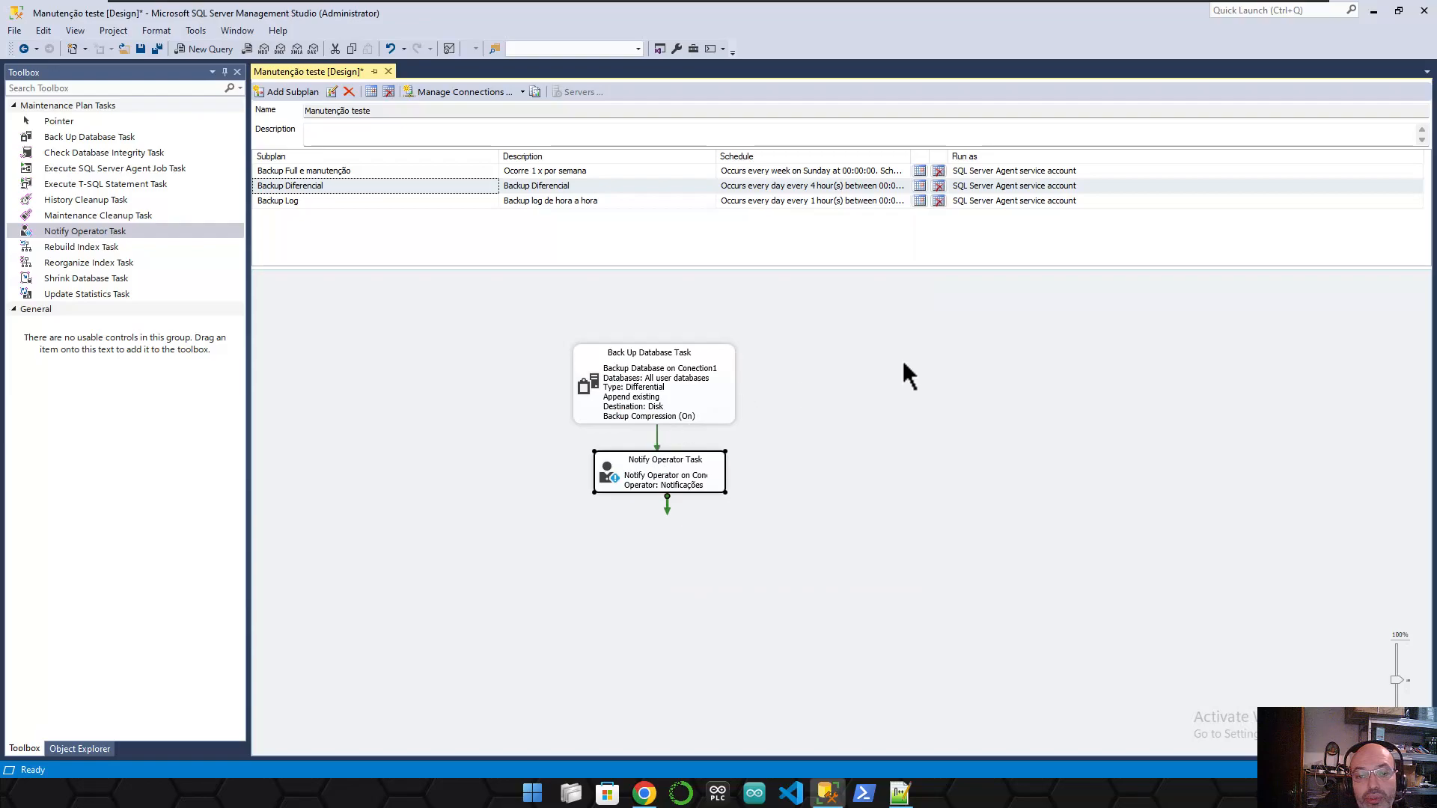
# - In the Backup Log subplan, set the notify task to Notificações with subject 'BACKUP - LOG'
pyautogui.click(319, 202)
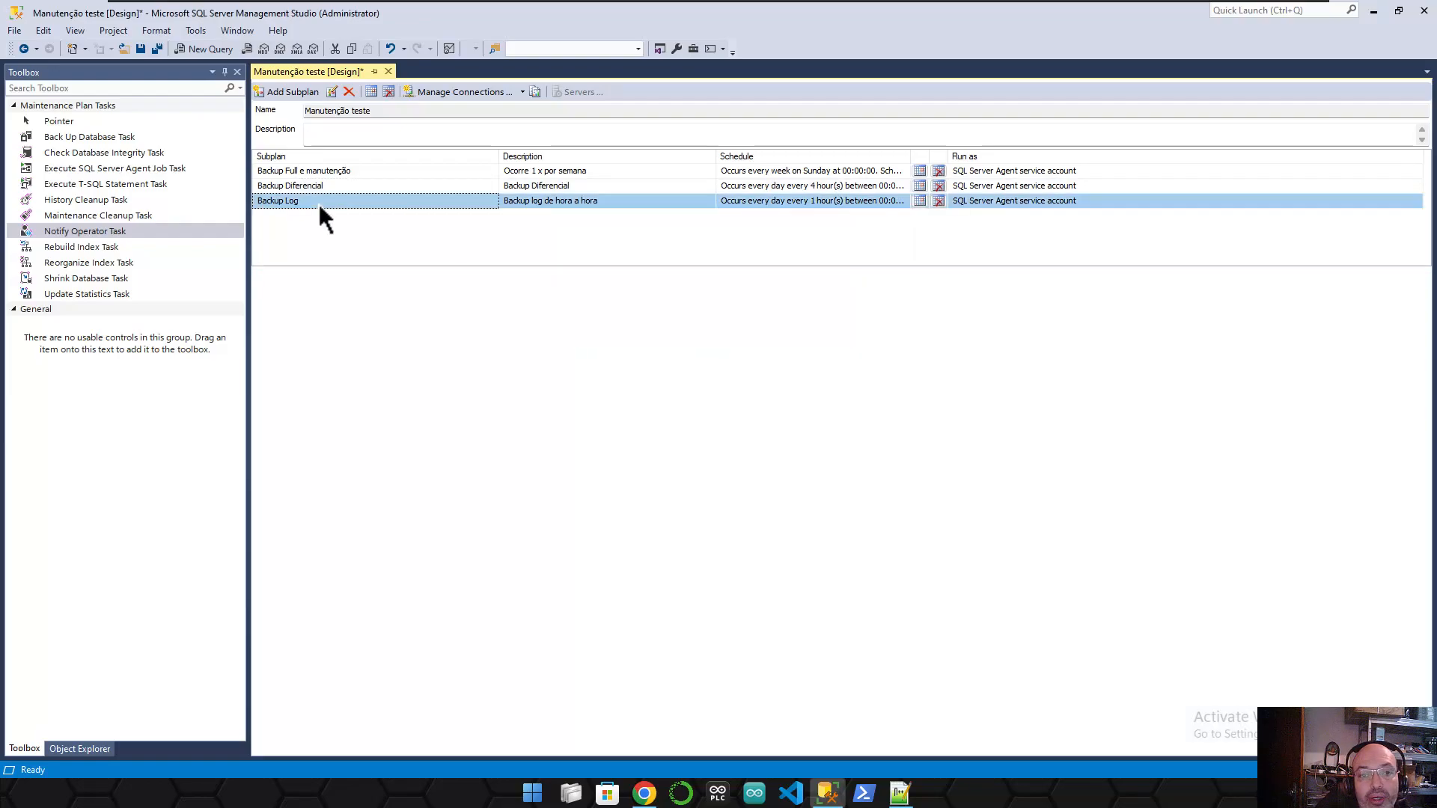
pyautogui.click(614, 397)
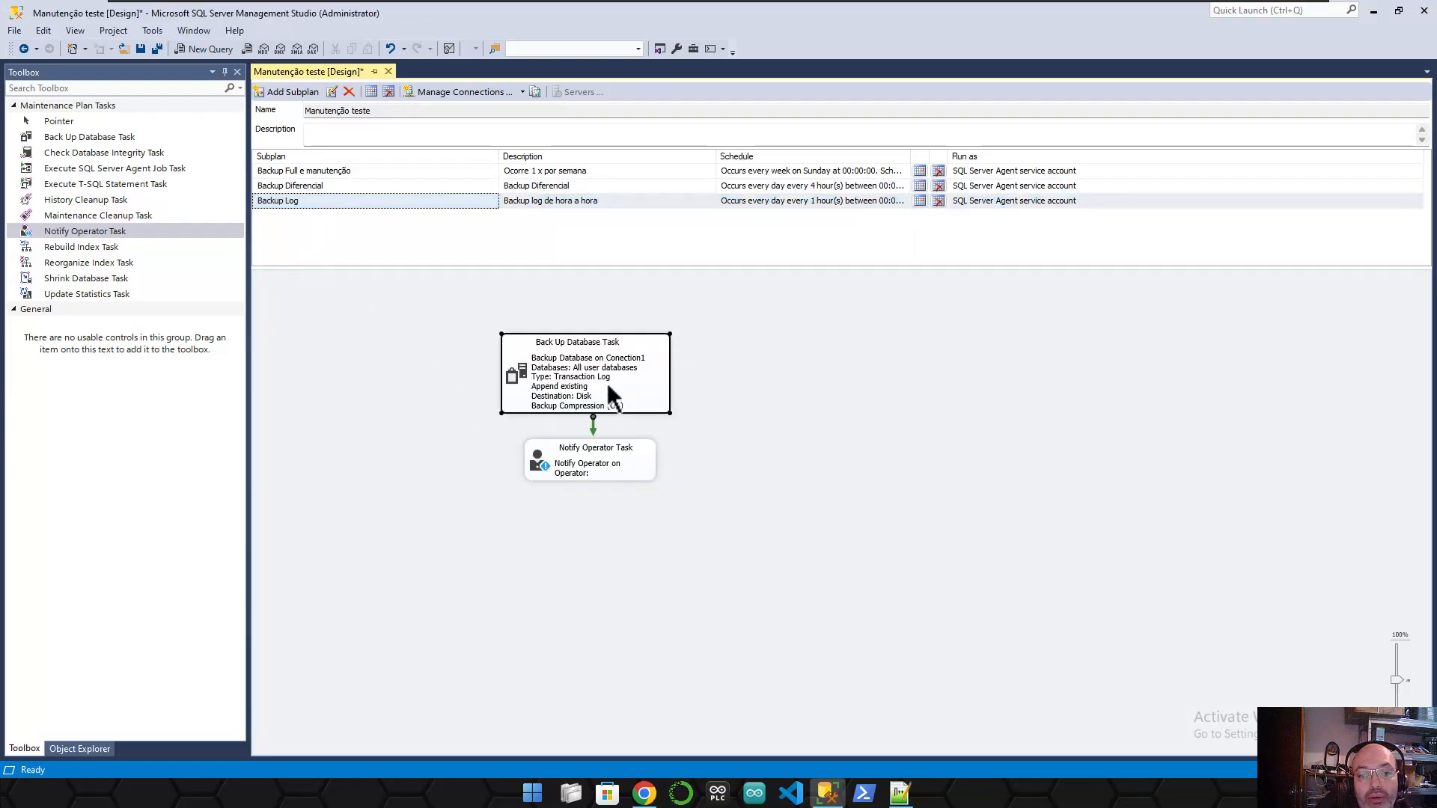
pyautogui.doubleClick(595, 465)
pyautogui.click(529, 271)
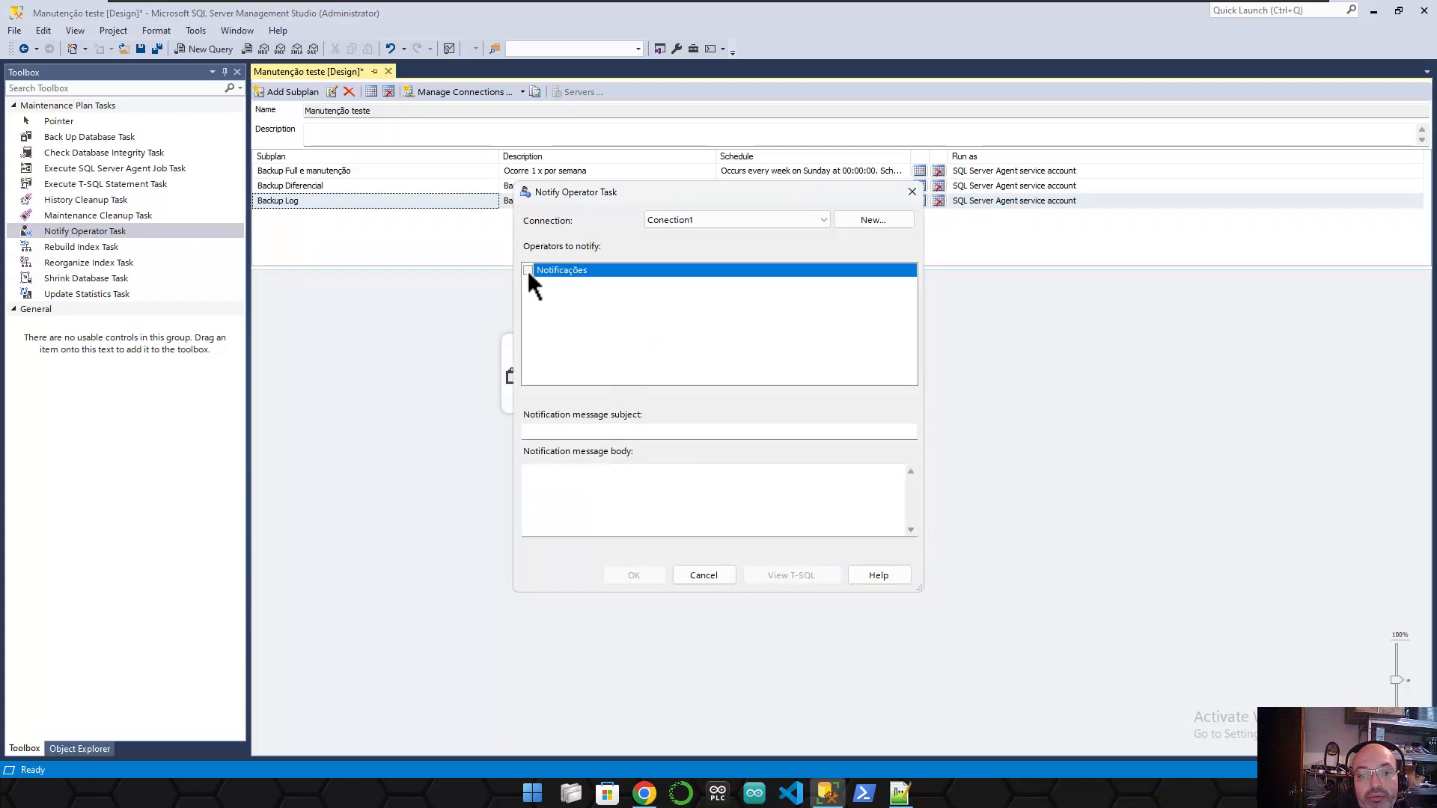
pyautogui.click(597, 430)
pyautogui.write('BACKUP - LOG')
# - Copy 'BACKUP - LOG' into the message body and confirm the notification settings
pyautogui.press('Tab')
pyautogui.hotkey('shift', 'Tab')
pyautogui.hotkey('ctrl', 'a')
pyautogui.press('Tab')
pyautogui.hotkey('ctrl', 'v')
pyautogui.click(623, 576)
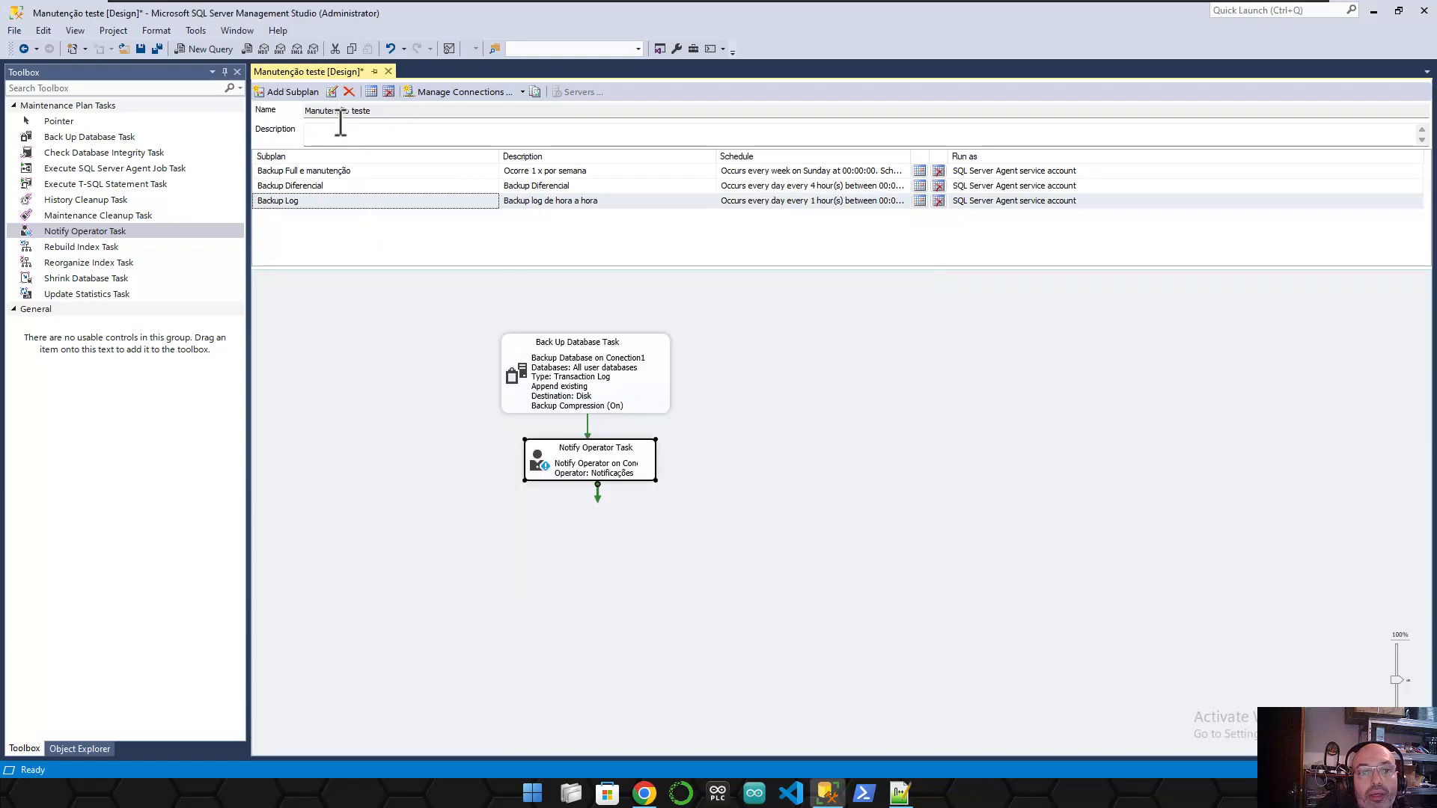
# - Close the Manutenção teste designer saving changes, then pick an action from the plan's context menu
pyautogui.click(391, 73)
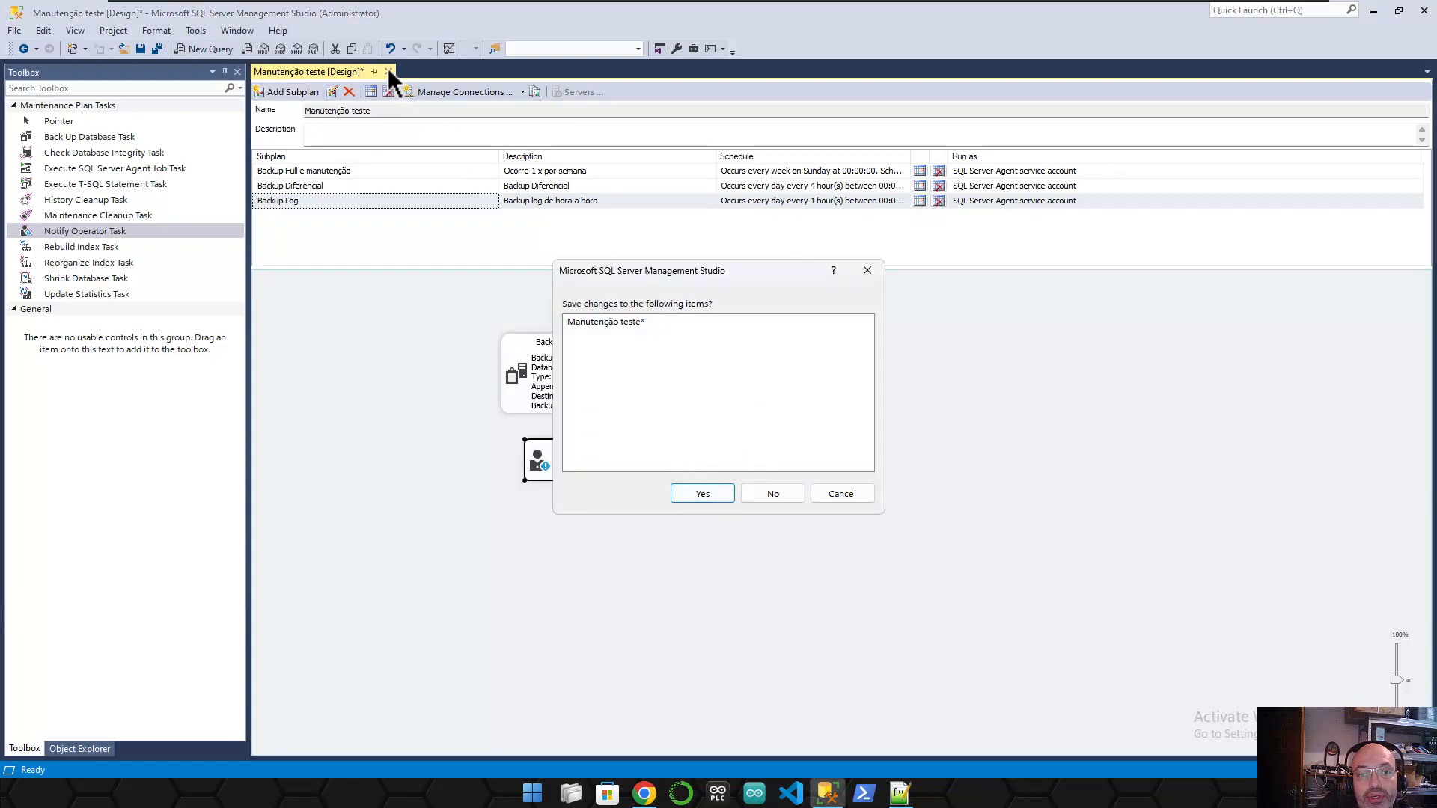
pyautogui.click(703, 493)
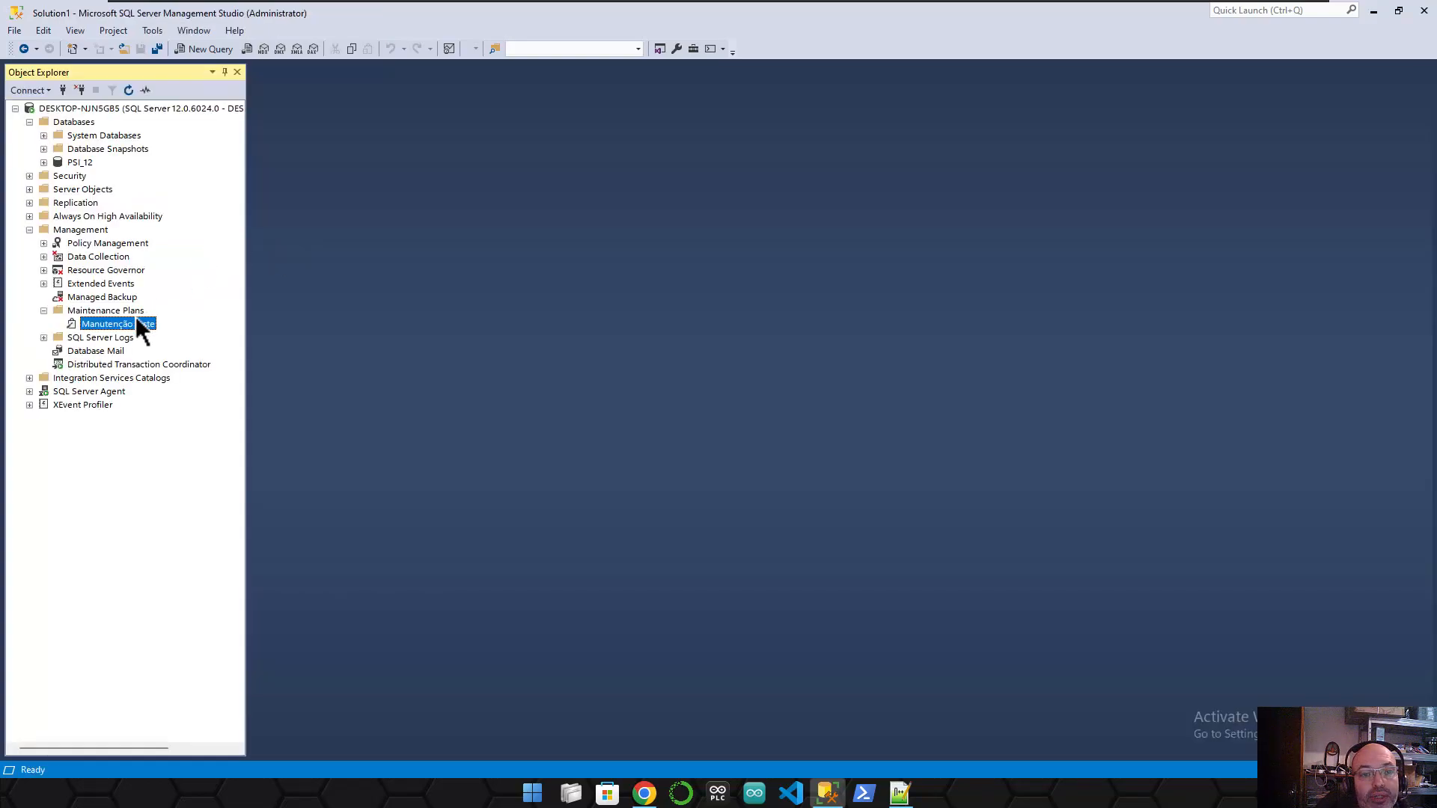
pyautogui.rightClick(136, 324)
pyautogui.click(190, 387)
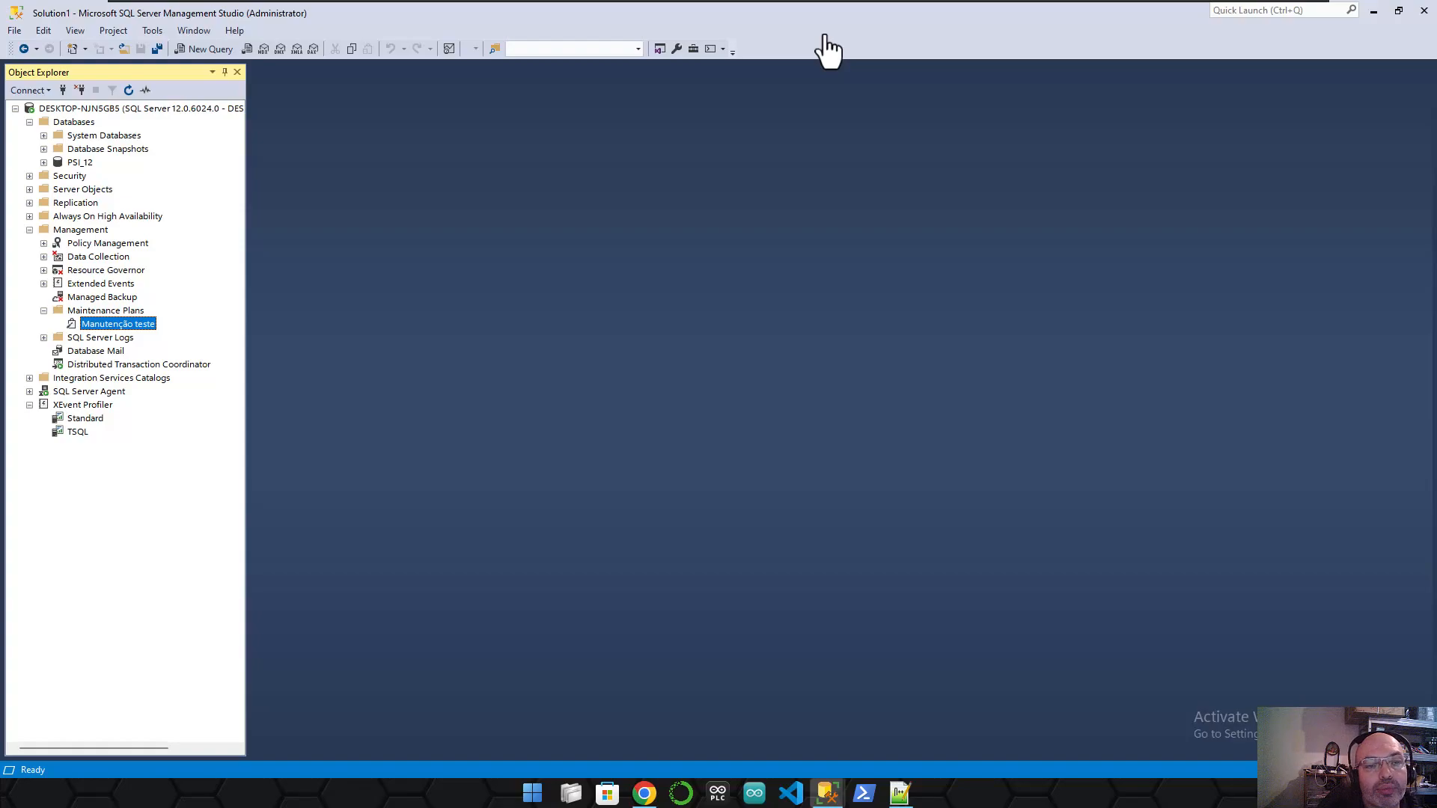
pyautogui.rightClick(151, 322)
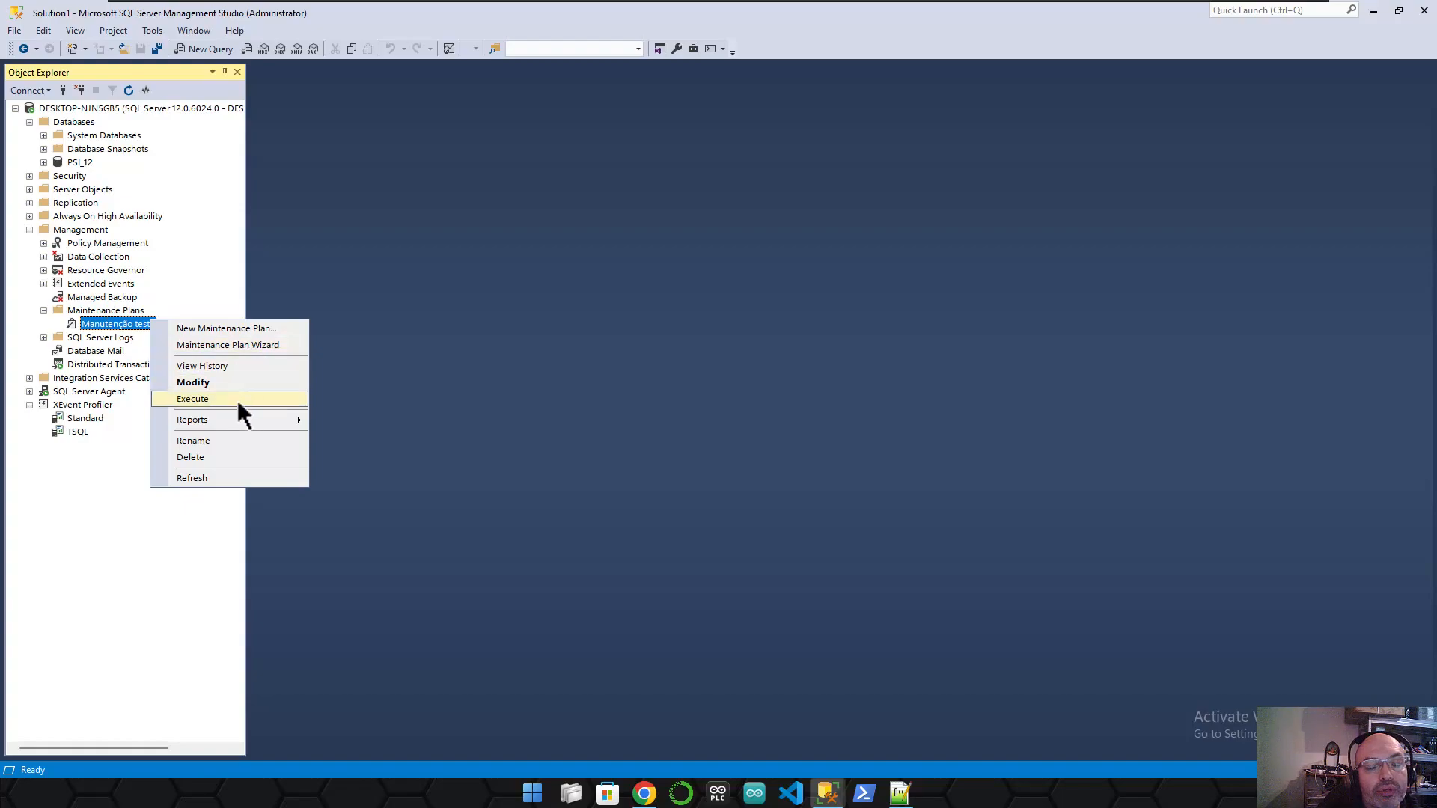
pyautogui.click(394, 386)
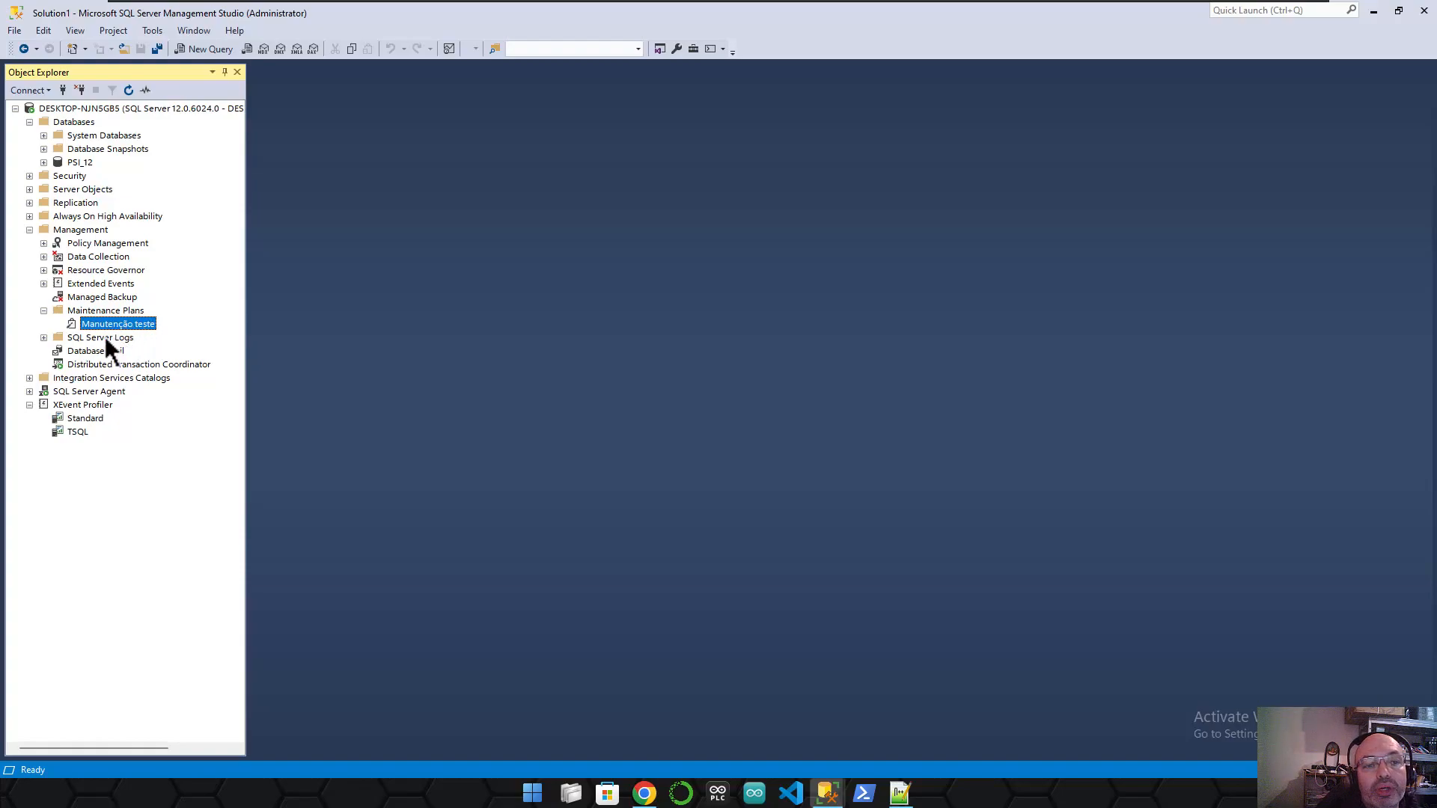
# - Expand SQL Server Agent Jobs and start the Manutenção teste.Backup Full e manutenção job
pyautogui.click(30, 390)
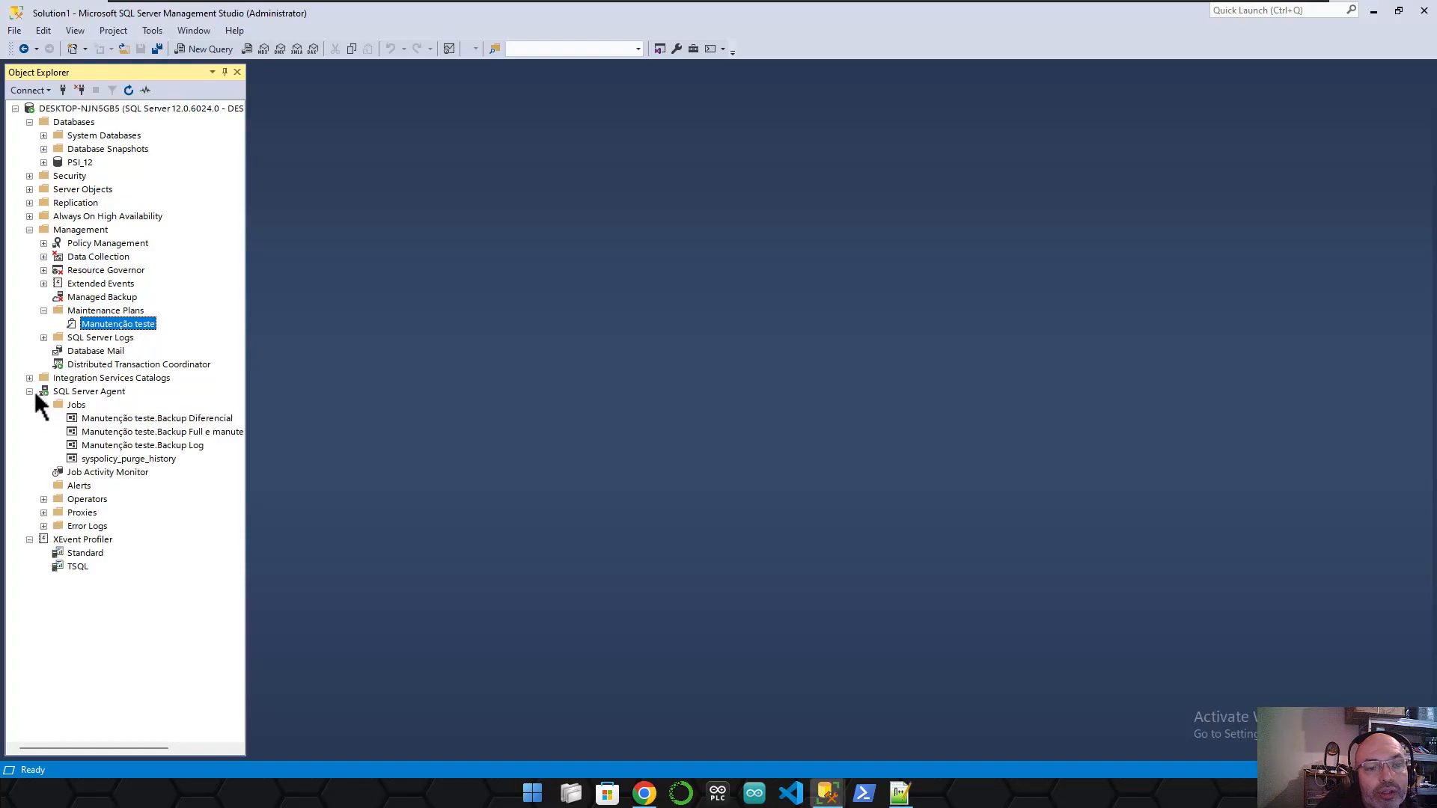
pyautogui.click(145, 420)
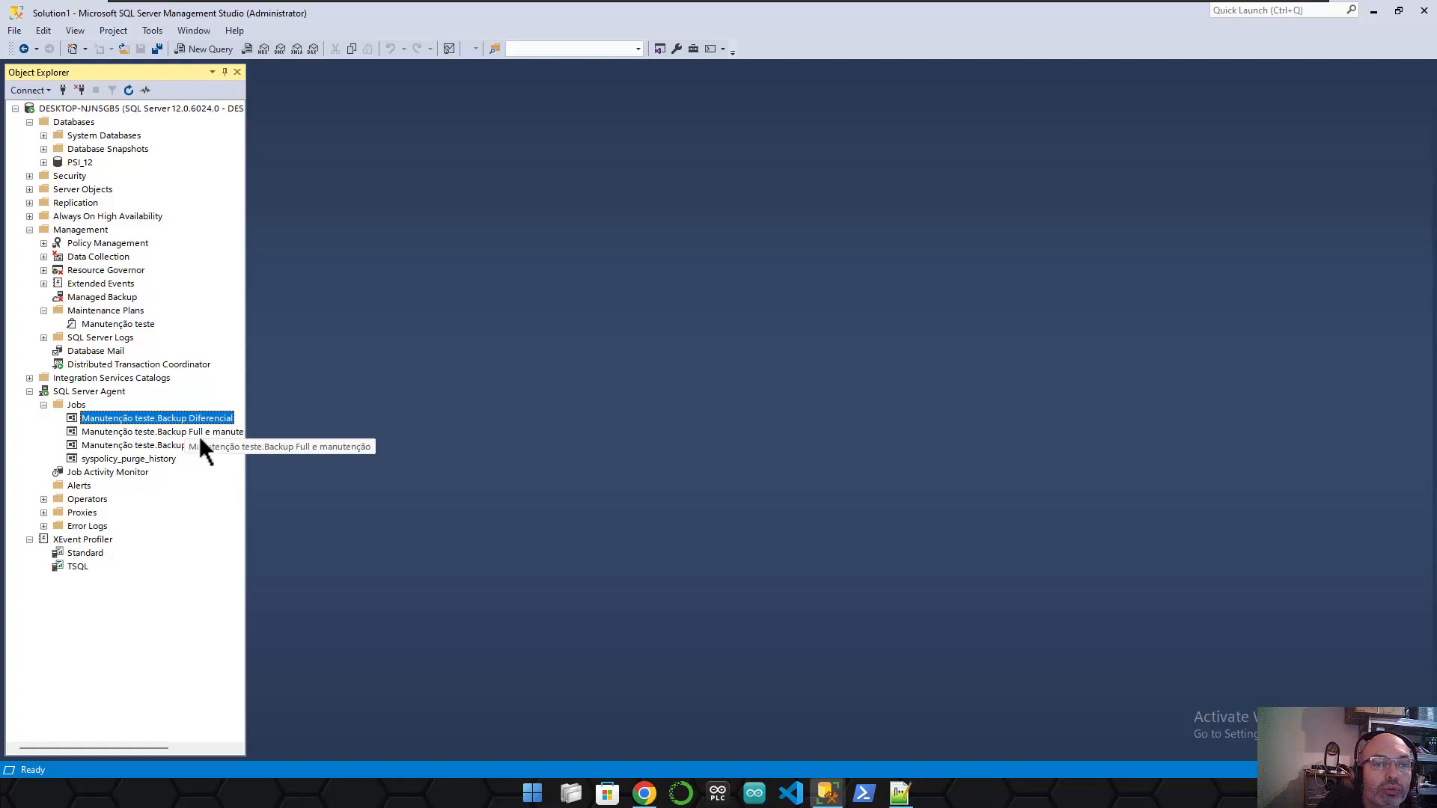
pyautogui.click(155, 432)
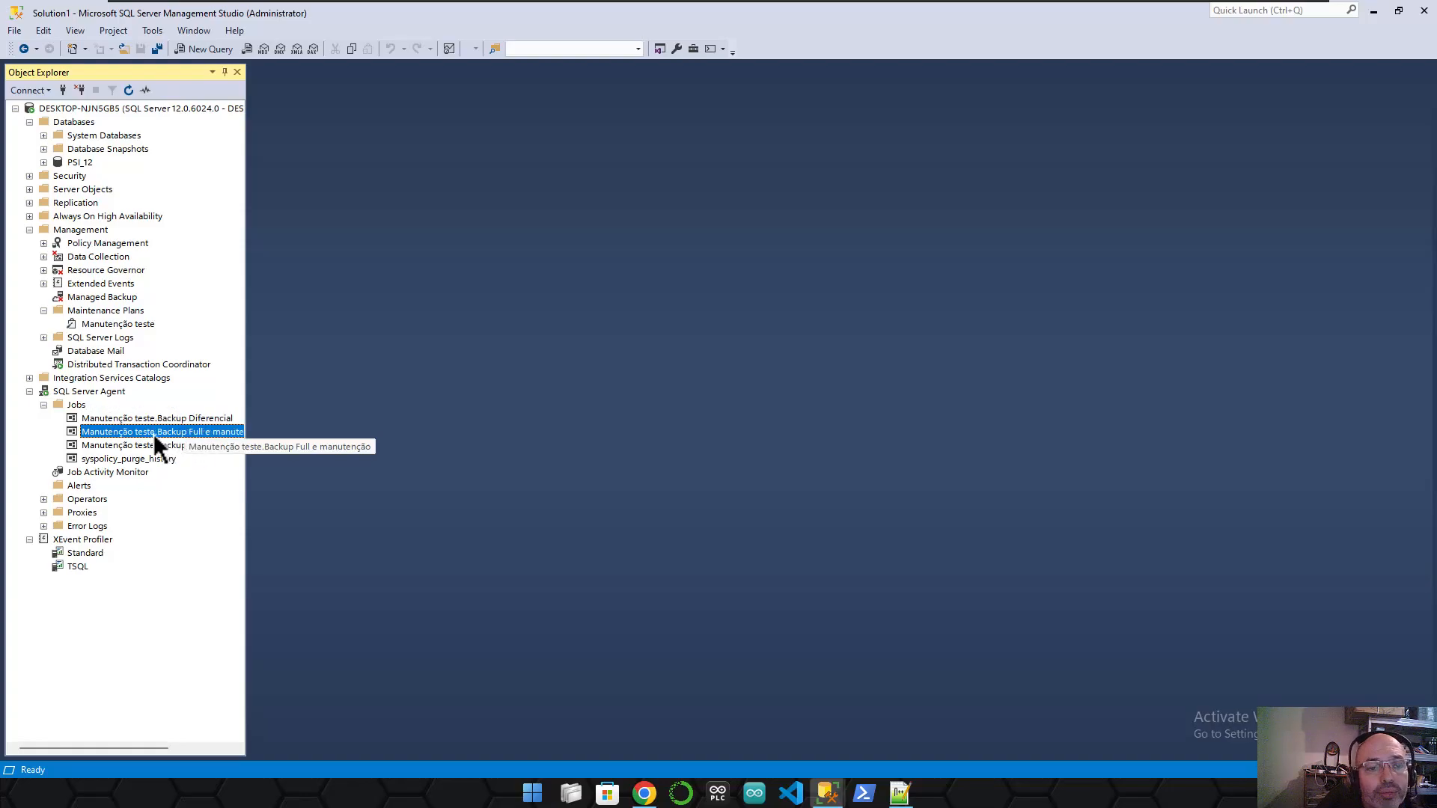
pyautogui.click(187, 421)
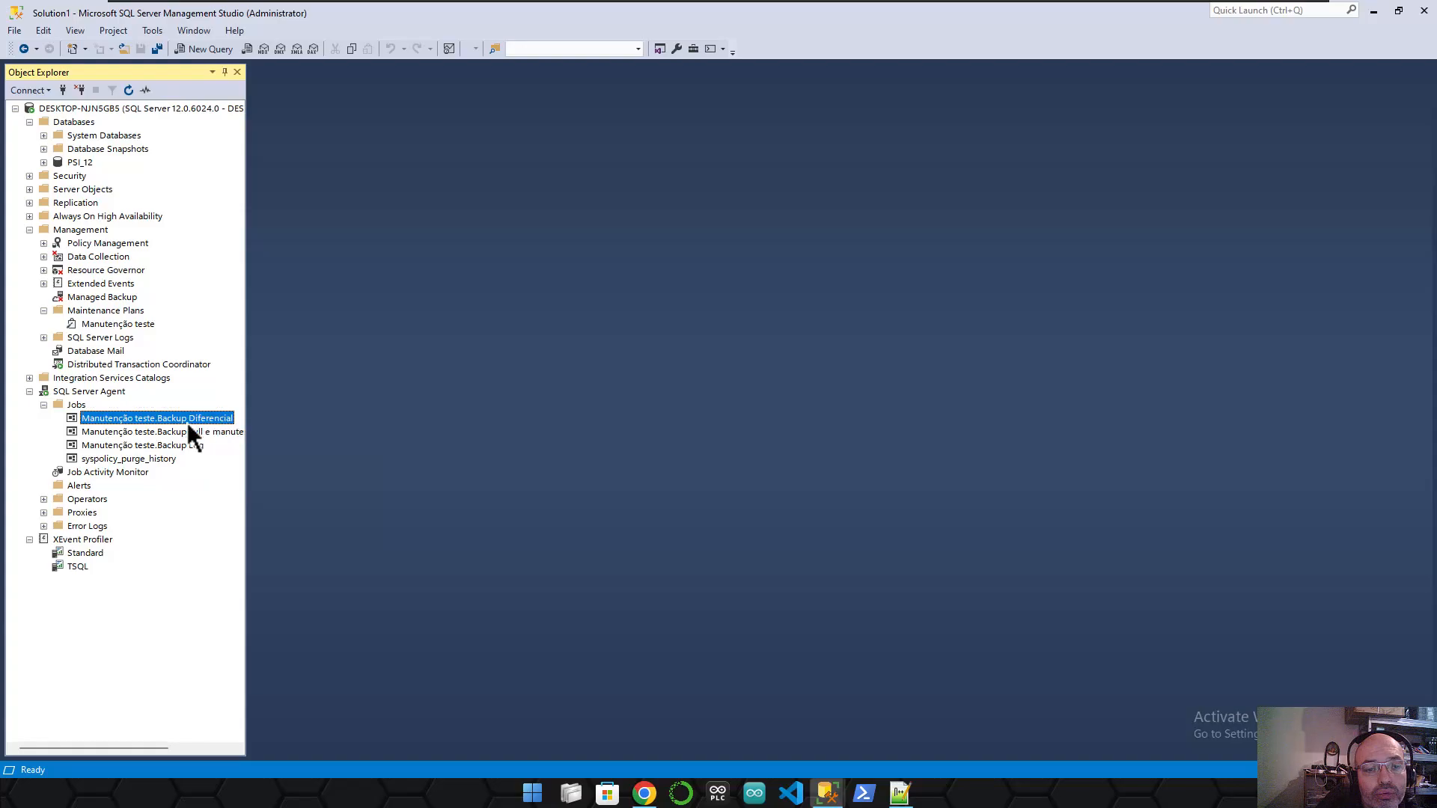
pyautogui.click(171, 444)
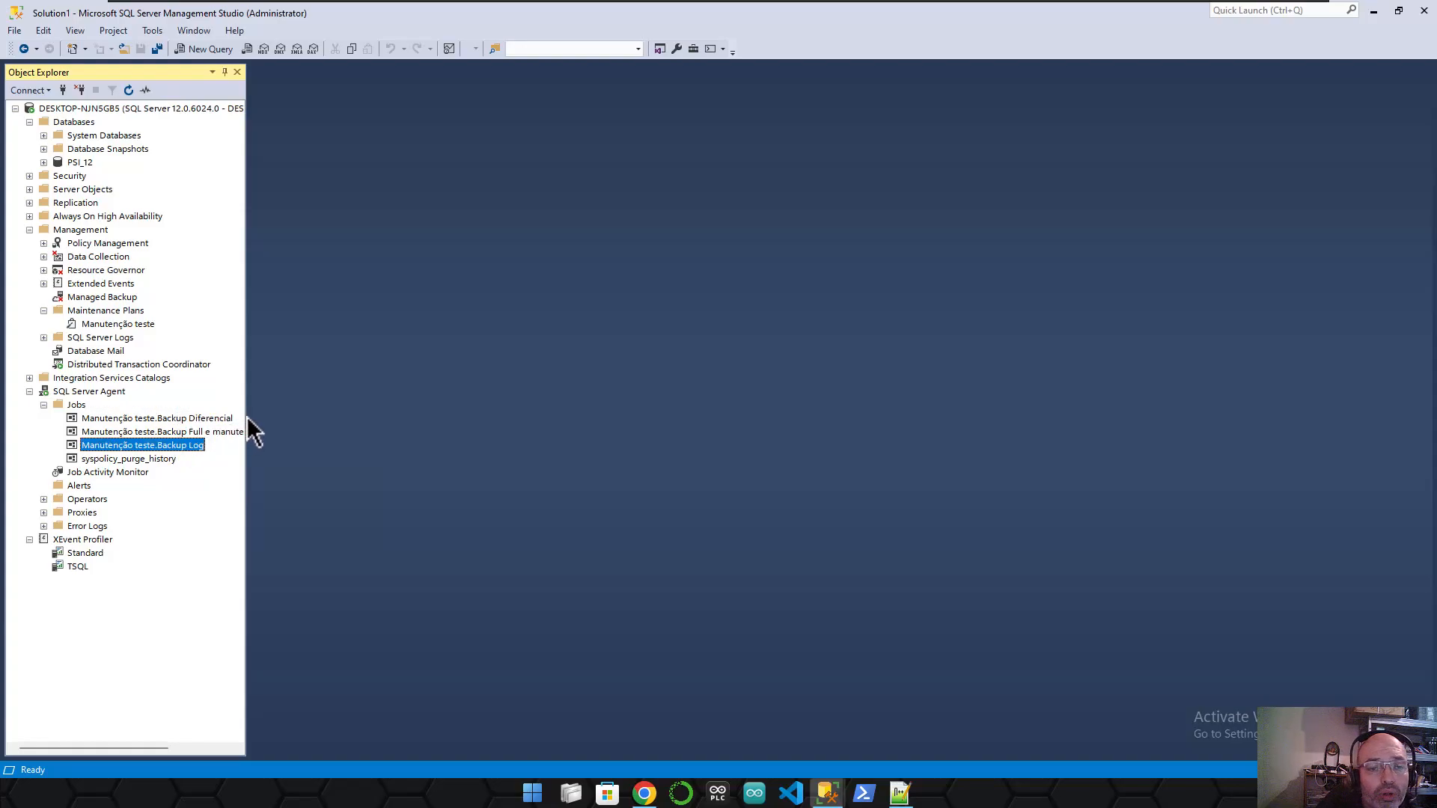
pyautogui.moveTo(83, 747); pyautogui.dragTo(105, 748)
pyautogui.click(185, 436)
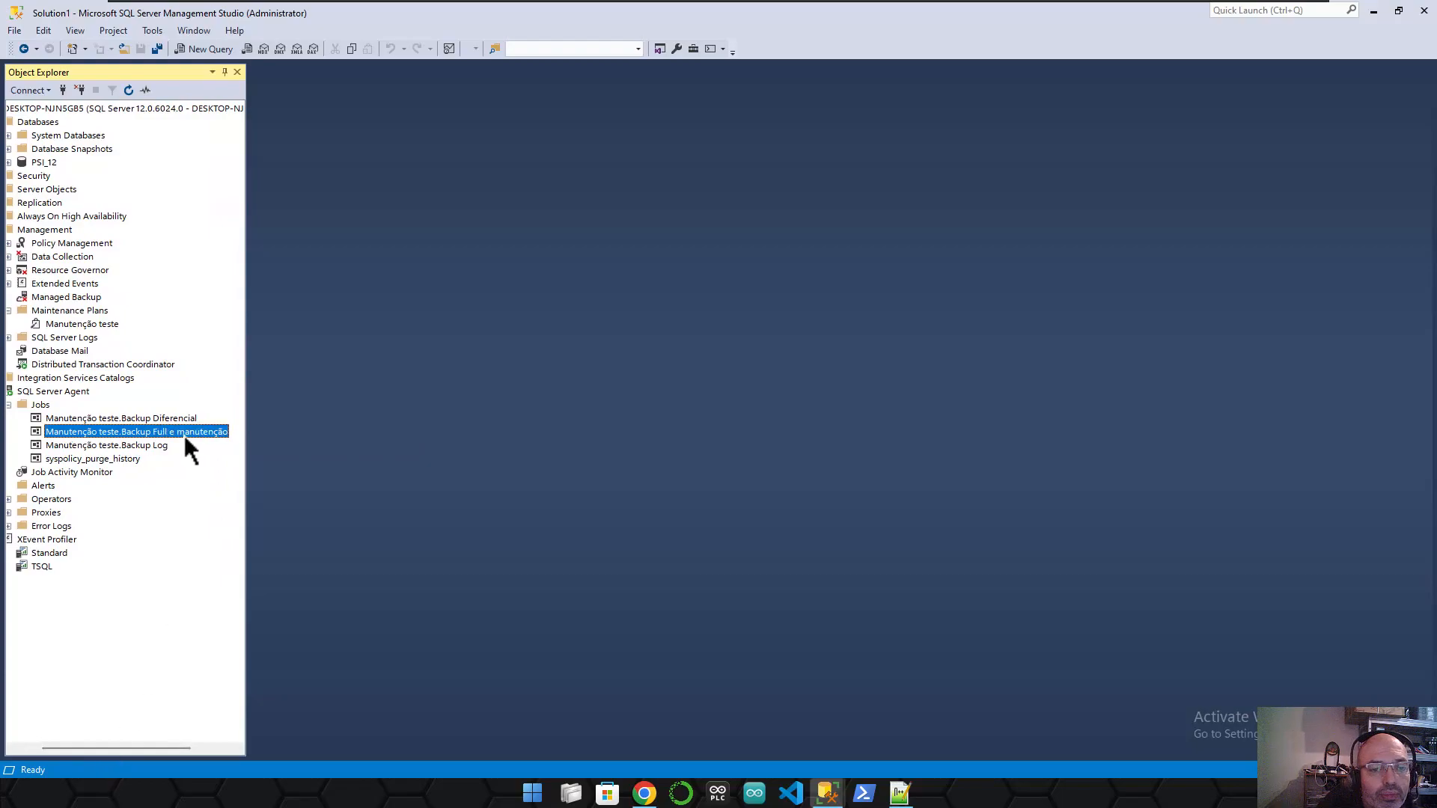
pyautogui.rightClick(195, 433)
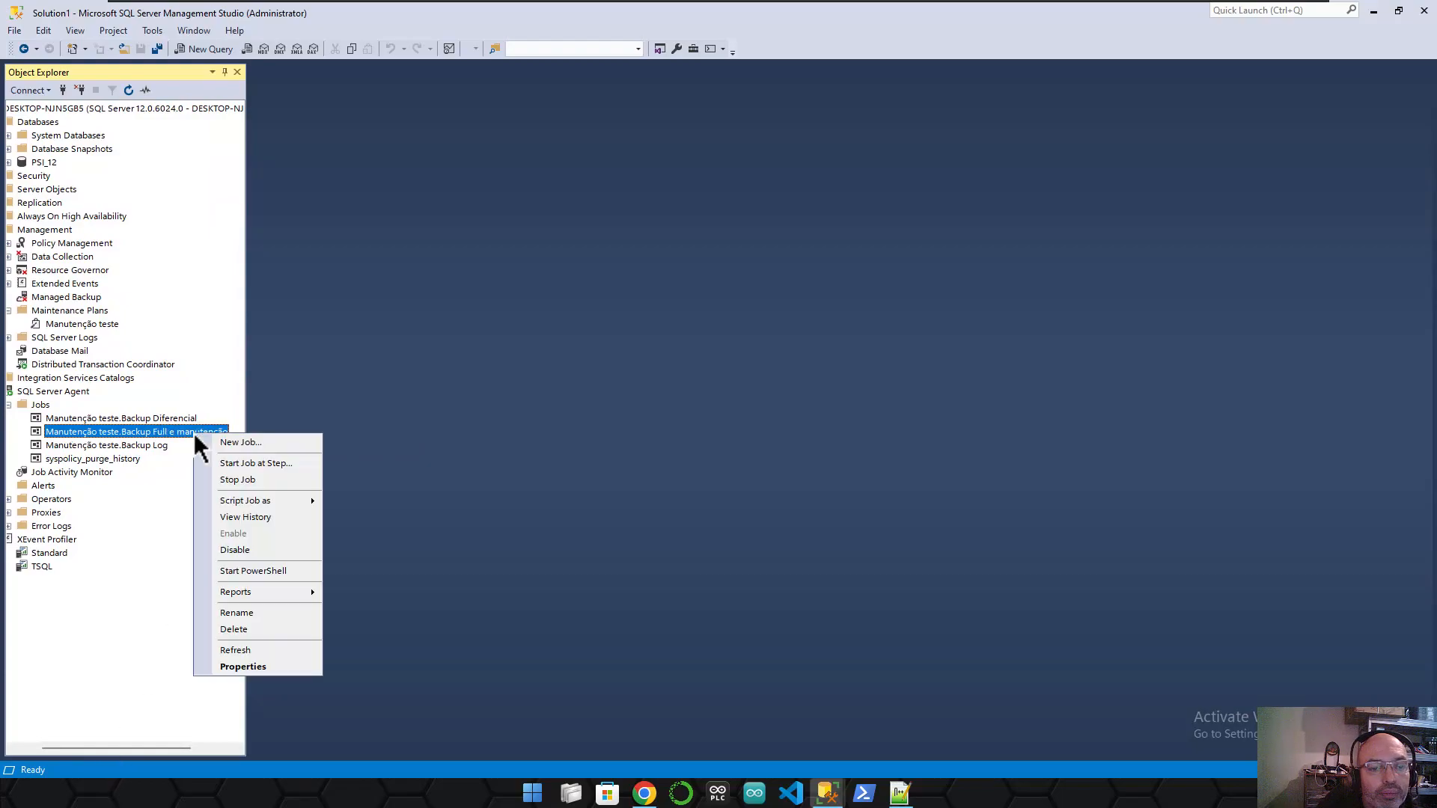
pyautogui.click(274, 466)
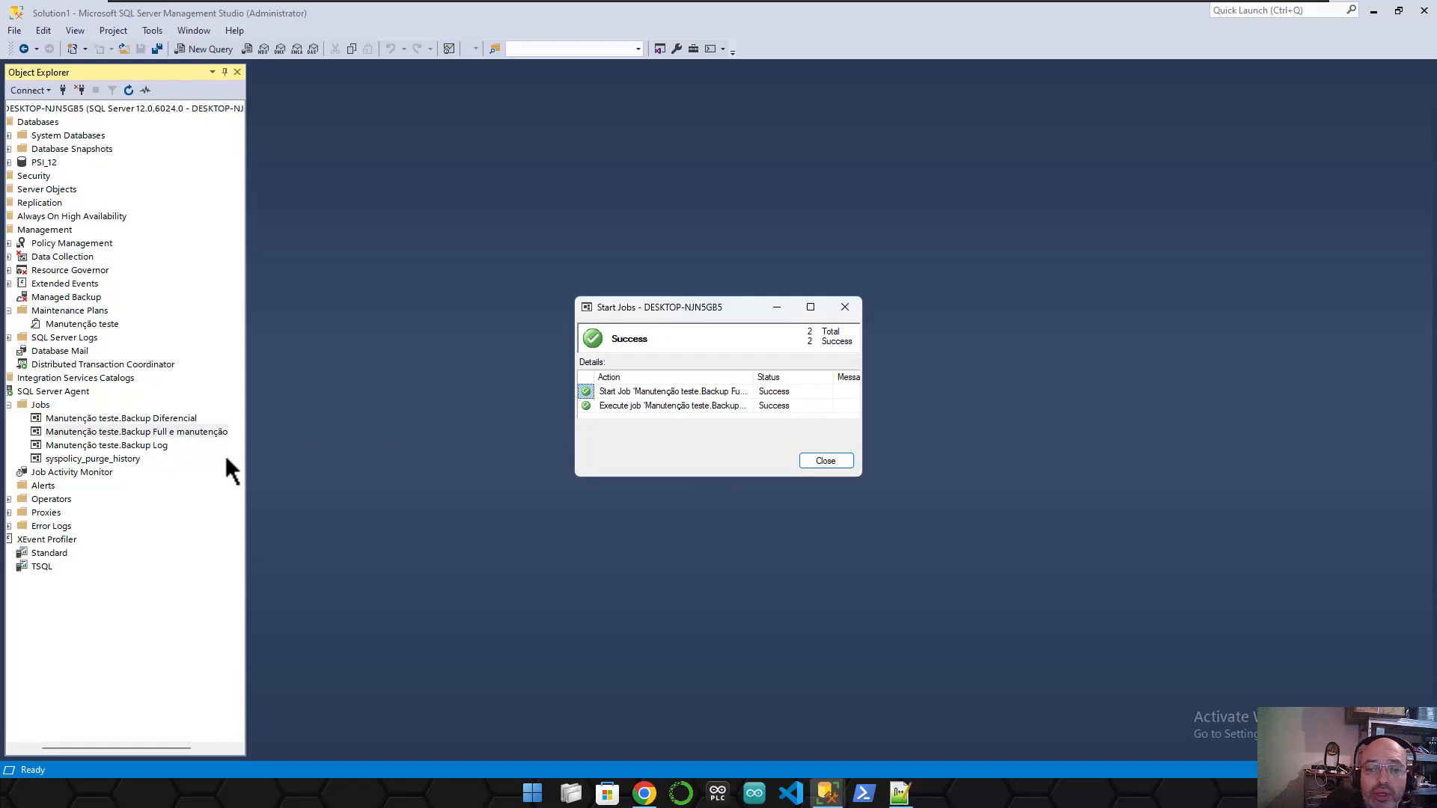
# - Close the job results, read the BACKUP FULL E MANUTENÇÃO mail in Outlook, and return to SSMS
pyautogui.click(823, 462)
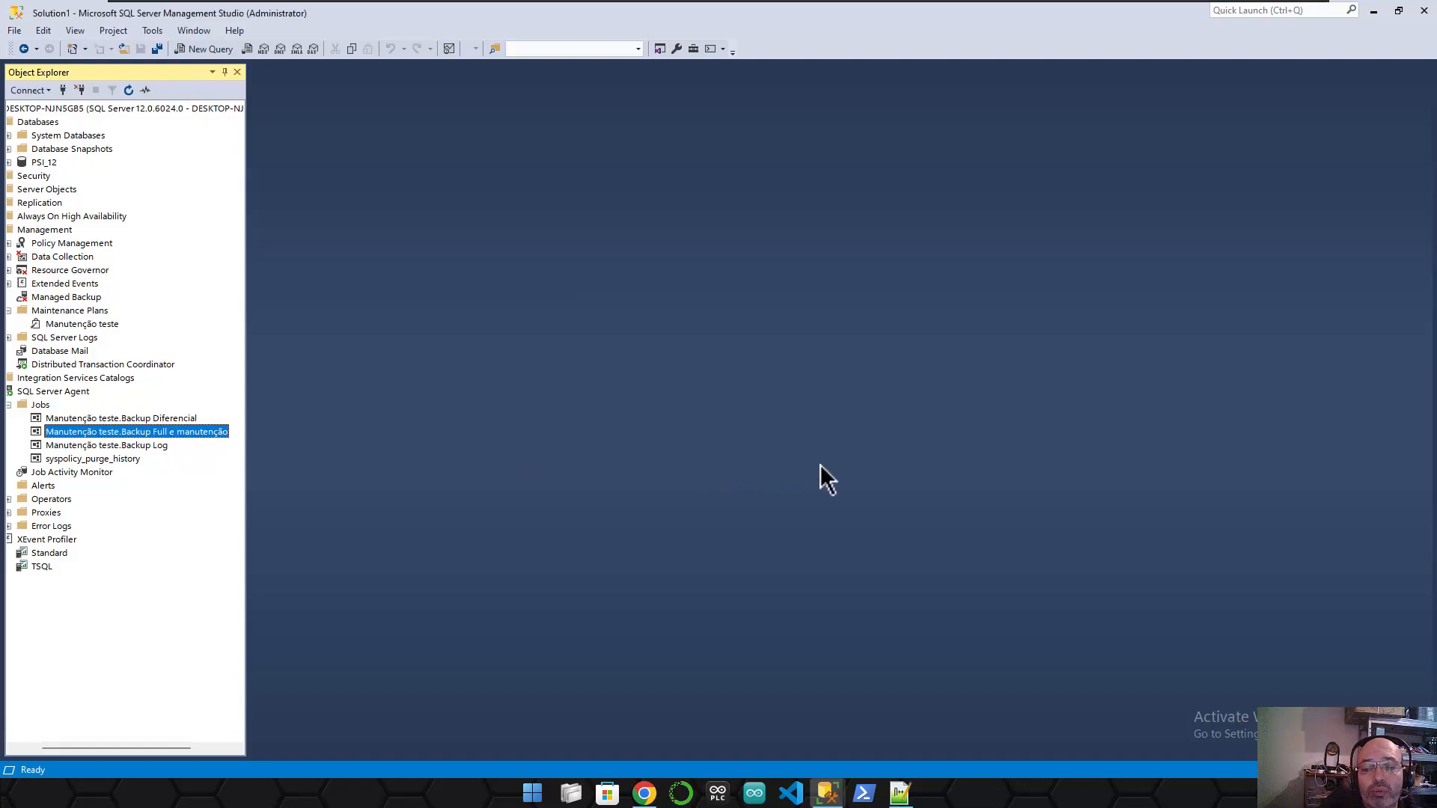
pyautogui.click(644, 793)
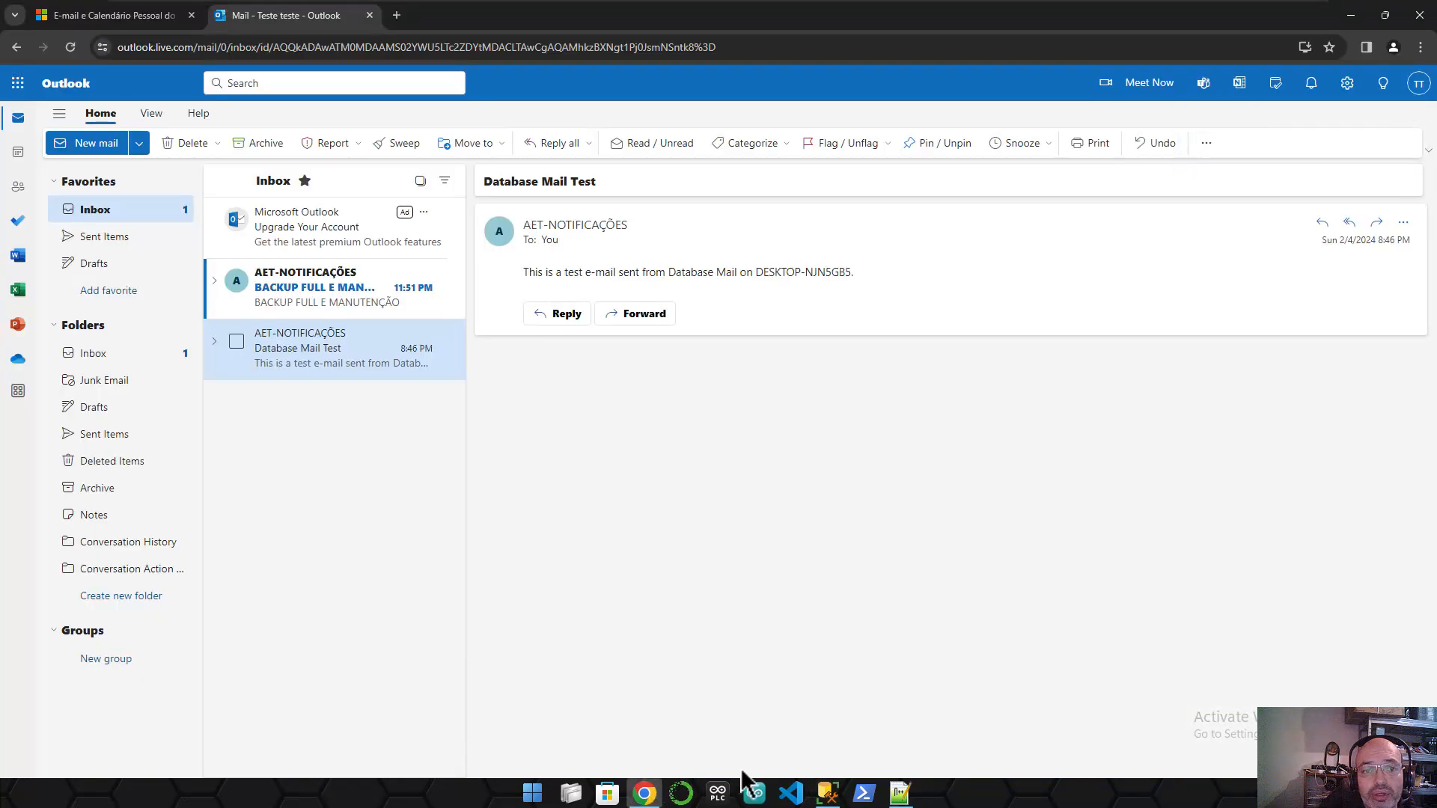
pyautogui.click(290, 281)
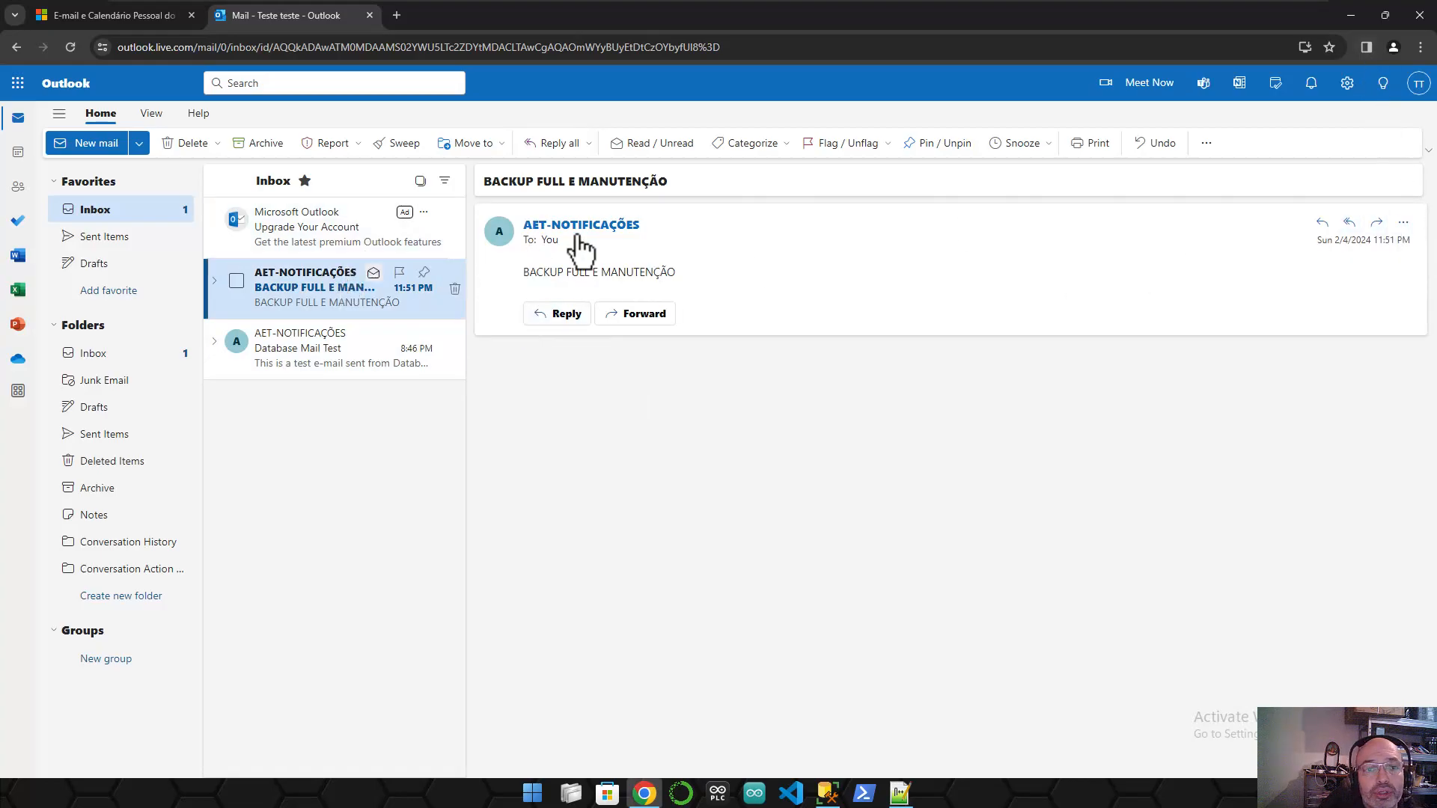
pyautogui.click(1350, 15)
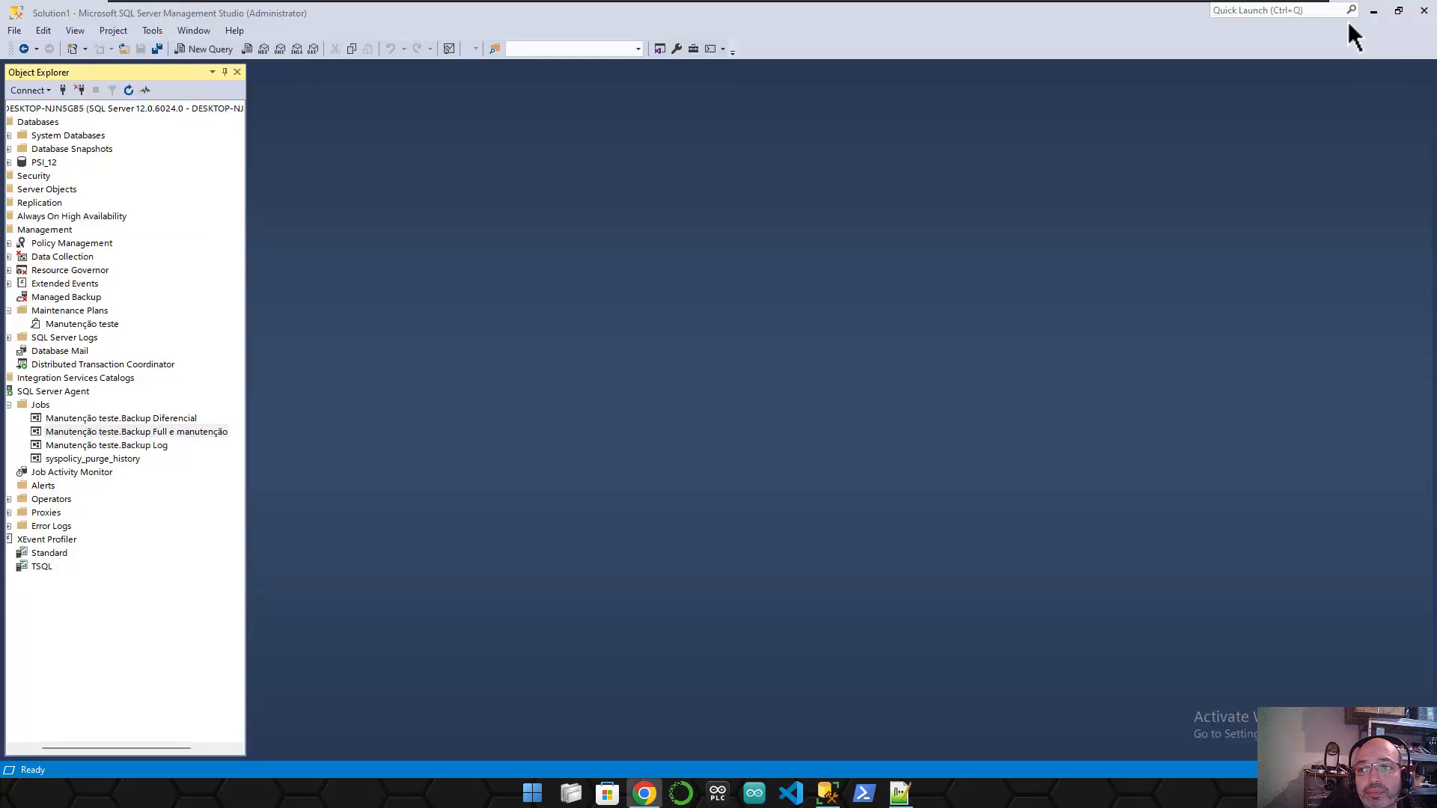
# - Stop the Backup Diferencial job, then start it again
pyautogui.rightClick(170, 416)
pyautogui.click(241, 457)
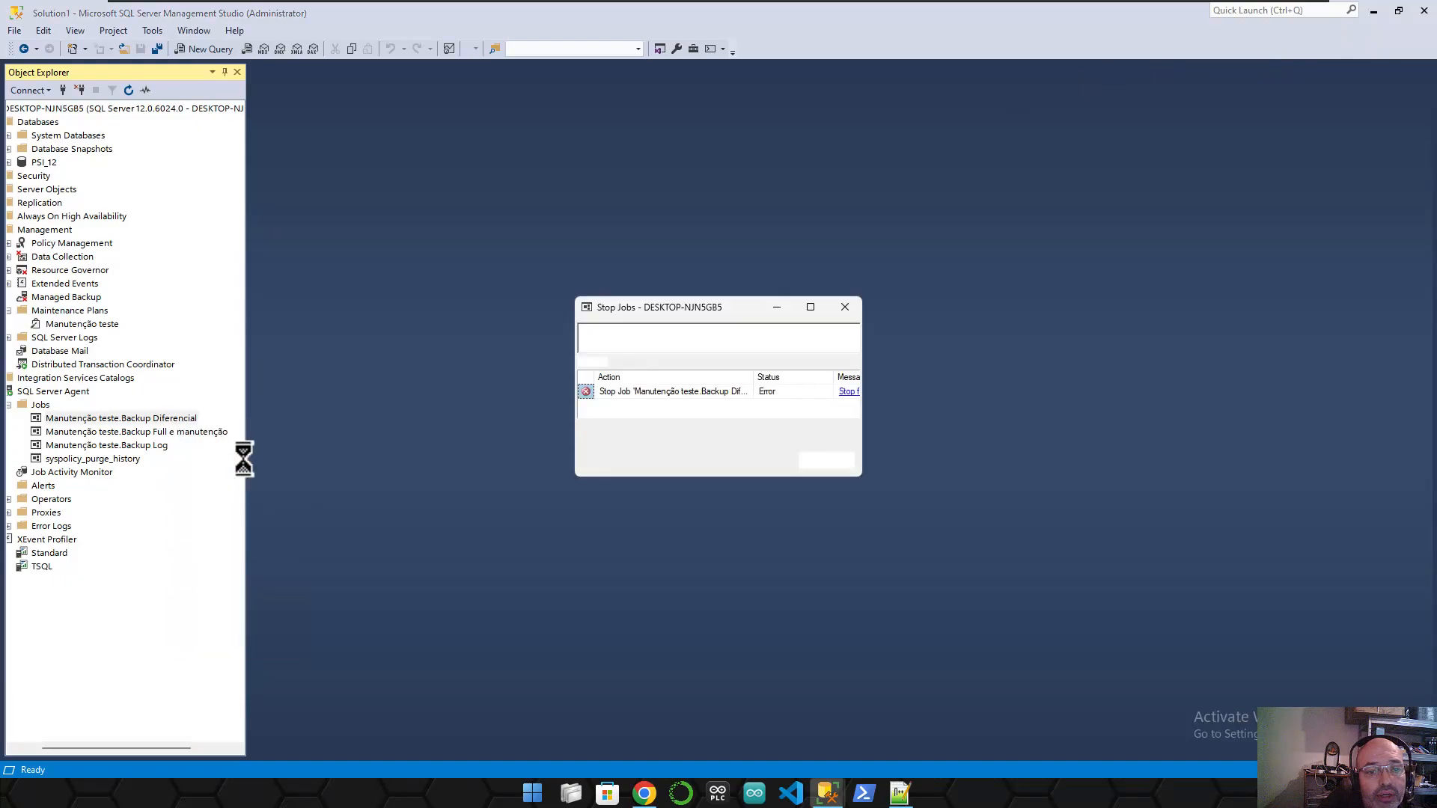
pyautogui.click(847, 461)
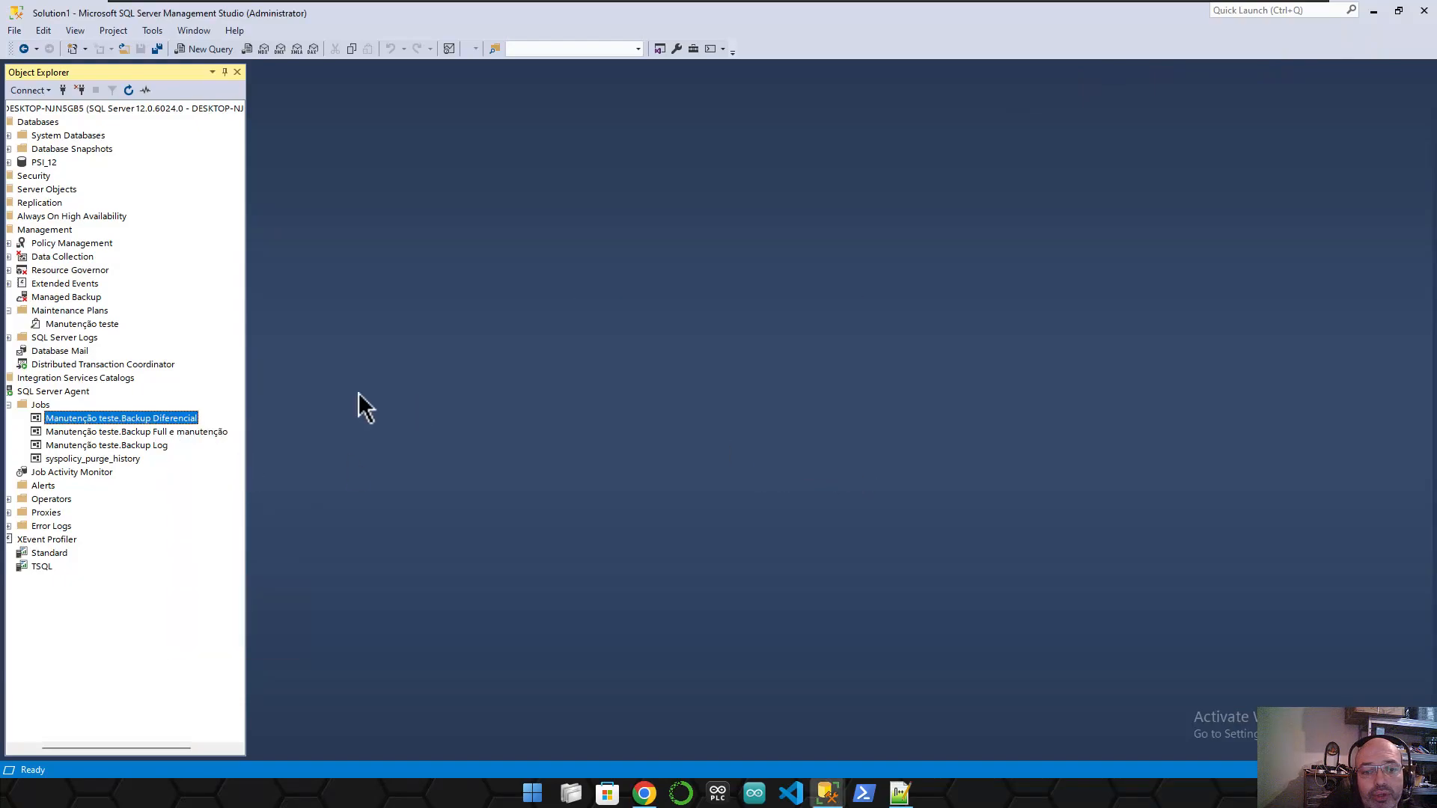
pyautogui.rightClick(128, 419)
pyautogui.click(190, 449)
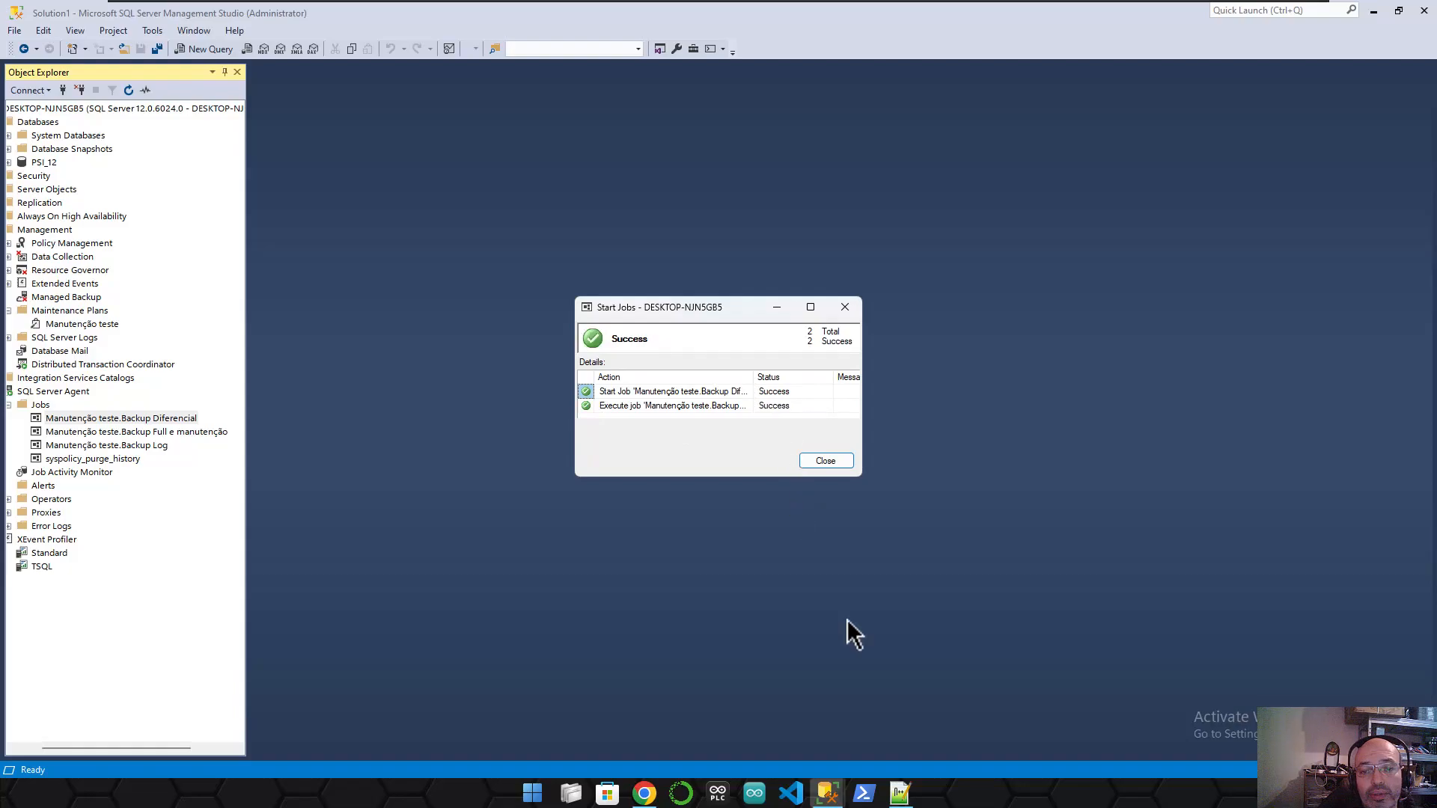
# - Reload the Outlook inbox, read the BACKUP DIFERENCIAL notification, and return to Management Studio
pyautogui.click(645, 794)
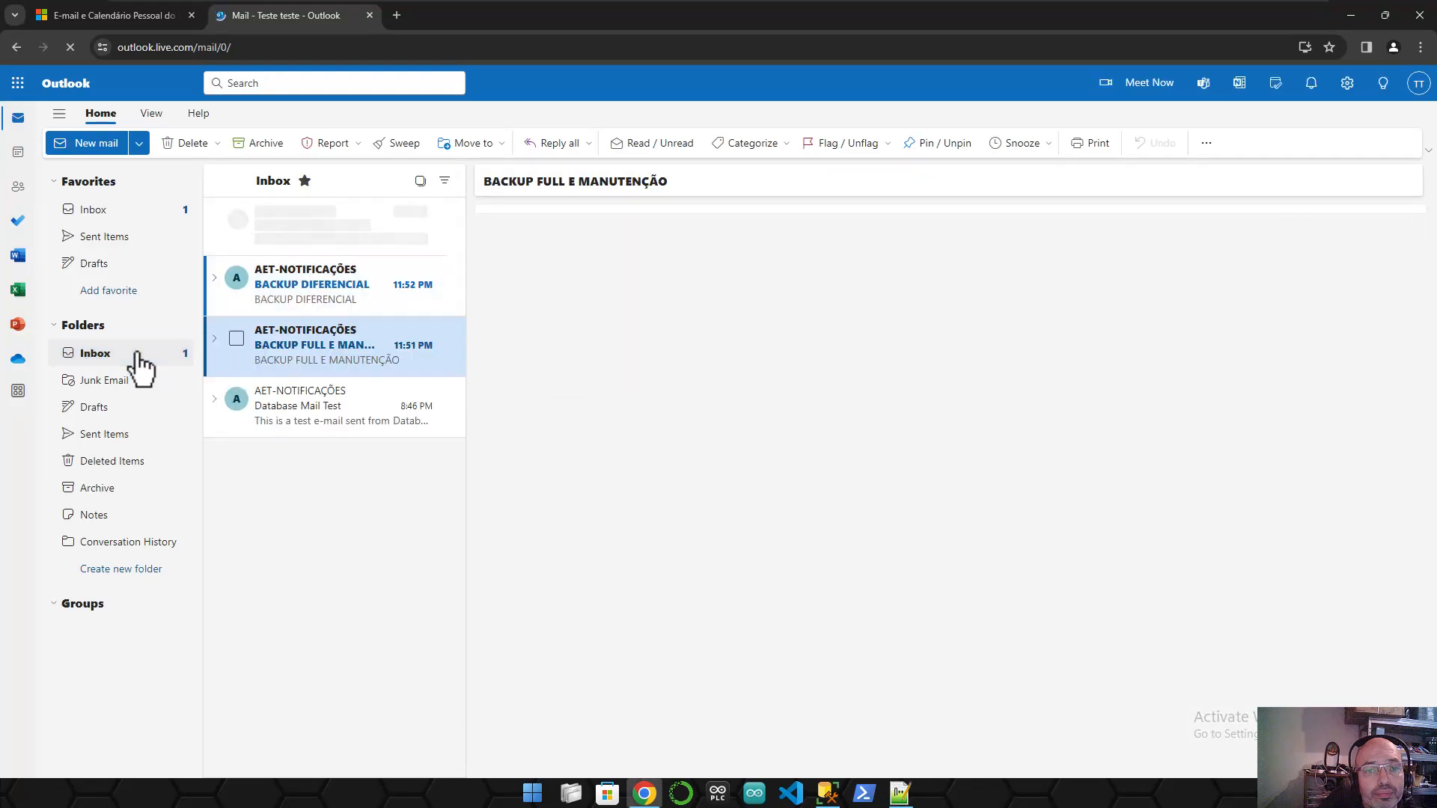
pyautogui.click(140, 359)
pyautogui.click(315, 285)
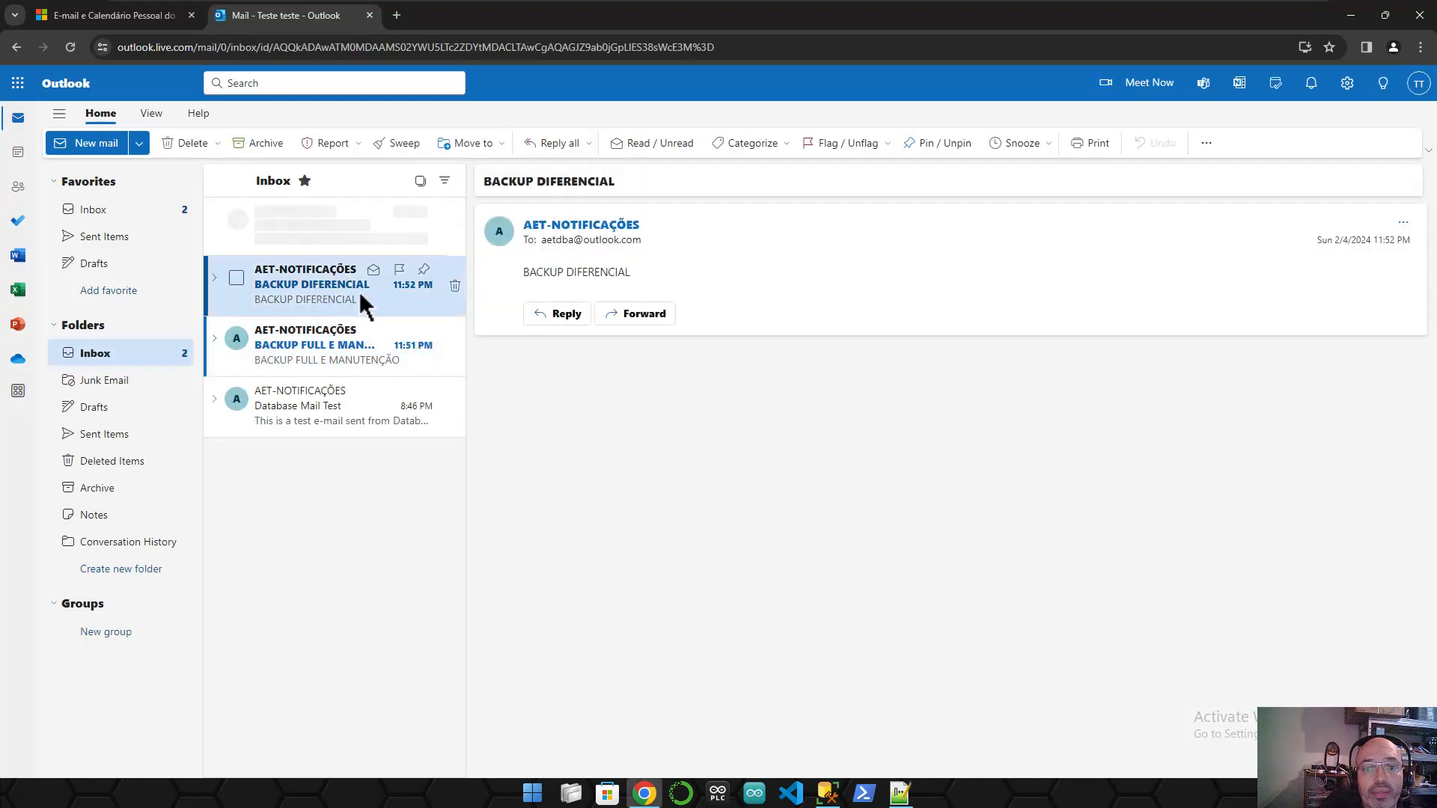
pyautogui.click(1353, 25)
# - Start the Manutenção teste.Backup Log job at its step and close the successful result
pyautogui.click(829, 462)
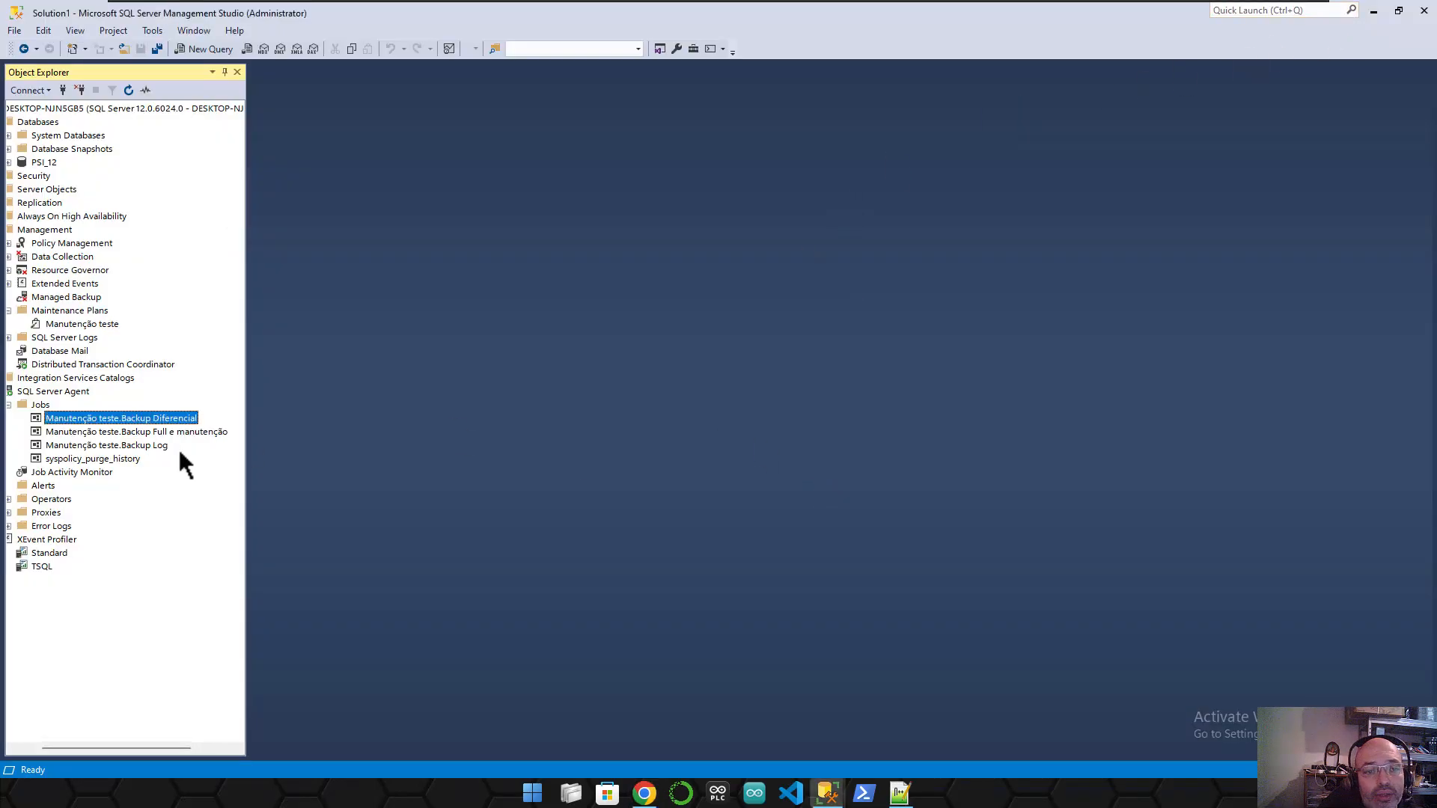
pyautogui.click(154, 446)
pyautogui.rightClick(154, 446)
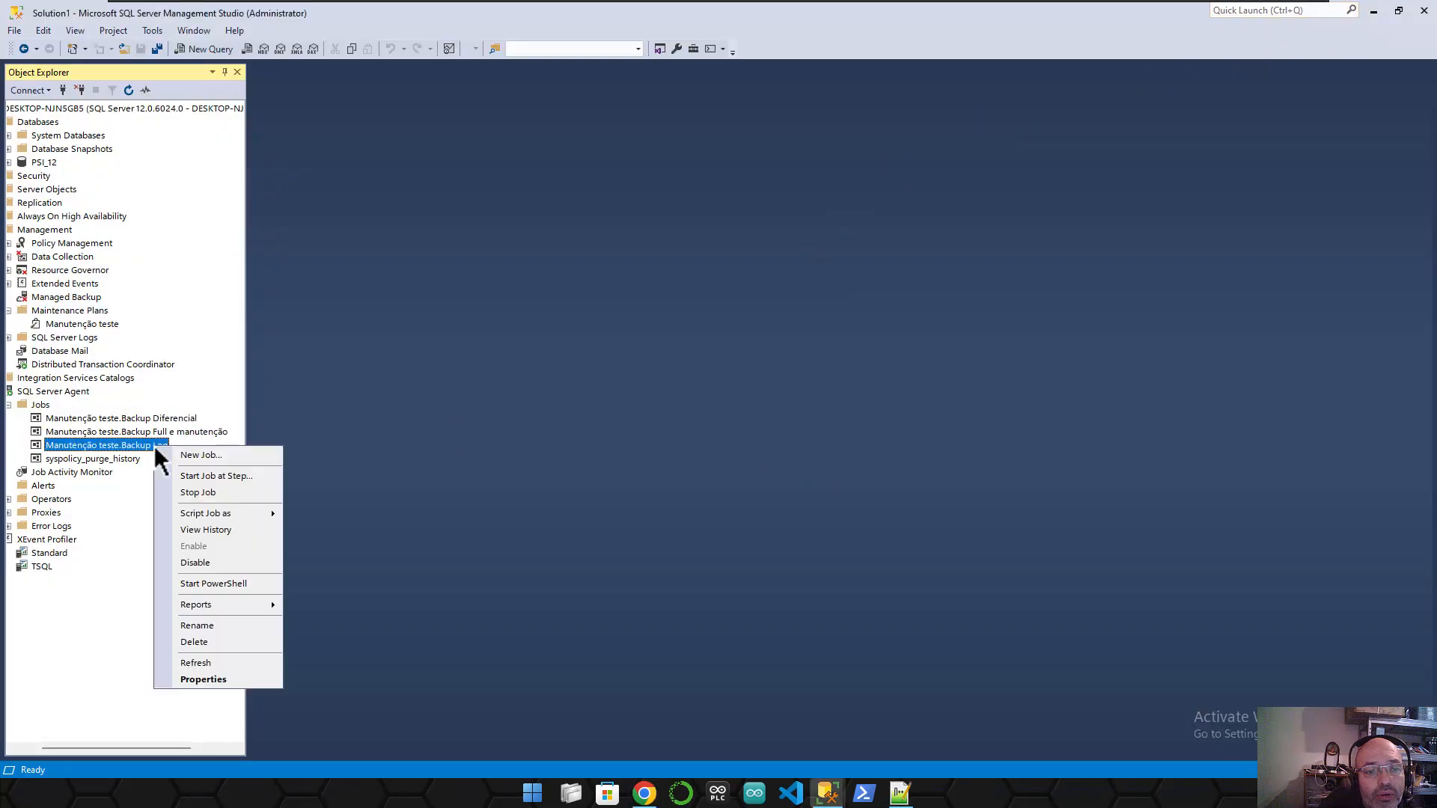
pyautogui.click(218, 478)
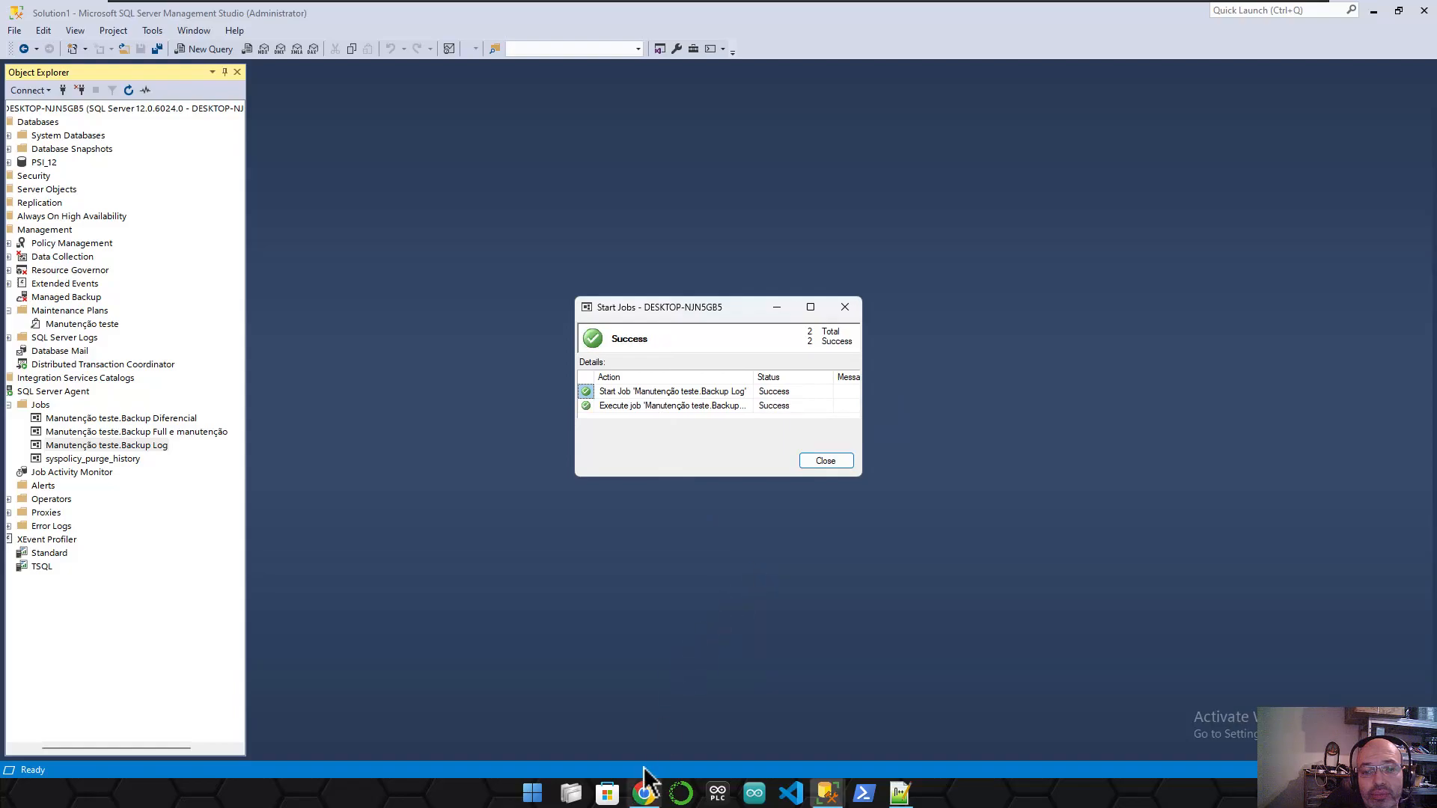
pyautogui.click(823, 460)
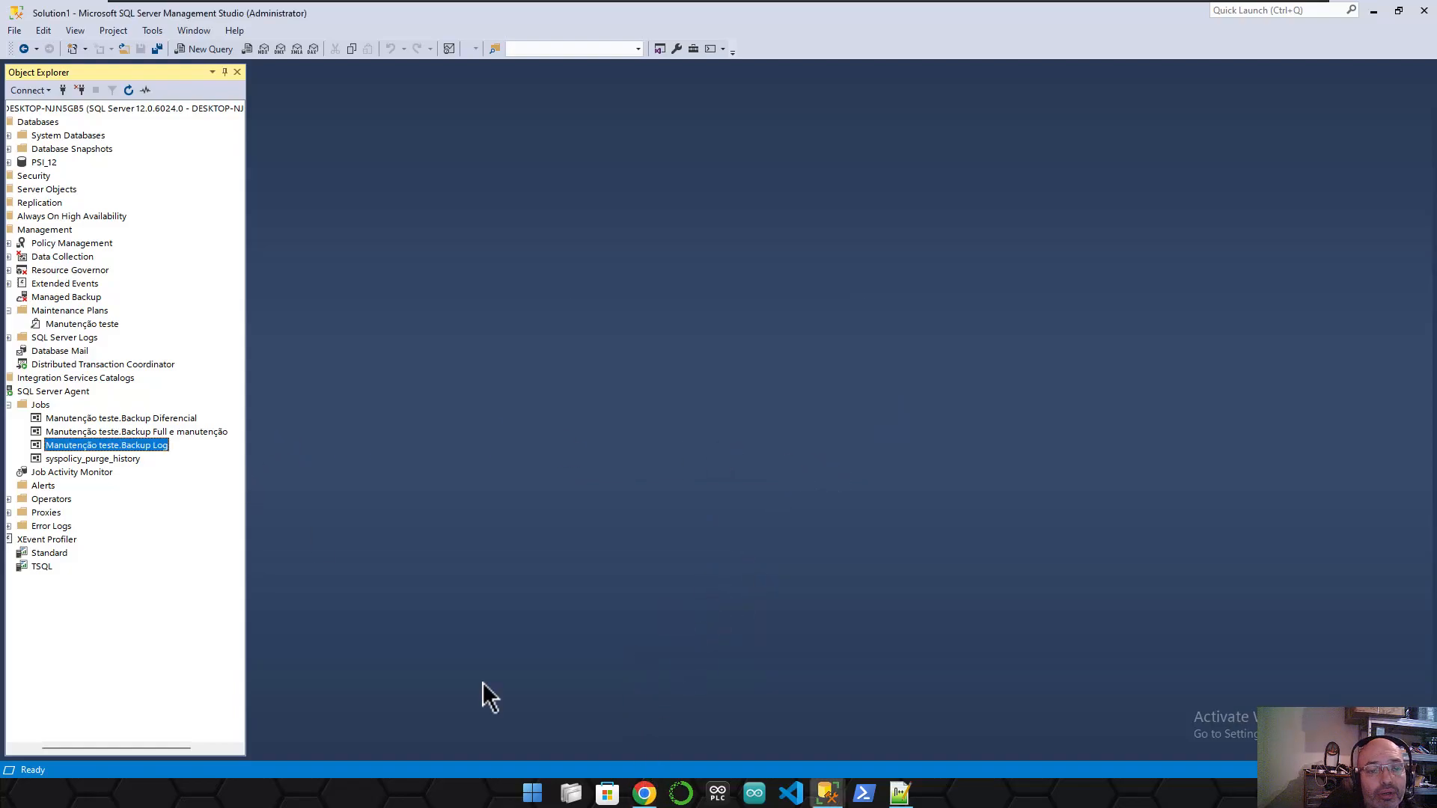
# - Read the BACKUP LOG, BACKUP FULL E MANUTENÇÃO, Database Mail Test and BACKUP DIFERENCIAL emails, then minimize Chrome
pyautogui.click(643, 793)
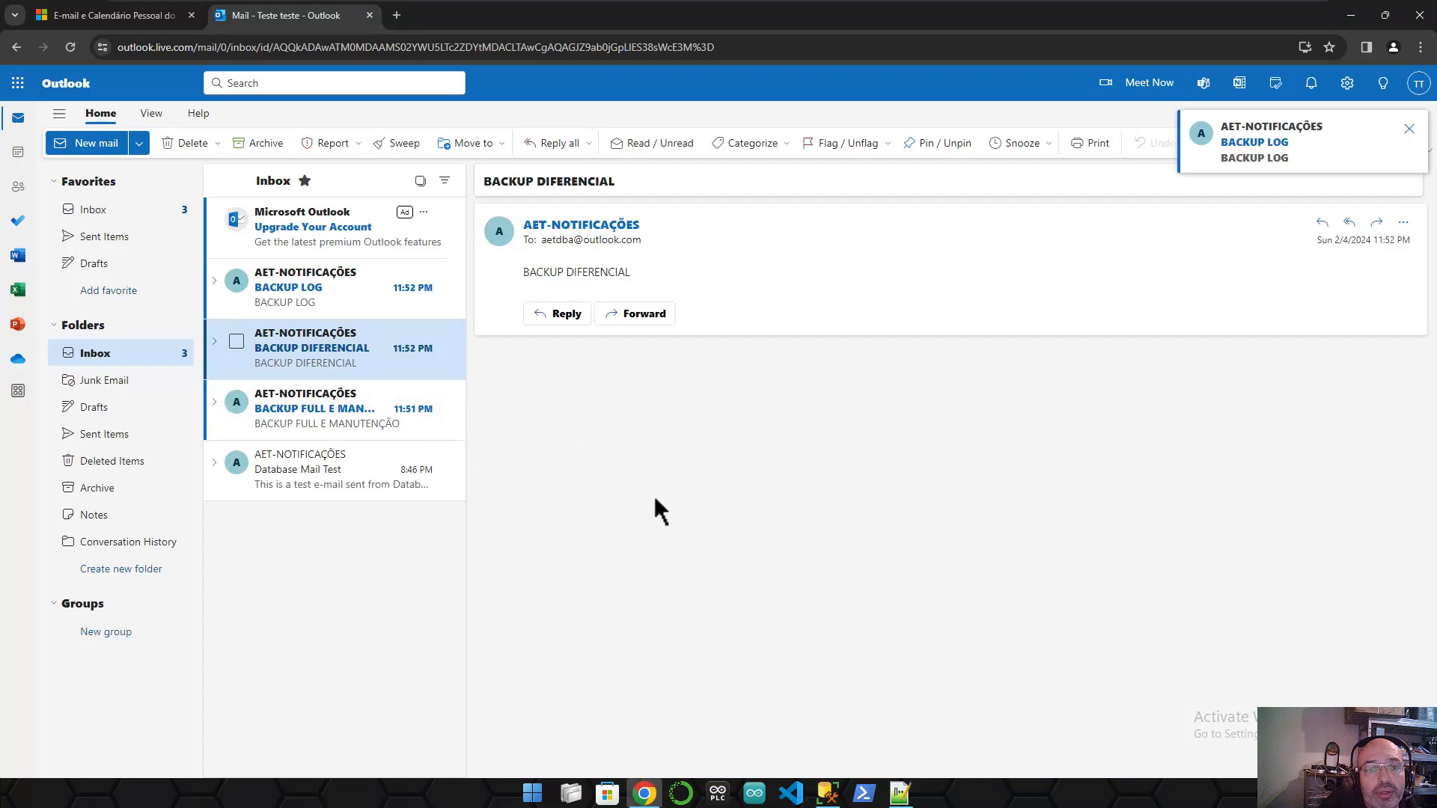
pyautogui.click(307, 290)
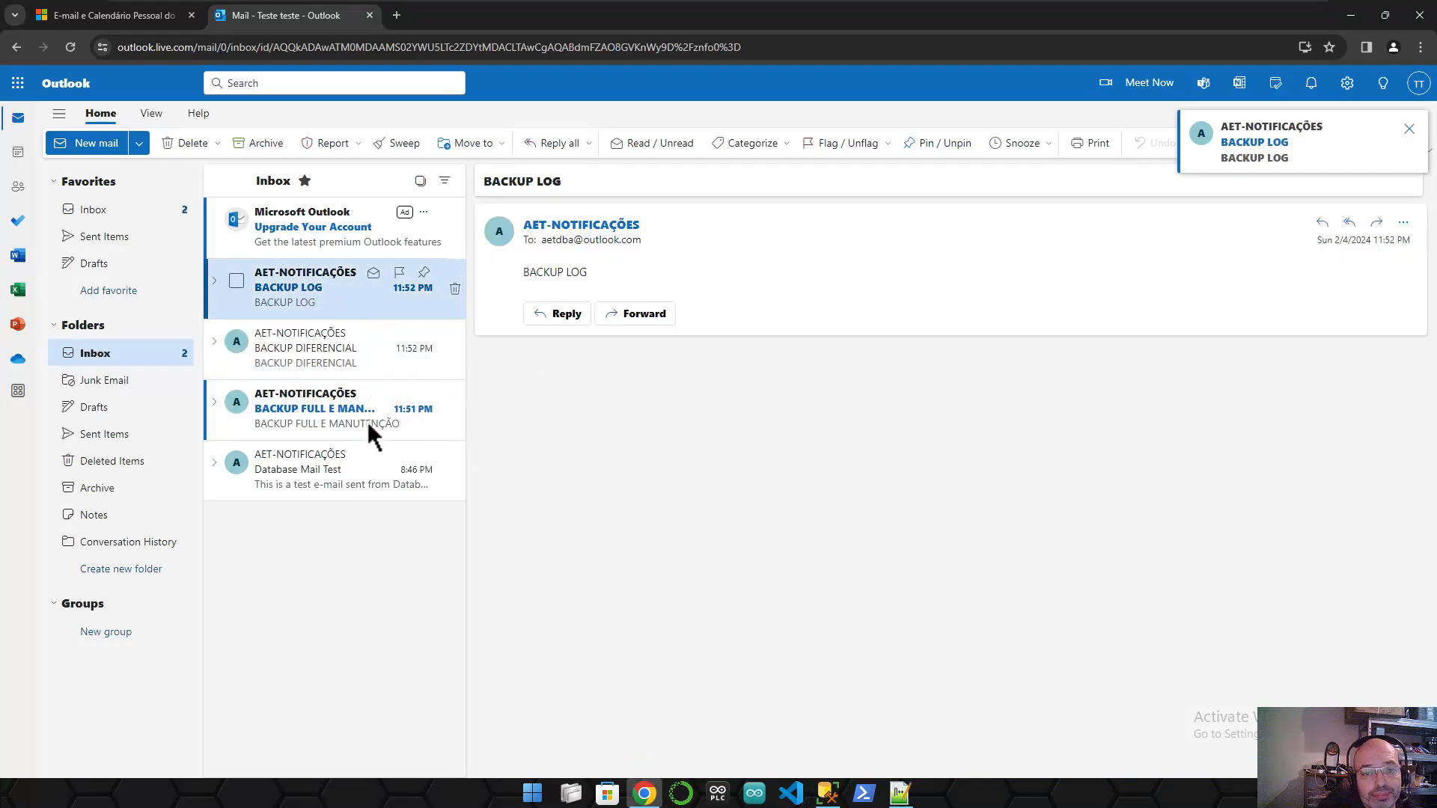
pyautogui.click(362, 418)
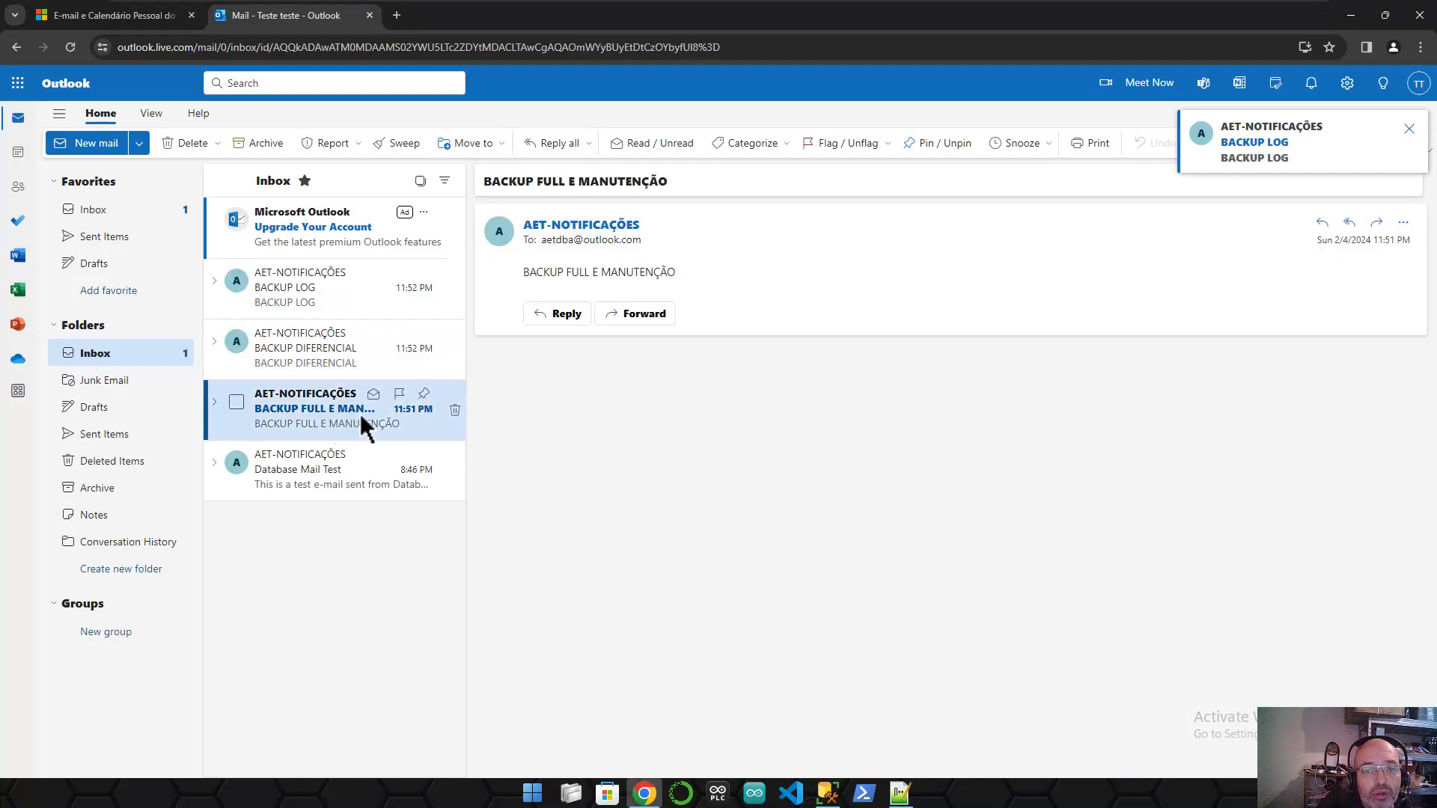
pyautogui.click(303, 473)
pyautogui.click(303, 340)
pyautogui.click(298, 304)
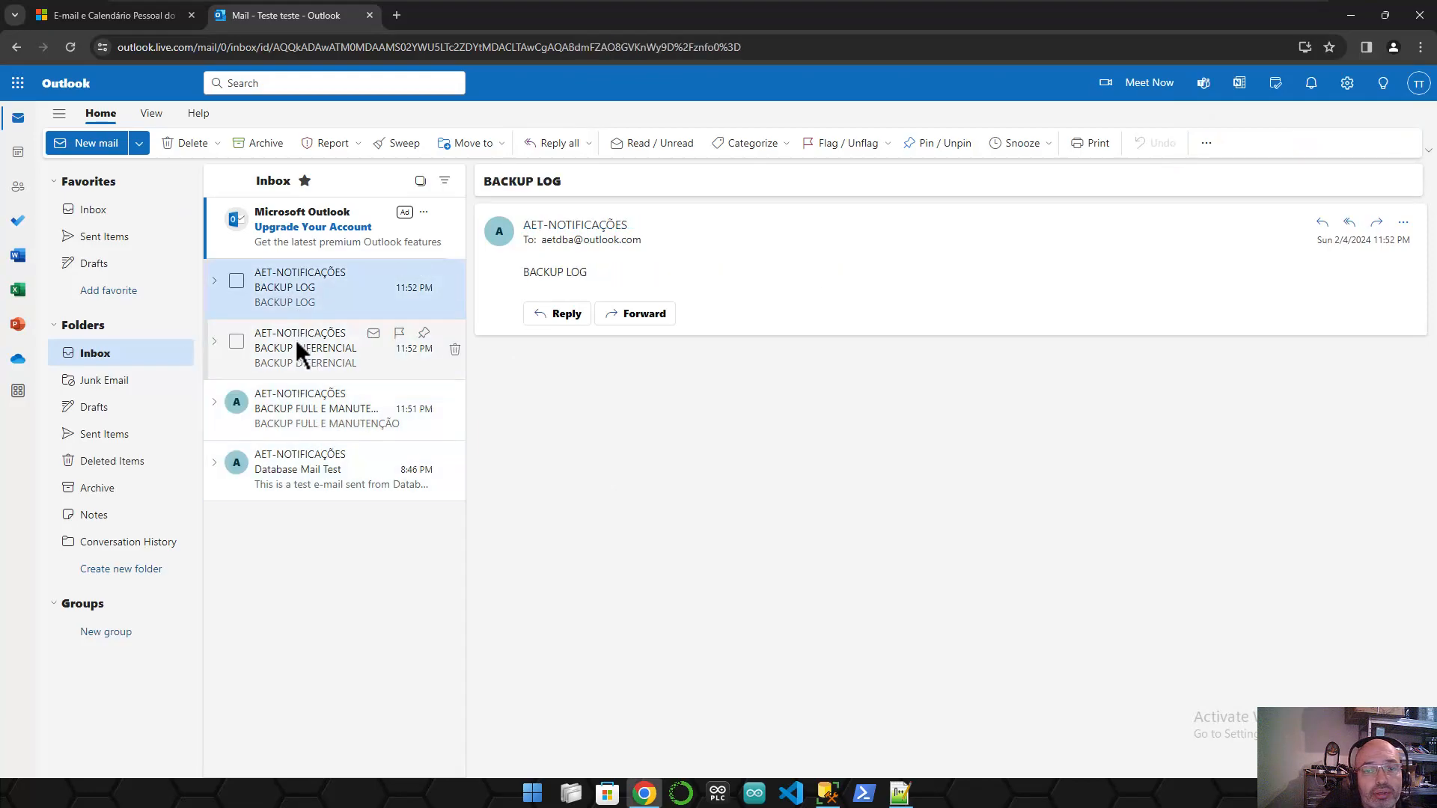
pyautogui.click(1349, 17)
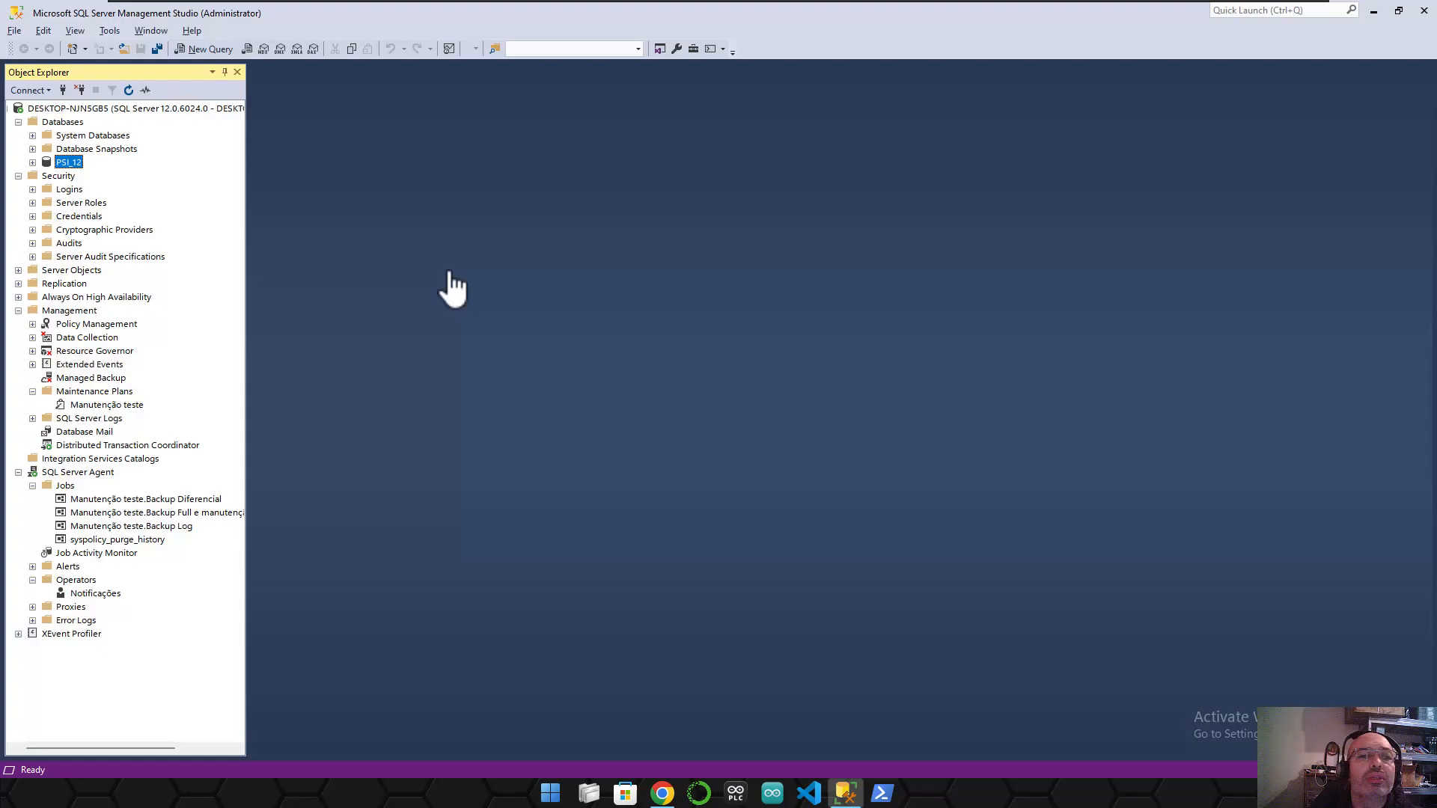
# - Launch the Generate Scripts wizard from the PSI_12 database's Tasks menu
pyautogui.rightClick(79, 166)
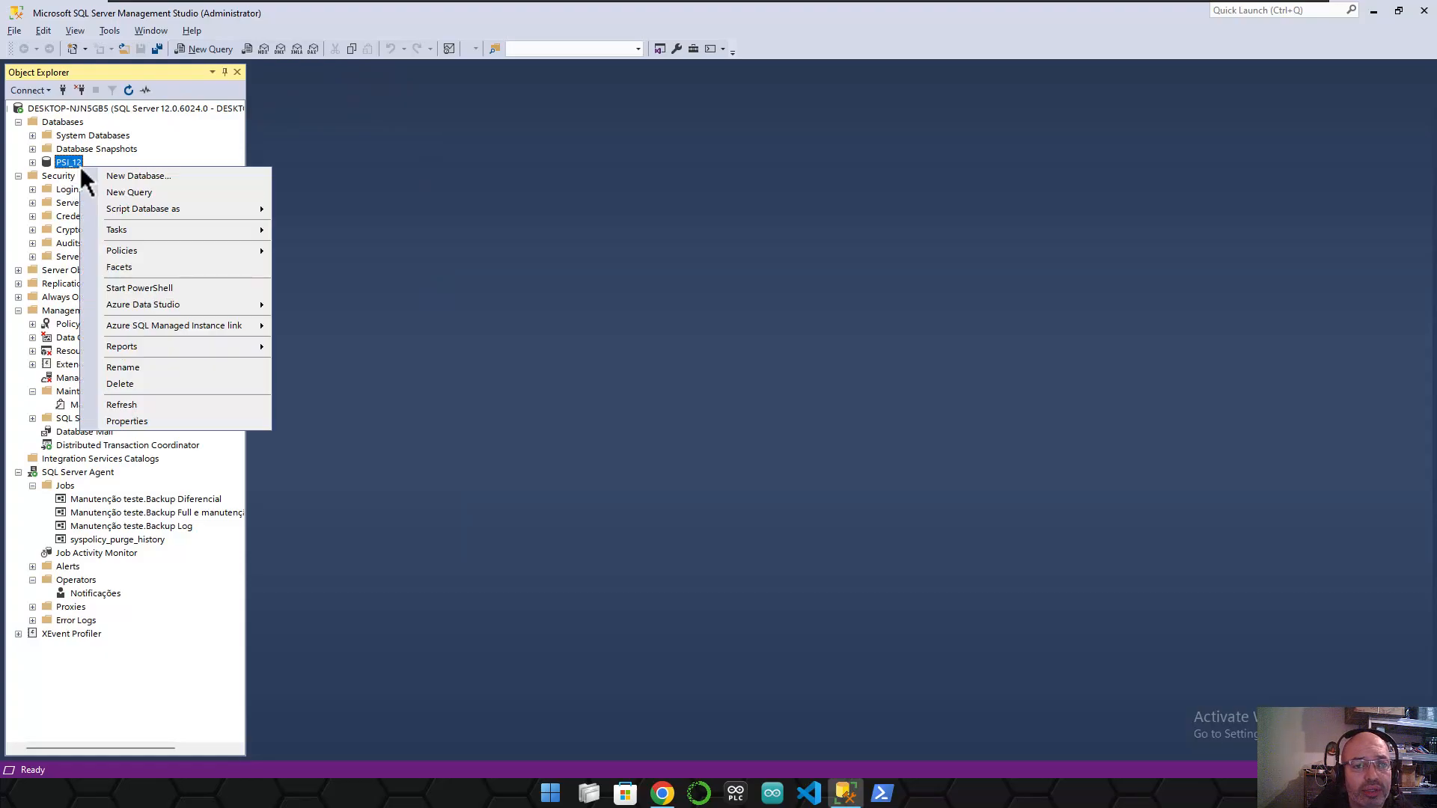
pyautogui.click(71, 163)
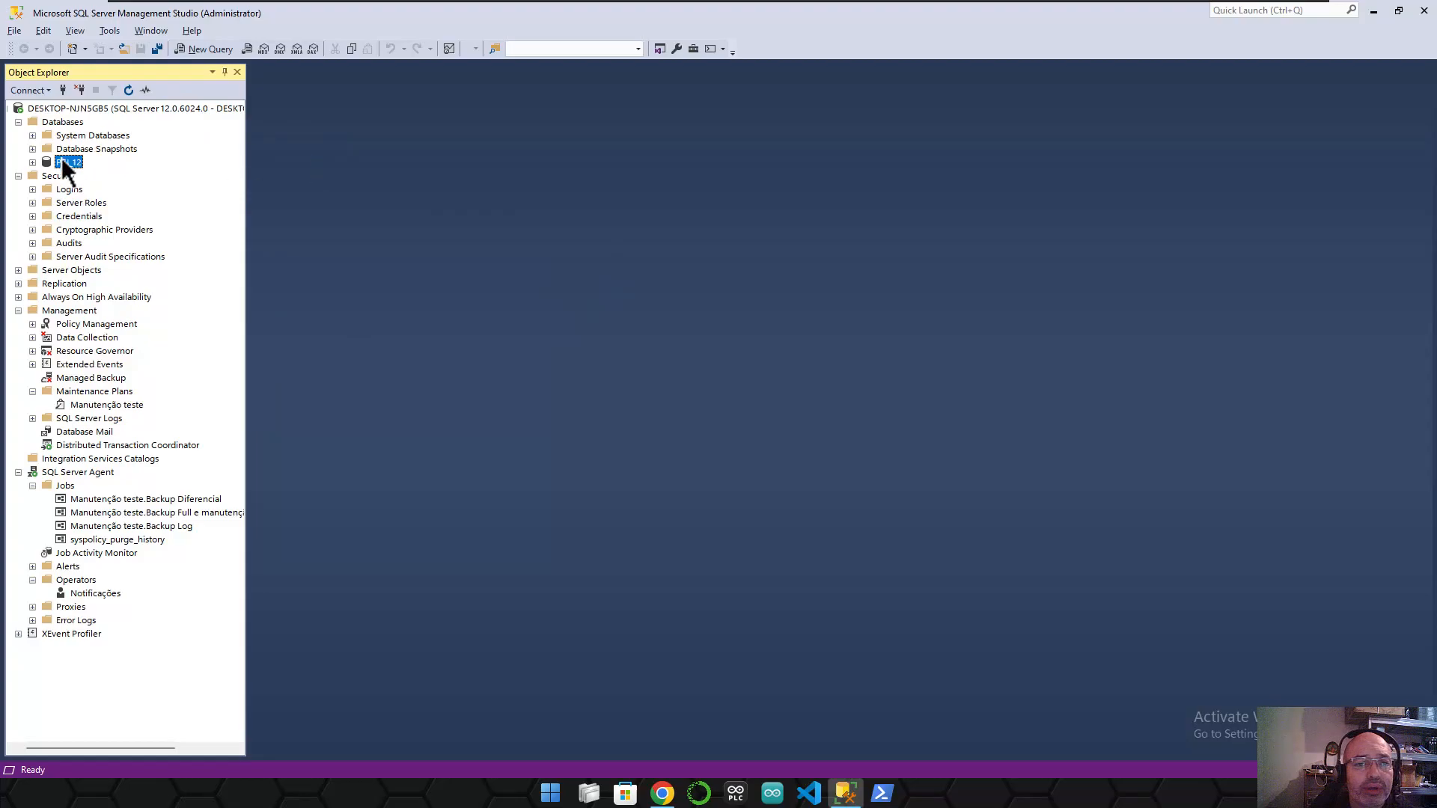
pyautogui.rightClick(81, 164)
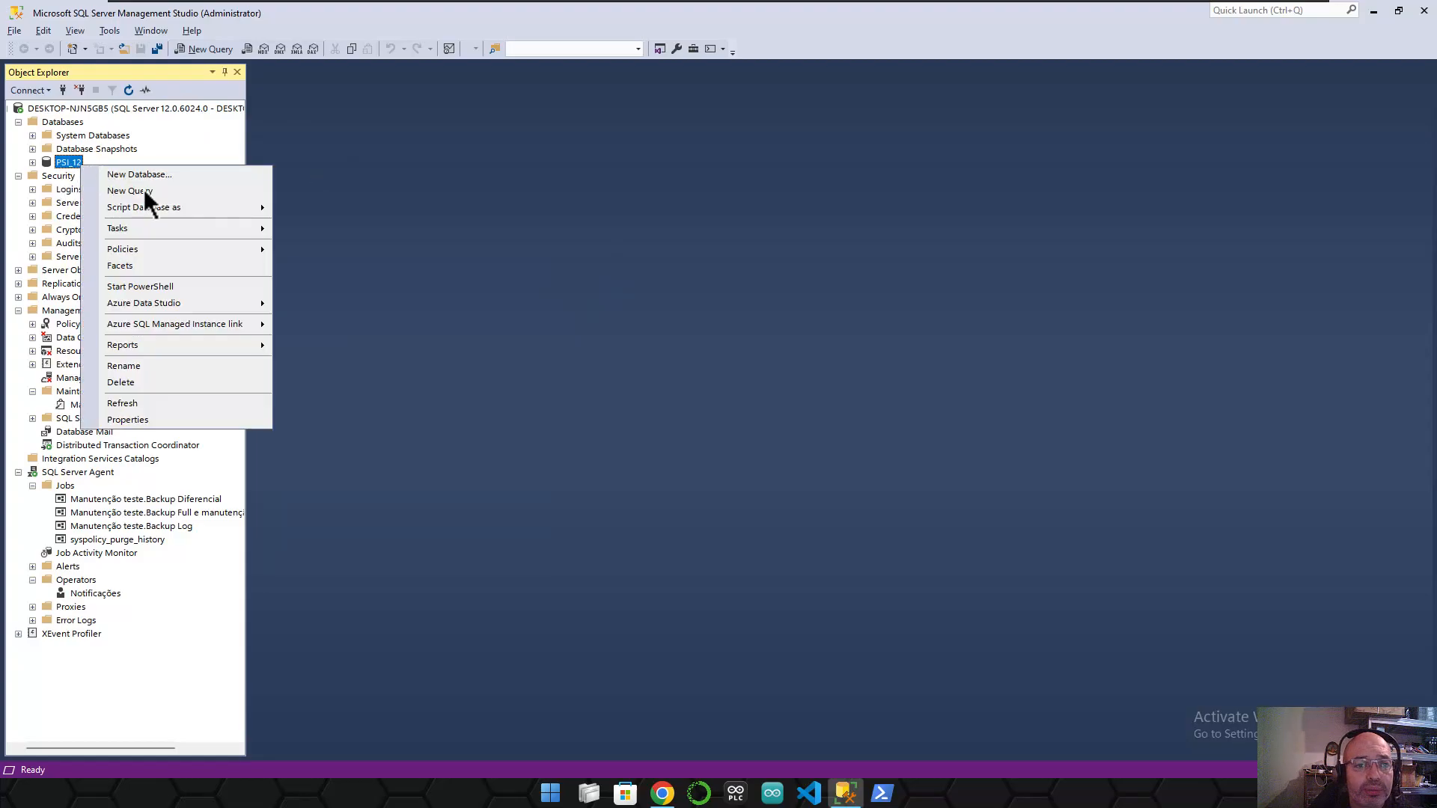
pyautogui.moveTo(159, 228)
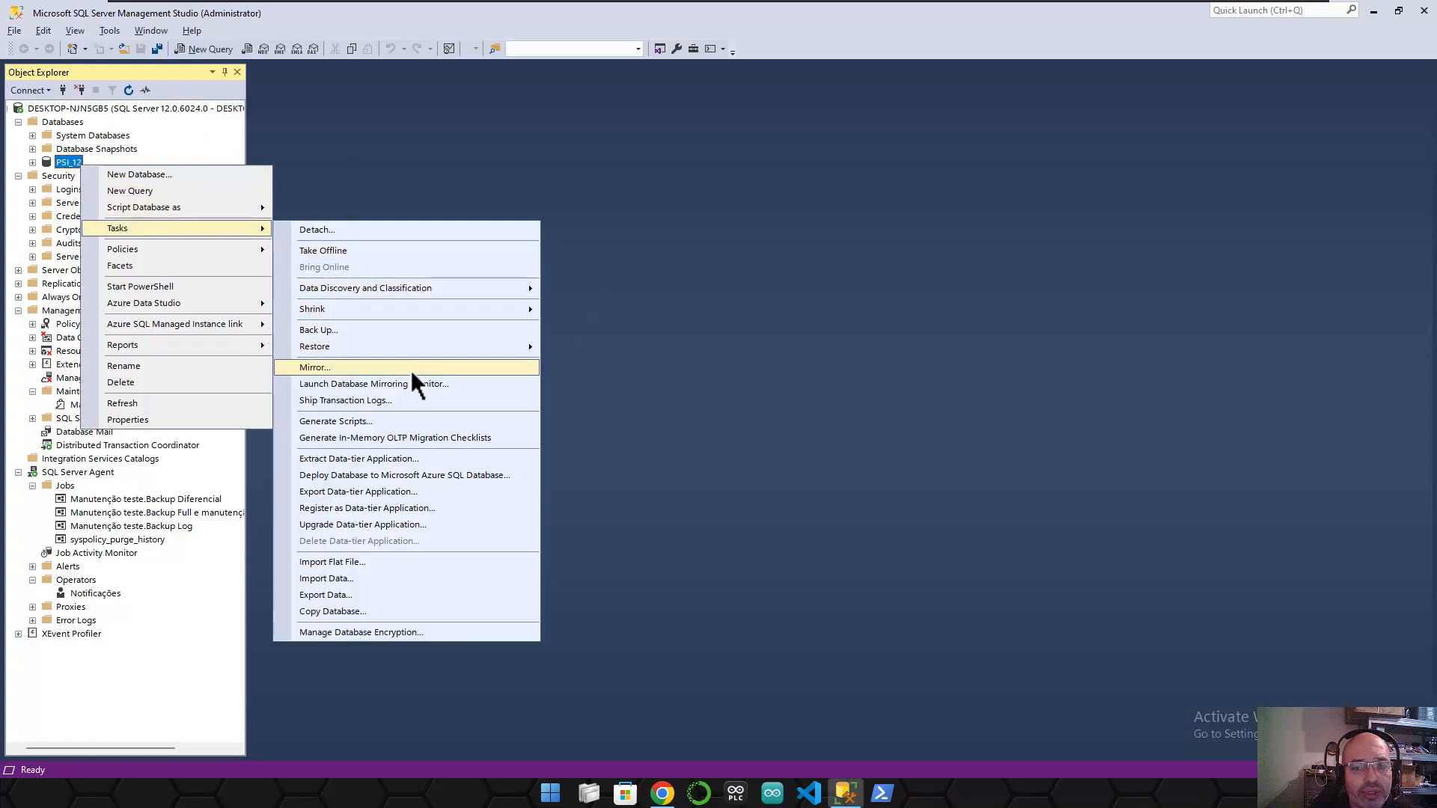
pyautogui.click(425, 420)
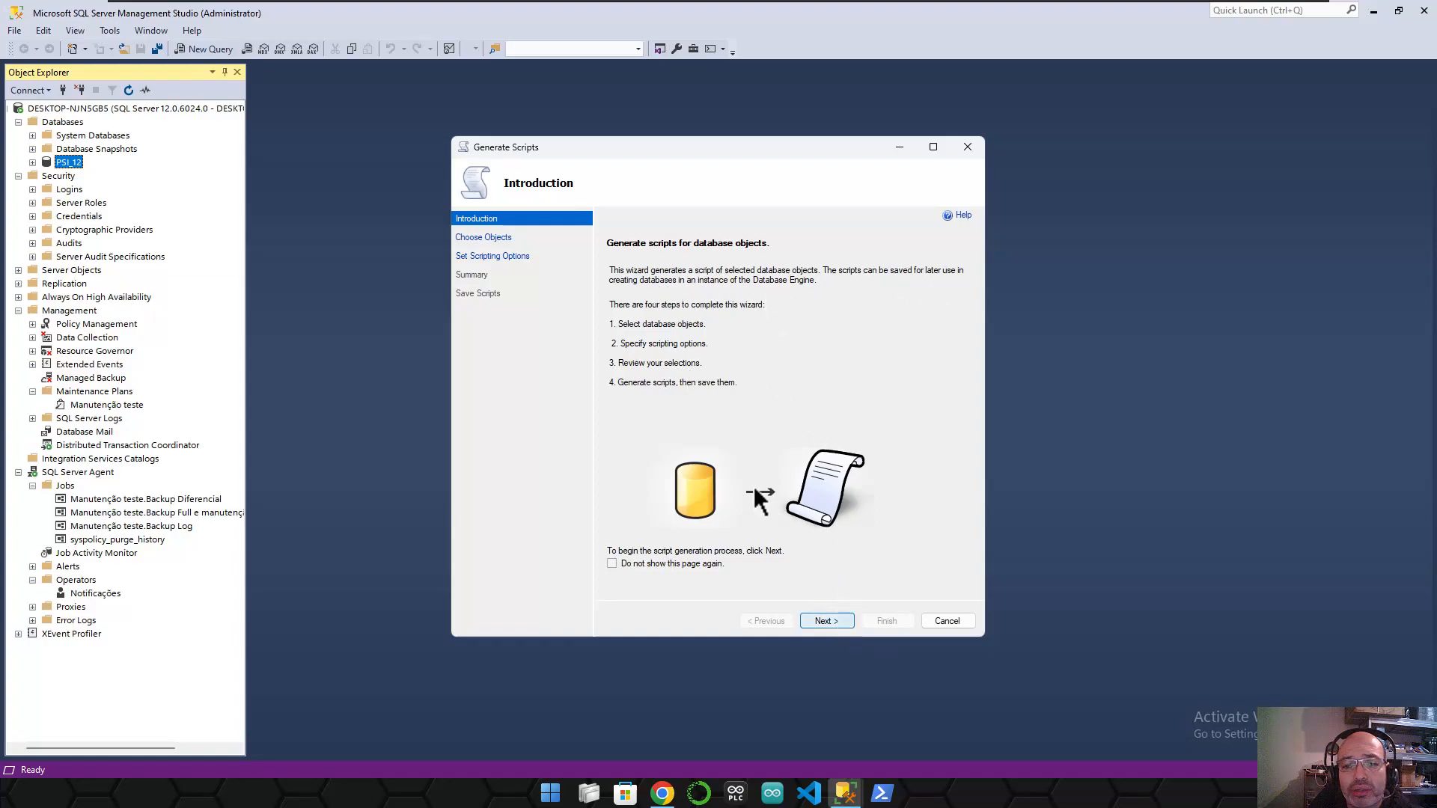
# - Script specific objects only: tables dbo.AWBuildVersion, dbo.DatabaseLog and dbo.ErrorLog
pyautogui.click(839, 618)
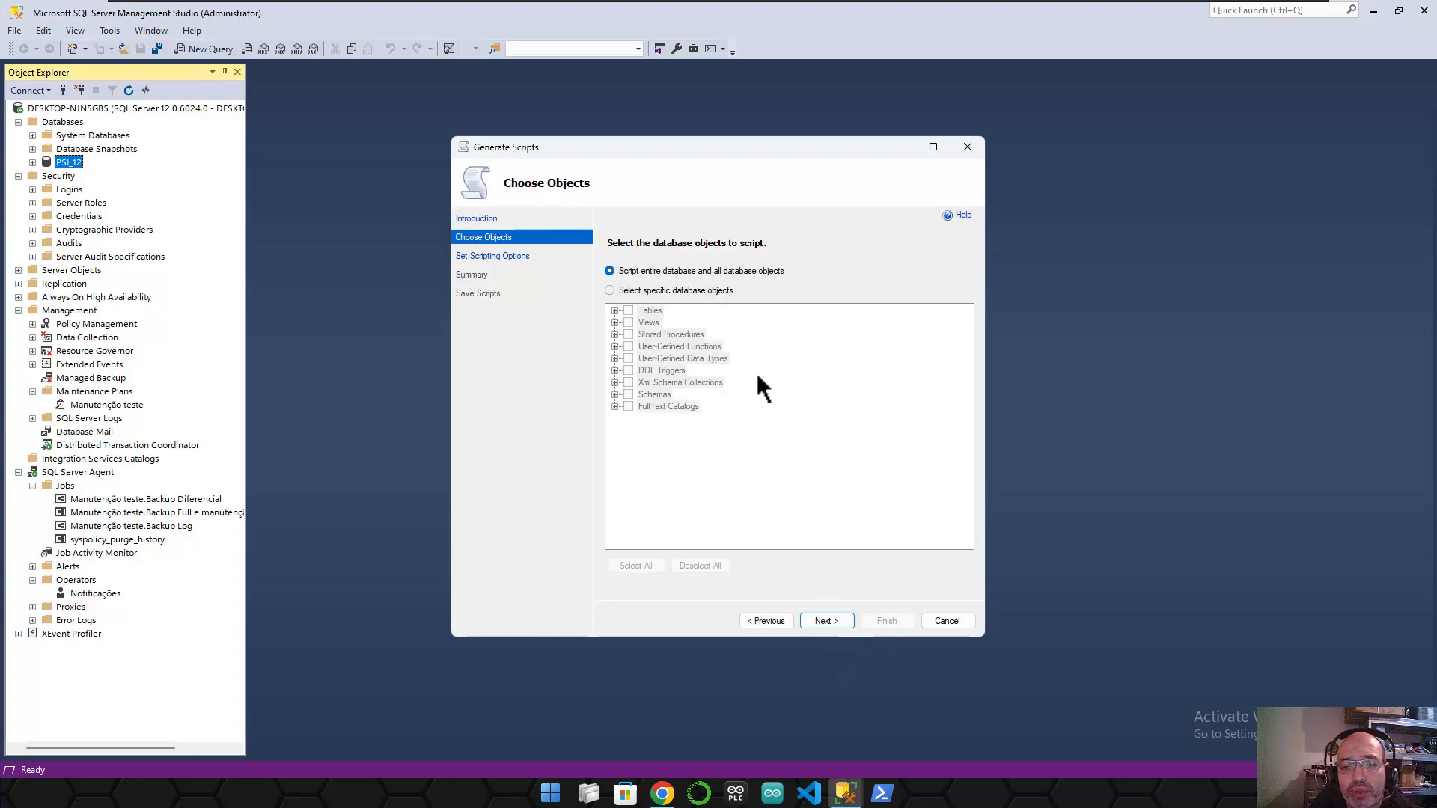
pyautogui.click(609, 291)
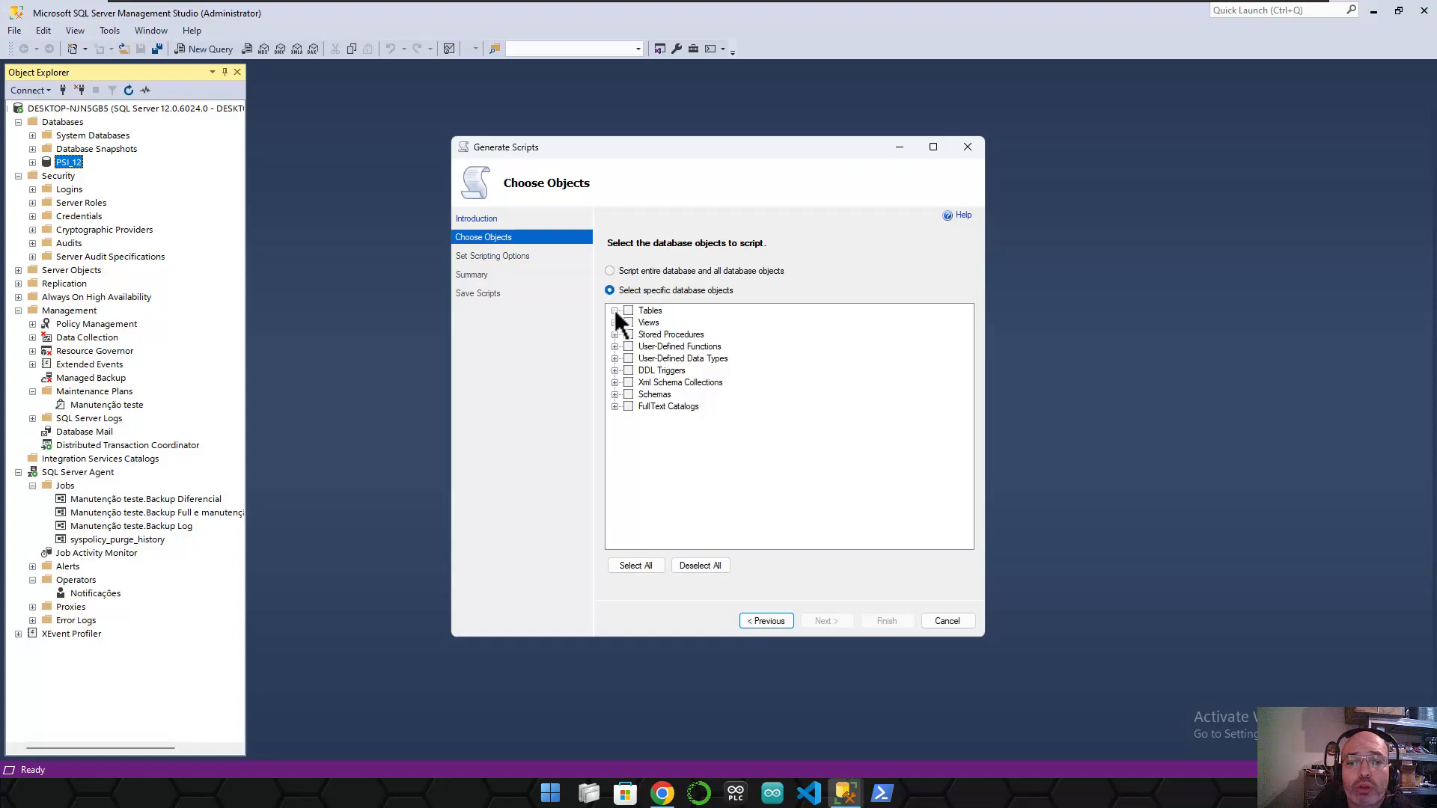
pyautogui.click(614, 310)
pyautogui.click(641, 322)
pyautogui.click(642, 335)
pyautogui.click(643, 347)
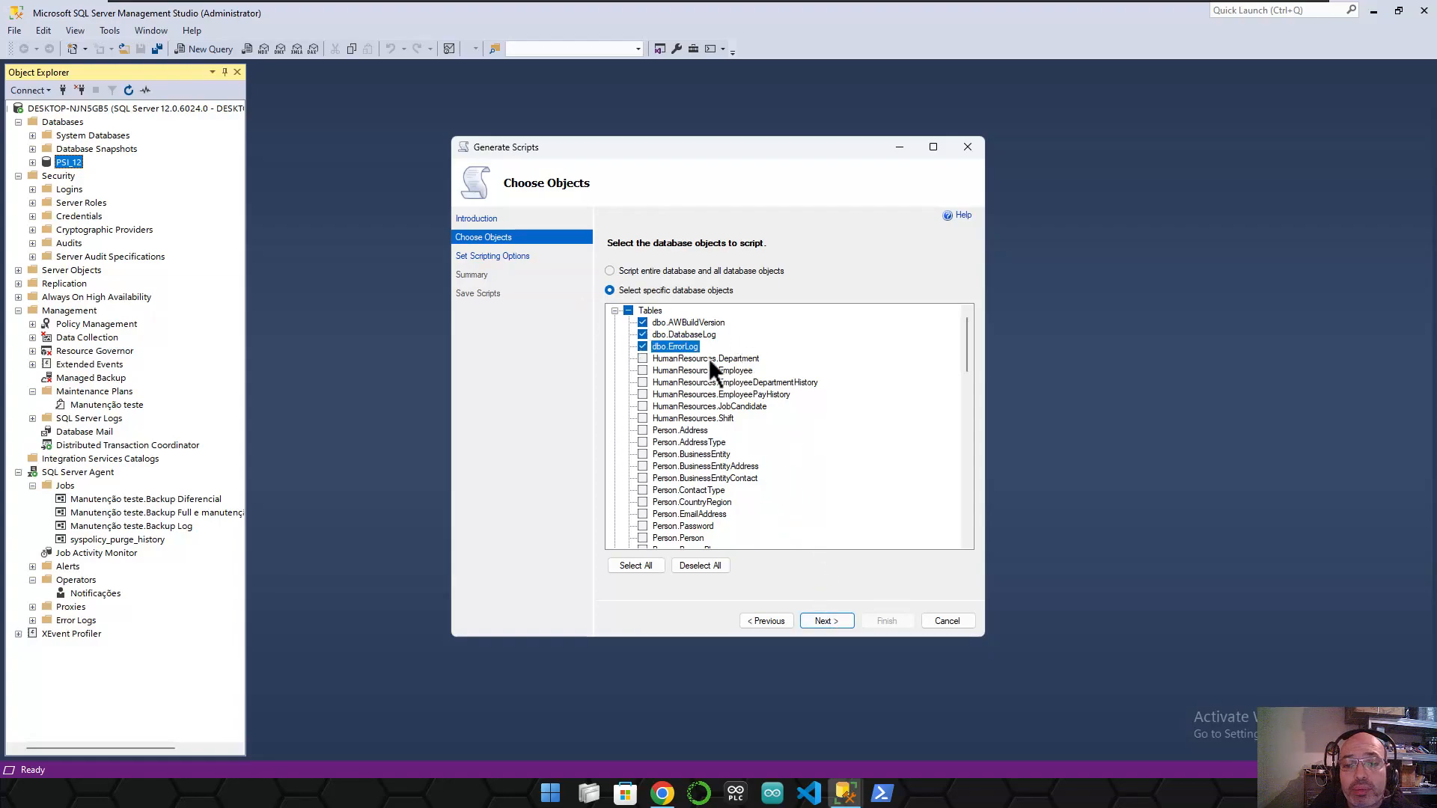
pyautogui.click(823, 622)
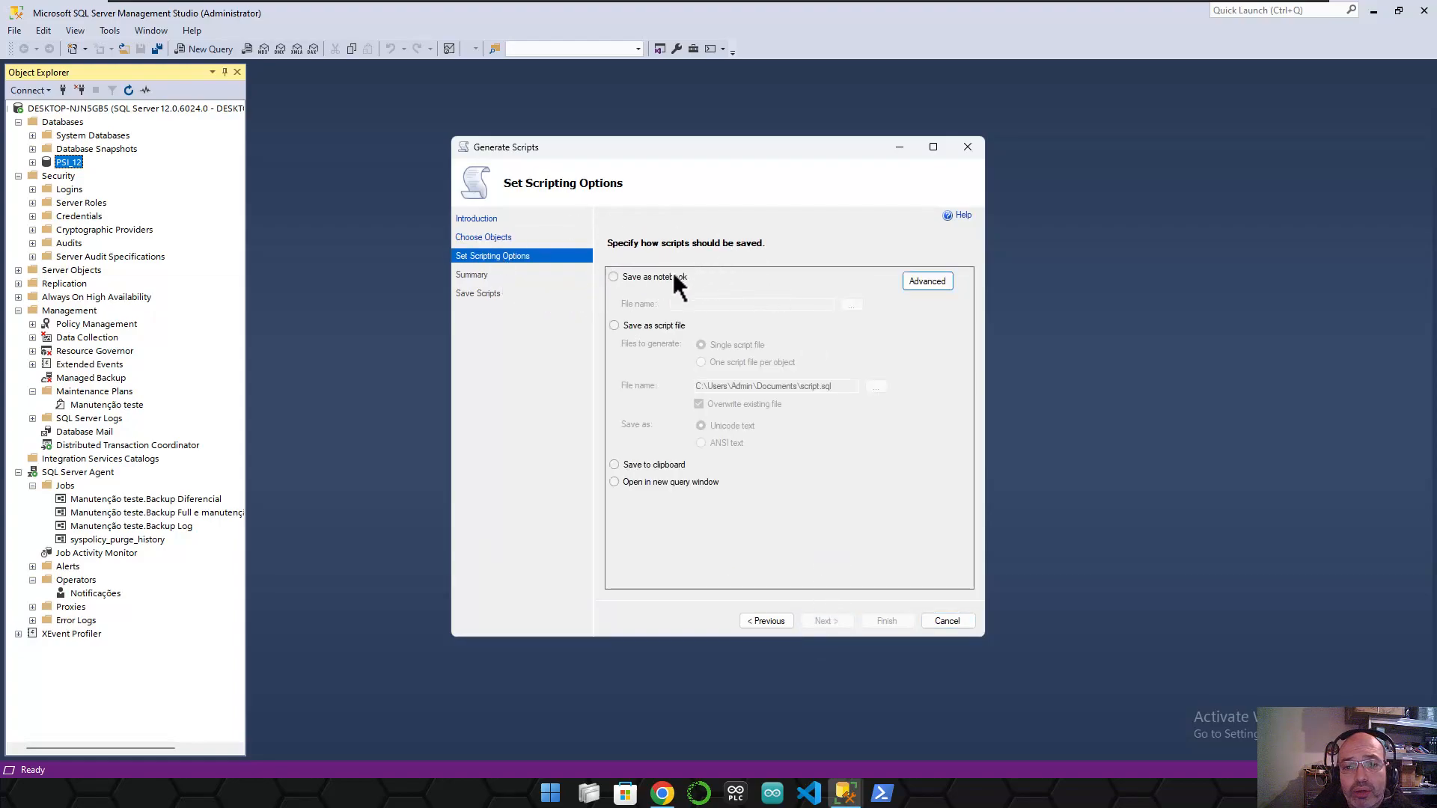
# - Save the output as a single script.sql file and bring up Advanced Scripting Options
pyautogui.click(645, 277)
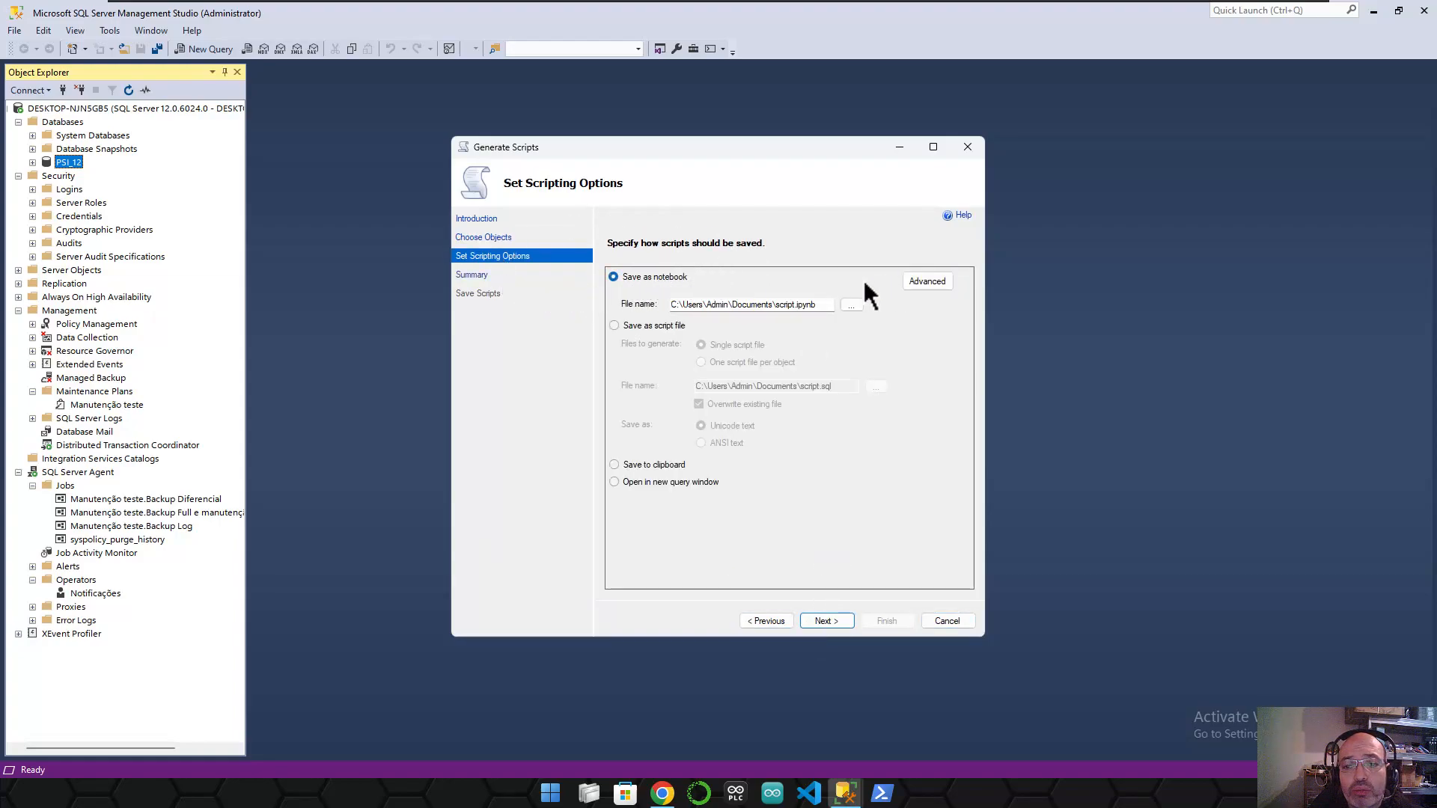
pyautogui.click(658, 327)
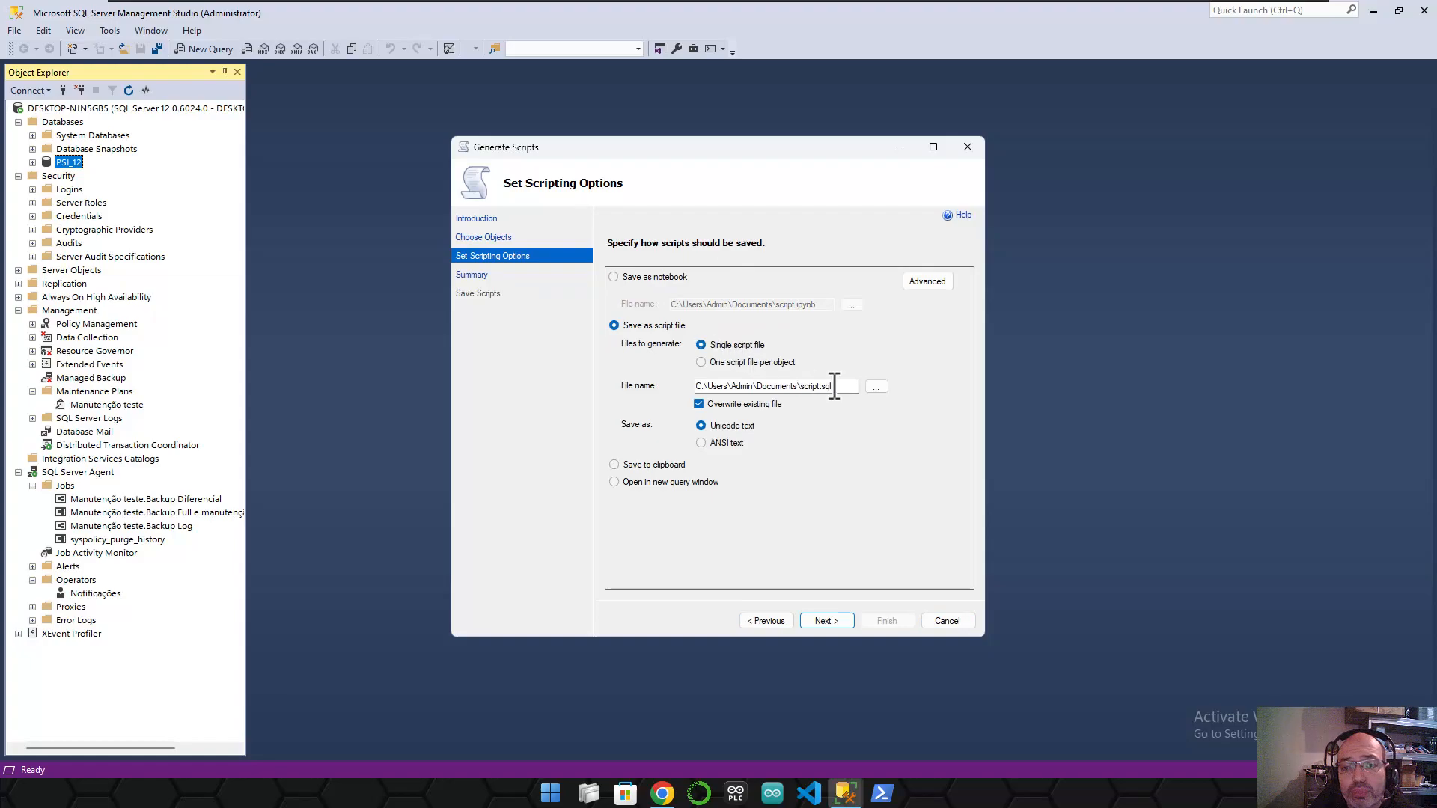
pyautogui.moveTo(800, 386); pyautogui.dragTo(849, 386)
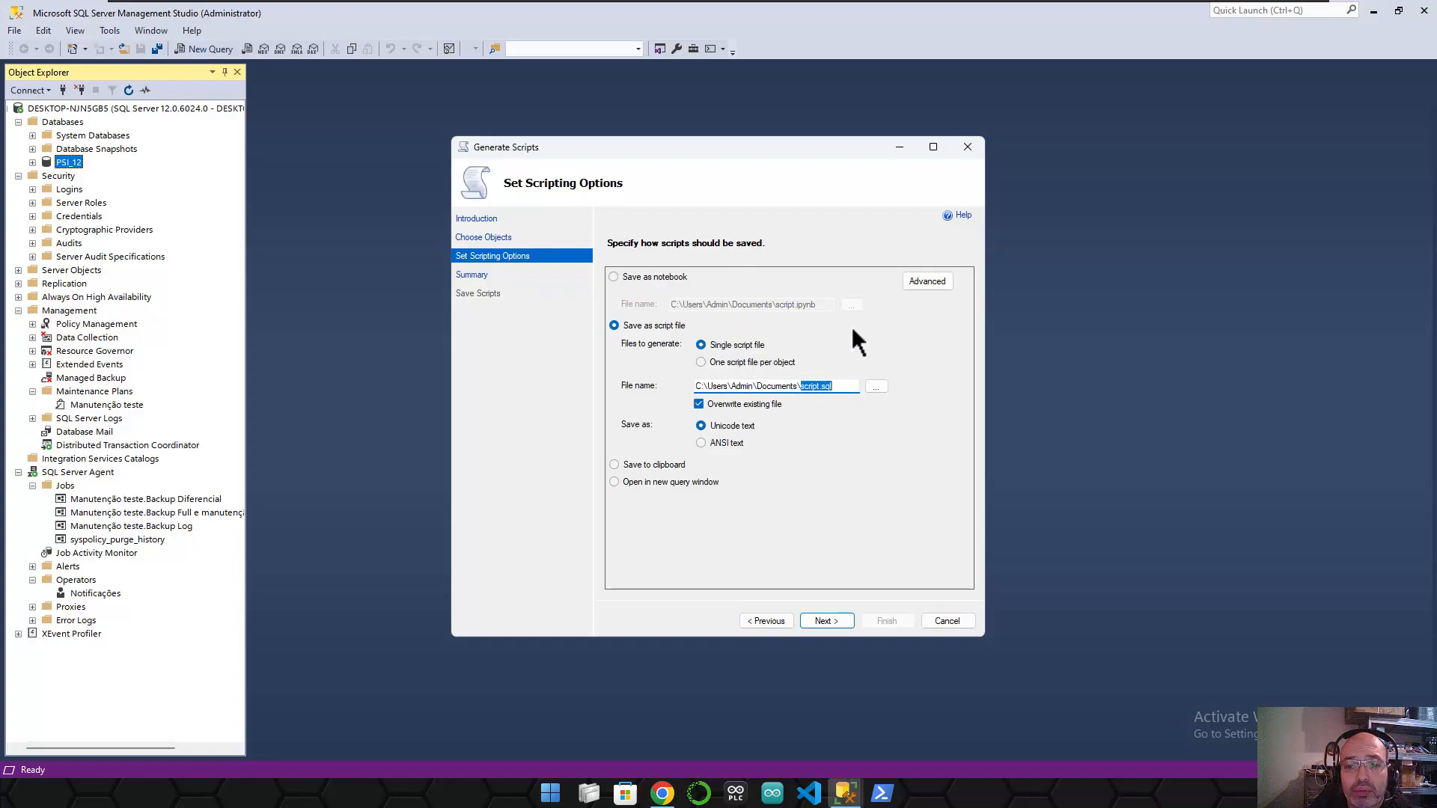
pyautogui.click(925, 285)
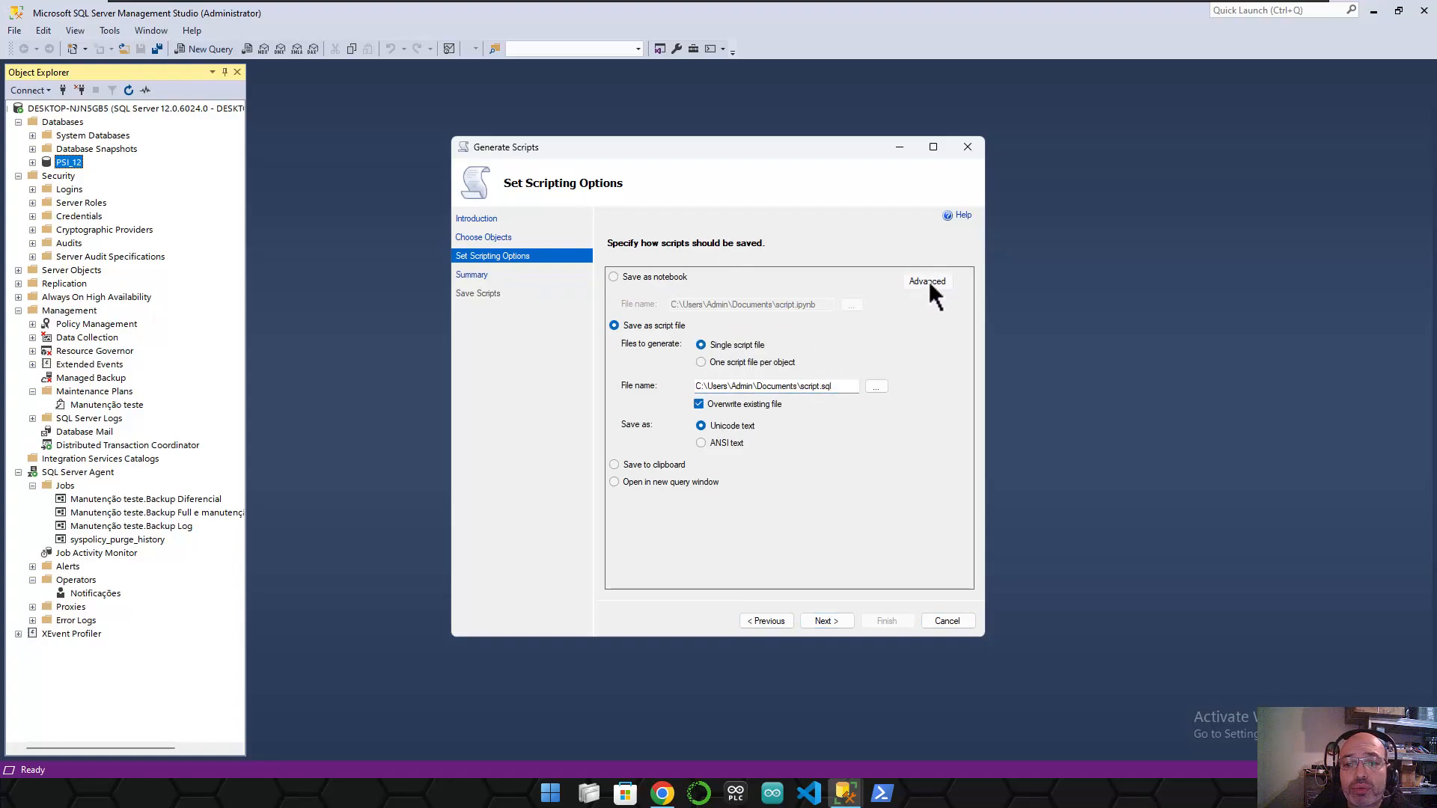
pyautogui.moveTo(727, 252); pyautogui.dragTo(732, 164)
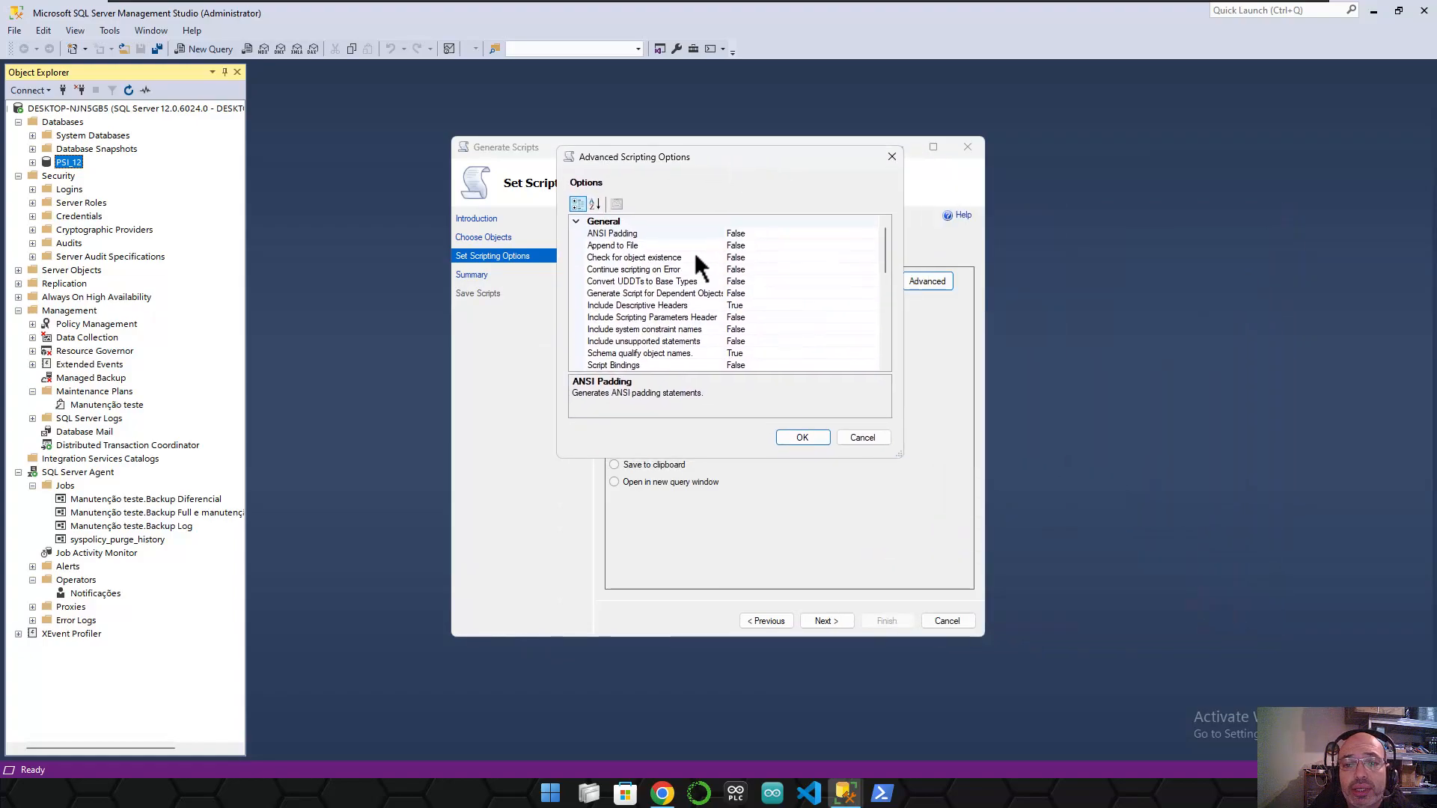
# - Look through the advanced options, leaving the target server version unchanged
pyautogui.moveTo(886, 244); pyautogui.dragTo(900, 273)
pyautogui.click(815, 317)
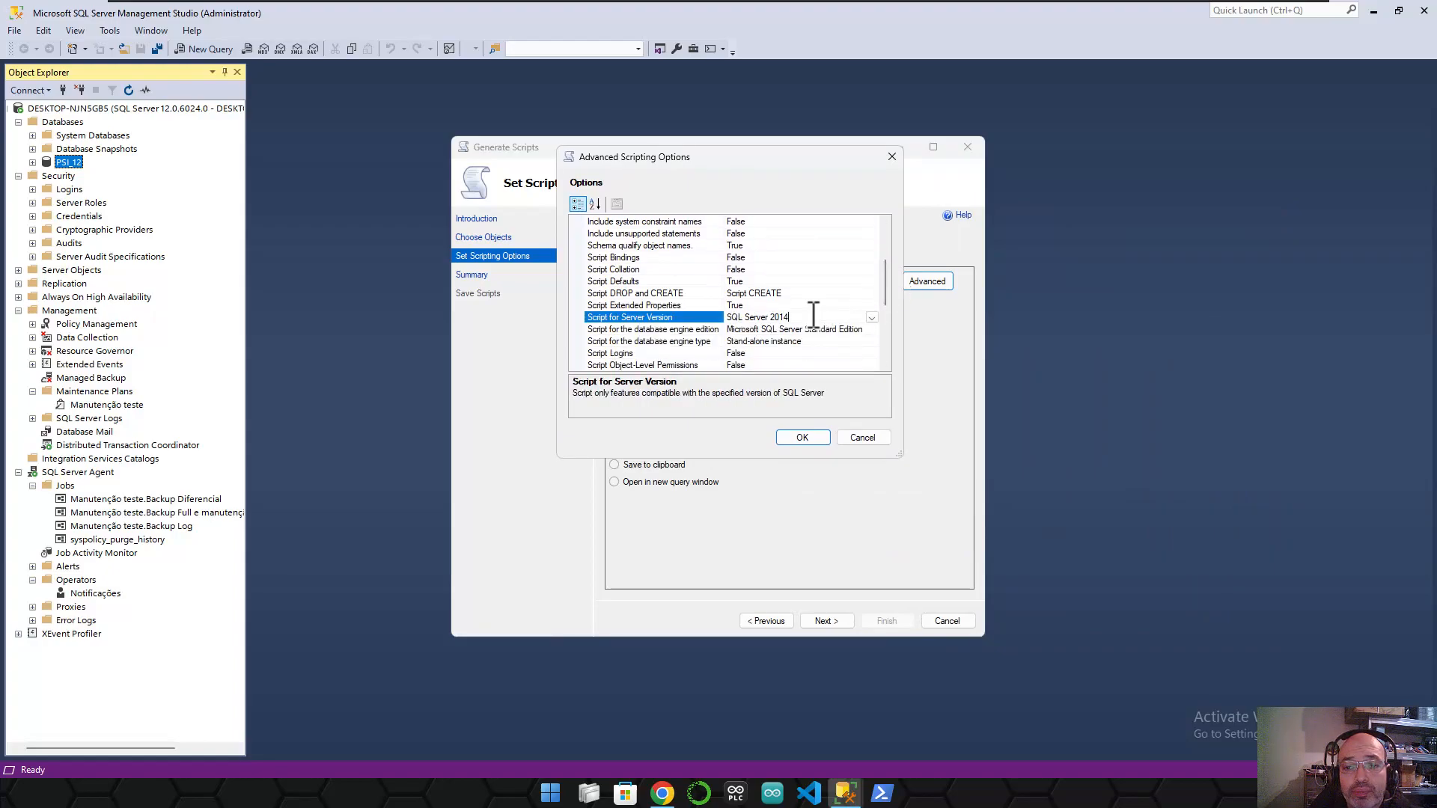
pyautogui.click(872, 318)
pyautogui.click(888, 289)
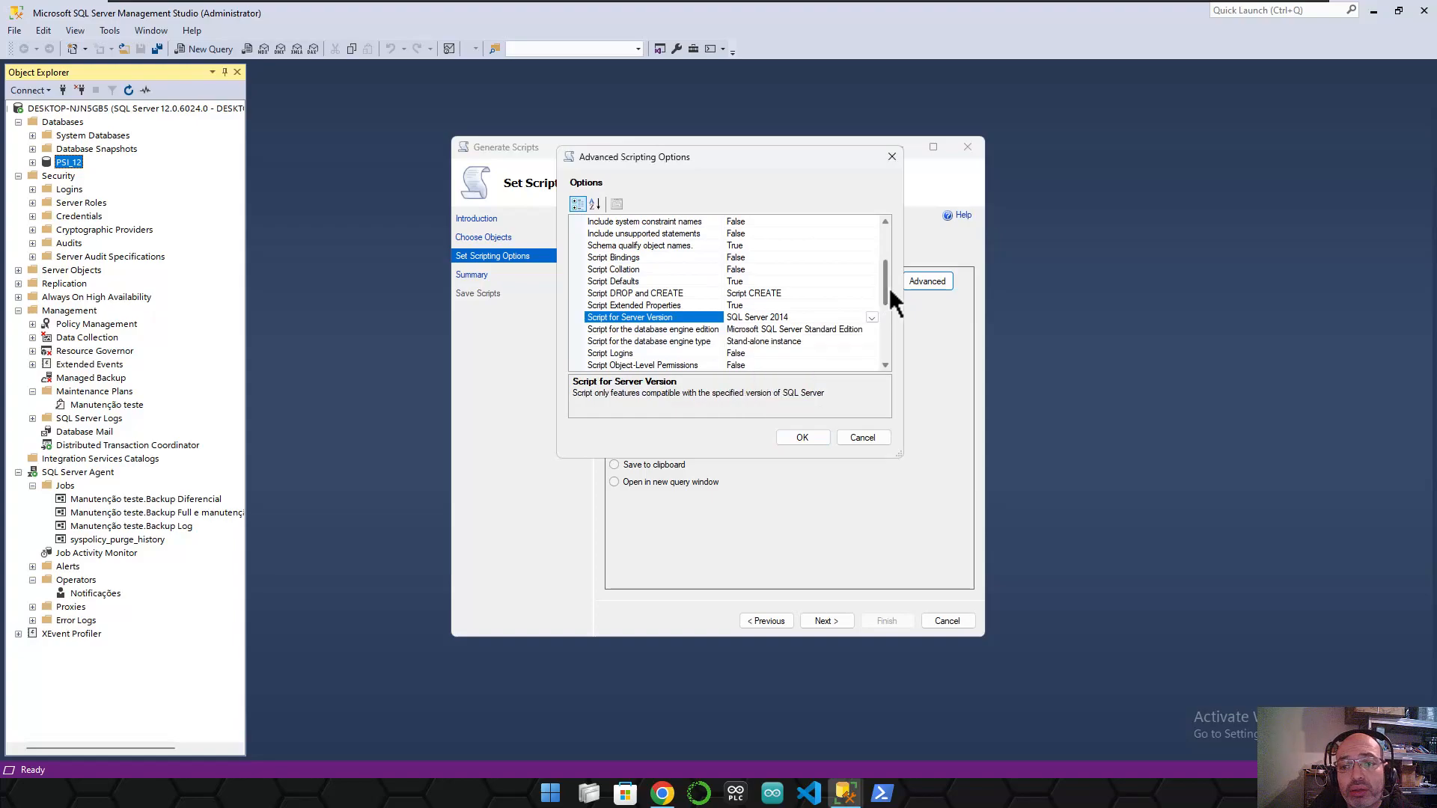
pyautogui.moveTo(887, 285); pyautogui.dragTo(888, 306)
pyautogui.click(645, 283)
pyautogui.scroll(-1, 645, 283)
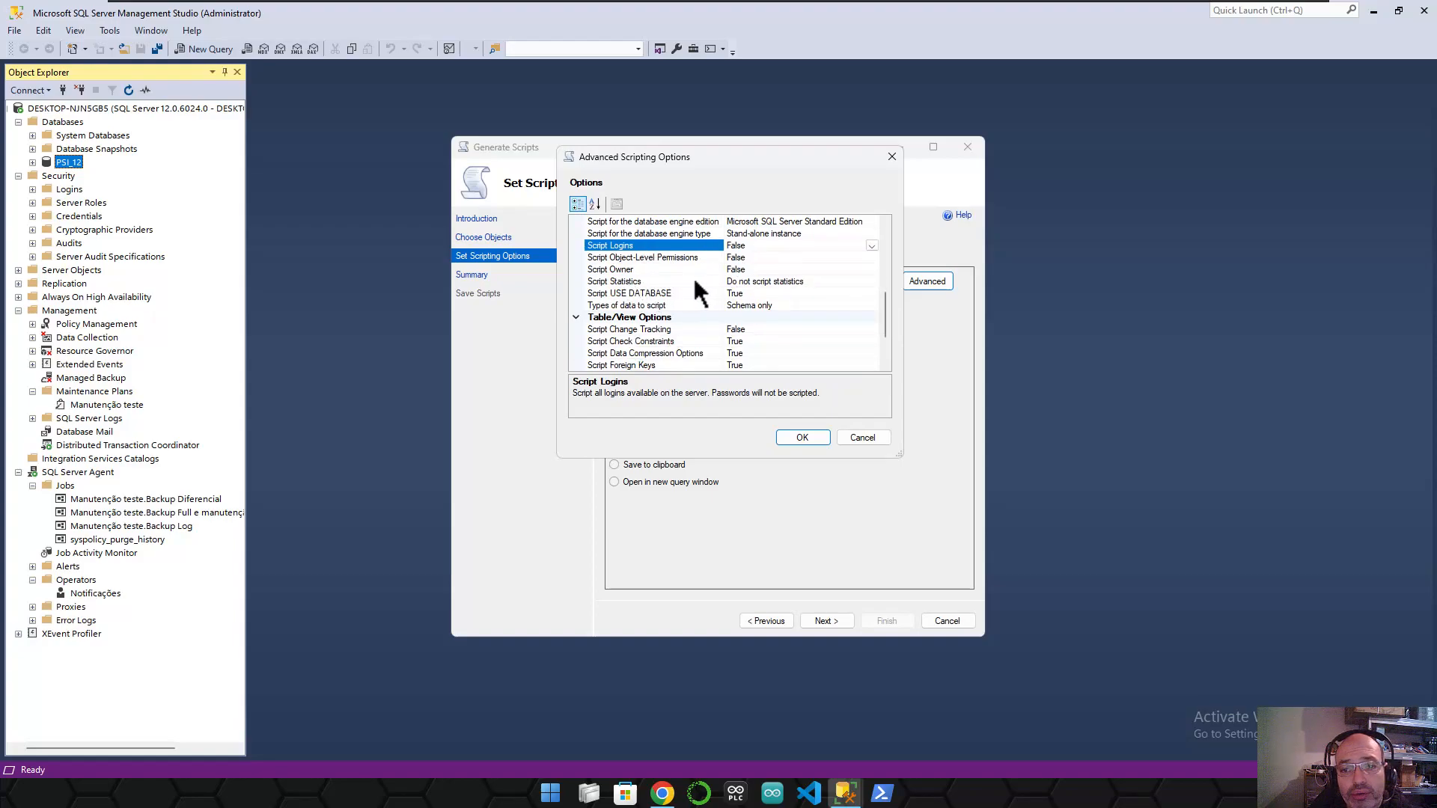
pyautogui.scroll(-2, 695, 284)
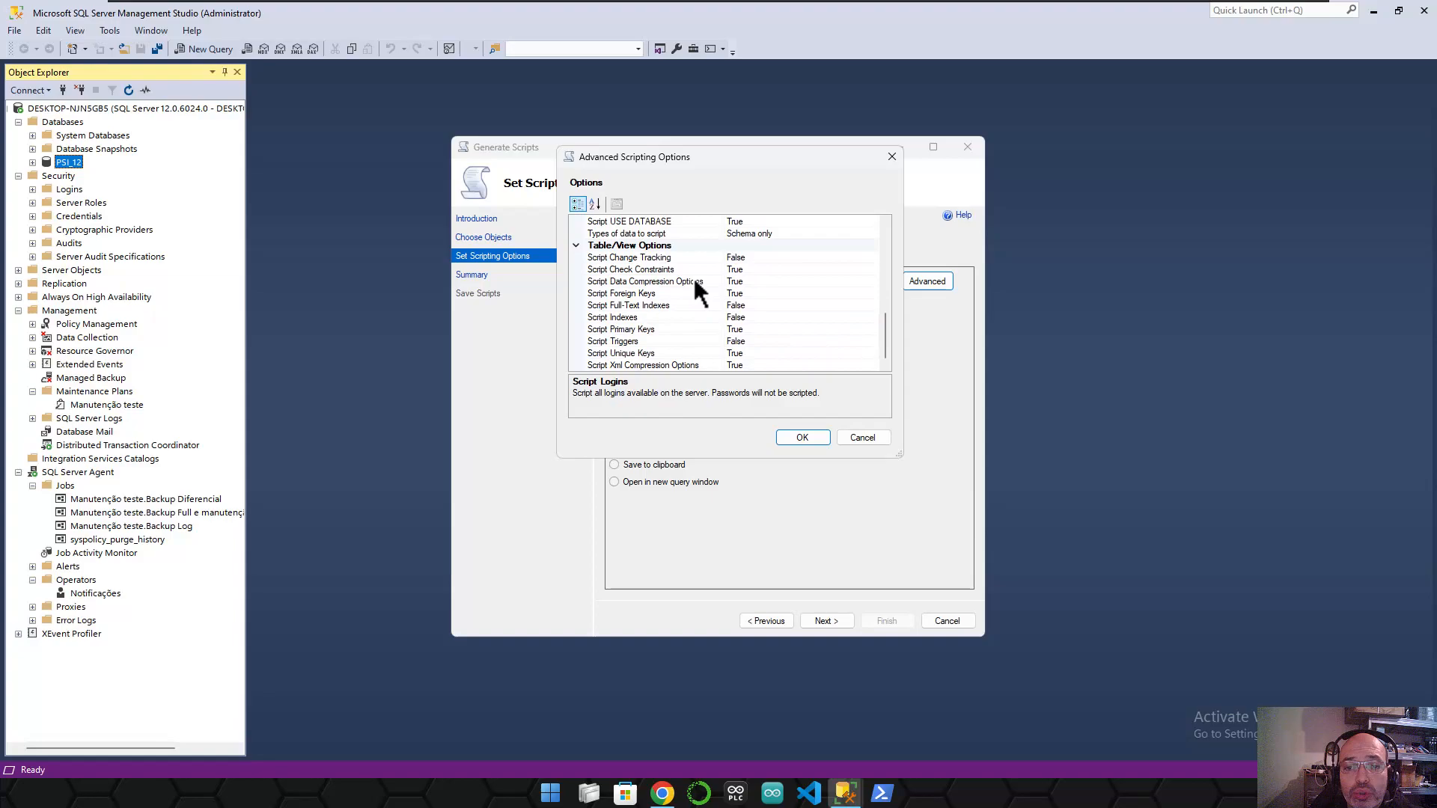
pyautogui.moveTo(885, 334); pyautogui.dragTo(884, 238)
pyautogui.moveTo(899, 452); pyautogui.dragTo(1066, 674)
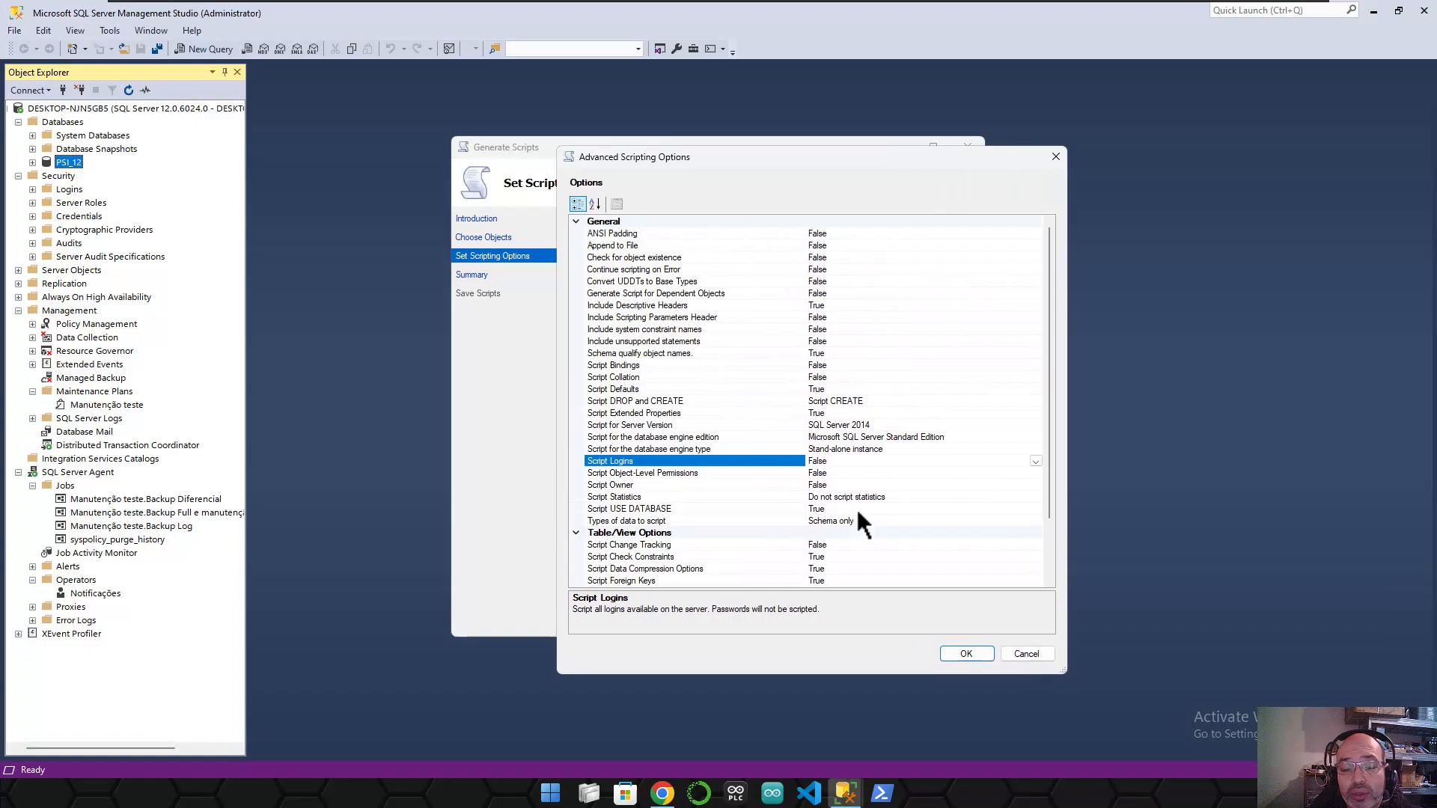
pyautogui.scroll(-2, 855, 504)
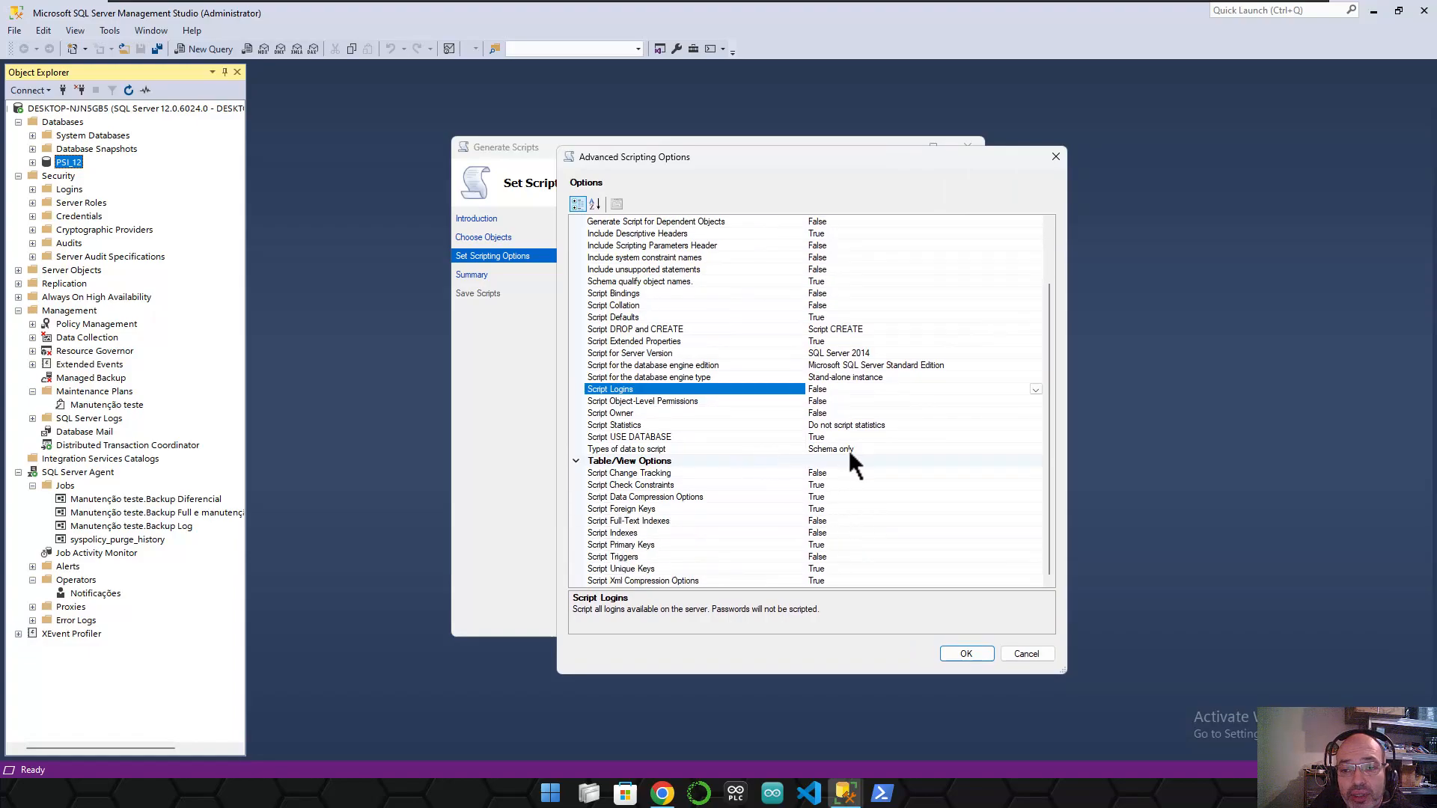
# - Set 'Types of data to script' to 'Schema and data'
pyautogui.click(609, 450)
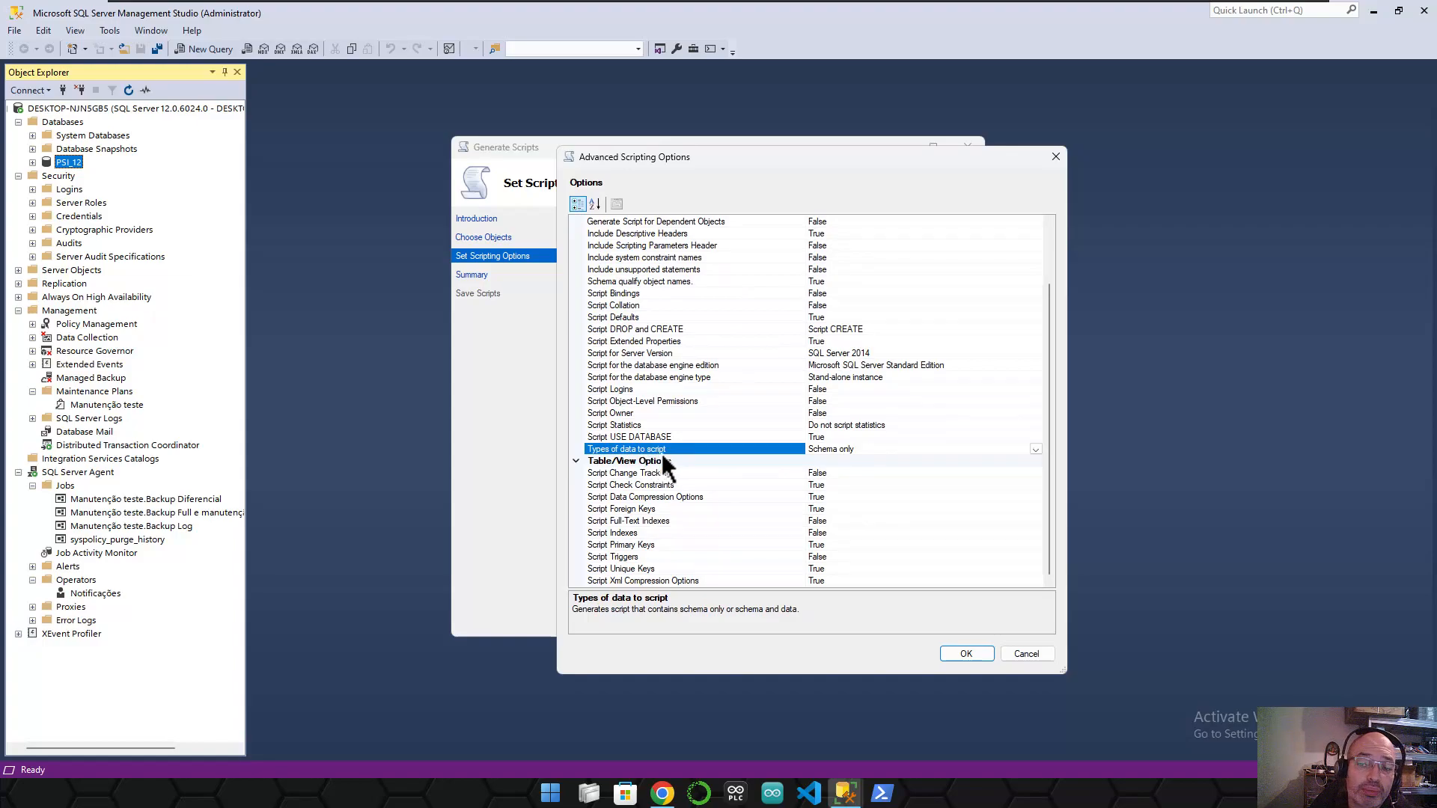
pyautogui.click(1035, 449)
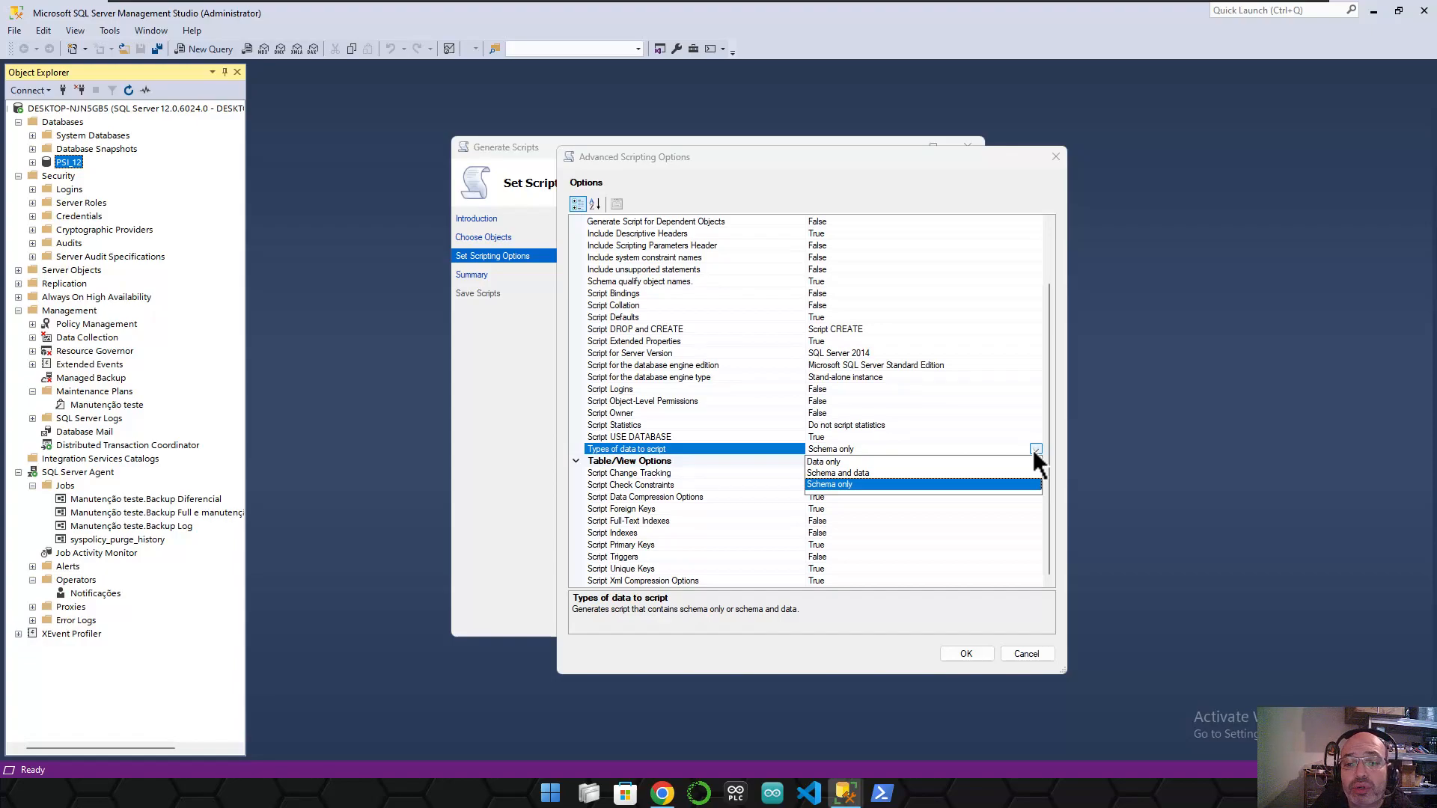
pyautogui.click(910, 461)
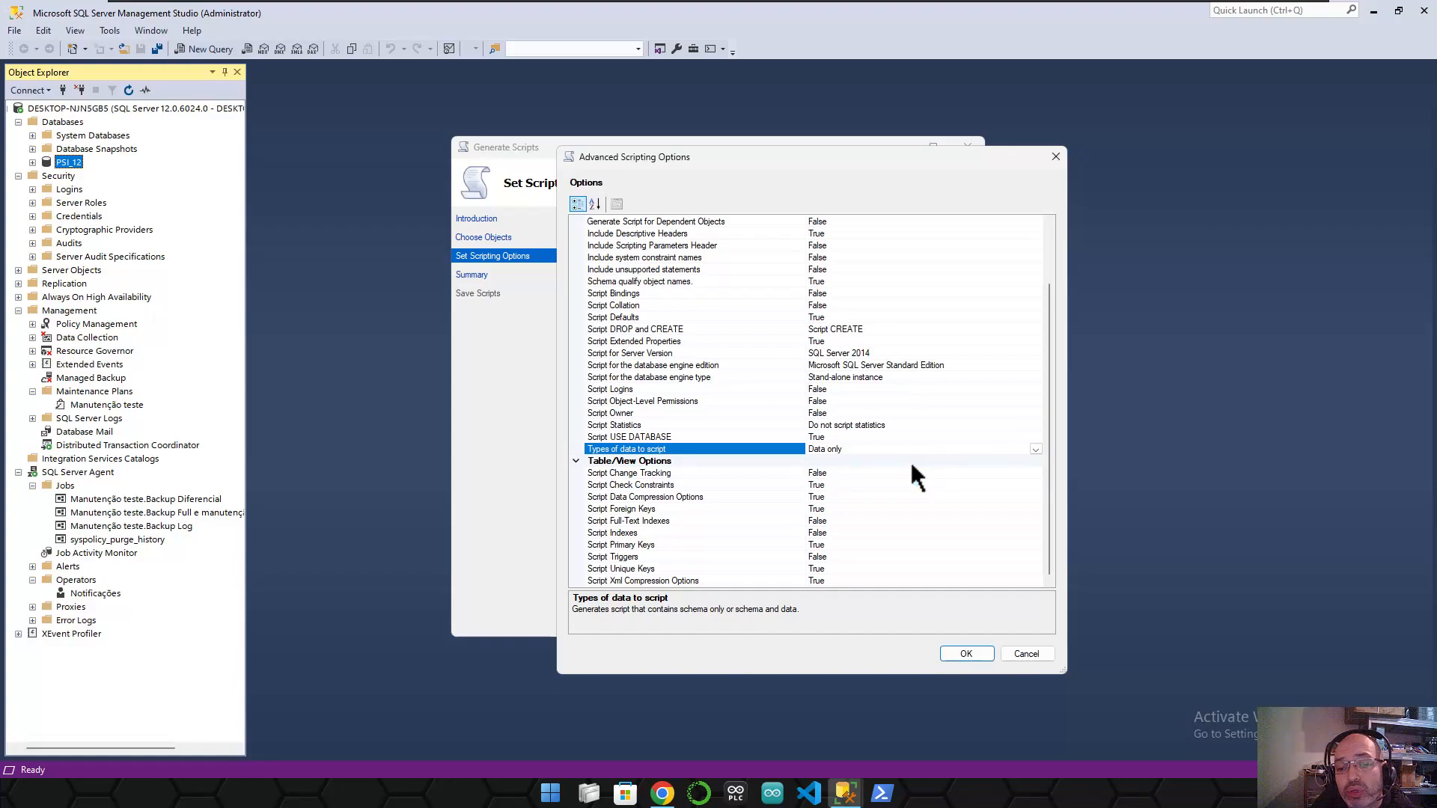
pyautogui.click(1036, 449)
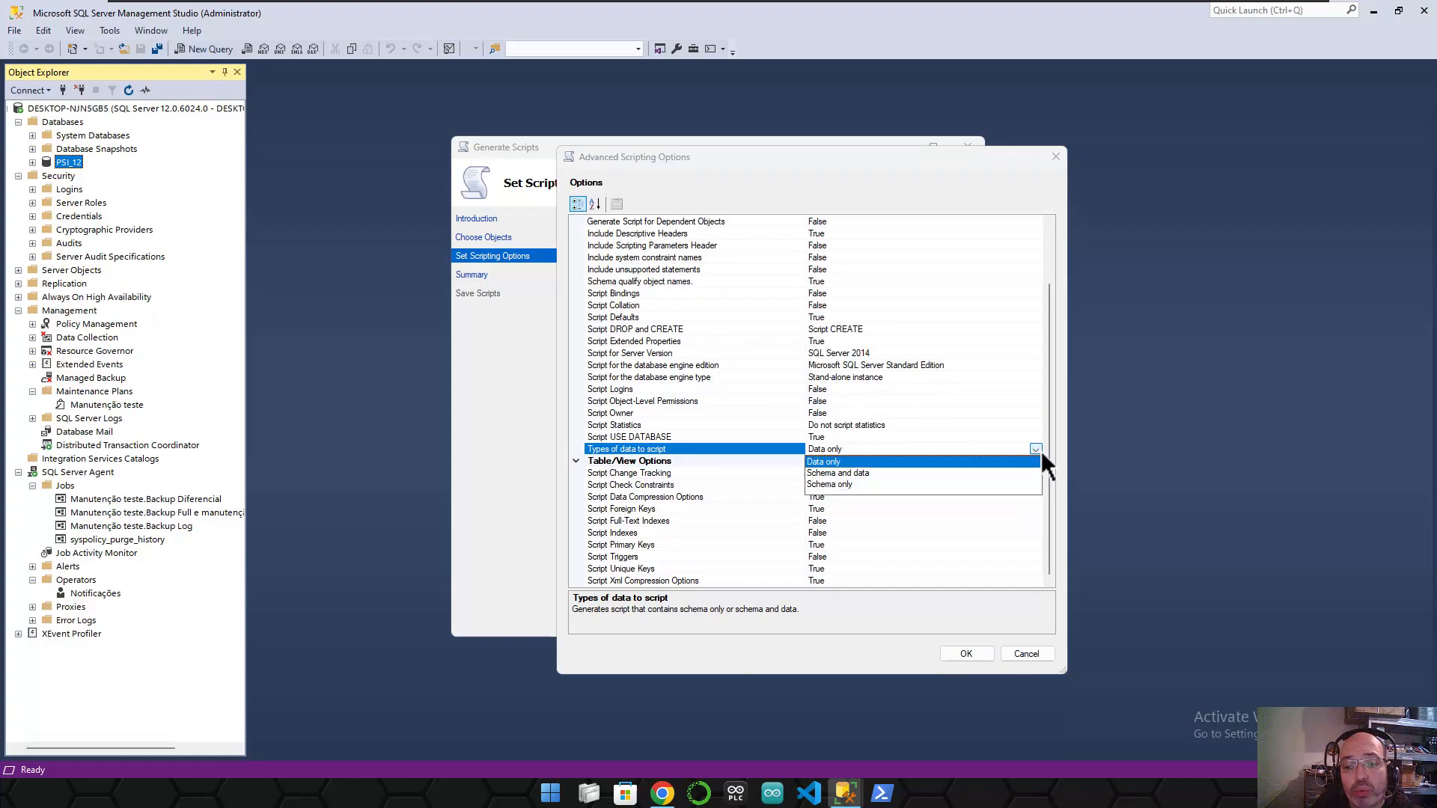
pyautogui.click(845, 472)
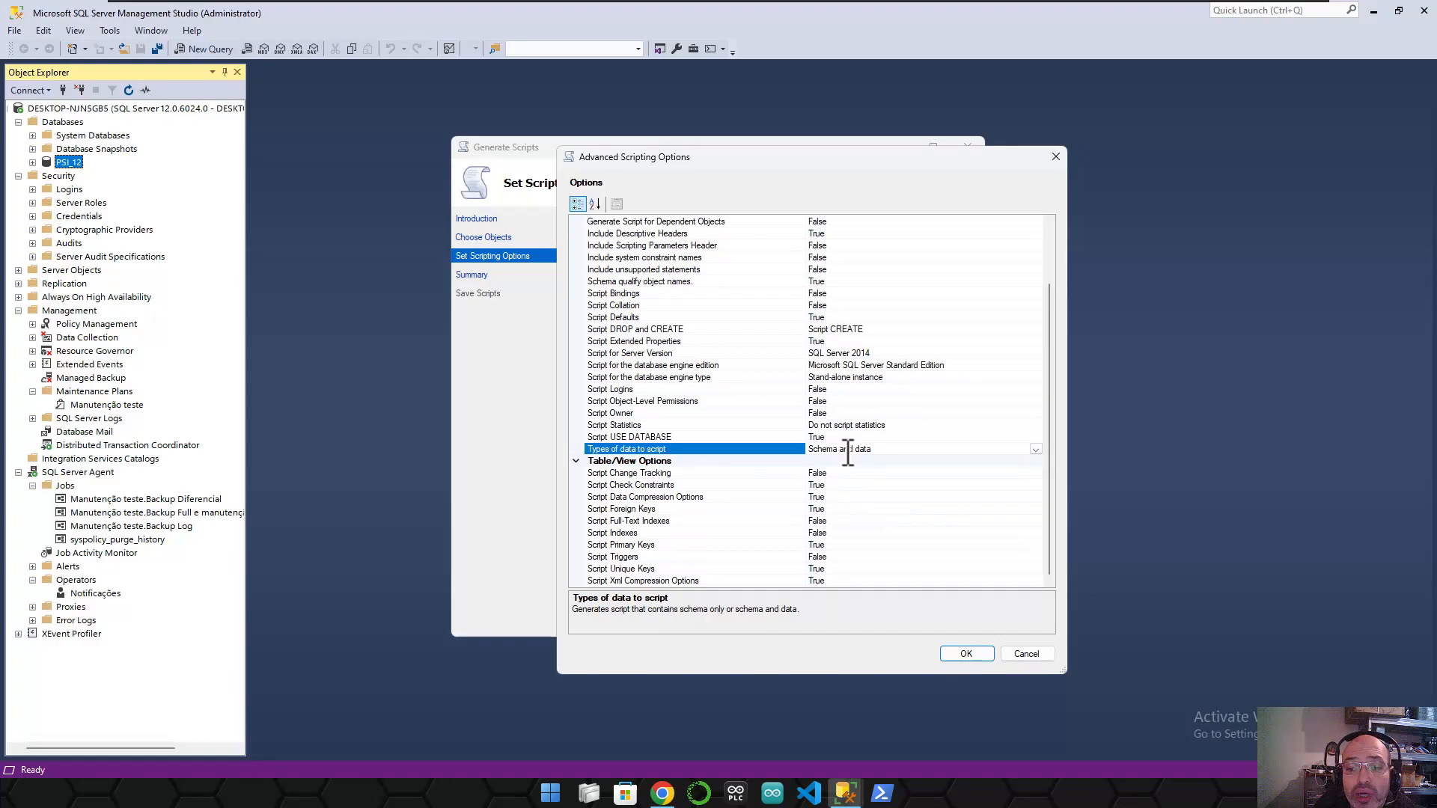
pyautogui.click(909, 458)
pyautogui.click(839, 451)
pyautogui.moveTo(875, 449); pyautogui.dragTo(810, 447)
pyautogui.click(969, 658)
pyautogui.click(837, 451)
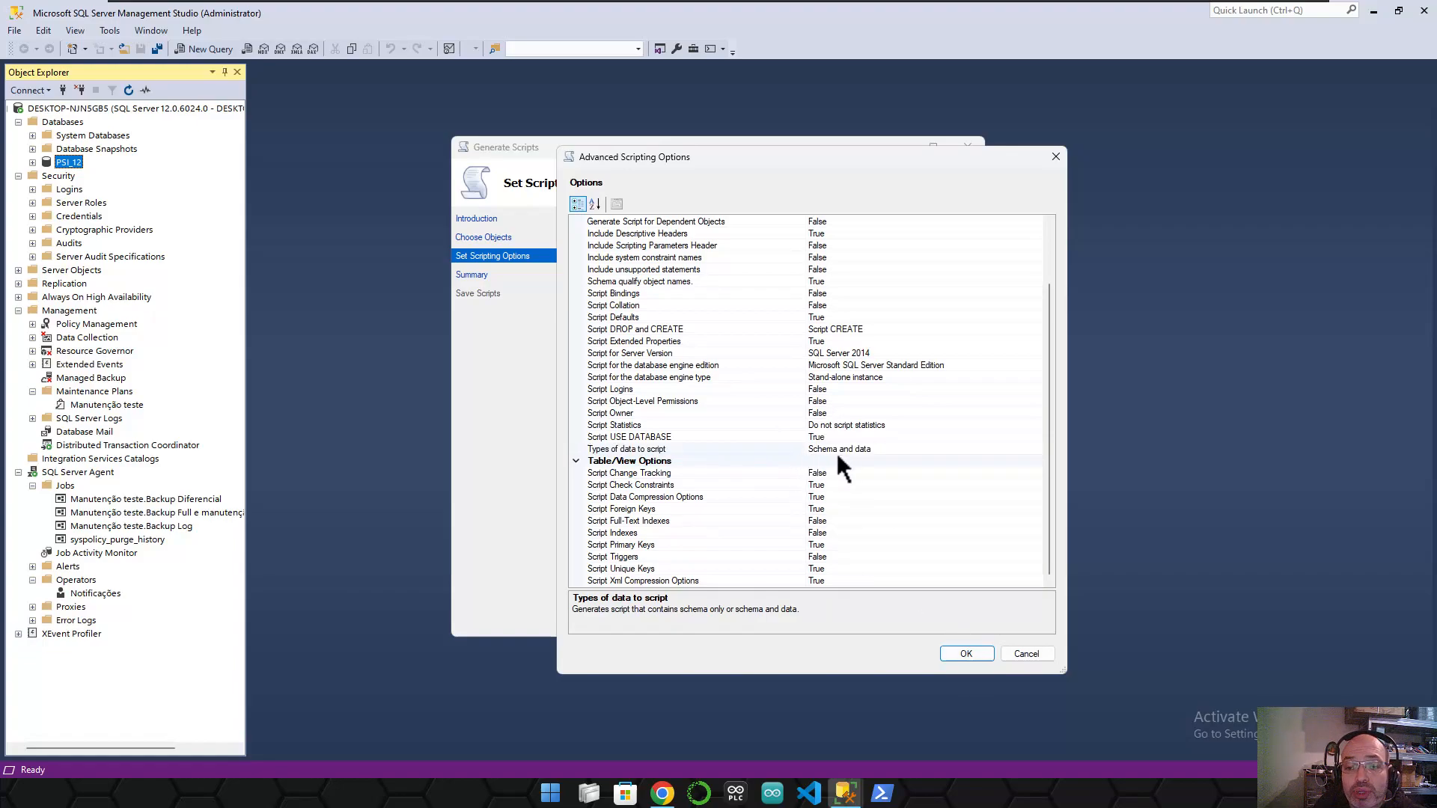
# - Accept the advanced options and select the default script name in the file path
pyautogui.click(965, 654)
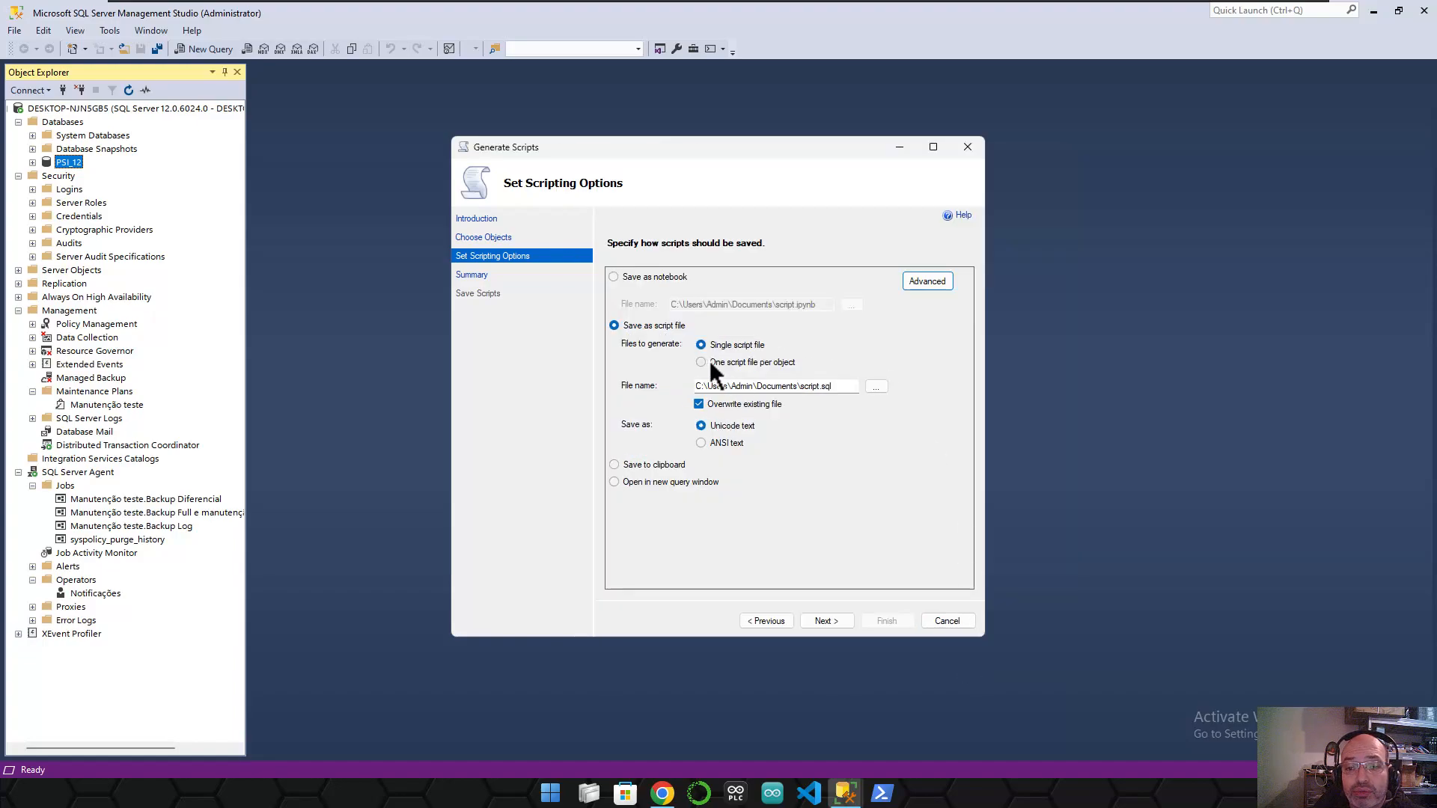
pyautogui.click(808, 386)
pyautogui.moveTo(805, 386); pyautogui.dragTo(820, 380)
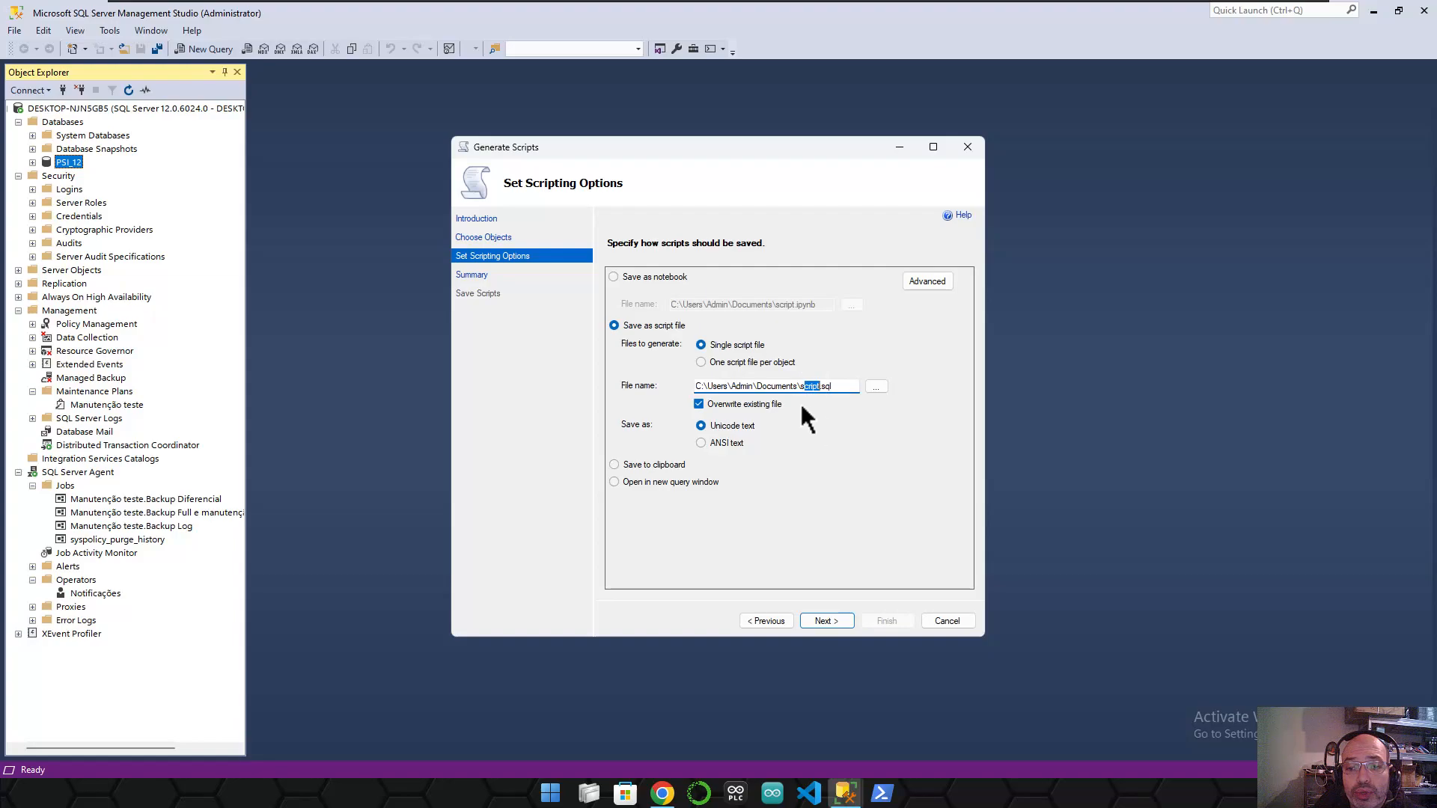
# - Save the output as AET-DBA.sql on the Desktop, overwriting any existing file
pyautogui.click(870, 391)
pyautogui.click(513, 292)
pyautogui.click(596, 486)
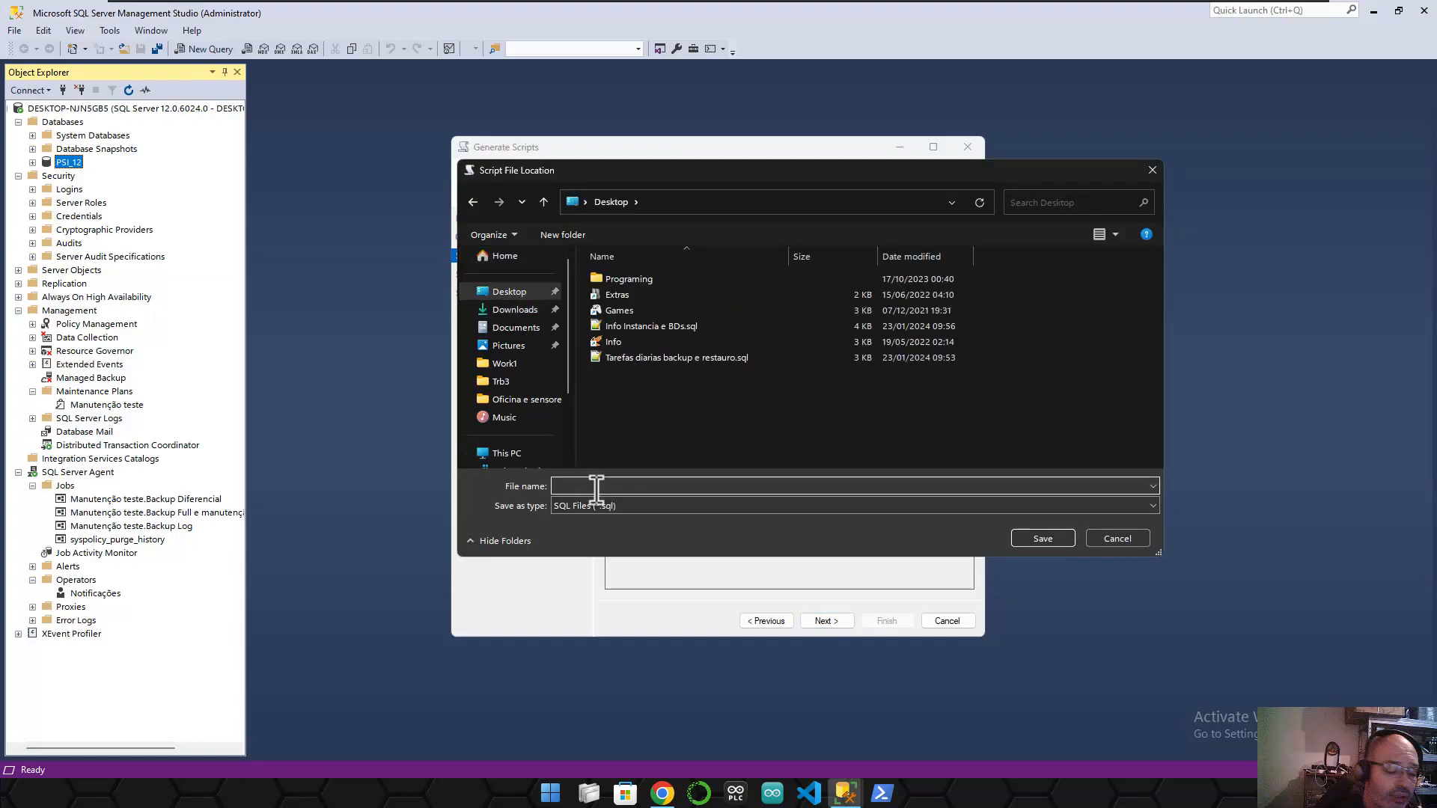
pyautogui.write('DBA')
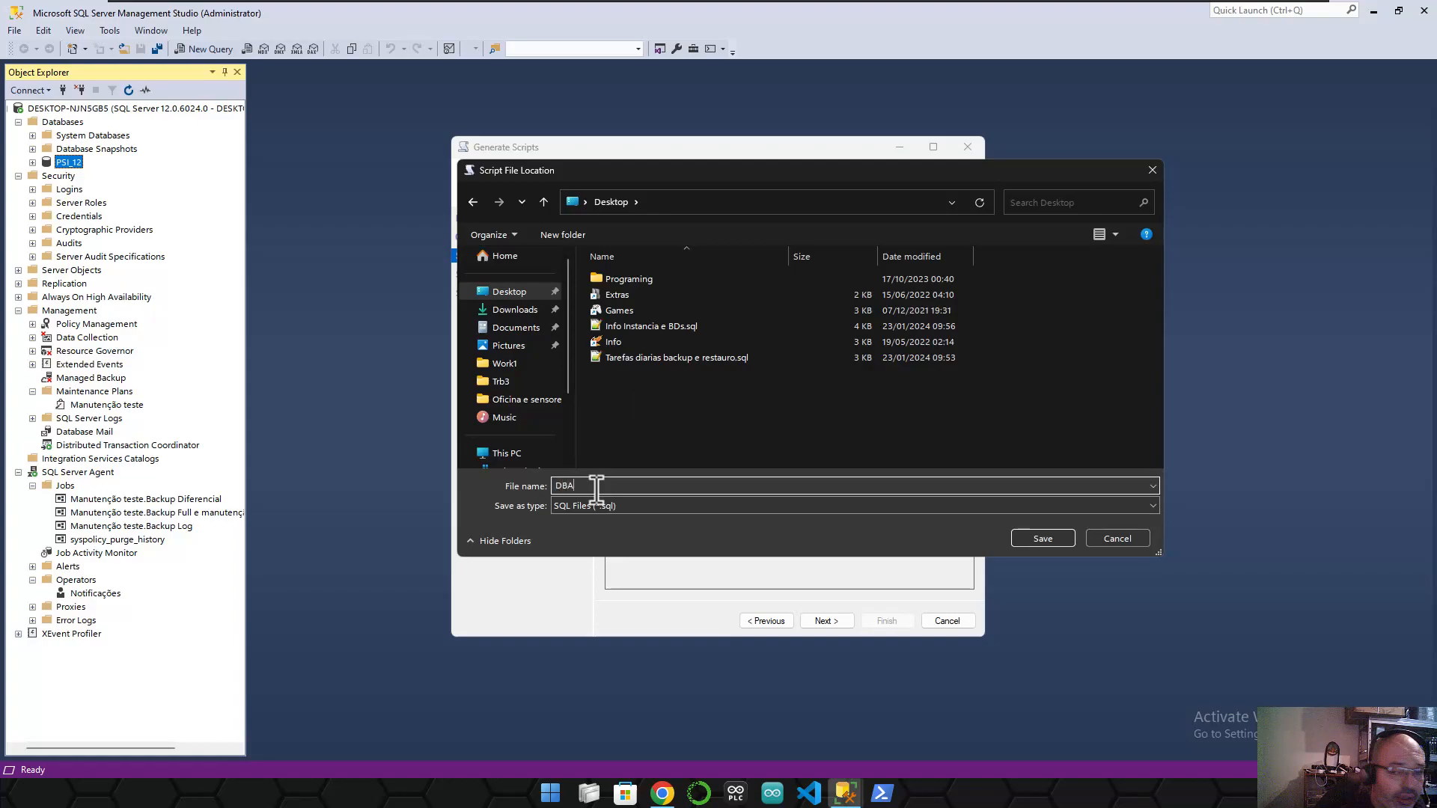
pyautogui.press('Home')
pyautogui.write('AET-')
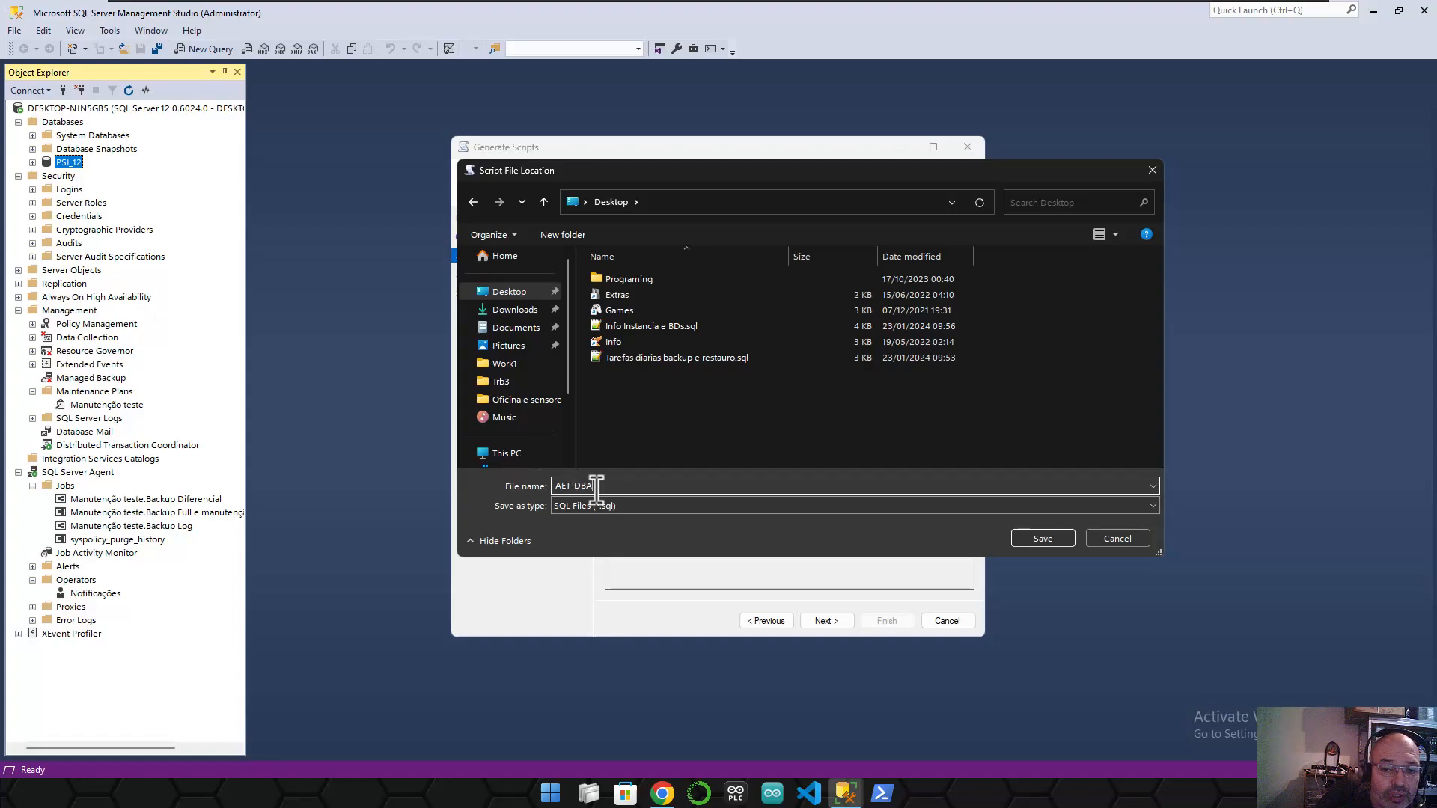
pyautogui.click(608, 490)
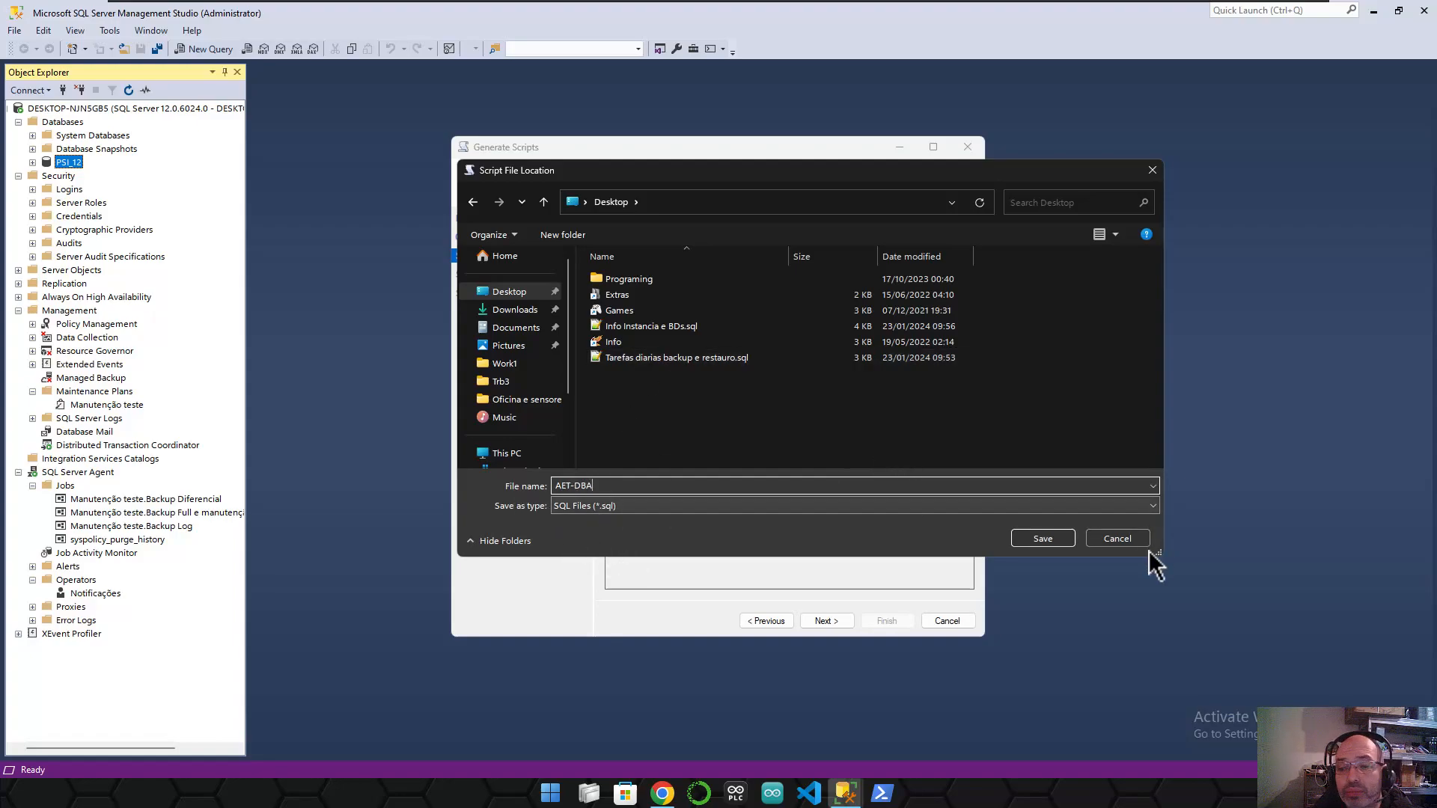
pyautogui.click(1040, 537)
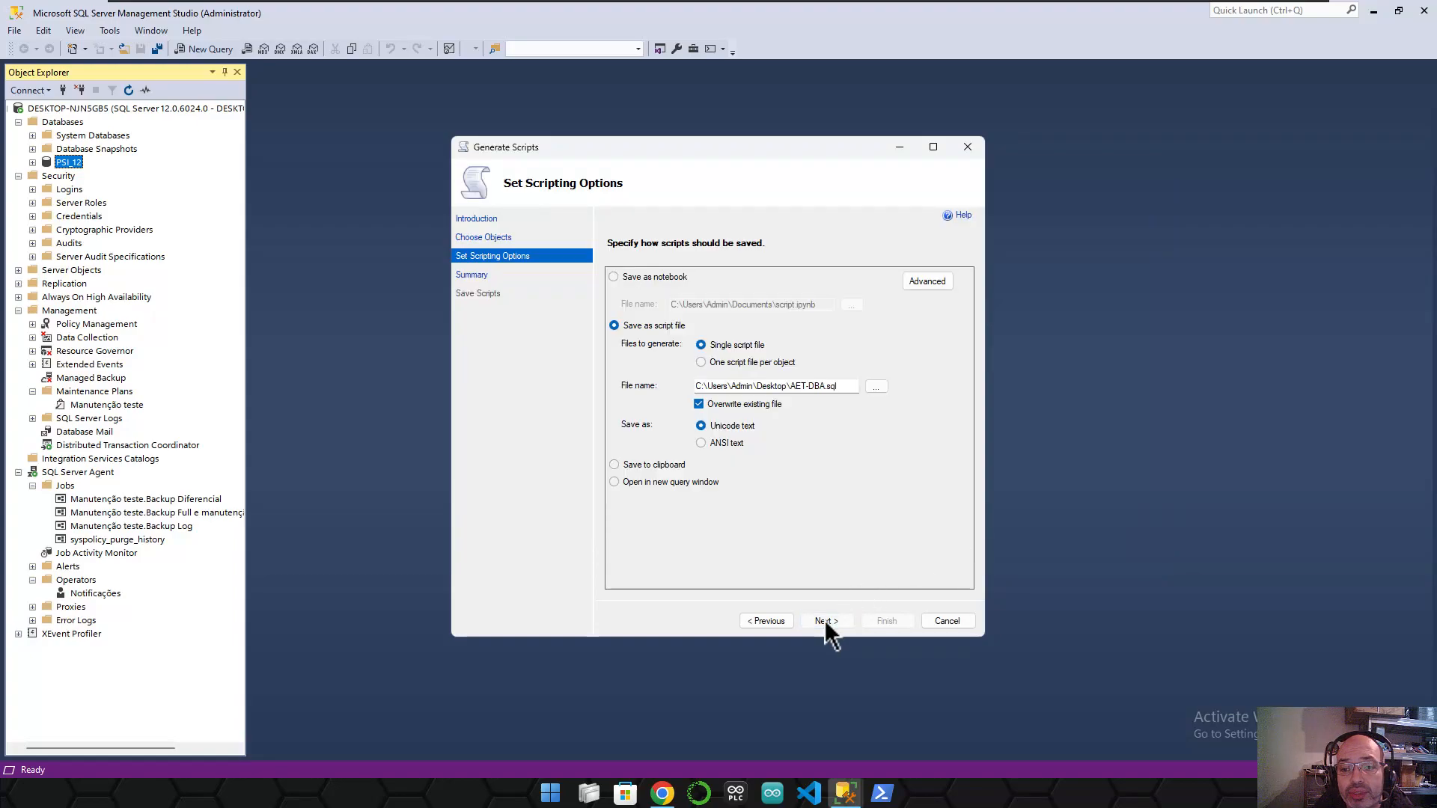
pyautogui.click(690, 441)
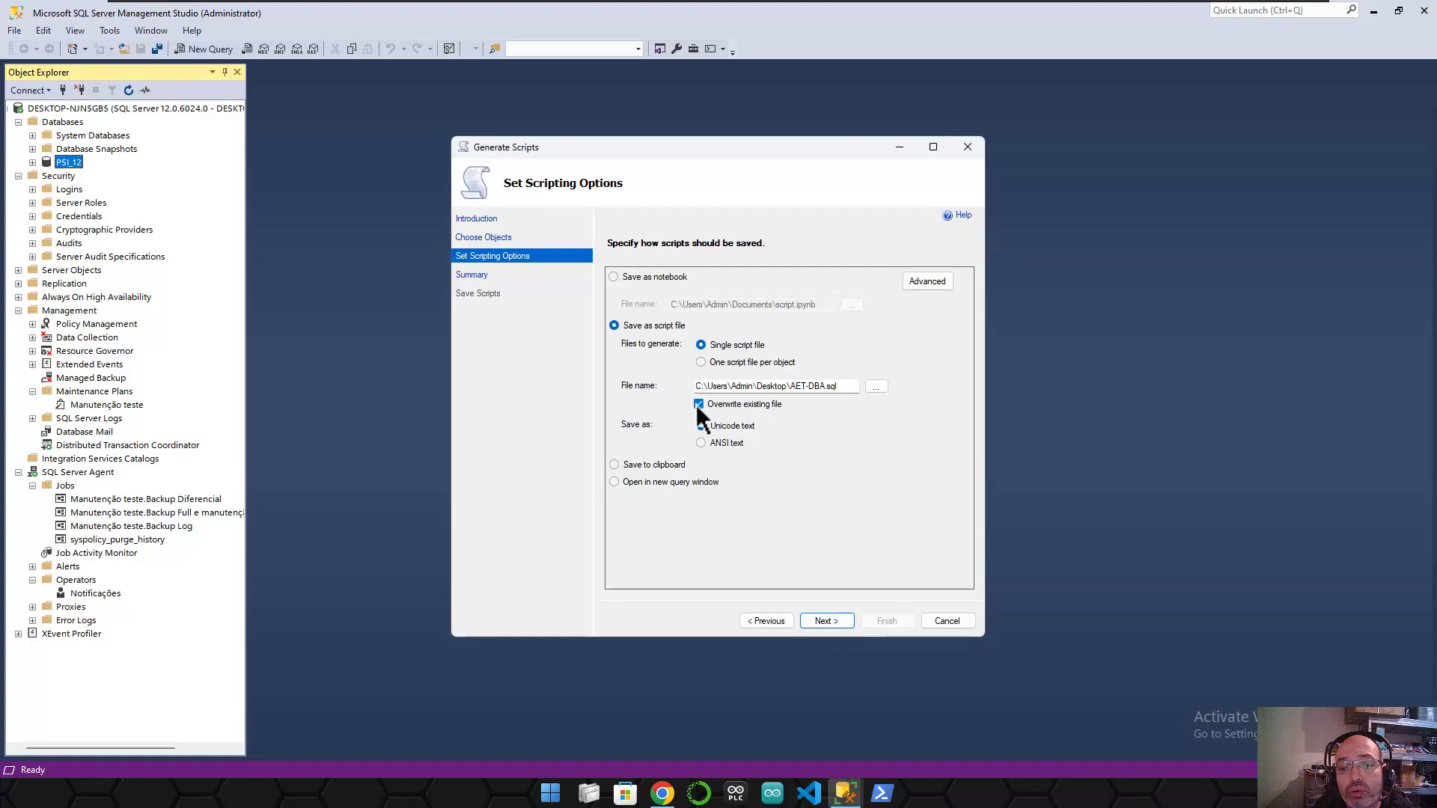
pyautogui.click(737, 408)
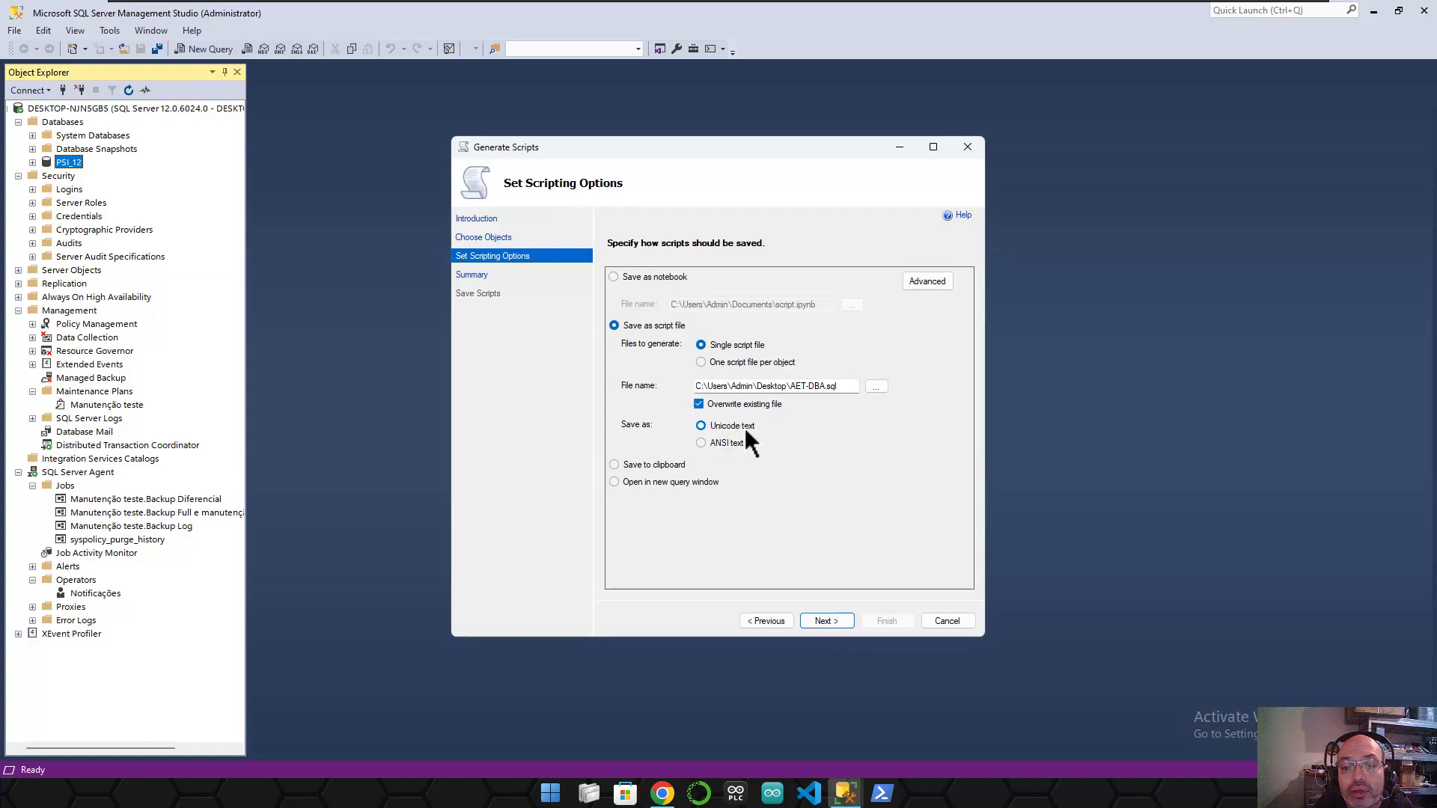
# - Review the summary's General and Table/View options, generate AET-DBA.sql, and finish the wizard
pyautogui.click(826, 620)
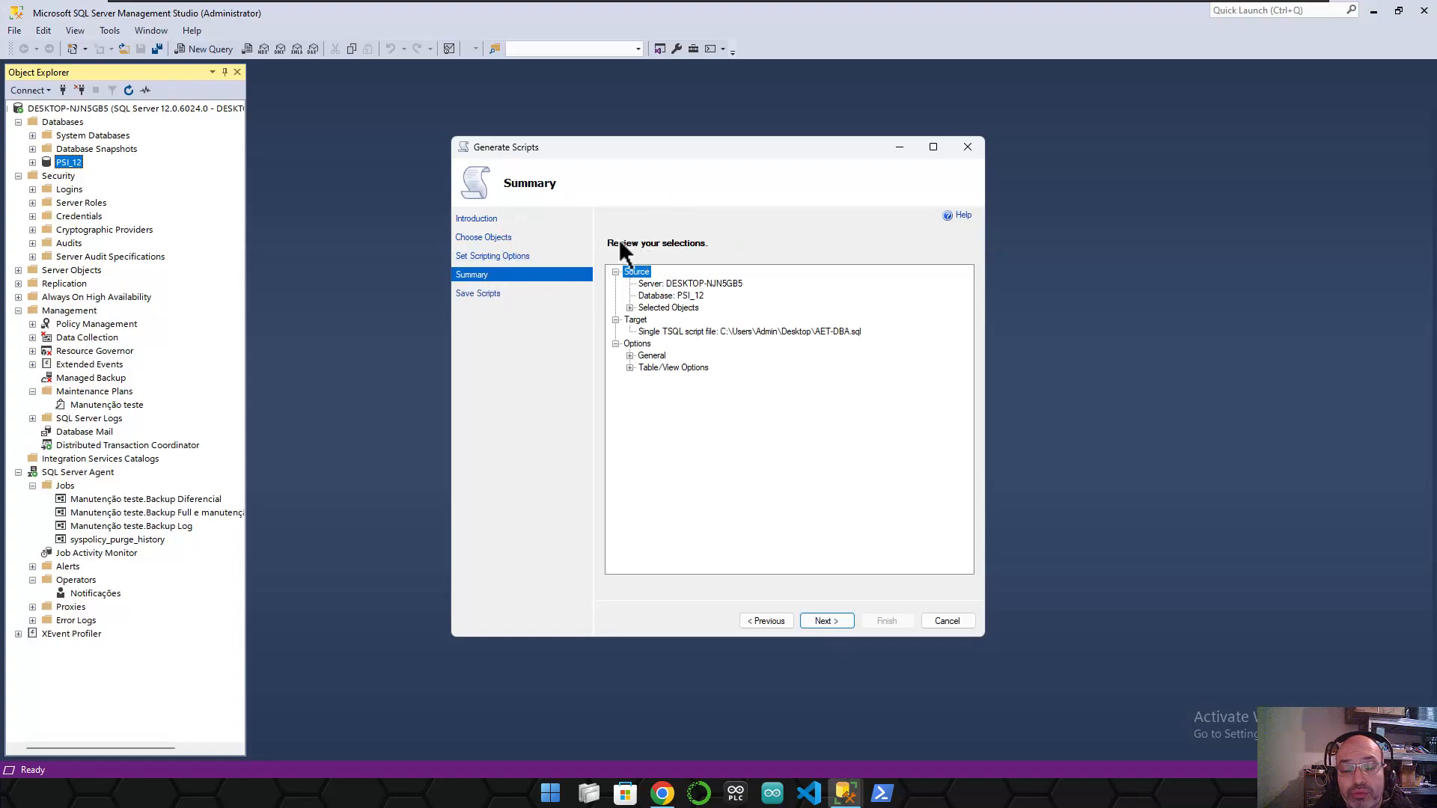
pyautogui.click(630, 367)
pyautogui.click(630, 356)
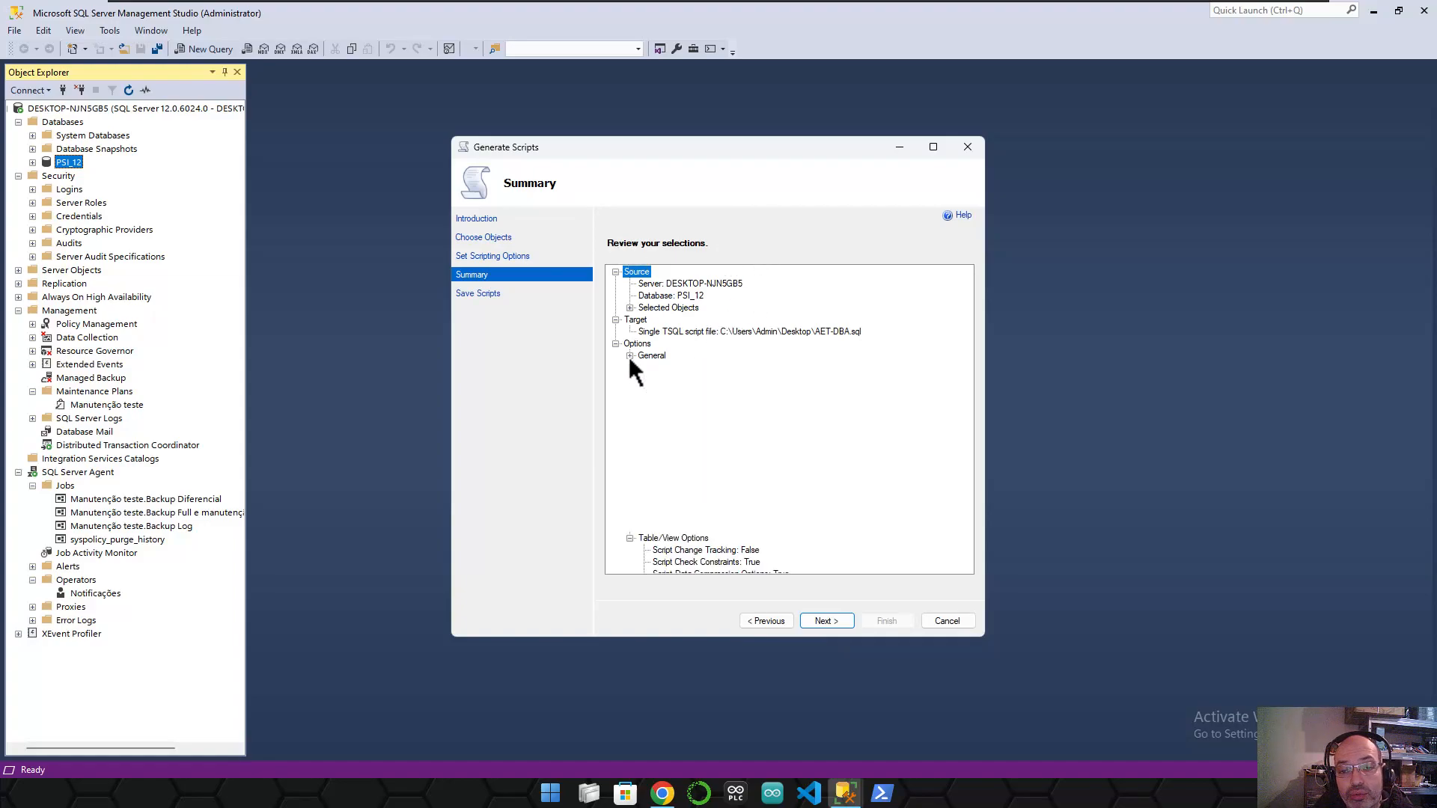
pyautogui.scroll(-5, 645, 329)
pyautogui.scroll(6, 649, 338)
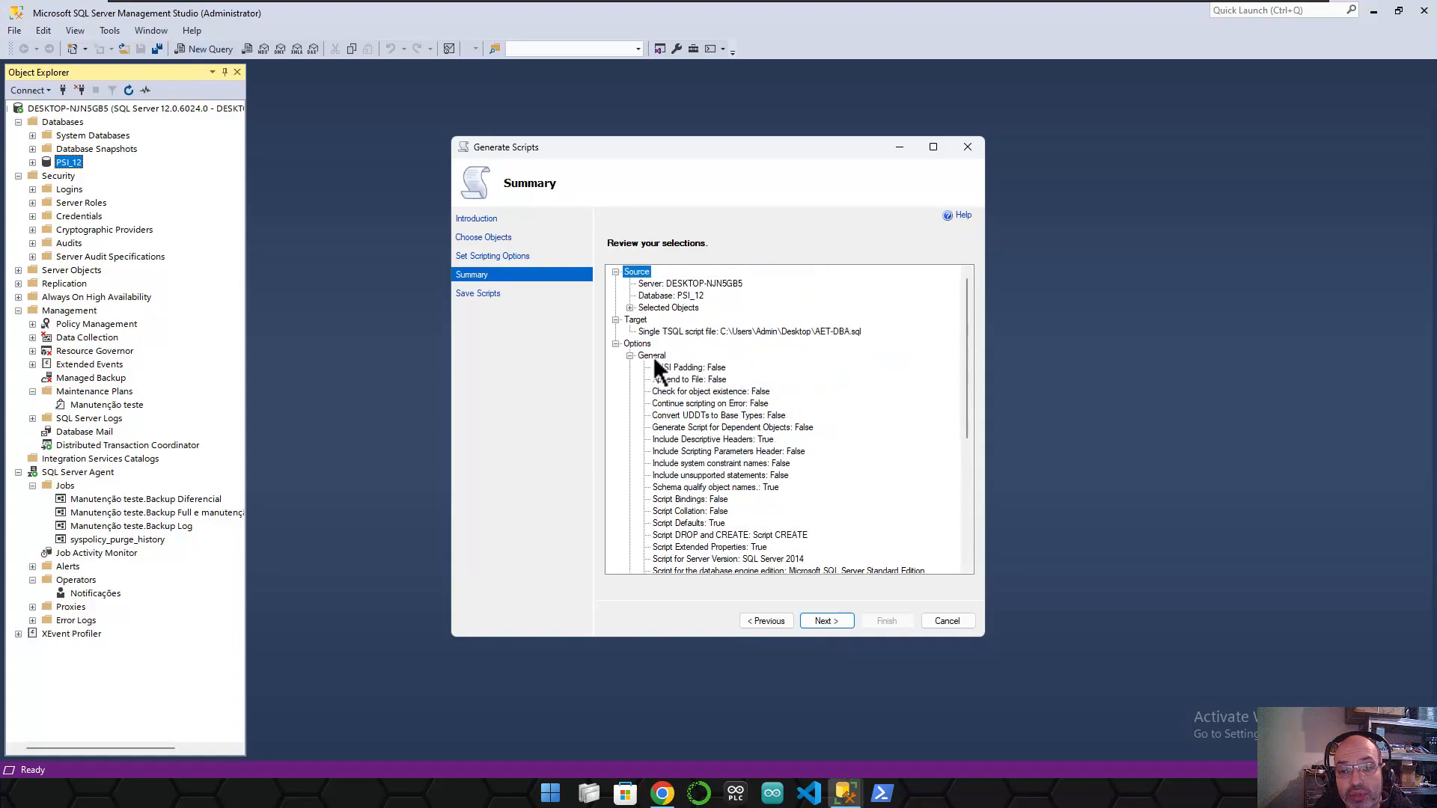
pyautogui.click(838, 622)
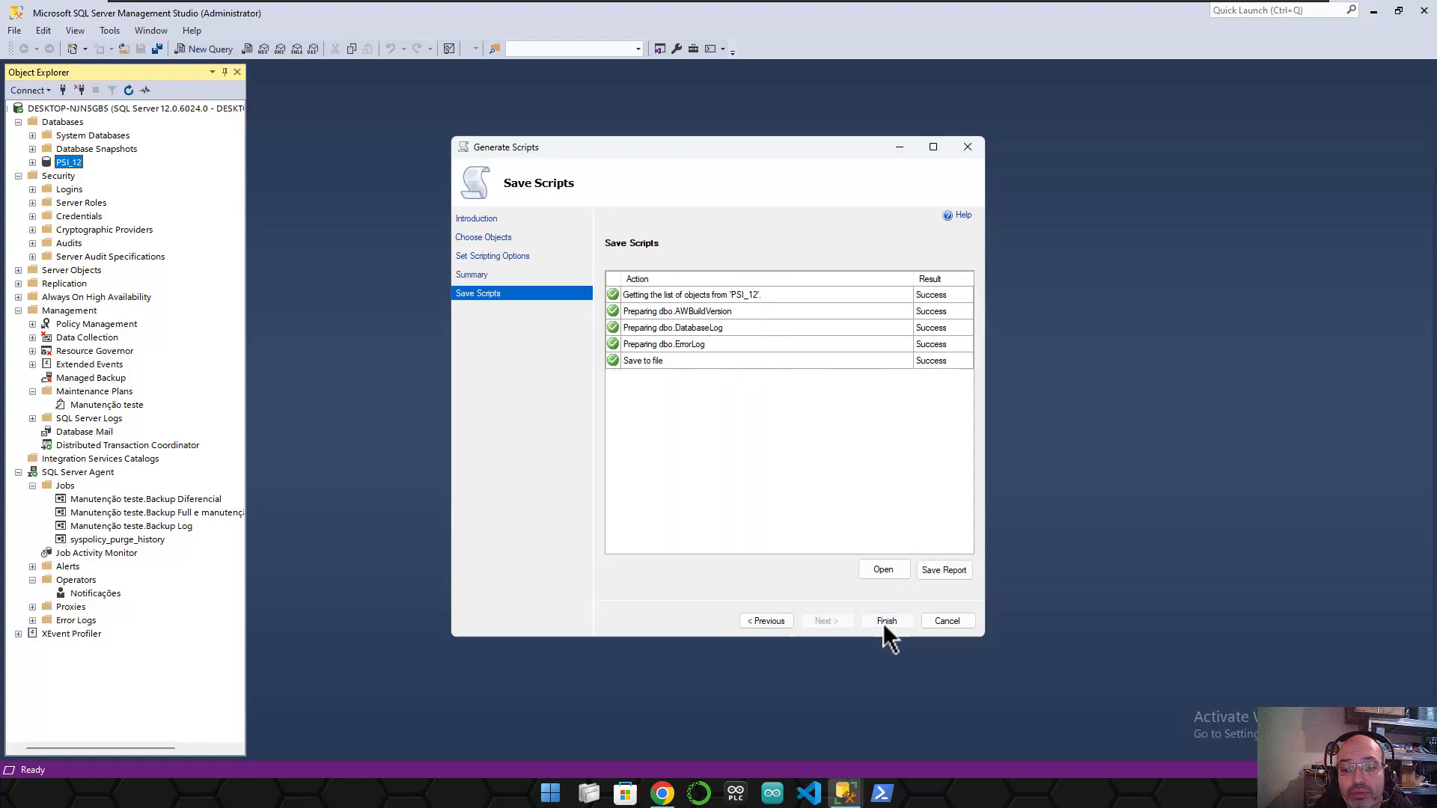
pyautogui.click(885, 621)
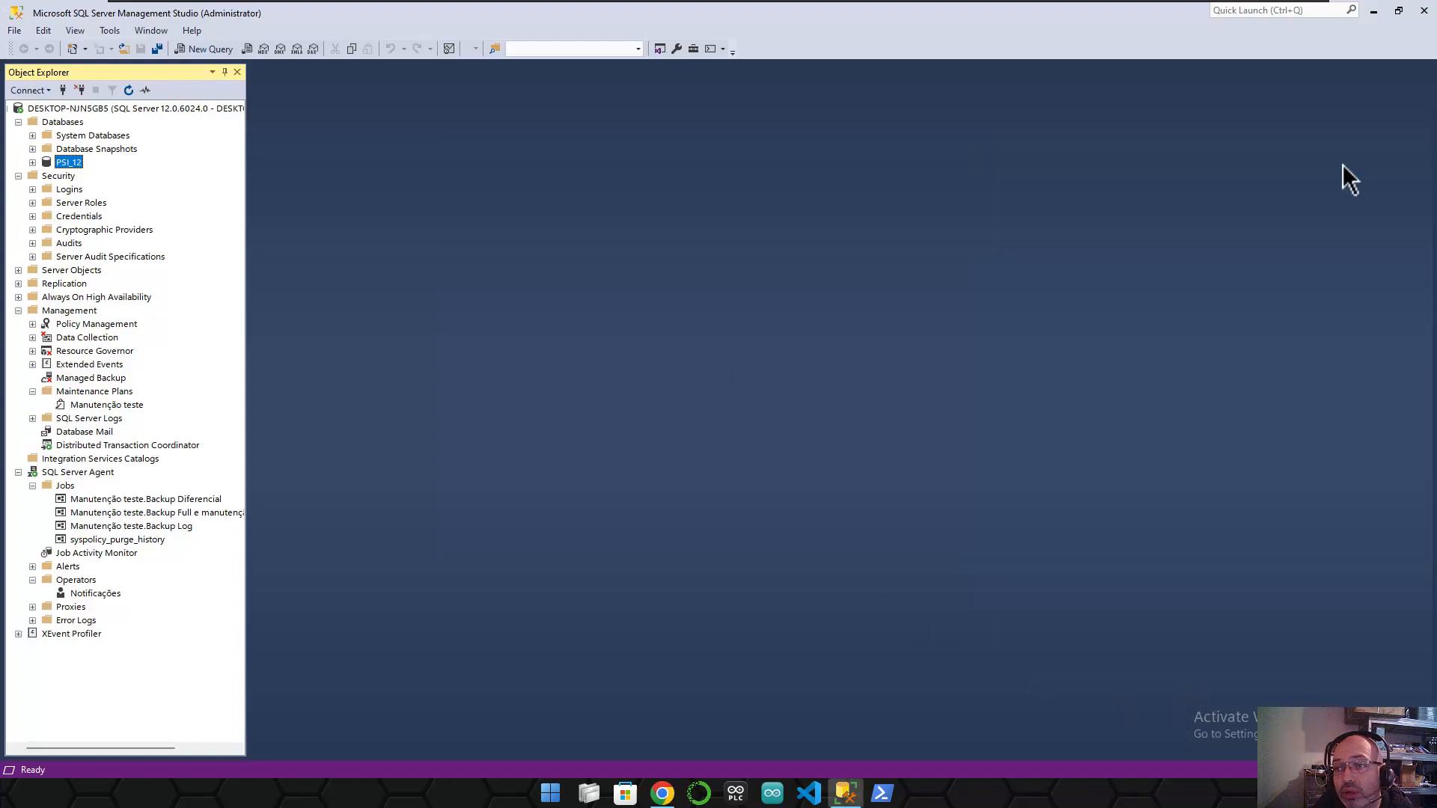
# - Open the AET-DBA.sql desktop file in Notepad++ and maximize the window
pyautogui.click(1373, 10)
pyautogui.moveTo(104, 185); pyautogui.dragTo(516, 194)
pyautogui.rightClick(517, 193)
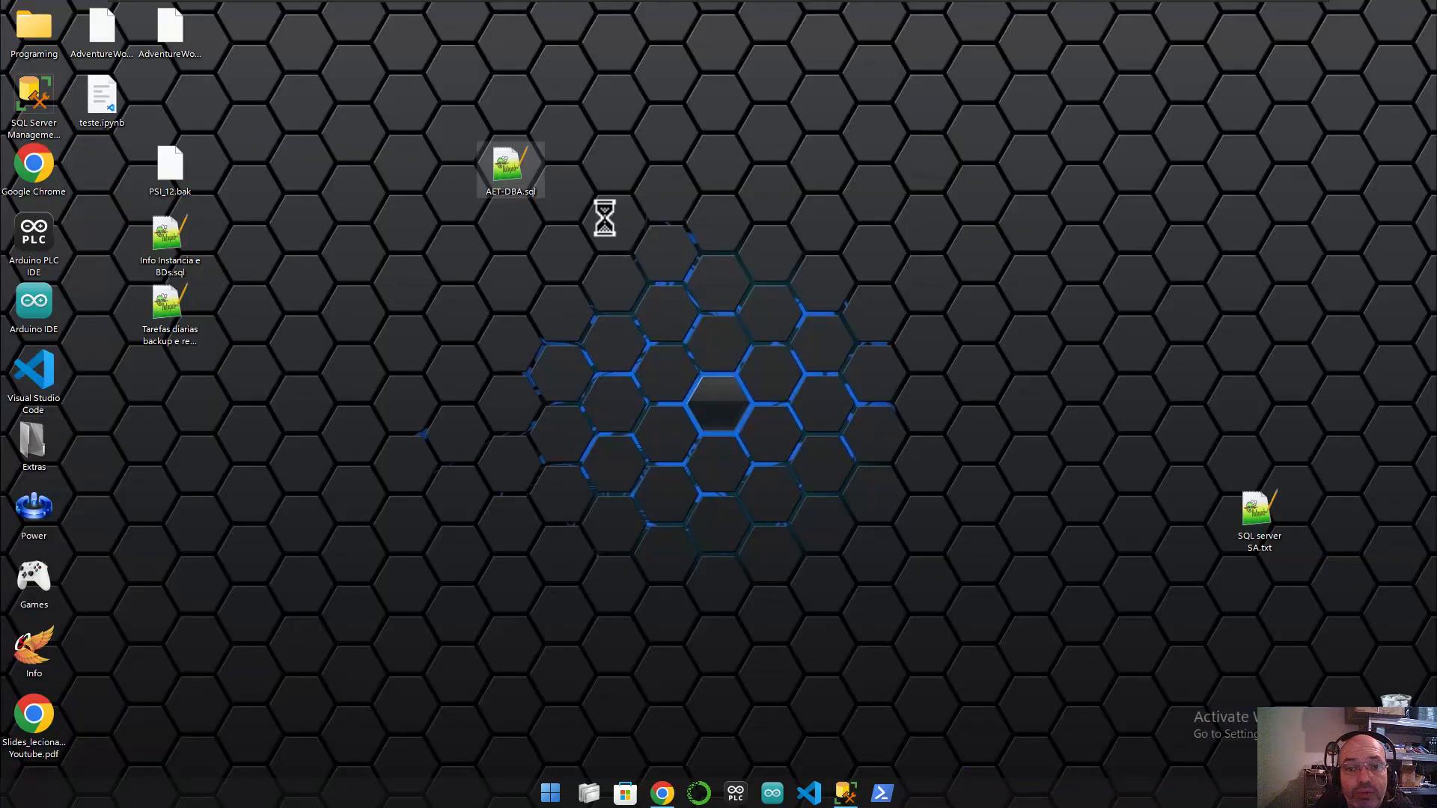
pyautogui.click(579, 245)
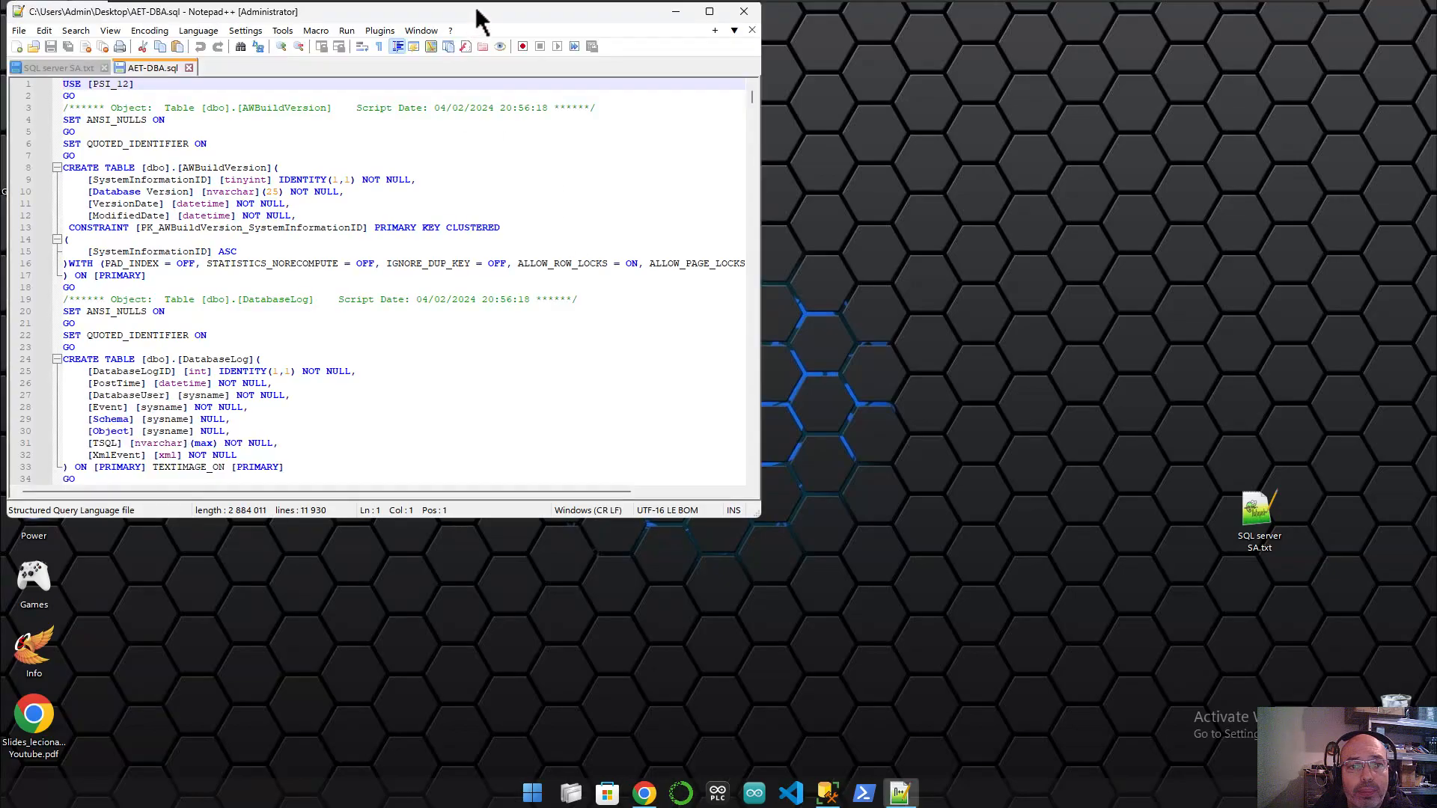
pyautogui.doubleClick(479, 19)
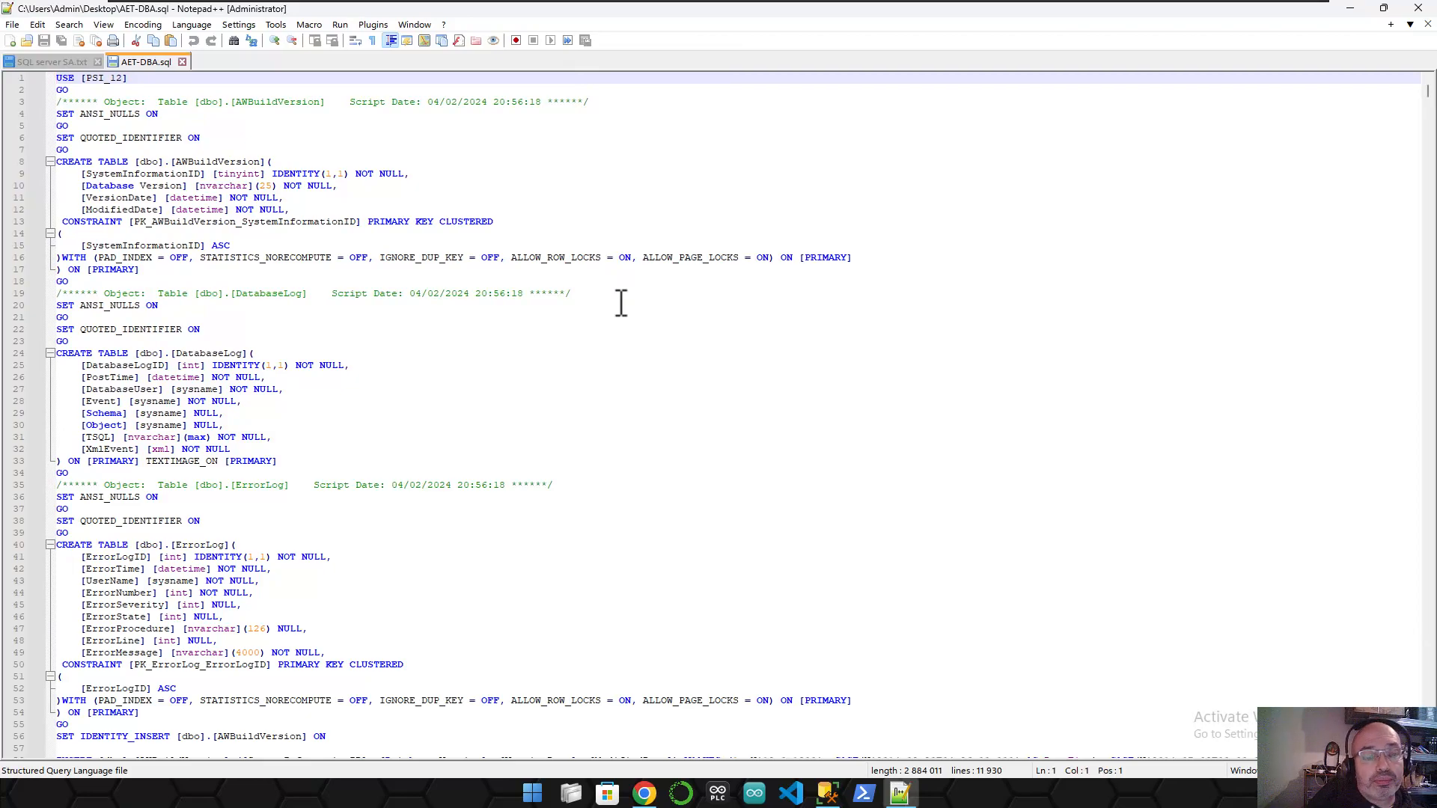
# - Inspect the AWBuildVersion CREATE TABLE definition in the script
pyautogui.scroll(-7, 521, 361)
pyautogui.scroll(-9, 521, 360)
pyautogui.scroll(2, 415, 526)
pyautogui.scroll(9, 415, 526)
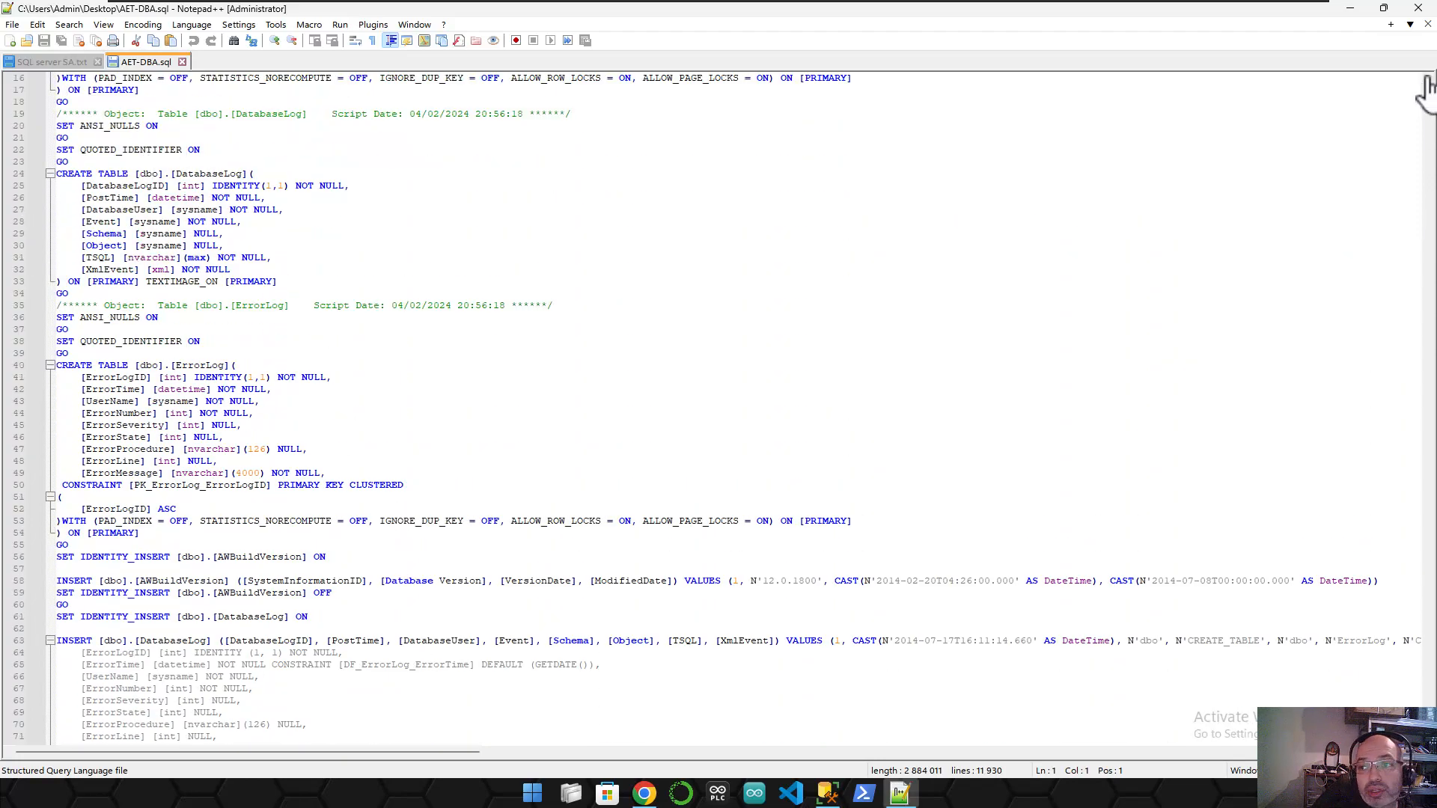
pyautogui.scroll(3, 1428, 87)
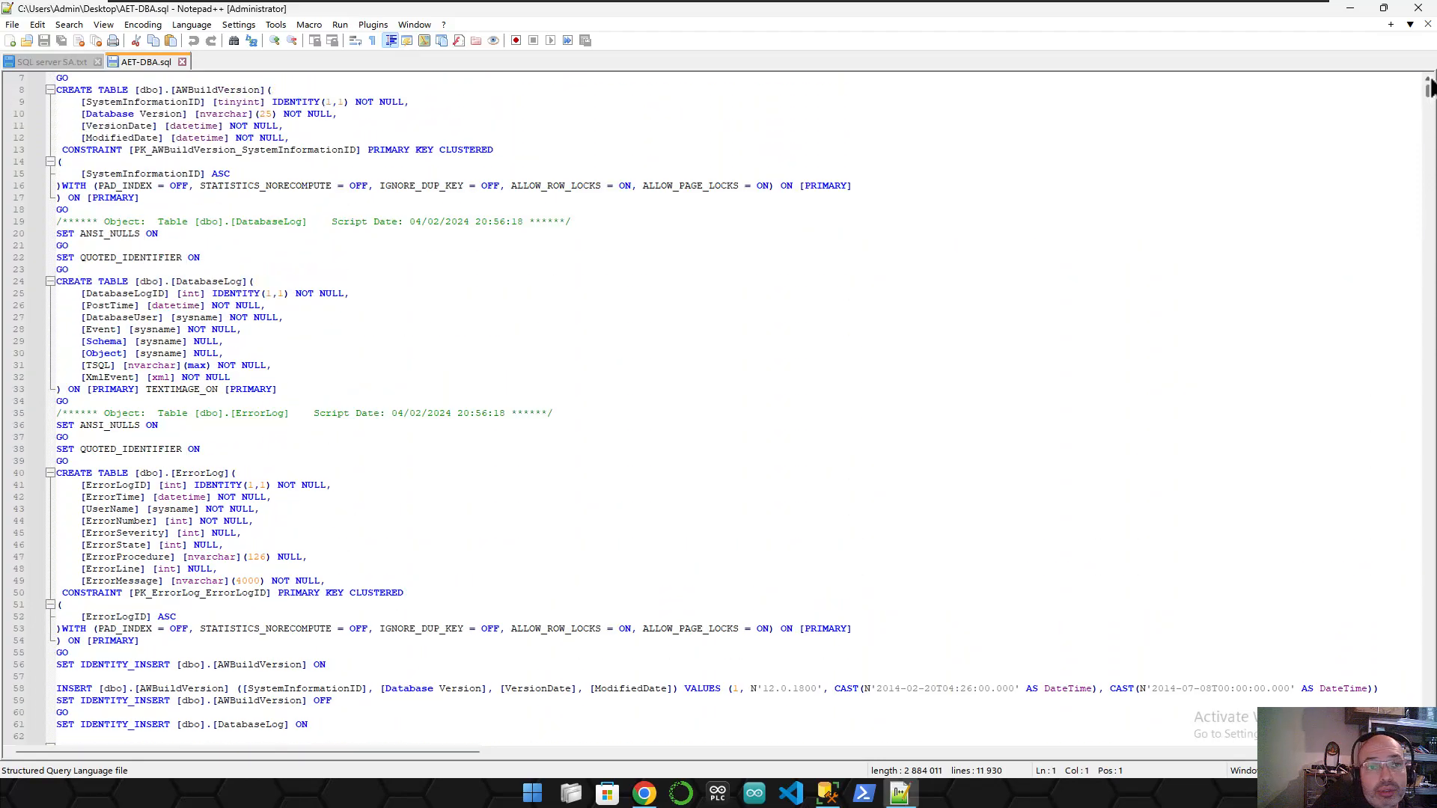
pyautogui.scroll(2, 1428, 87)
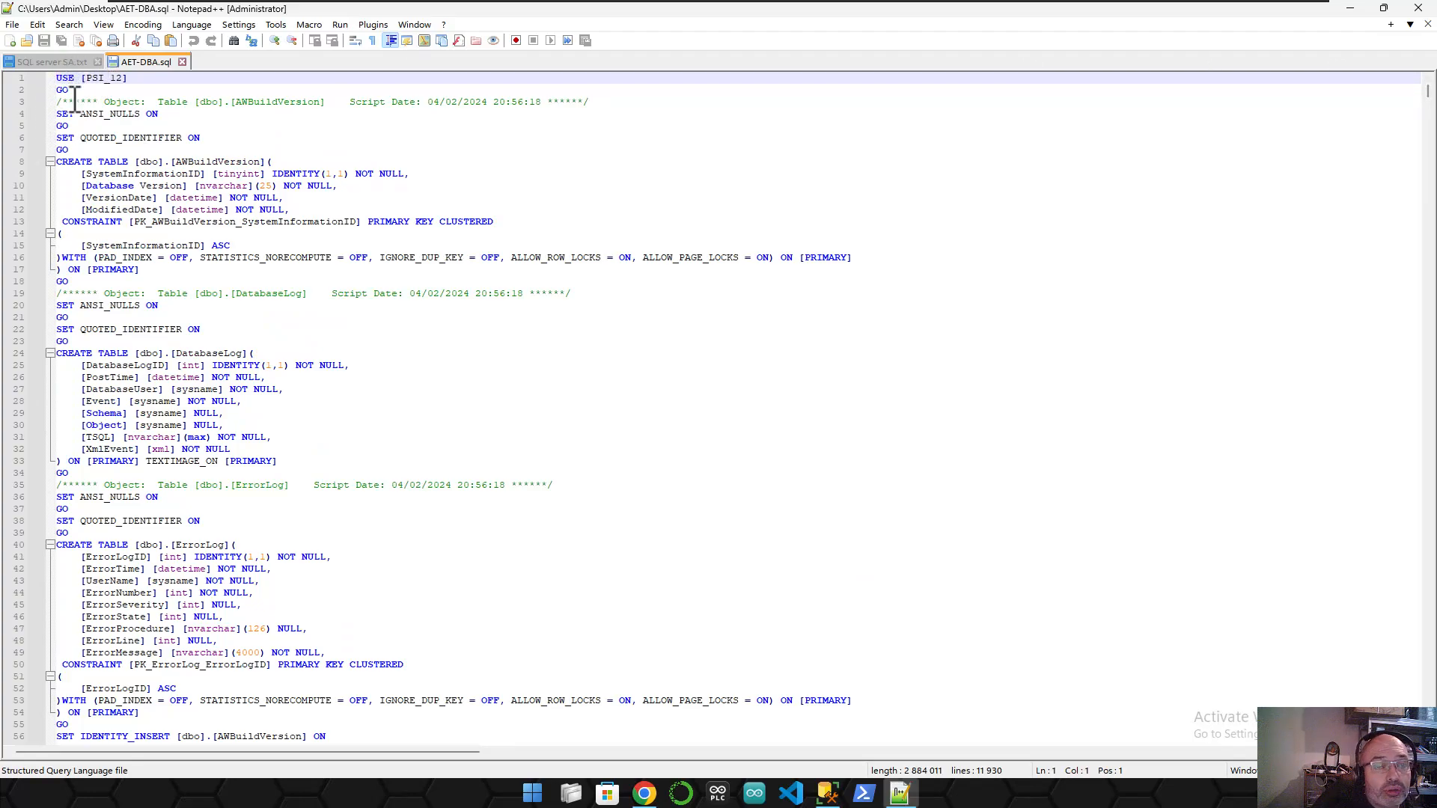
pyautogui.moveTo(68, 162); pyautogui.dragTo(316, 162)
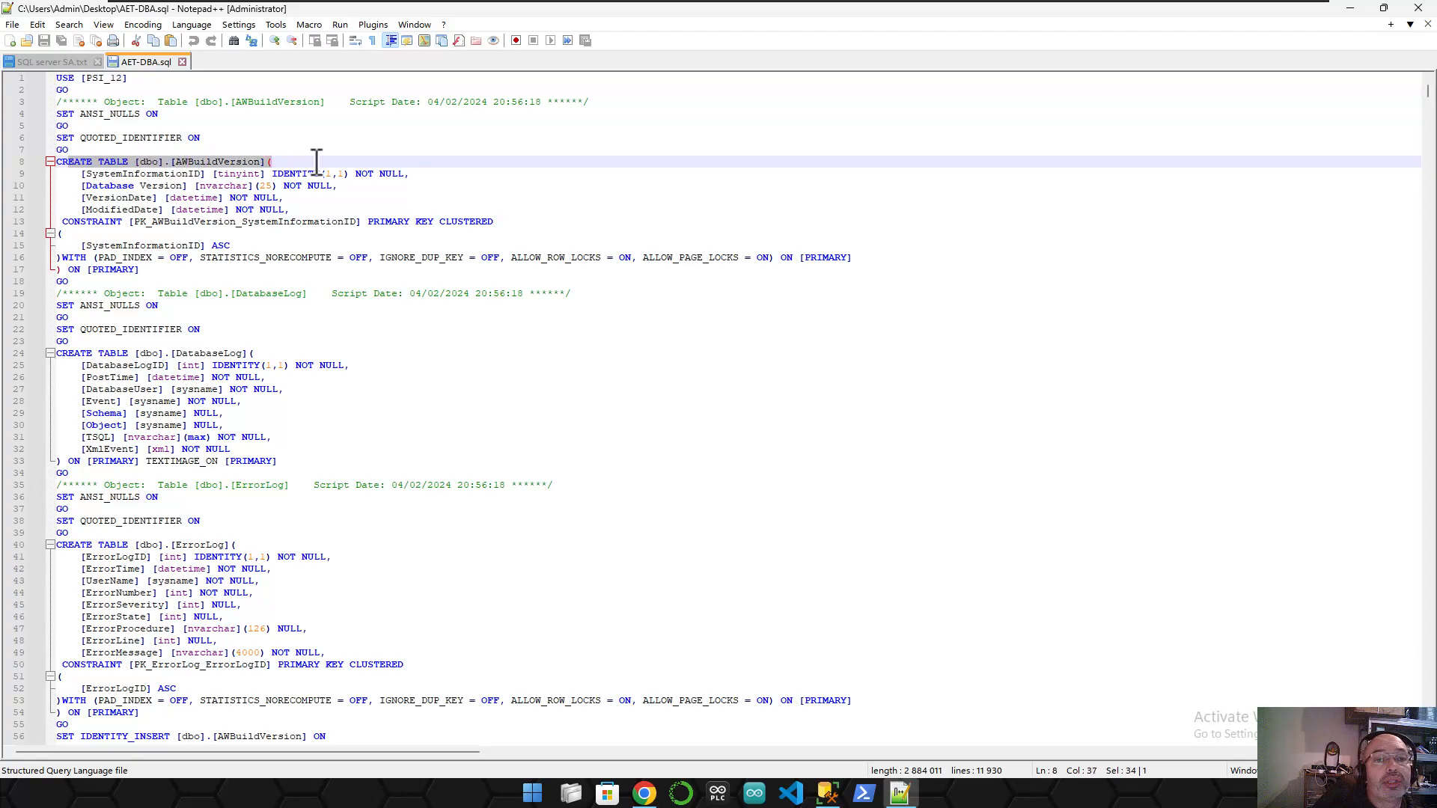
pyautogui.doubleClick(178, 162)
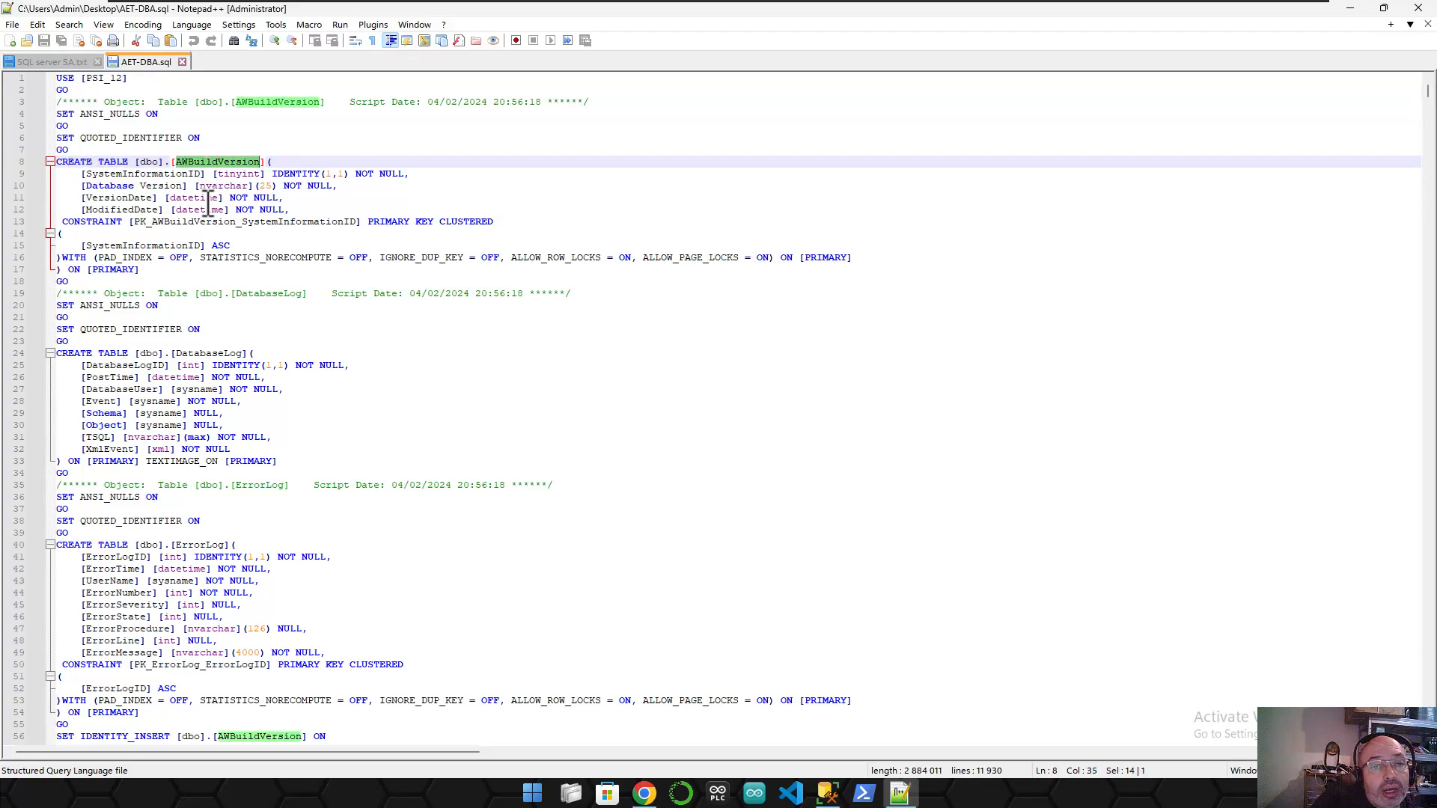
pyautogui.moveTo(79, 209); pyautogui.dragTo(562, 271)
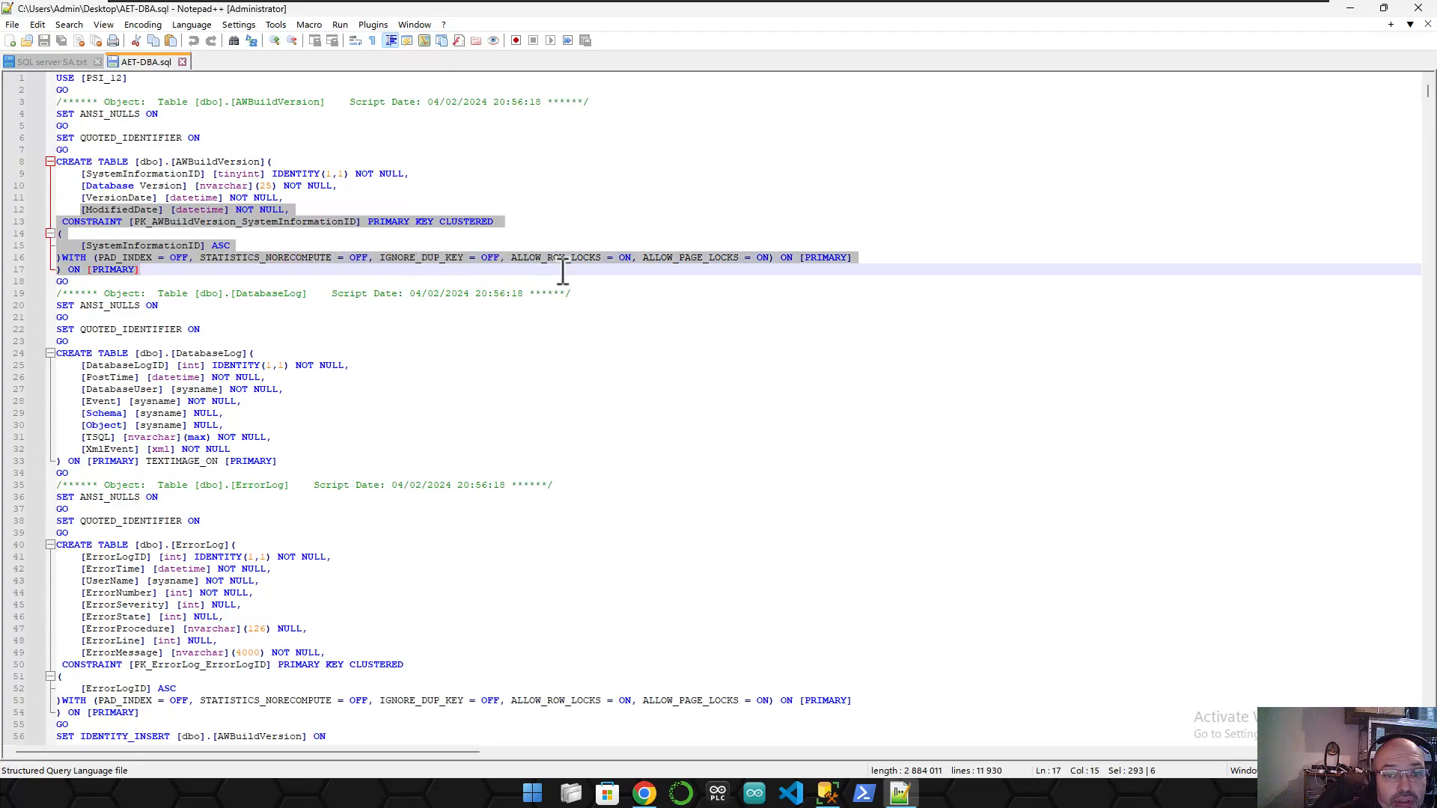
pyautogui.click(435, 268)
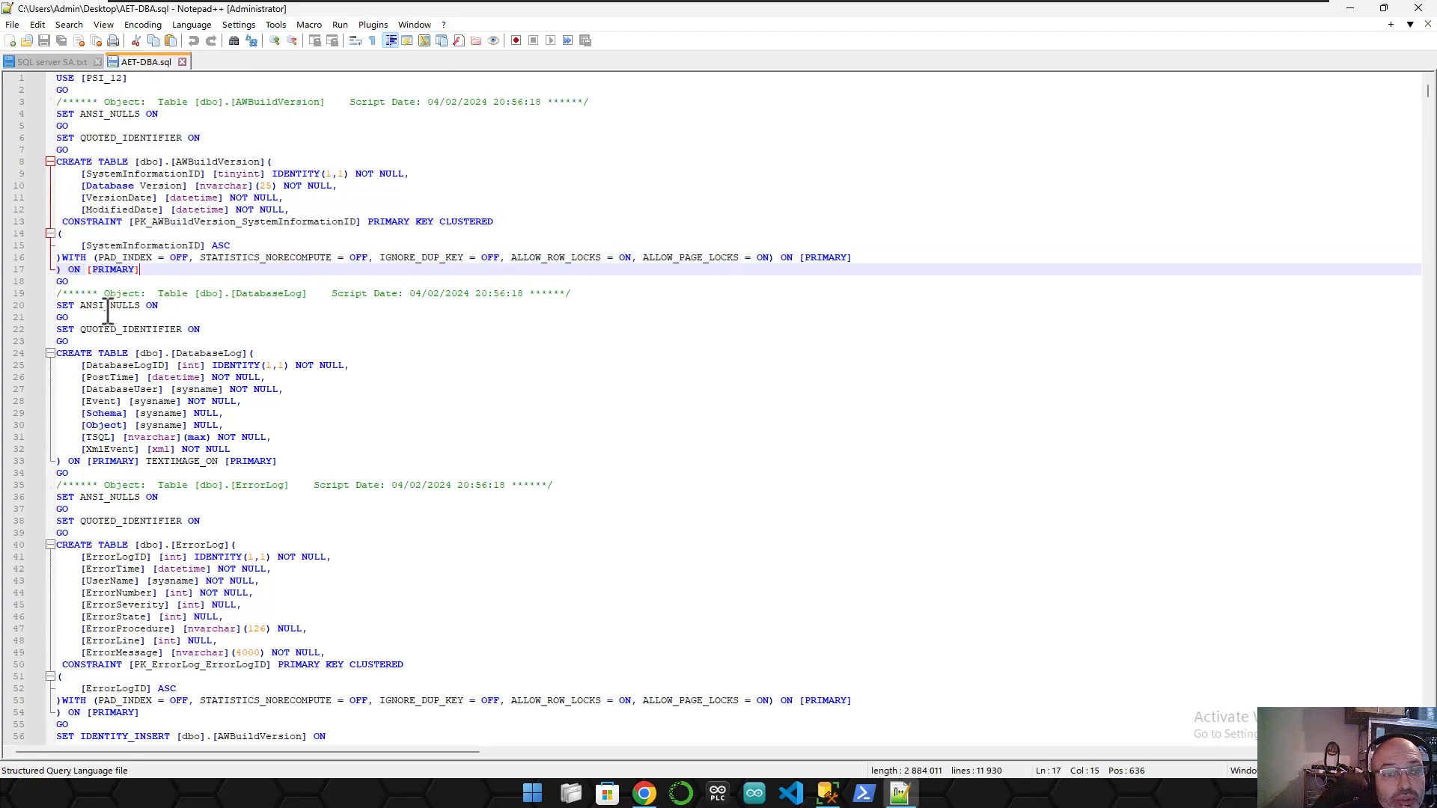
# - Inspect the ErrorLog columns and DatabaseLog INSERT rows, scrolling to the script's final lines
pyautogui.scroll(-1, 106, 306)
pyautogui.moveTo(80, 317); pyautogui.dragTo(211, 330)
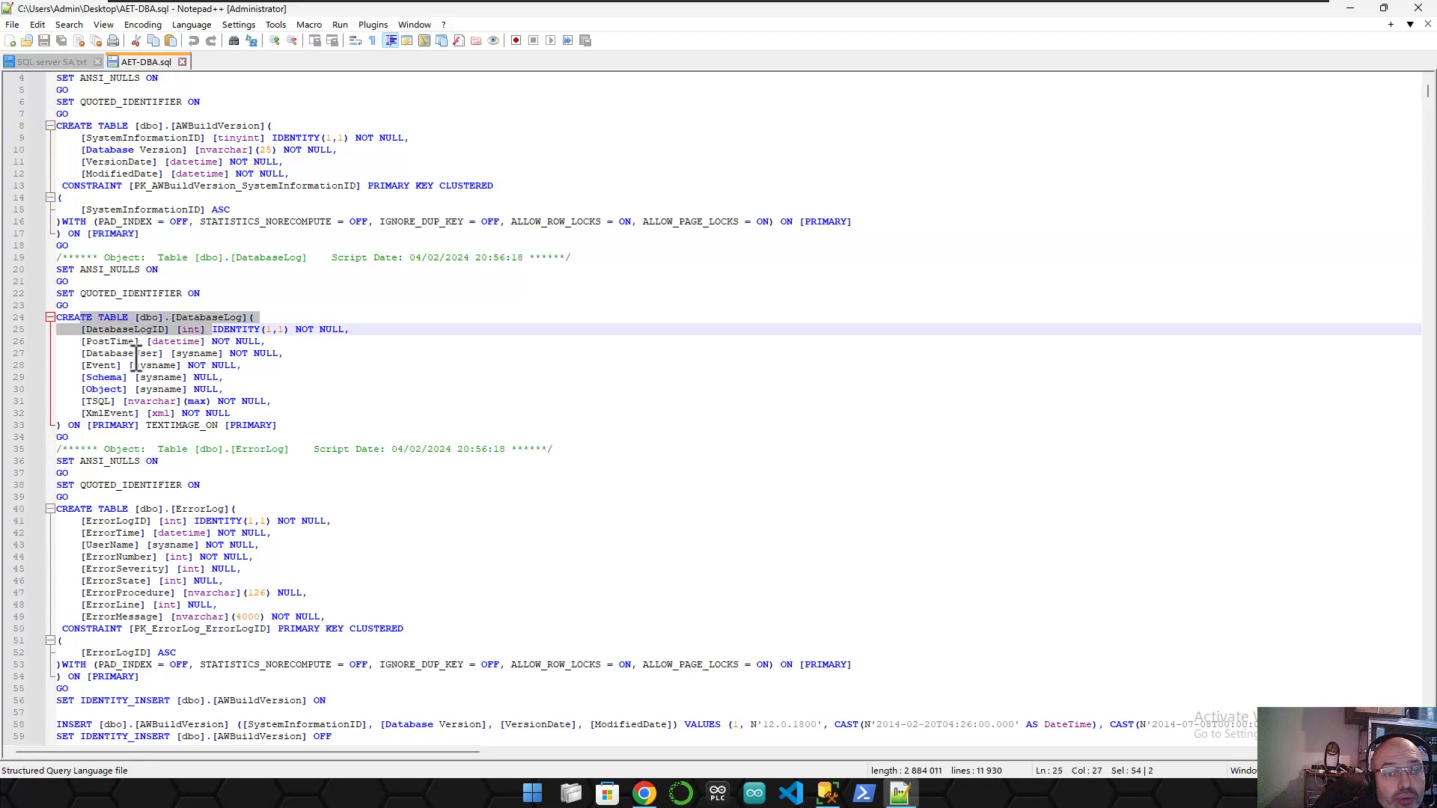
pyautogui.scroll(-2, 132, 359)
pyautogui.moveTo(80, 449); pyautogui.dragTo(254, 449)
pyautogui.scroll(-4, 238, 432)
pyautogui.scroll(-10, 238, 433)
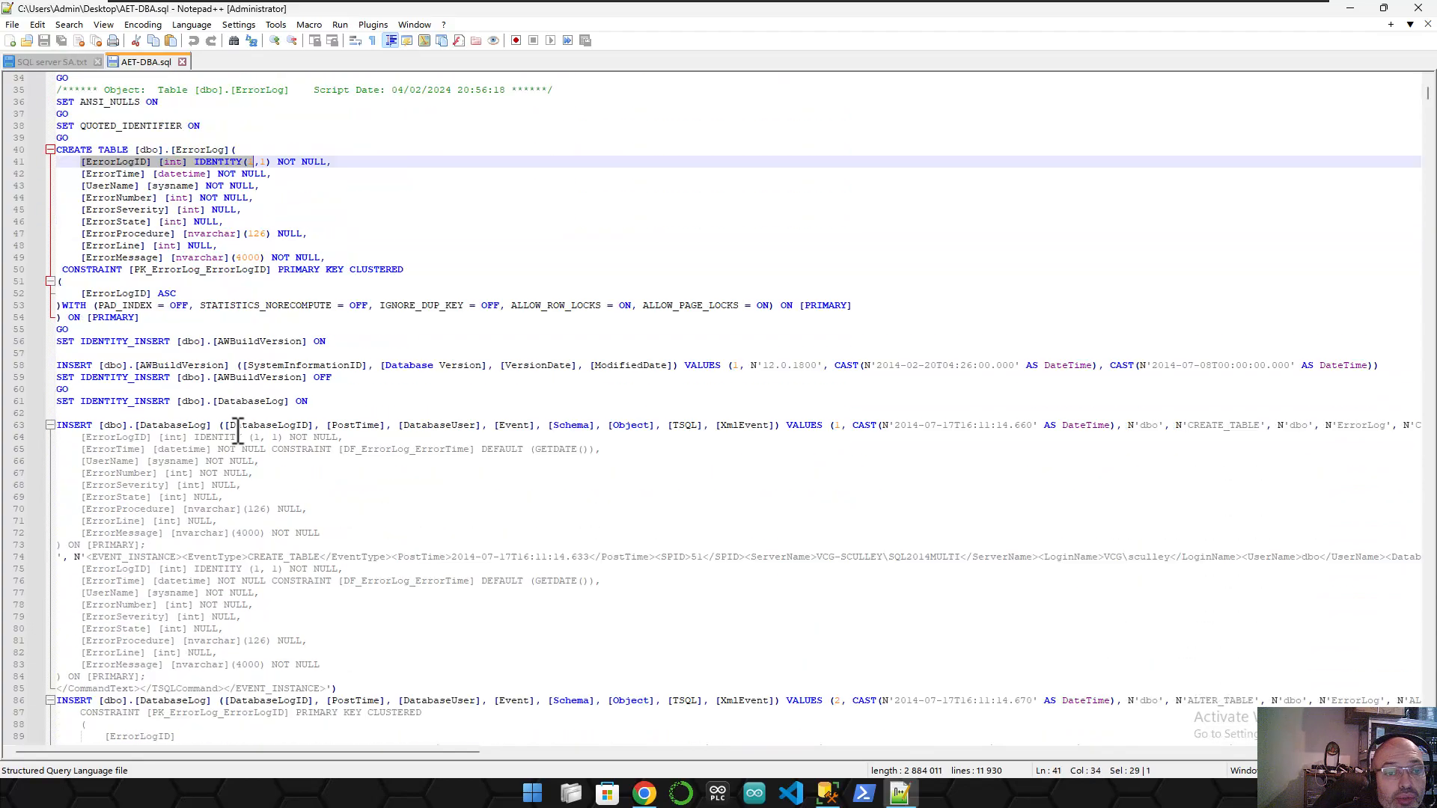
pyautogui.click(65, 209)
pyautogui.moveTo(65, 210); pyautogui.dragTo(285, 217)
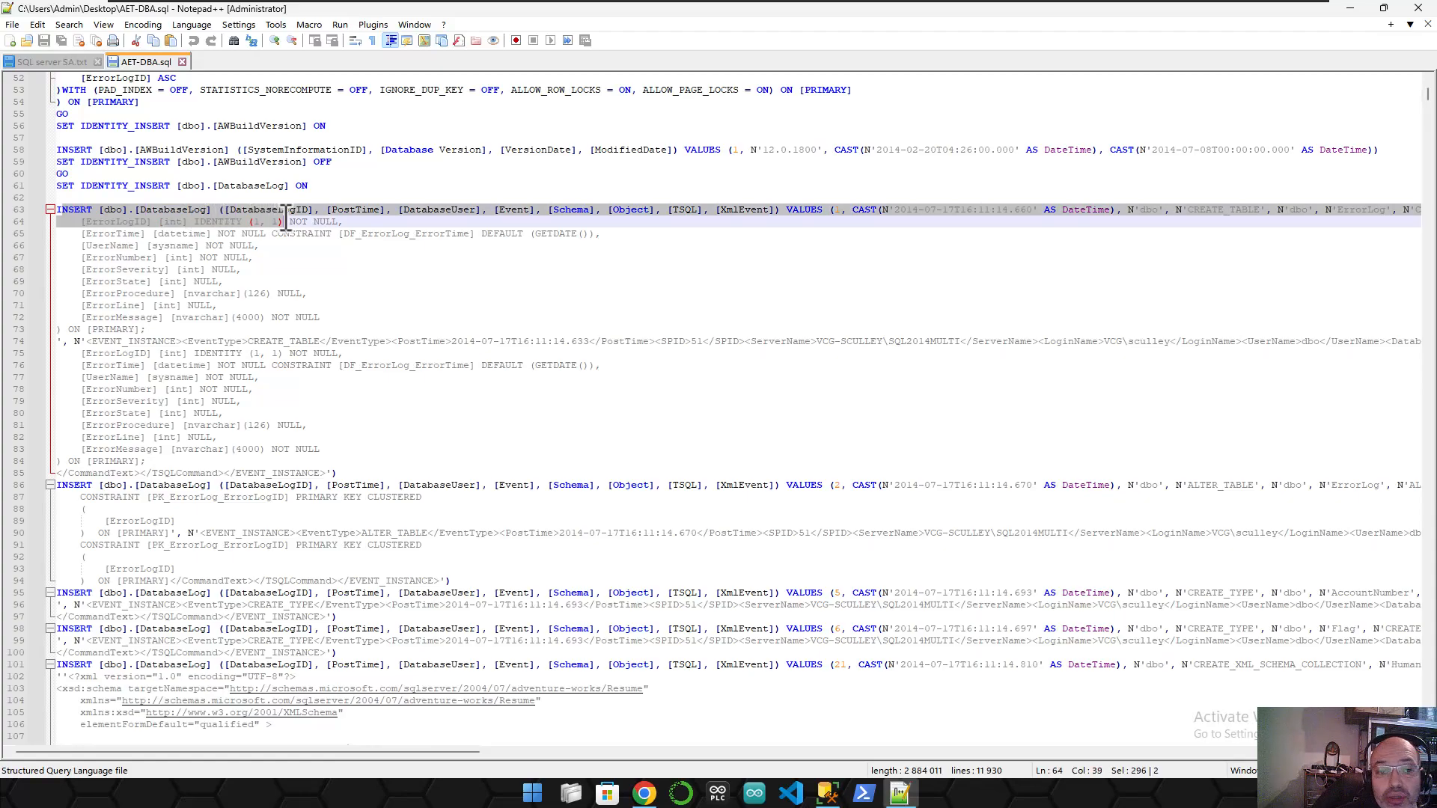
pyautogui.scroll(-16, 161, 374)
pyautogui.scroll(-13, 158, 394)
pyautogui.moveTo(1428, 100); pyautogui.dragTo(1426, 741)
pyautogui.scroll(6, 709, 476)
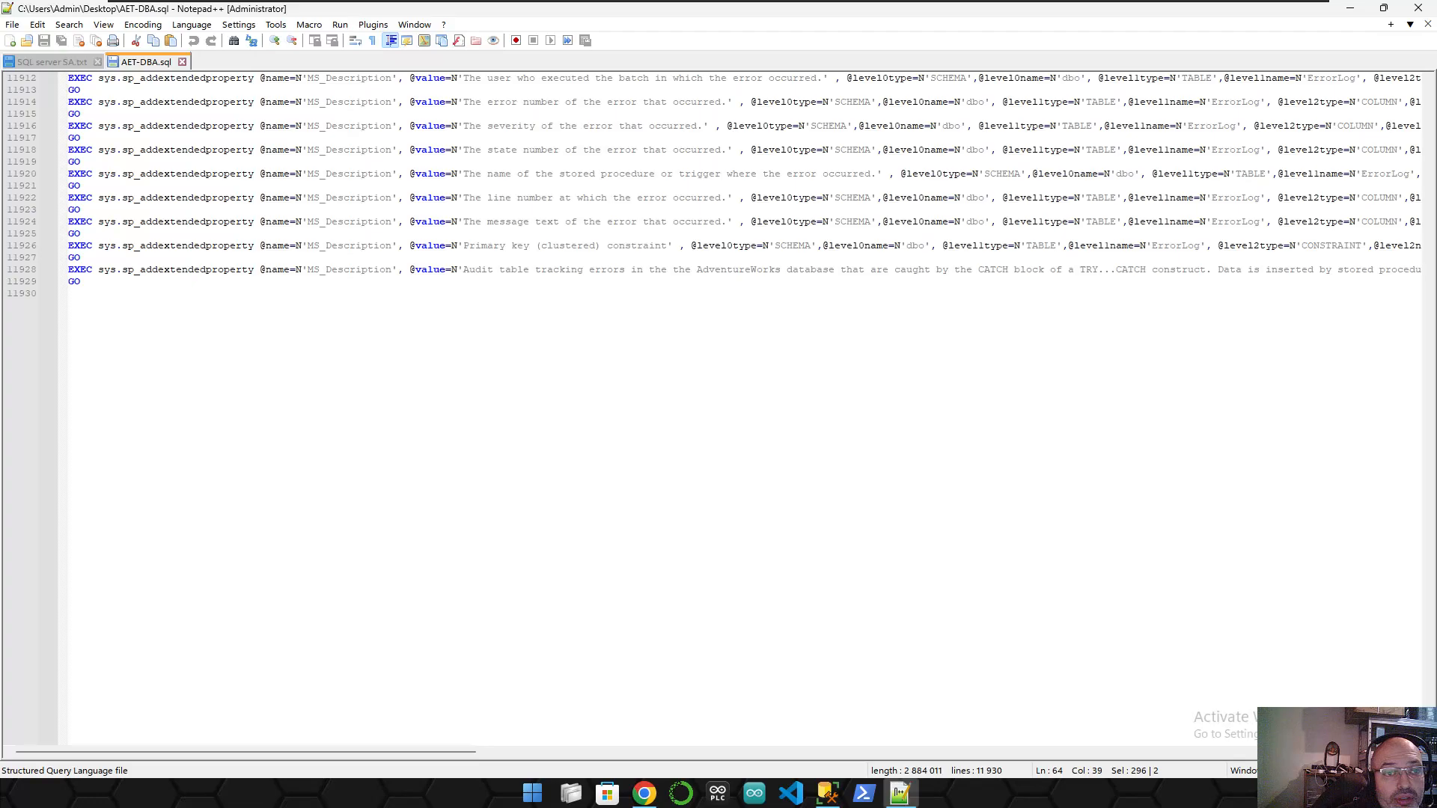
pyautogui.scroll(10, 257, 311)
pyautogui.scroll(12, 268, 330)
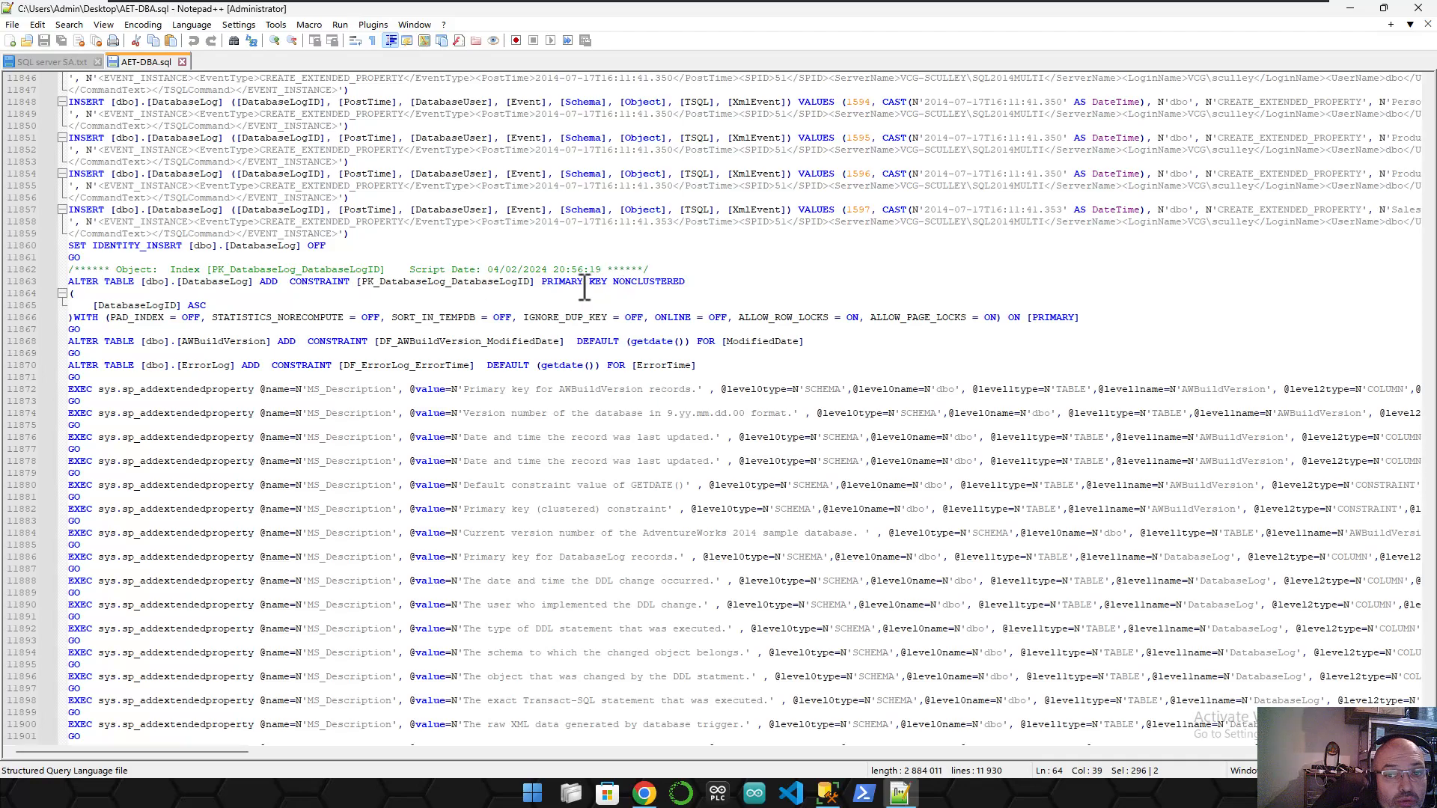
pyautogui.scroll(-10, 34, 370)
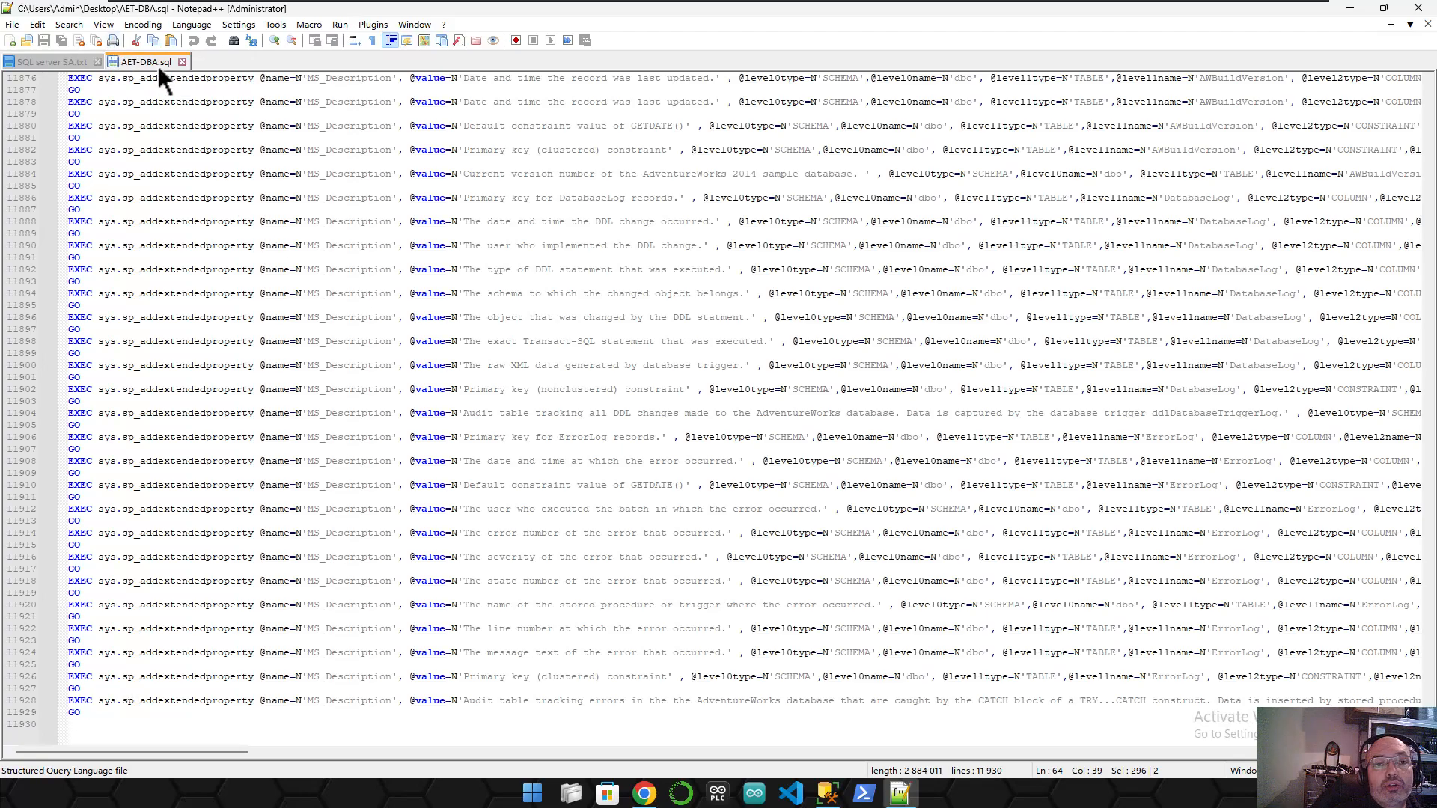
# - Close AET-DBA.sql in Notepad++, restore SSMS and drop the AET-DBA.sql file onto it
pyautogui.click(182, 62)
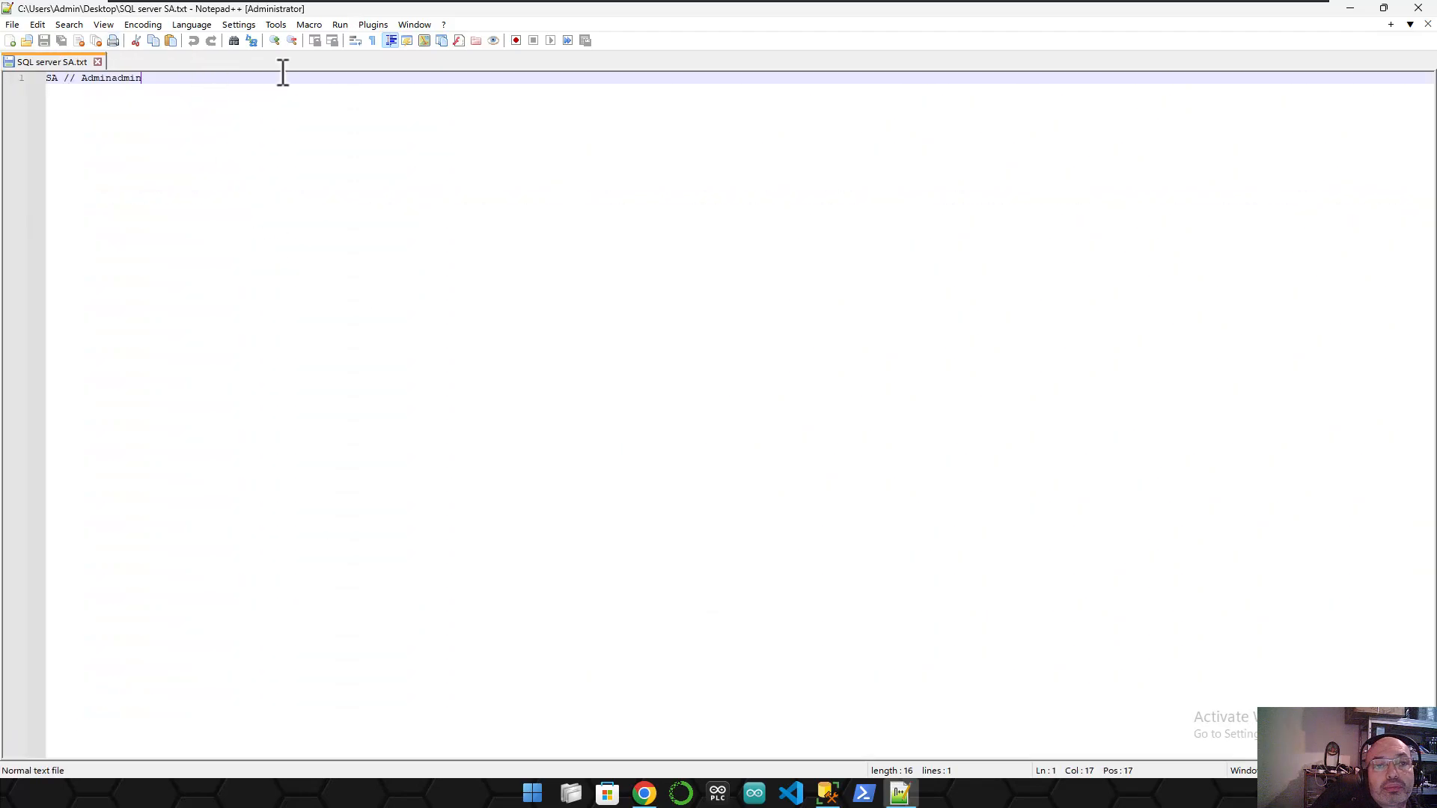
pyautogui.click(1349, 7)
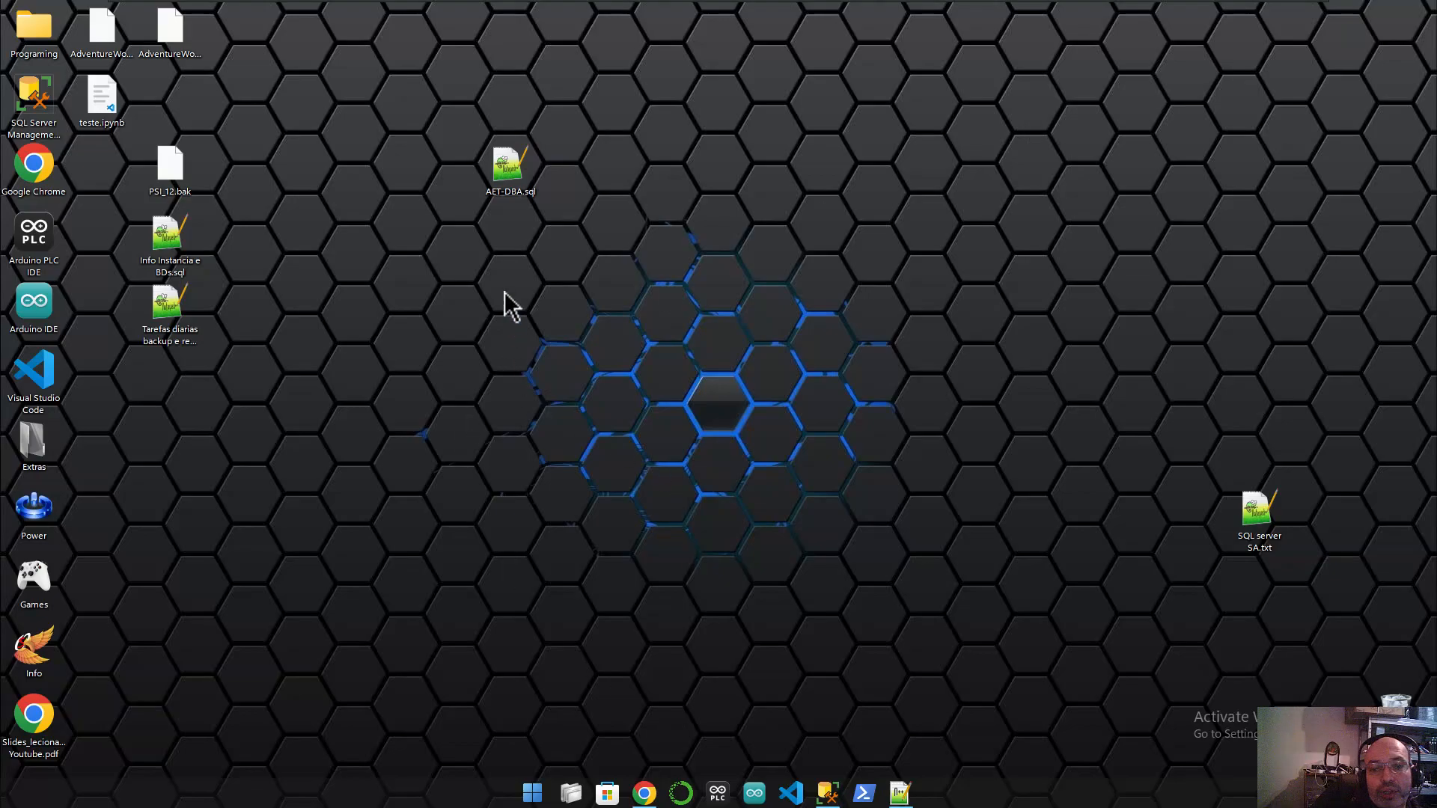
pyautogui.click(827, 793)
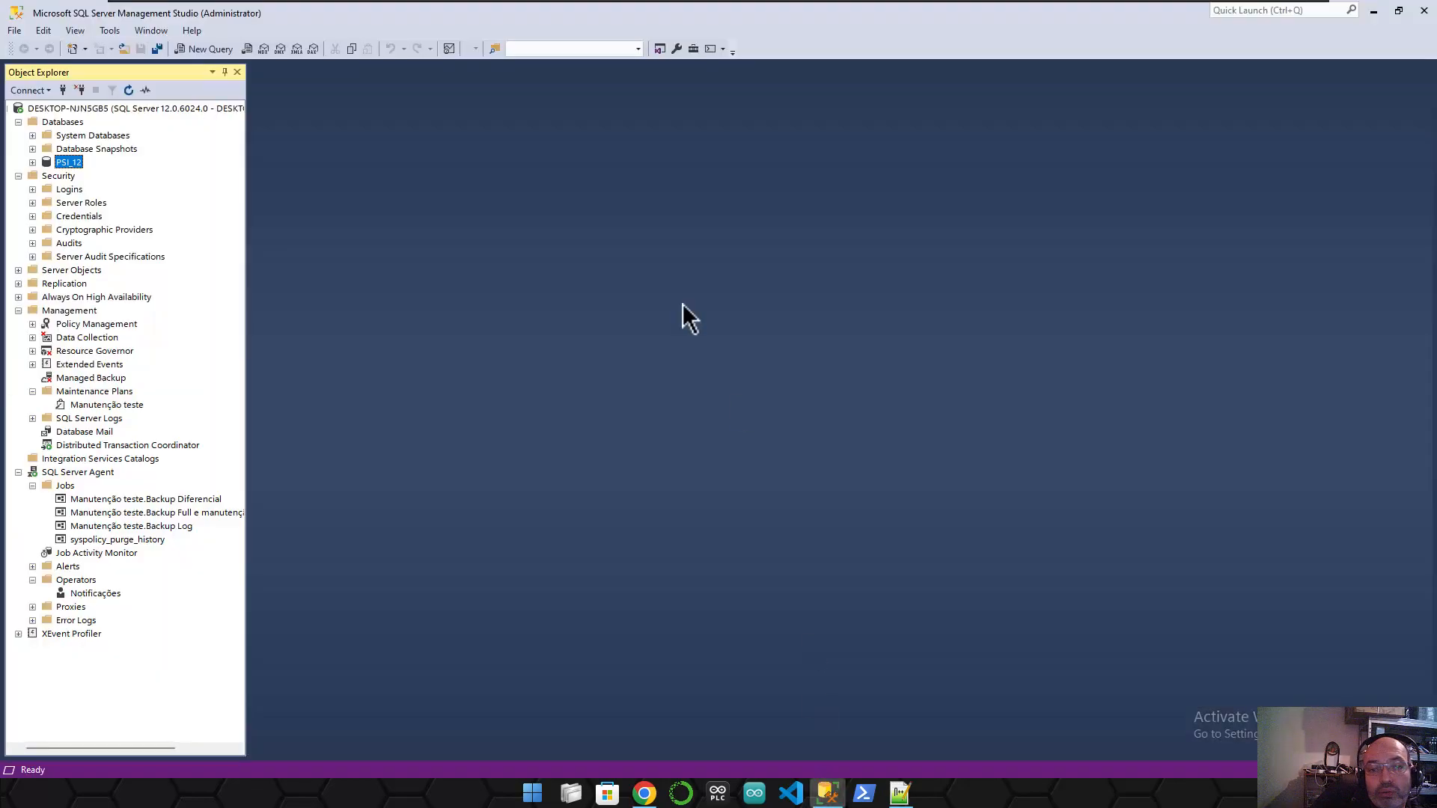
pyautogui.moveTo(307, 13); pyautogui.dragTo(590, 255)
pyautogui.moveTo(517, 188); pyautogui.dragTo(705, 455)
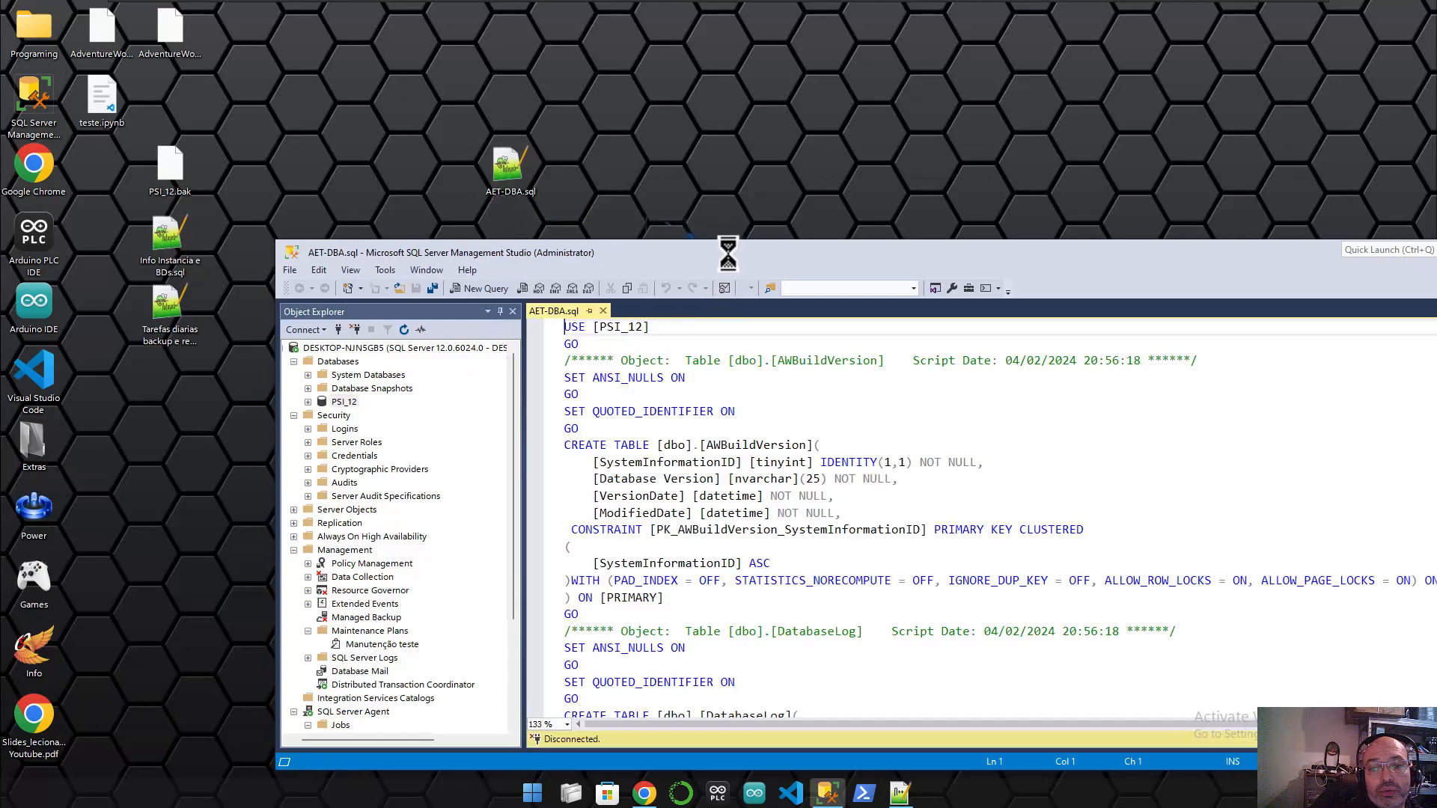
# - Maximize SSMS and expand PSI_12 in Object Explorer to list its tables
pyautogui.doubleClick(731, 253)
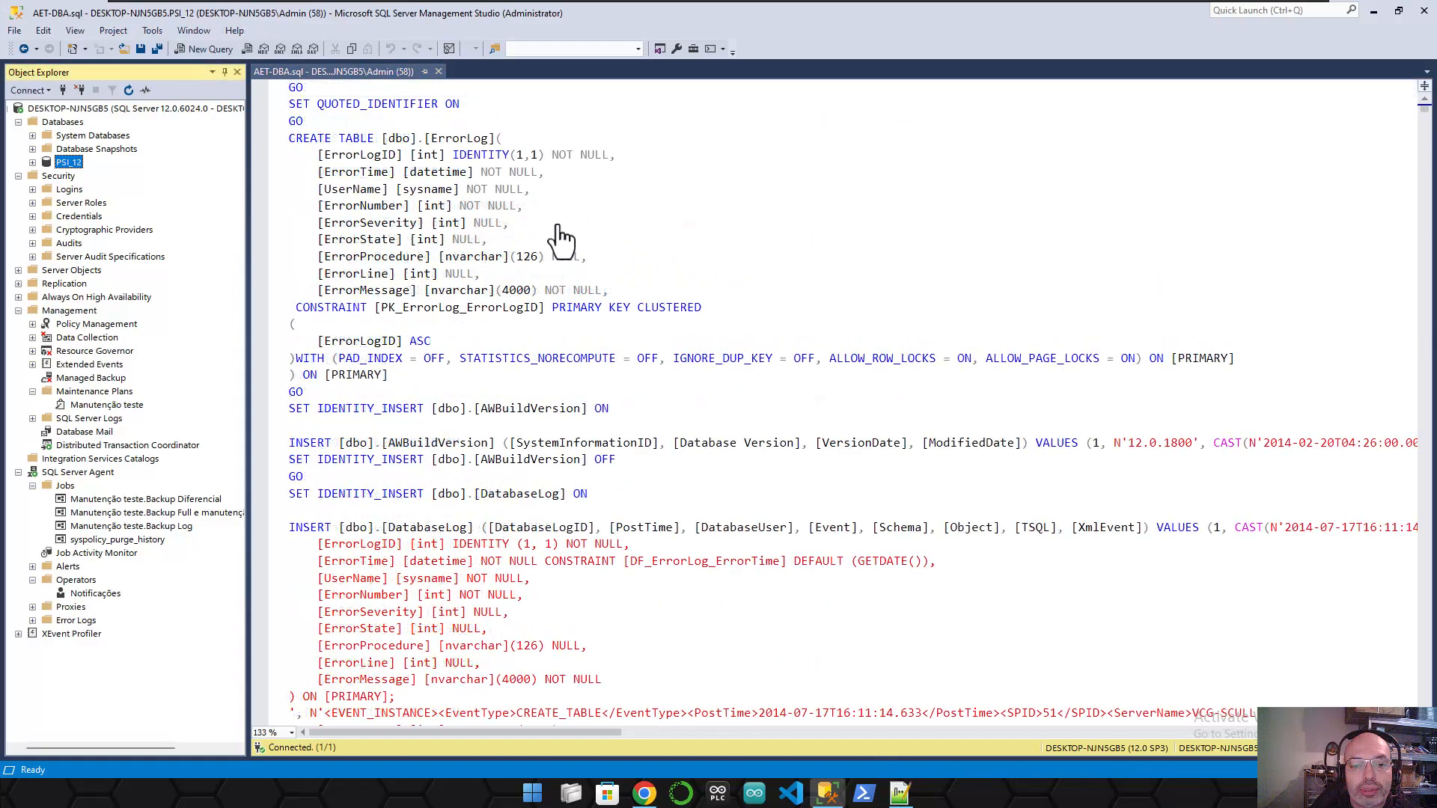
pyautogui.scroll(-15, 585, 232)
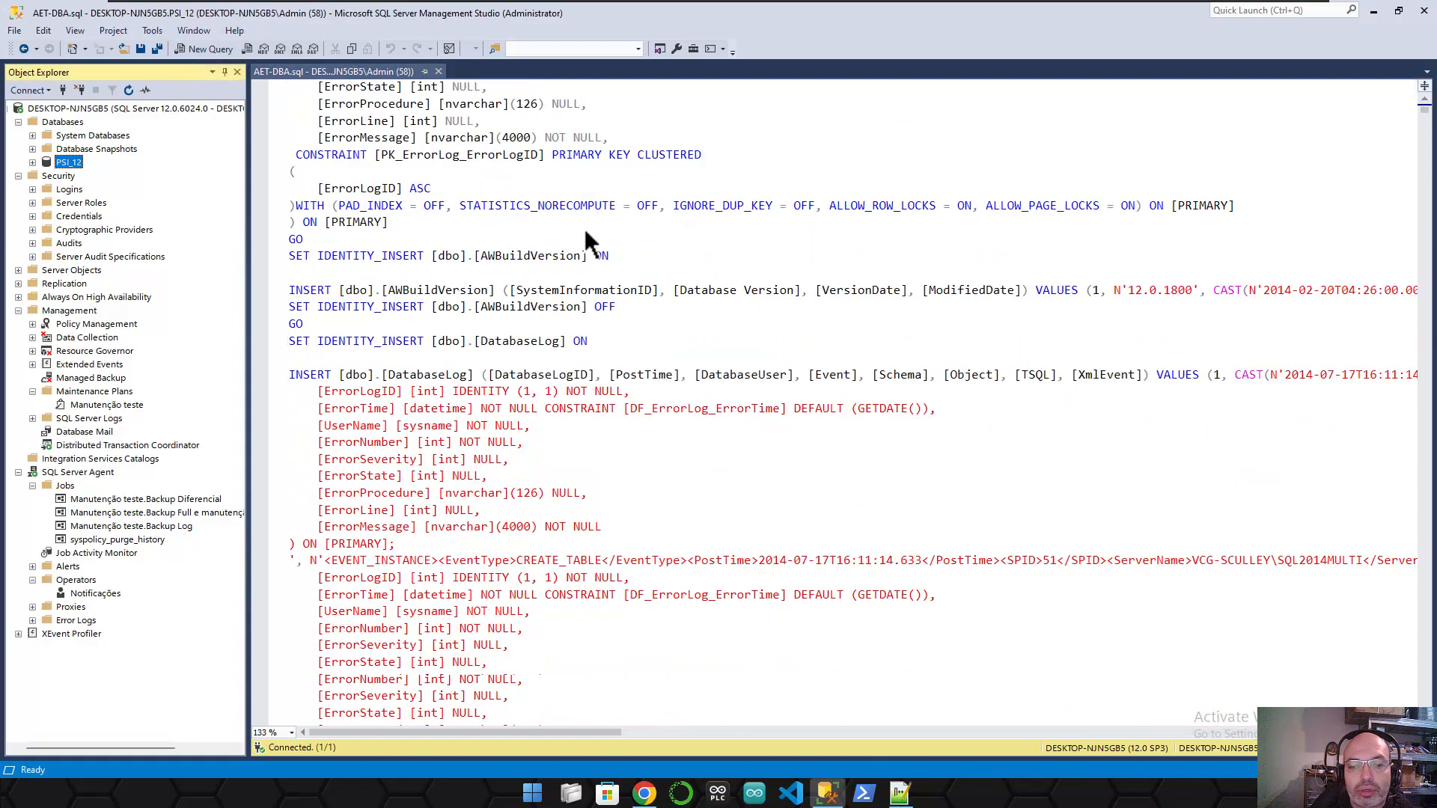
pyautogui.scroll(10, 586, 240)
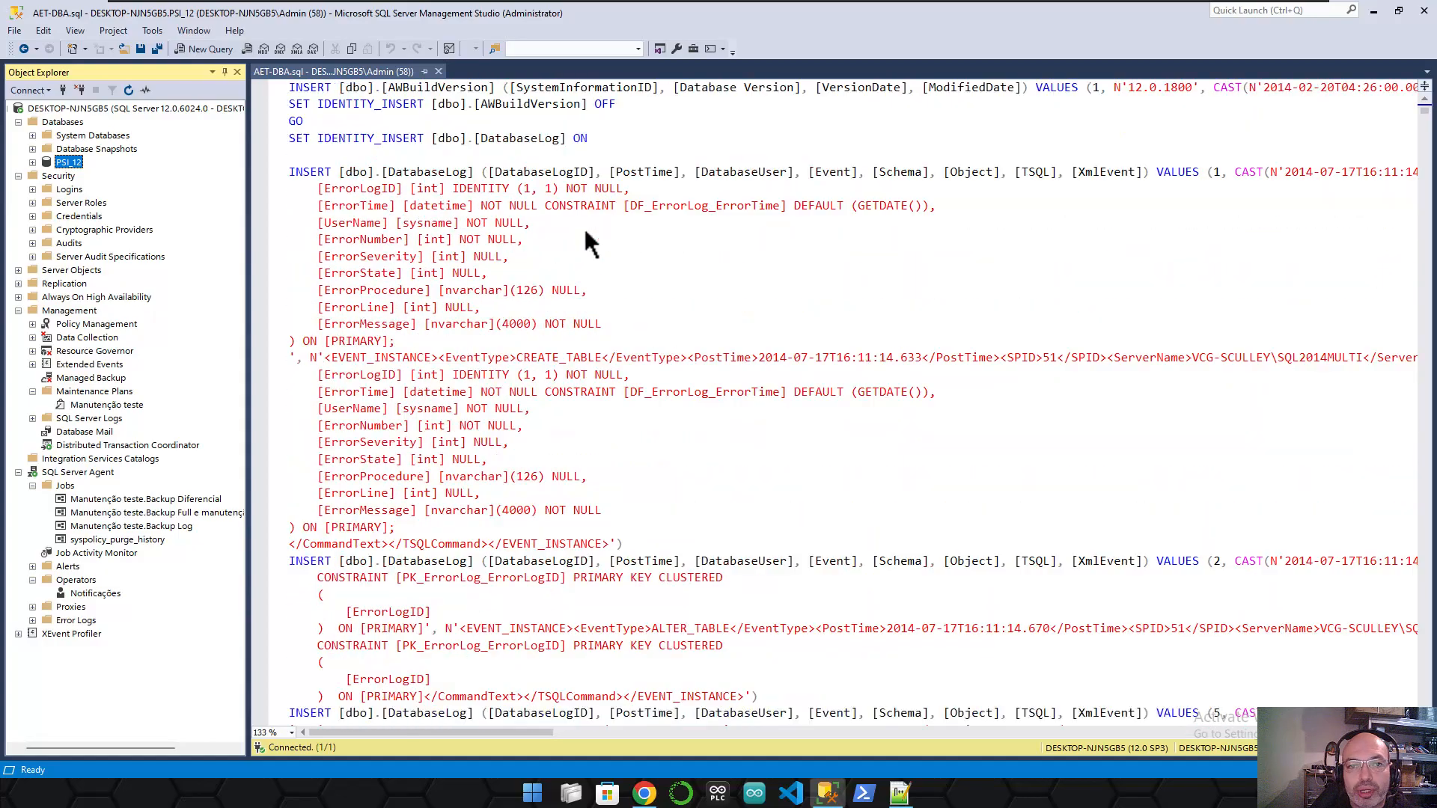
pyautogui.scroll(9, 750, 363)
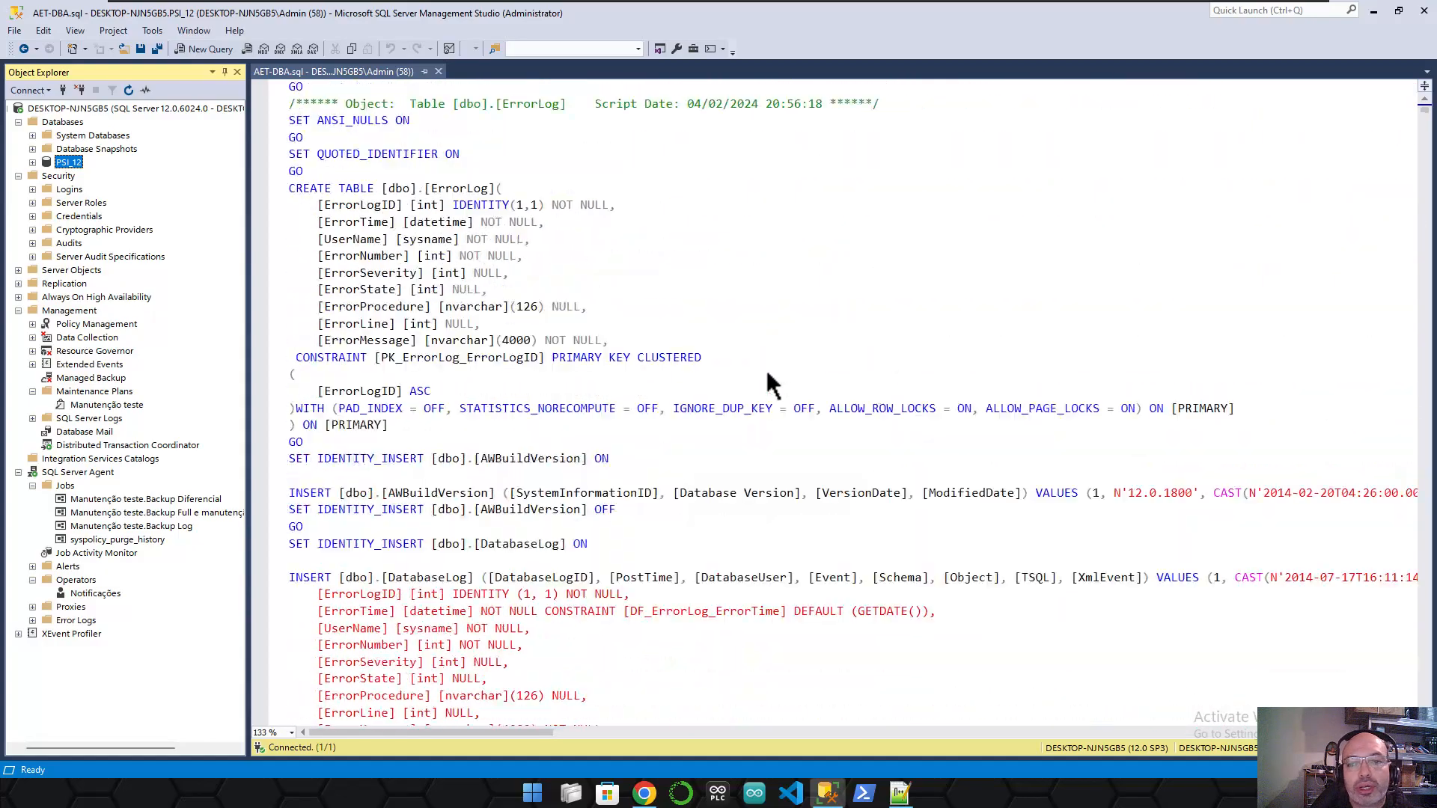
pyautogui.click(33, 163)
pyautogui.click(47, 189)
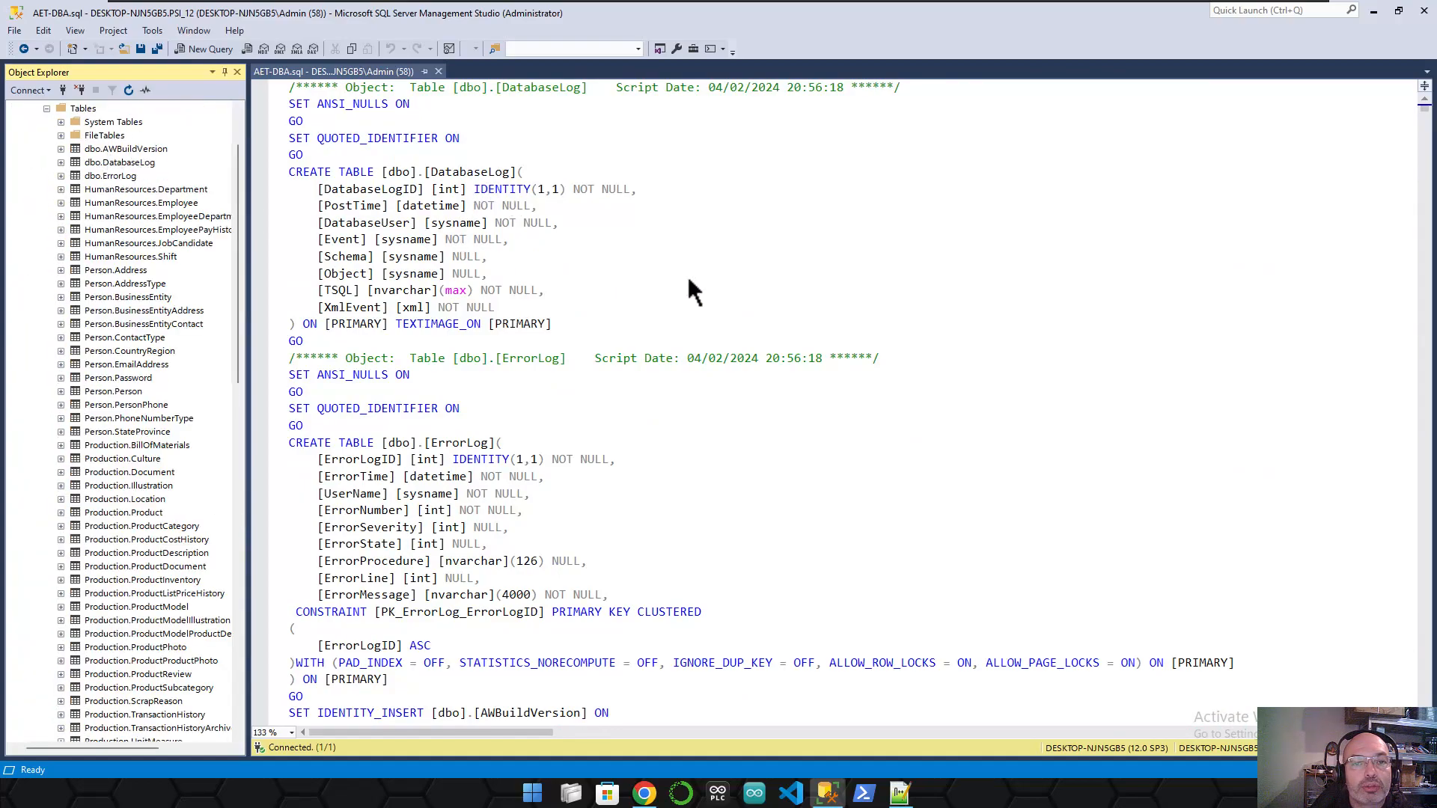
# - Scroll through the AET-DBA.sql CREATE TABLE script
pyautogui.click(874, 290)
pyautogui.scroll(-15, 874, 292)
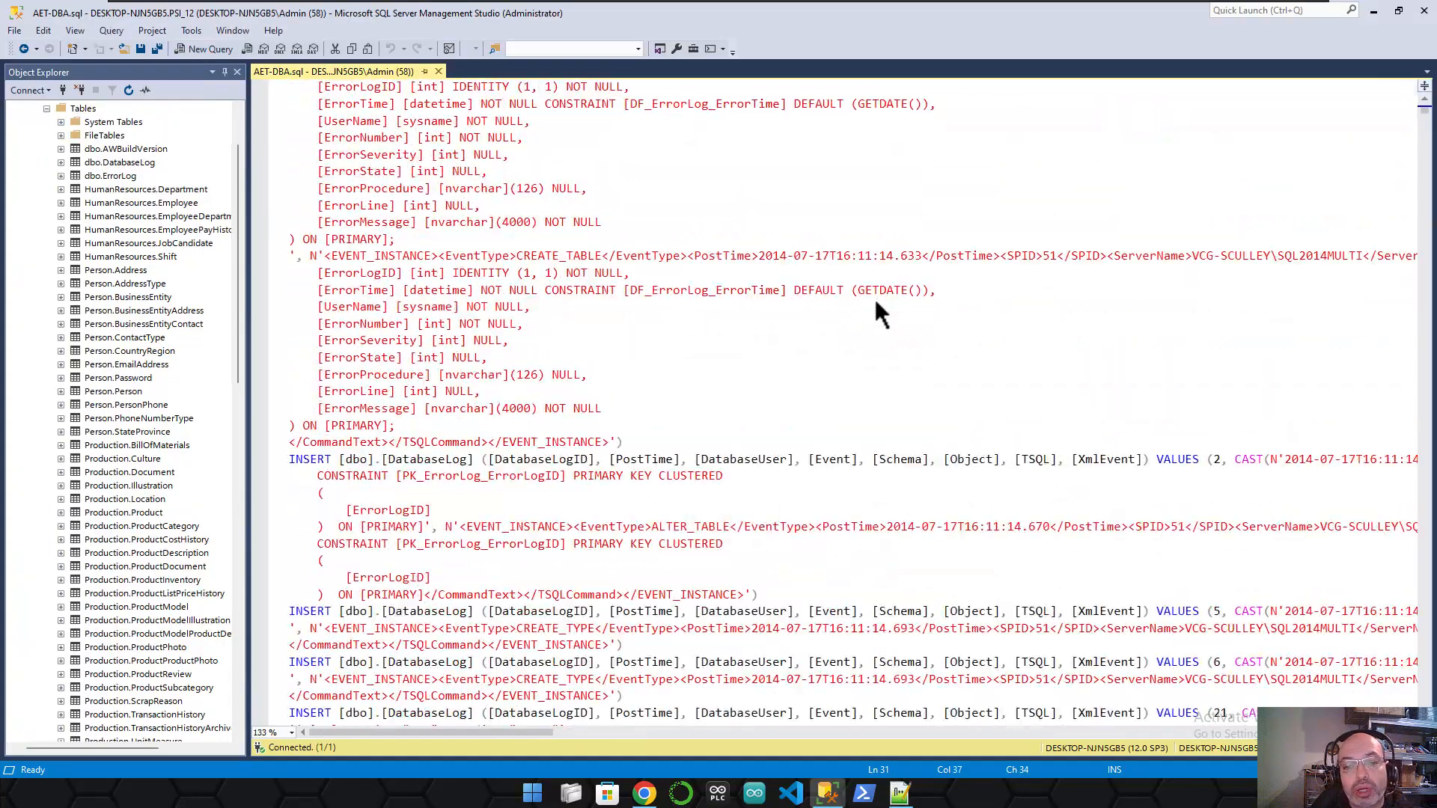
pyautogui.scroll(-3, 874, 294)
pyautogui.moveTo(1424, 131)
pyautogui.mouseDown()
pyautogui.moveTo(1425, 239)
pyautogui.moveTo(1425, 106)
pyautogui.mouseUp()
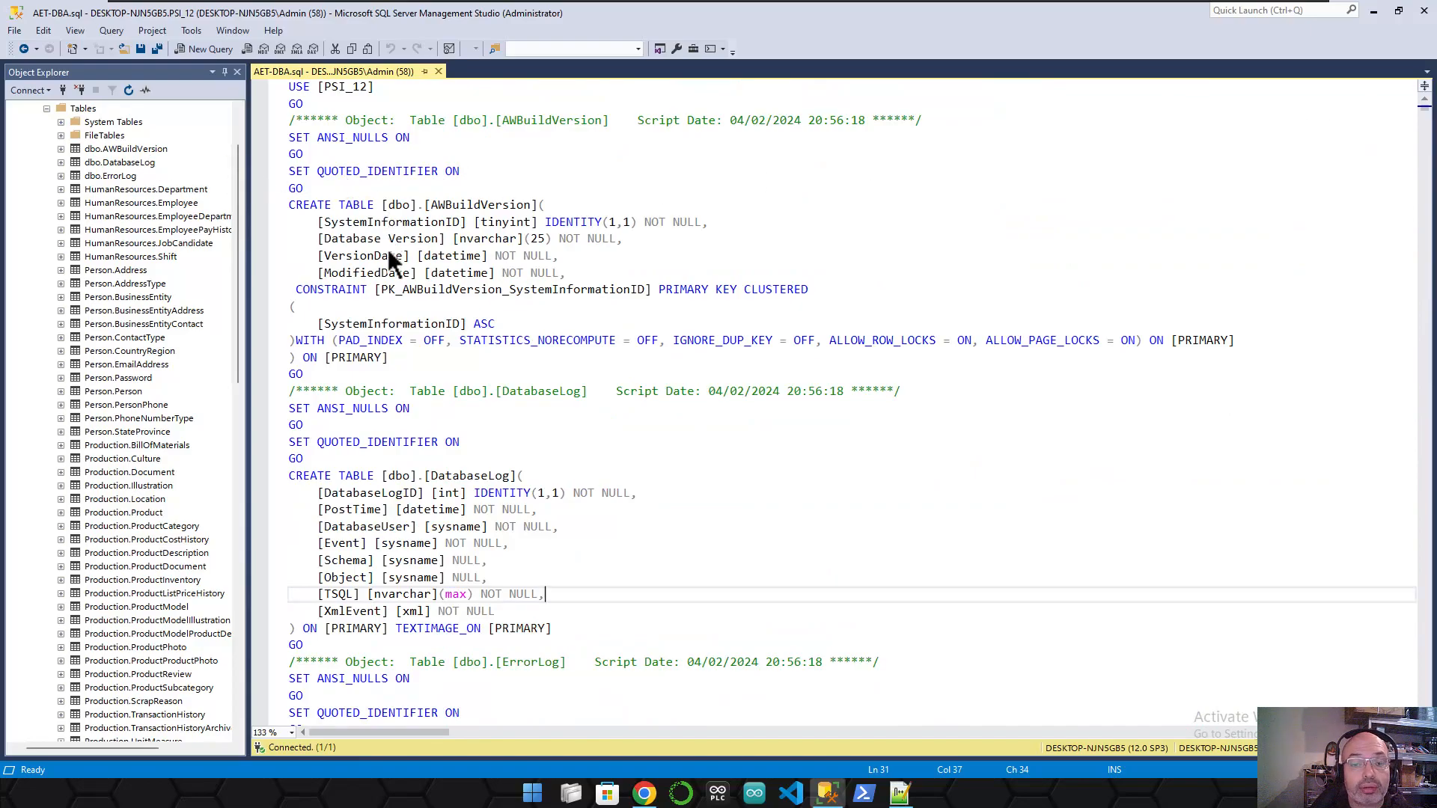
pyautogui.scroll(-9, 465, 537)
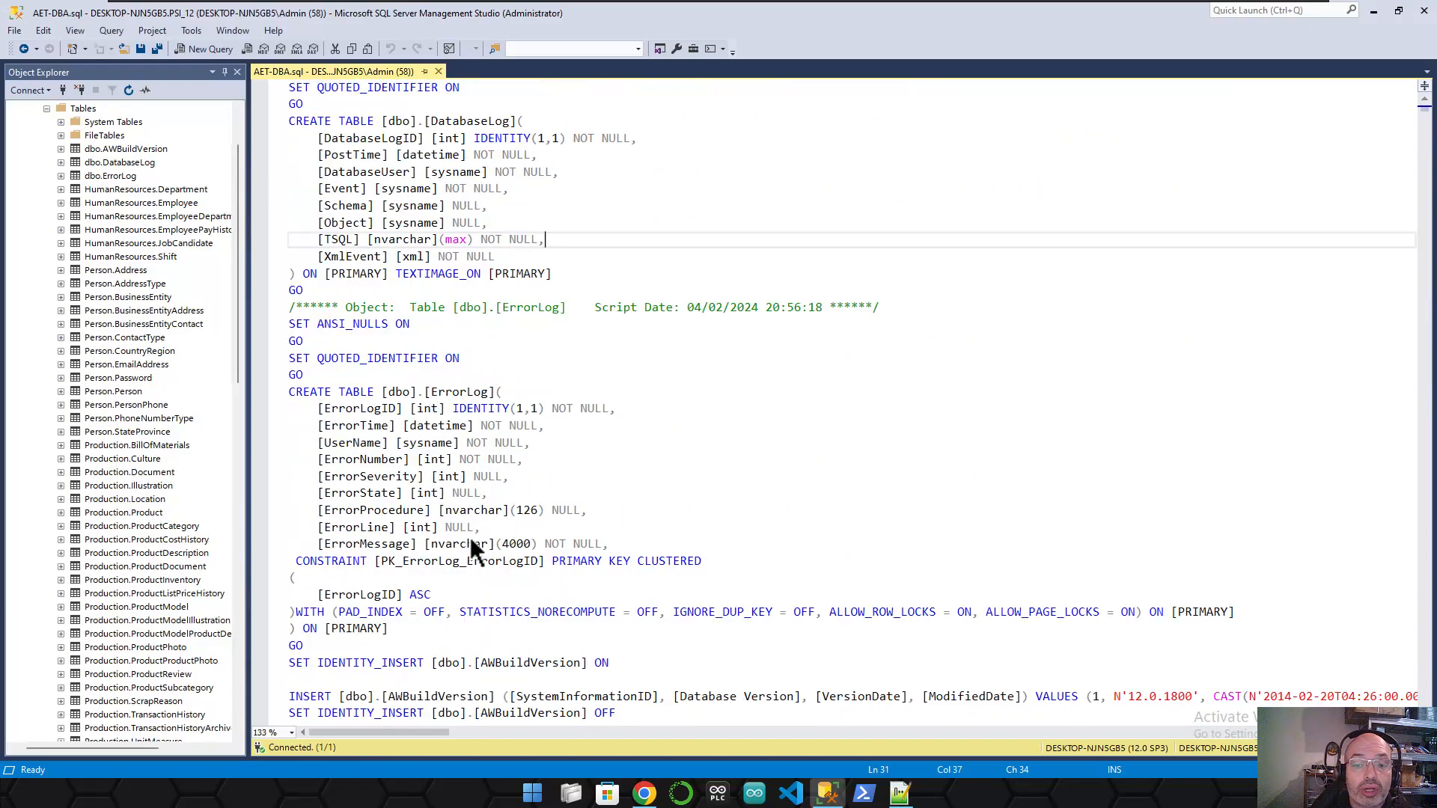
pyautogui.scroll(-5, 473, 546)
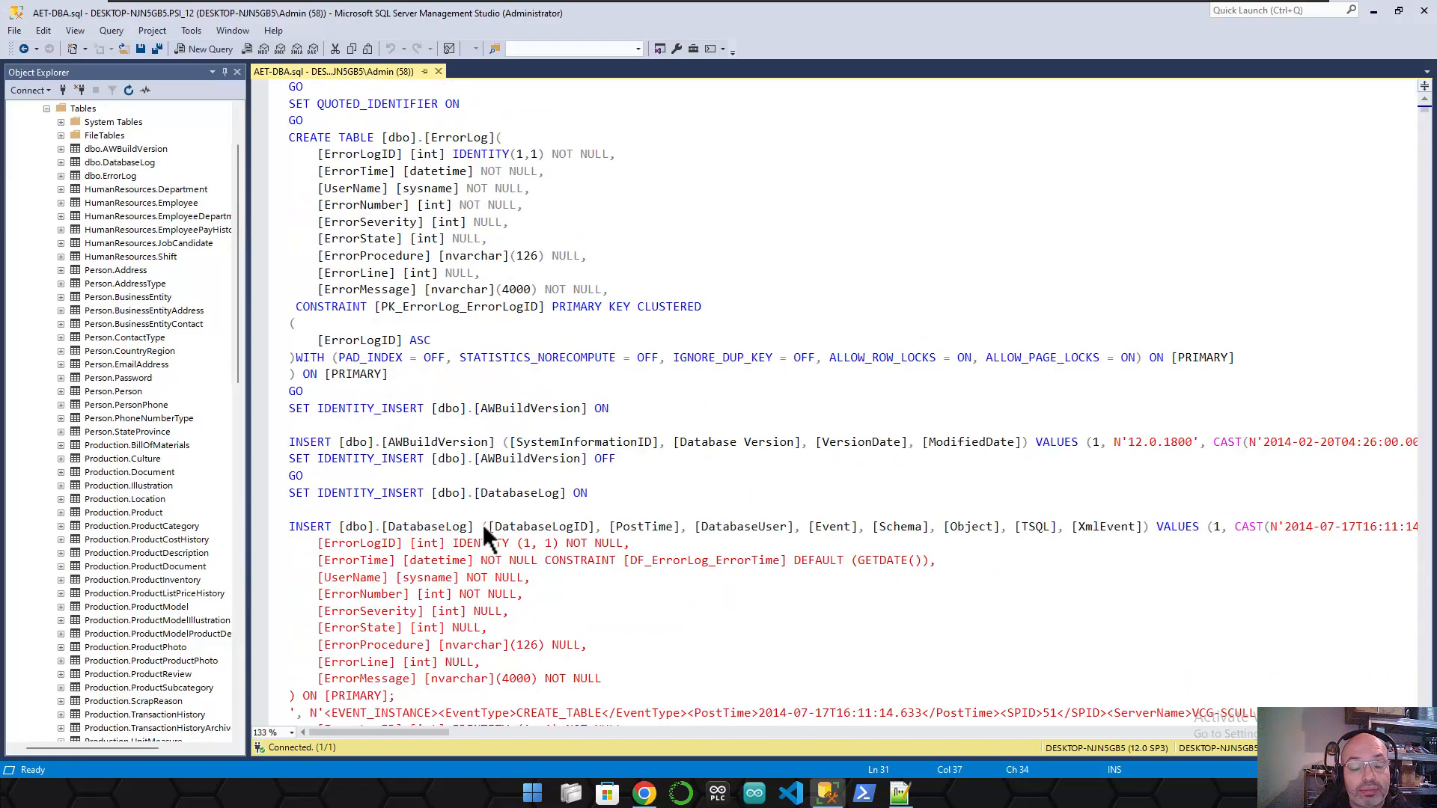
pyautogui.scroll(-1, 558, 531)
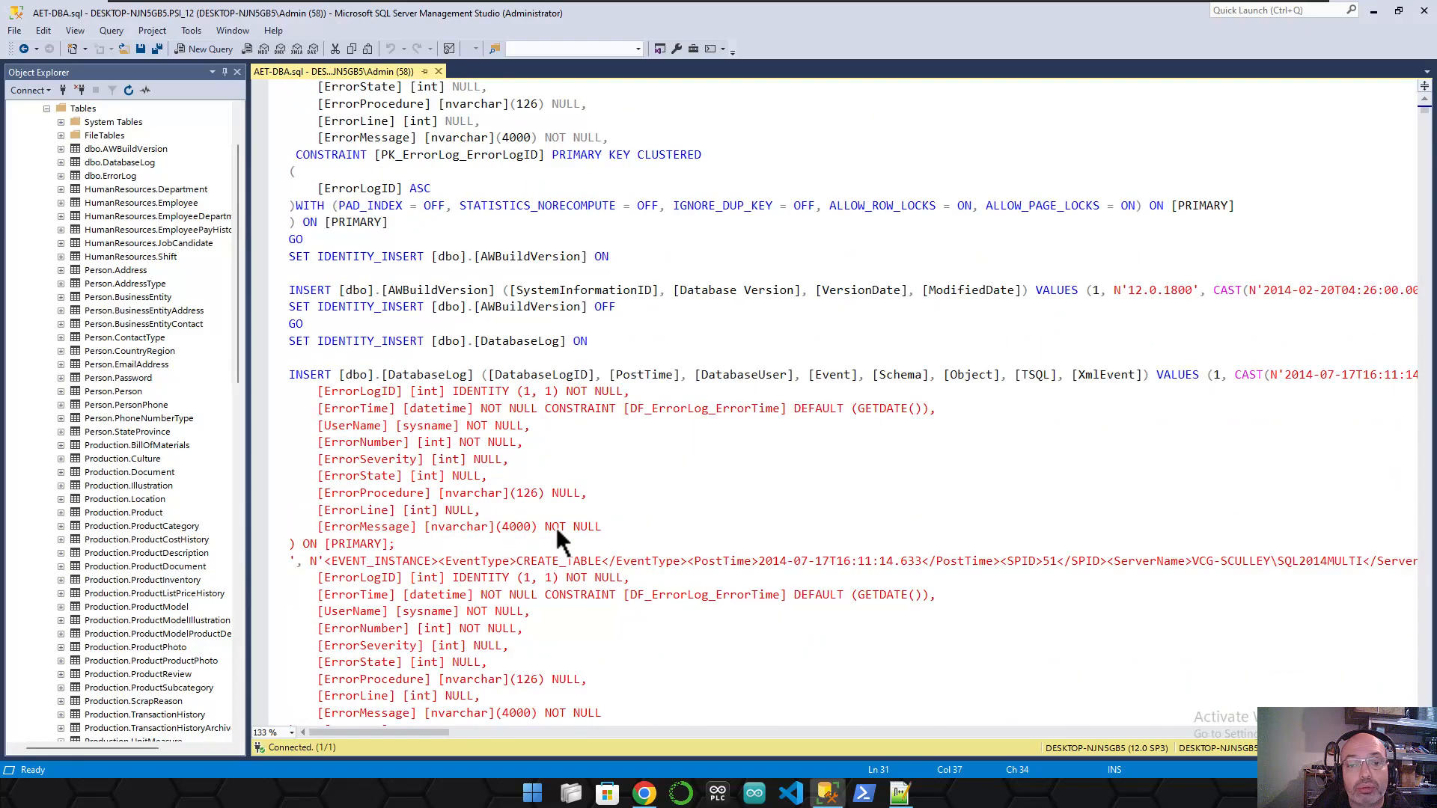
pyautogui.scroll(-2, 555, 524)
pyautogui.scroll(14, 555, 524)
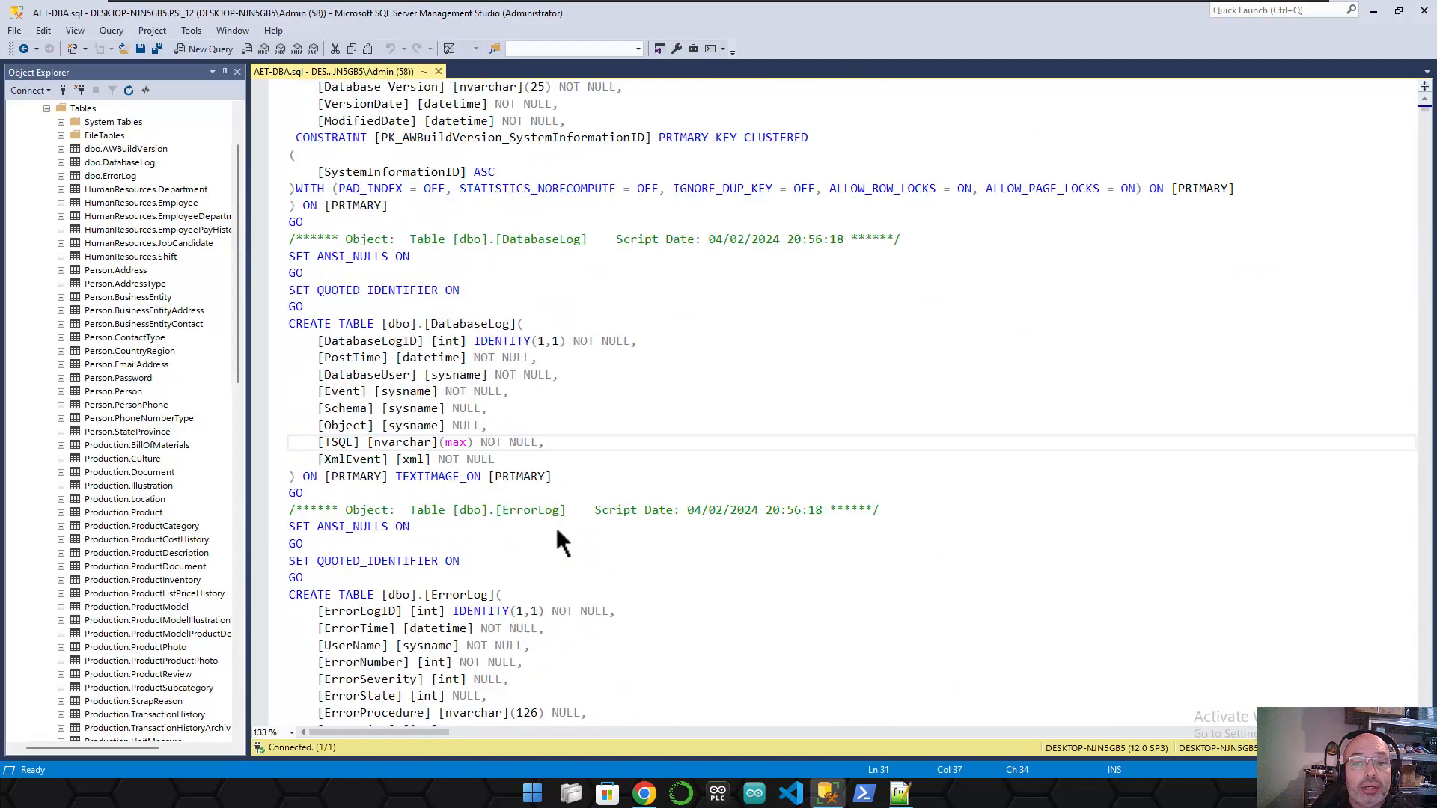
pyautogui.scroll(3, 554, 524)
# - Insert a new line after USE [PSI_12] at the top of the script
pyautogui.click(360, 102)
pyautogui.click(395, 90)
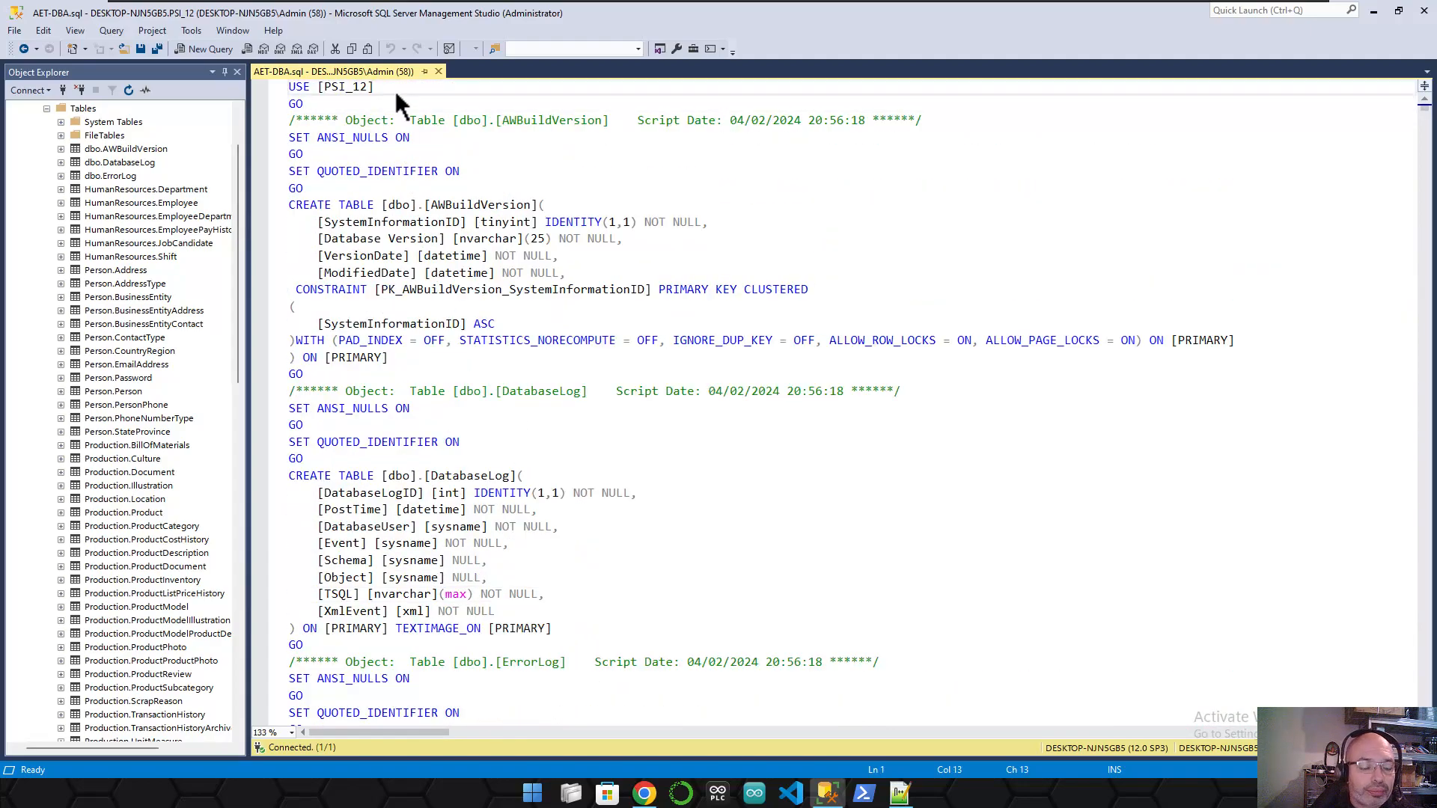
pyautogui.press('Return')
pyautogui.press('Return')
# - Place the caret on the new blank line beneath USE [PSI_12]
pyautogui.click(383, 103)
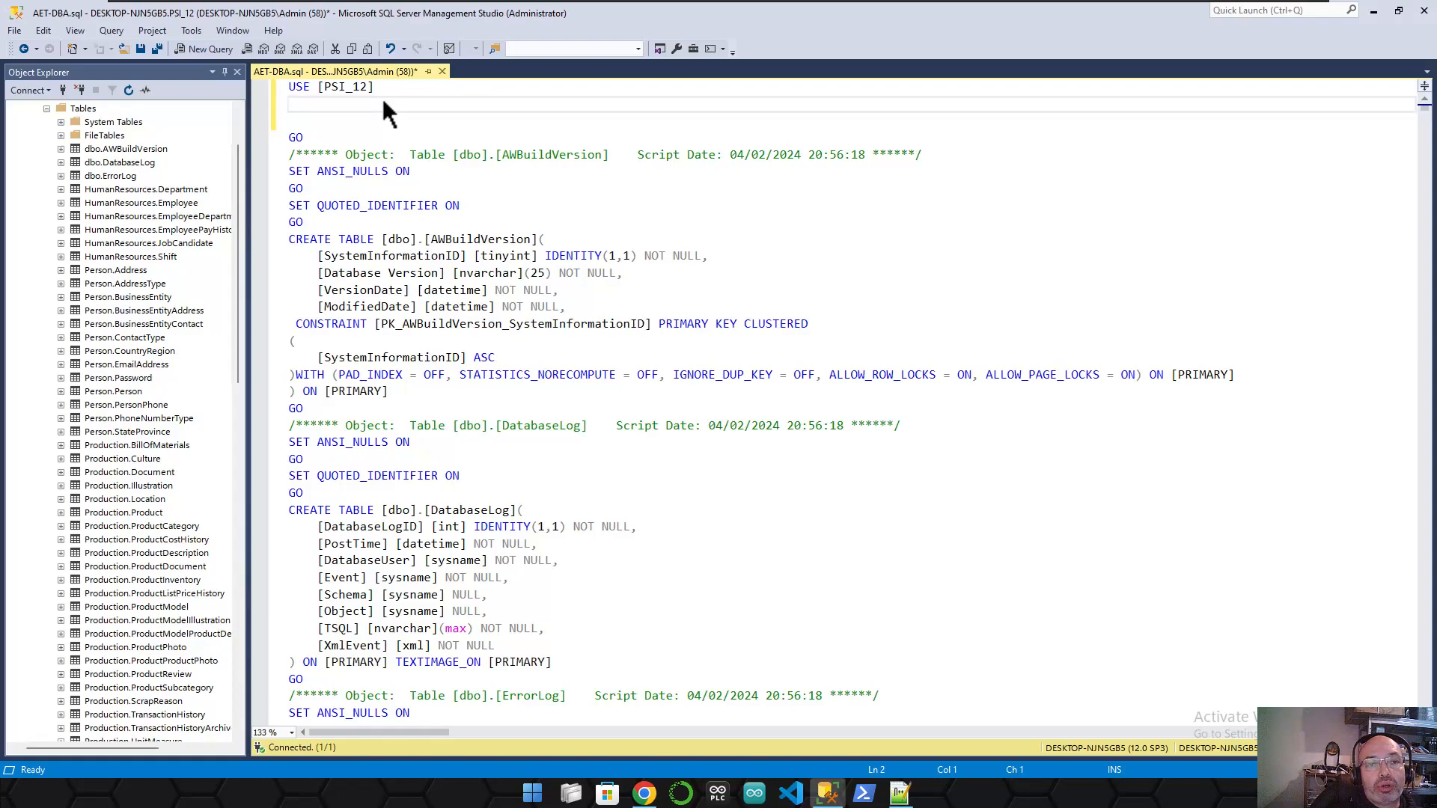
# - Write DELETE dbo.ErrorLog under USE [PSI_12] and execute both lines, affecting 0 rows
pyautogui.write('DELET')
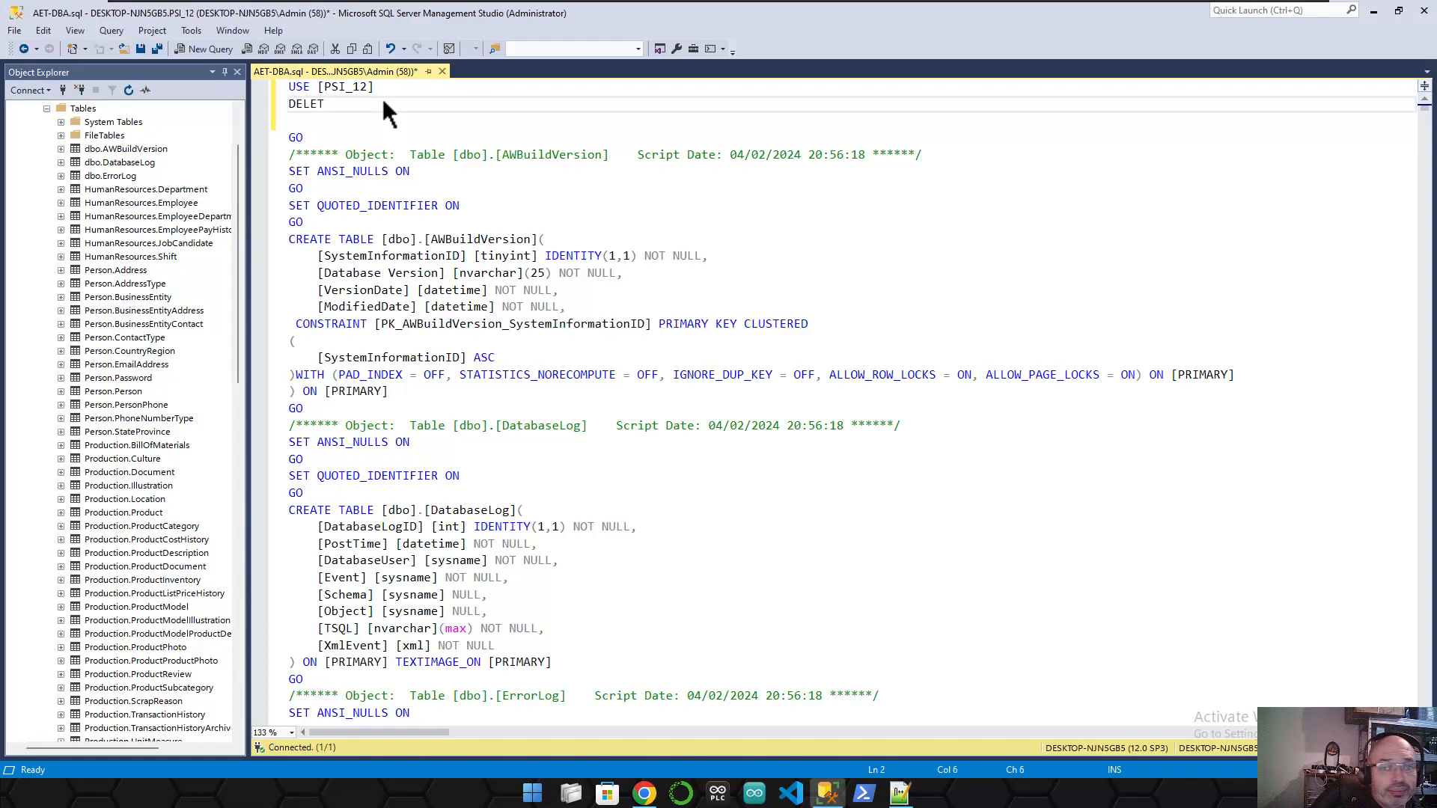
pyautogui.write('E')
pyautogui.click(113, 176)
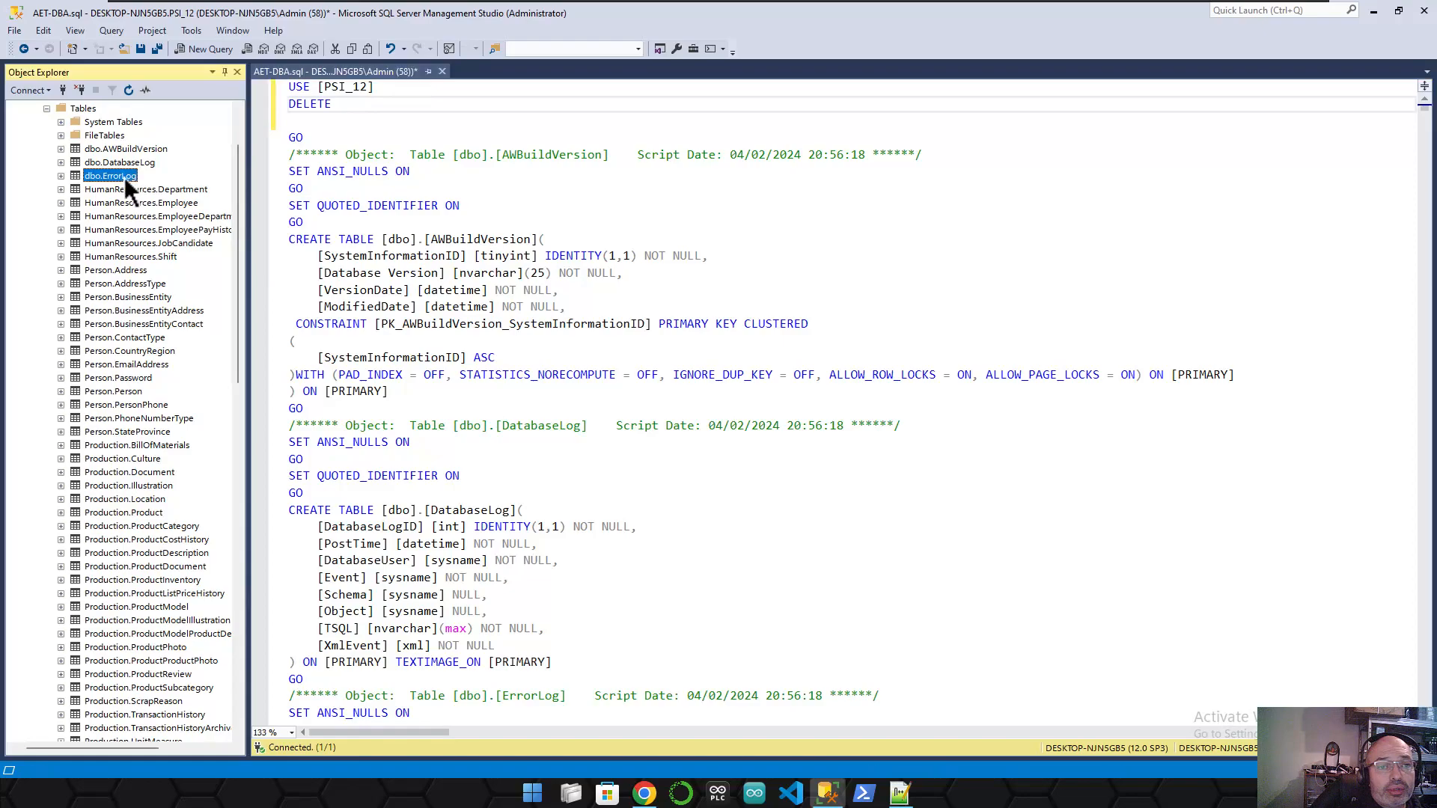
pyautogui.click(348, 101)
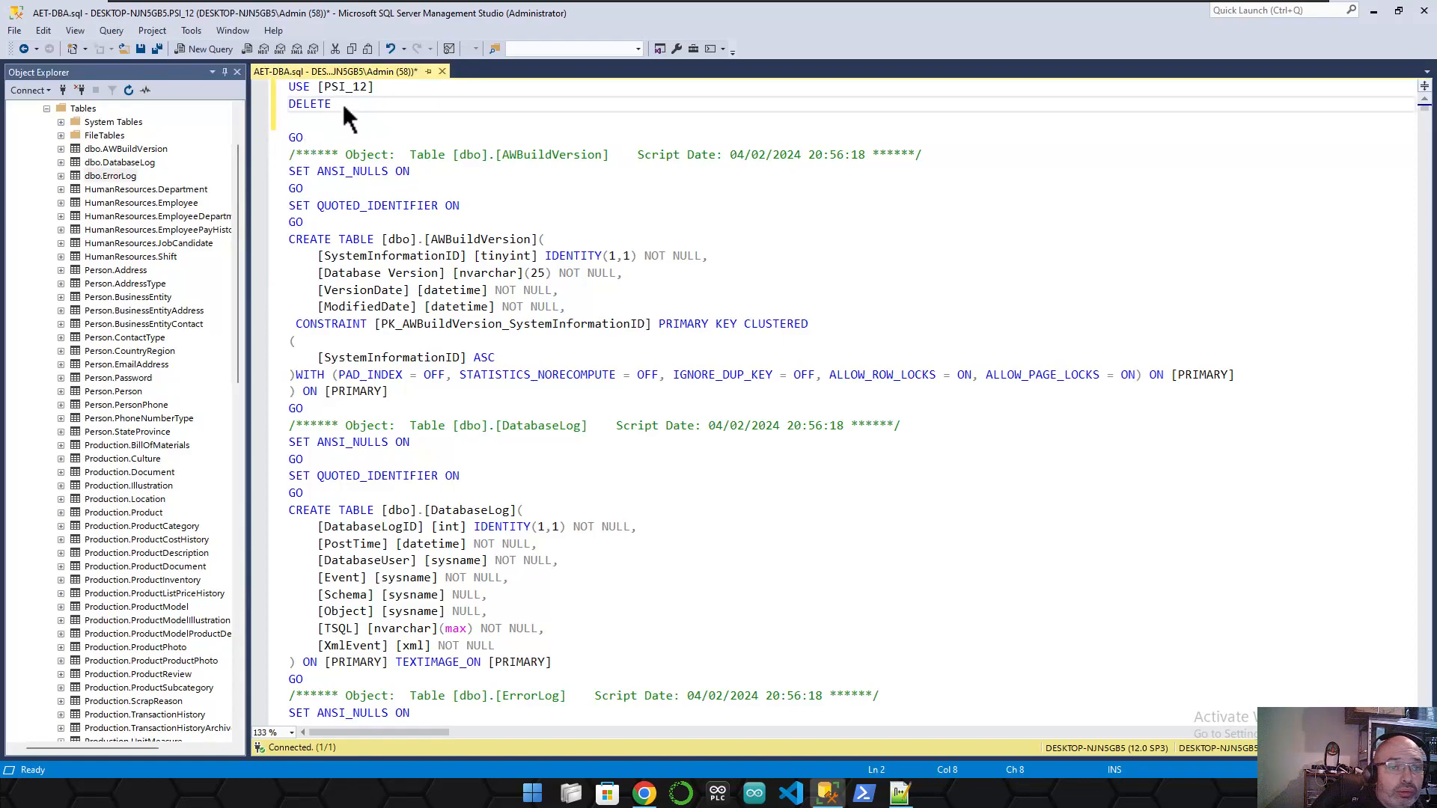
pyautogui.write('dbo.ErrorLog')
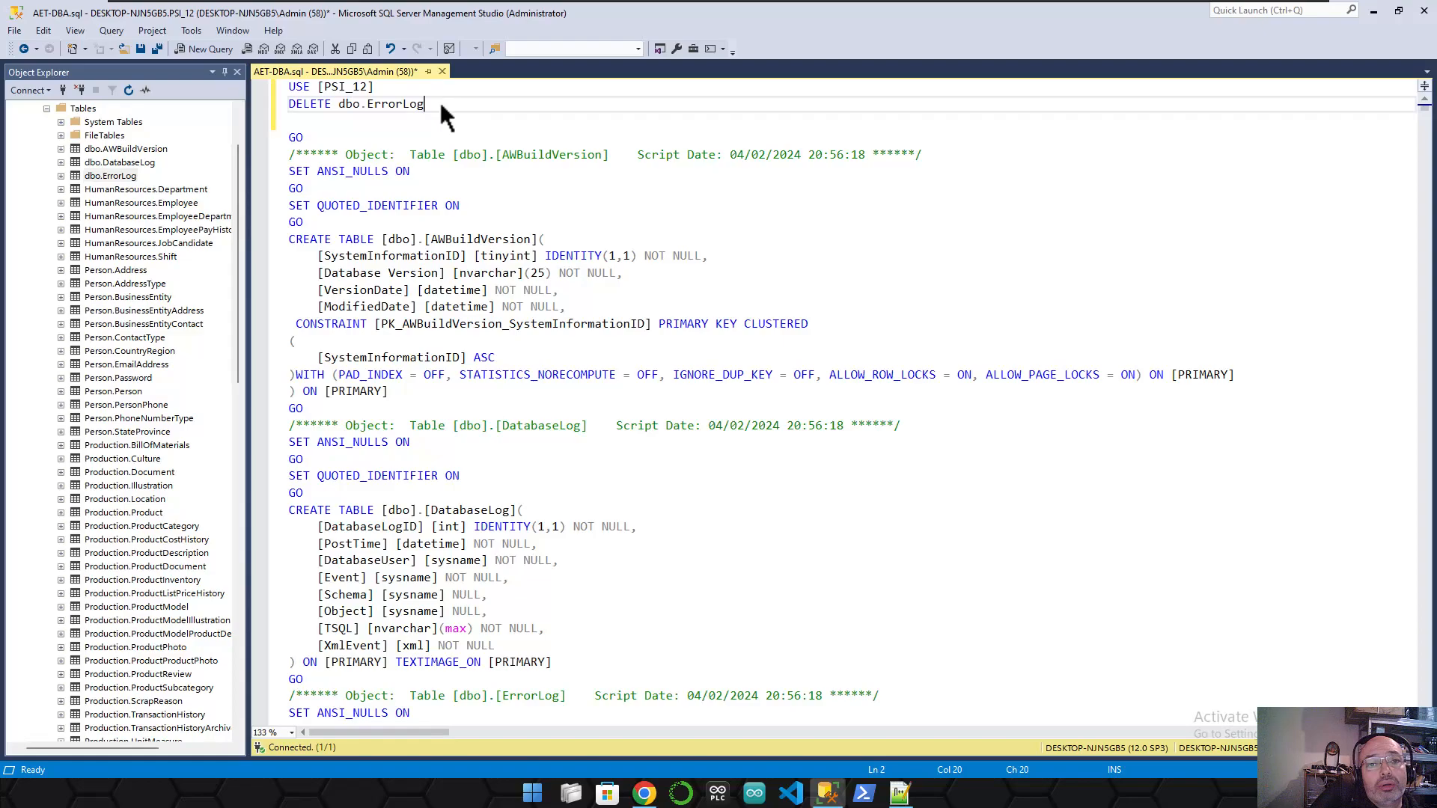
pyautogui.moveTo(419, 107); pyautogui.dragTo(241, 80)
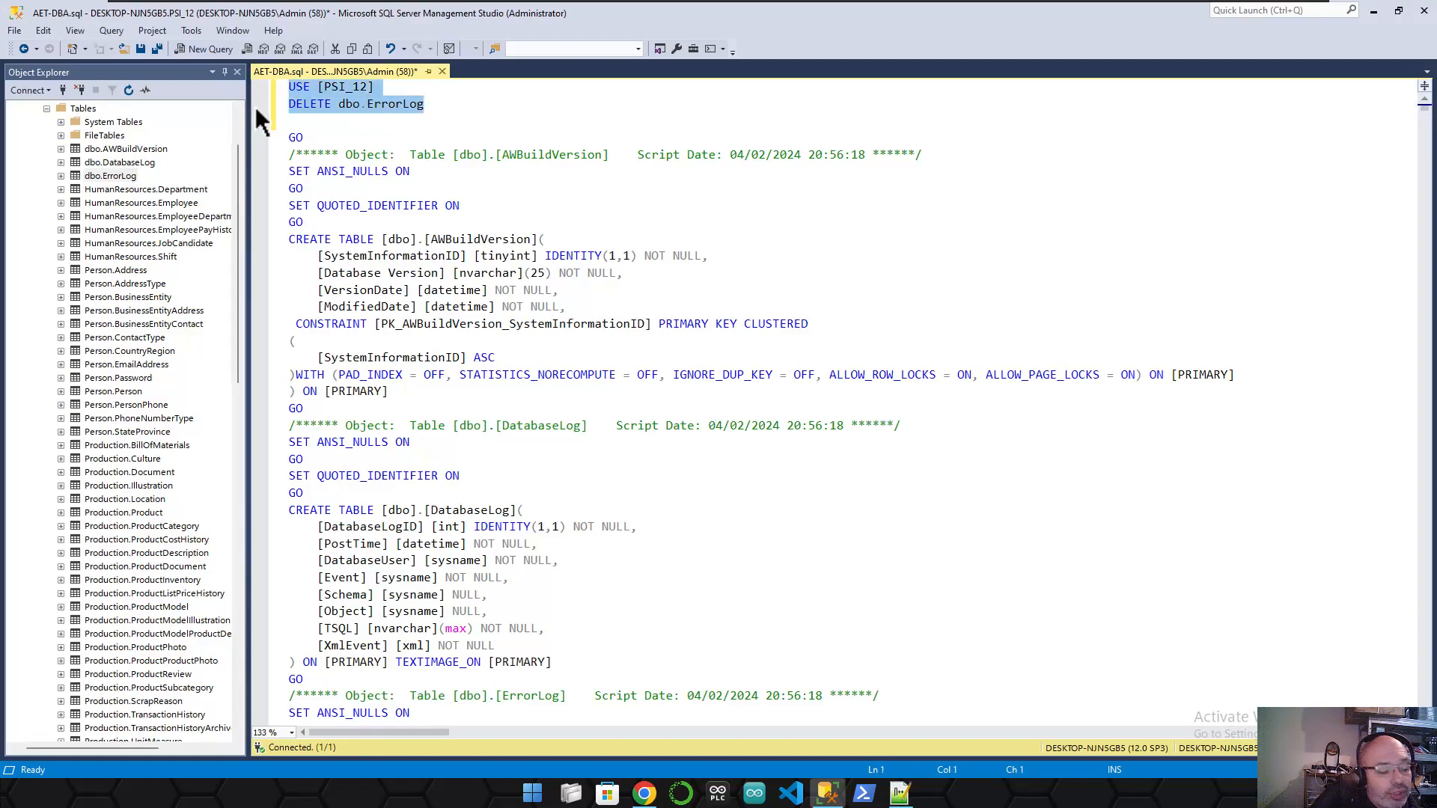
pyautogui.press('F5')
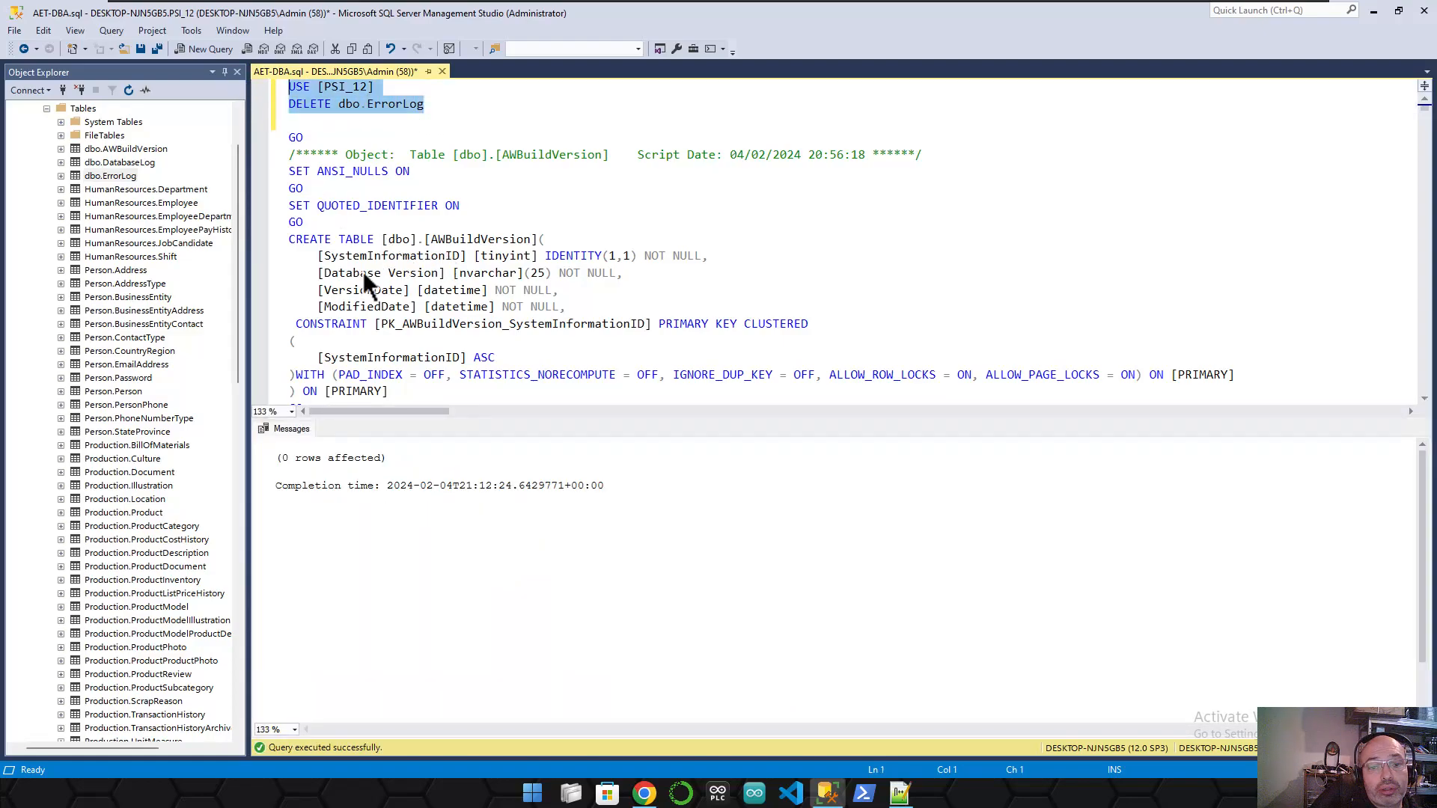
# - Remove the DELETE dbo.ErrorLog statement from the script
pyautogui.press('Down')
pyautogui.press('Down')
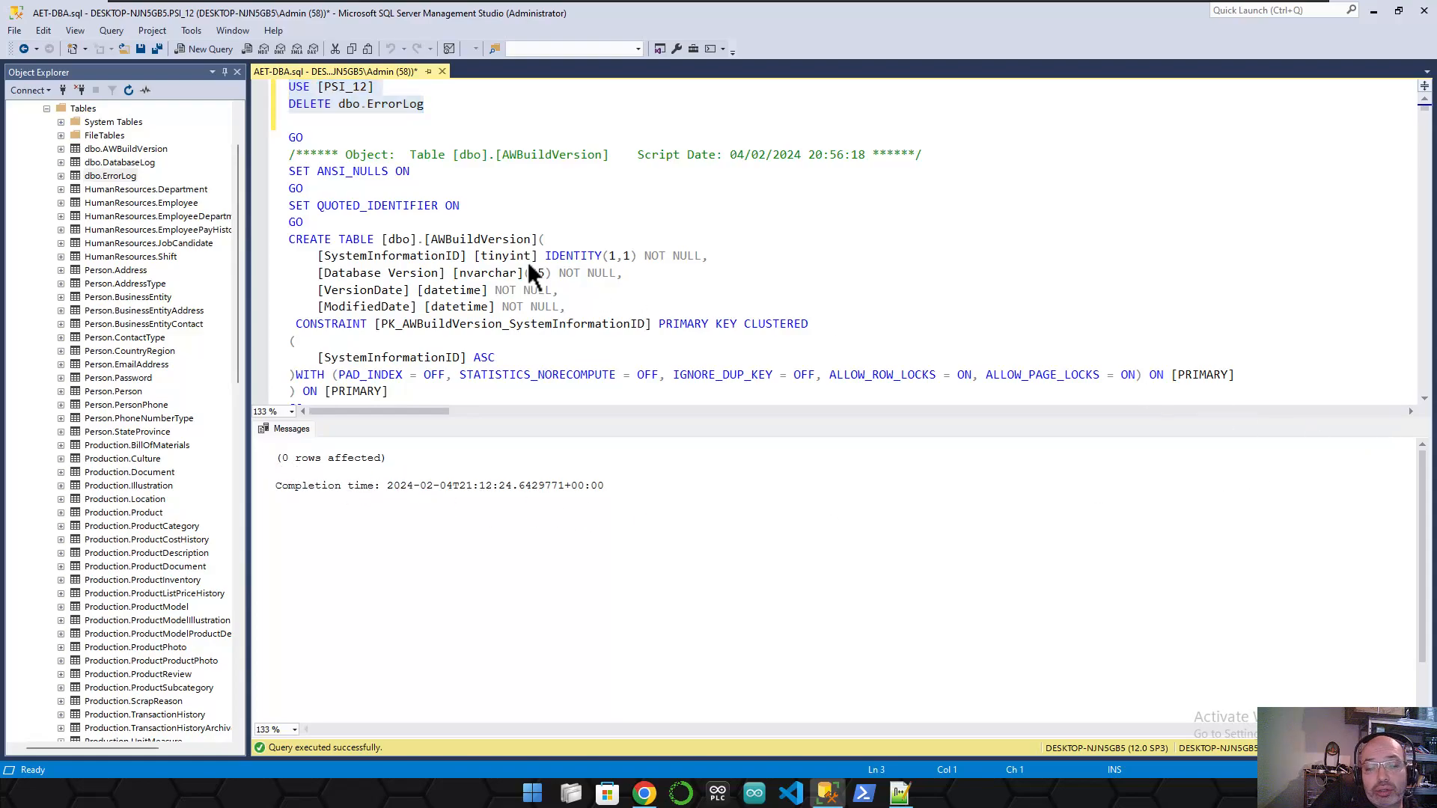
pyautogui.click(446, 205)
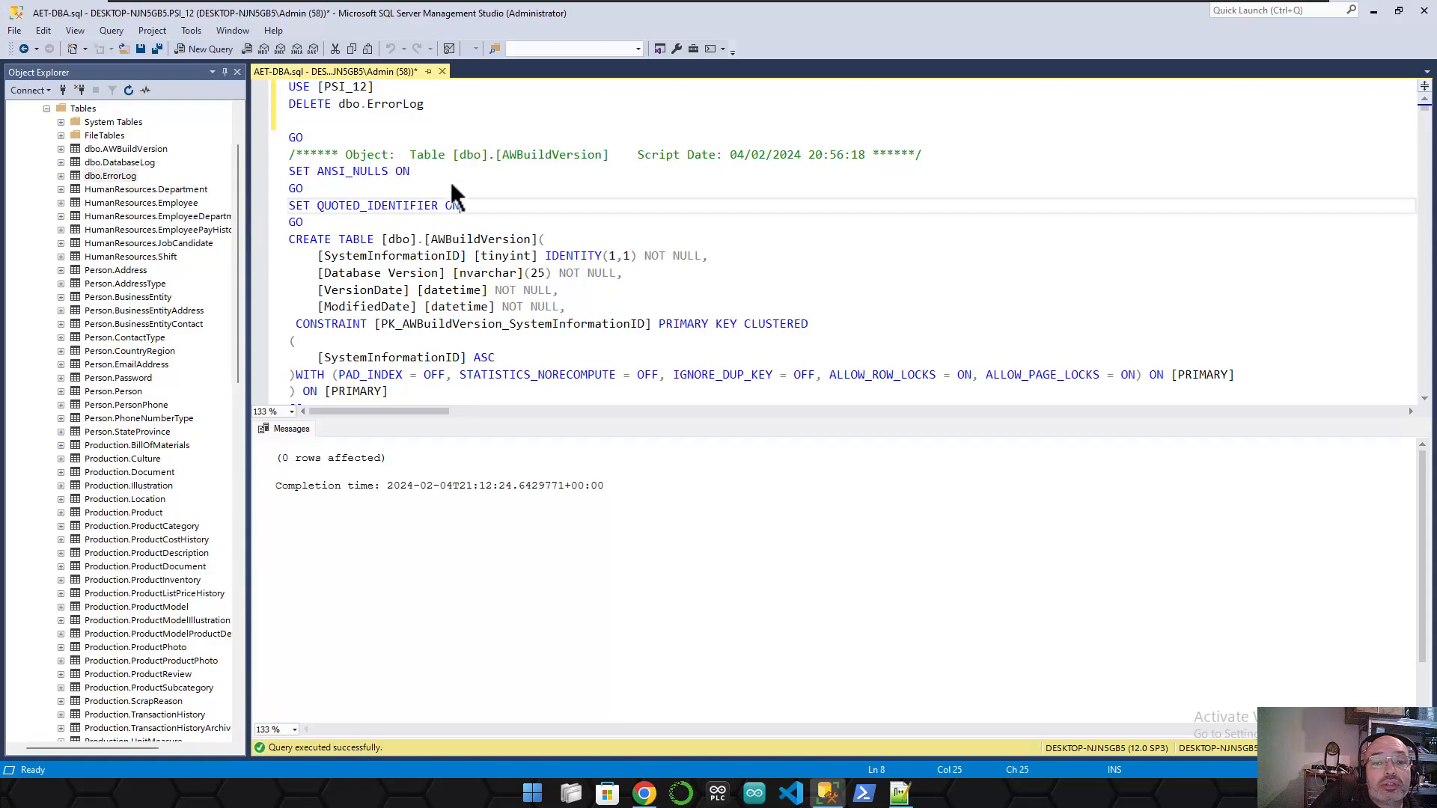
pyautogui.moveTo(449, 104); pyautogui.dragTo(314, 102)
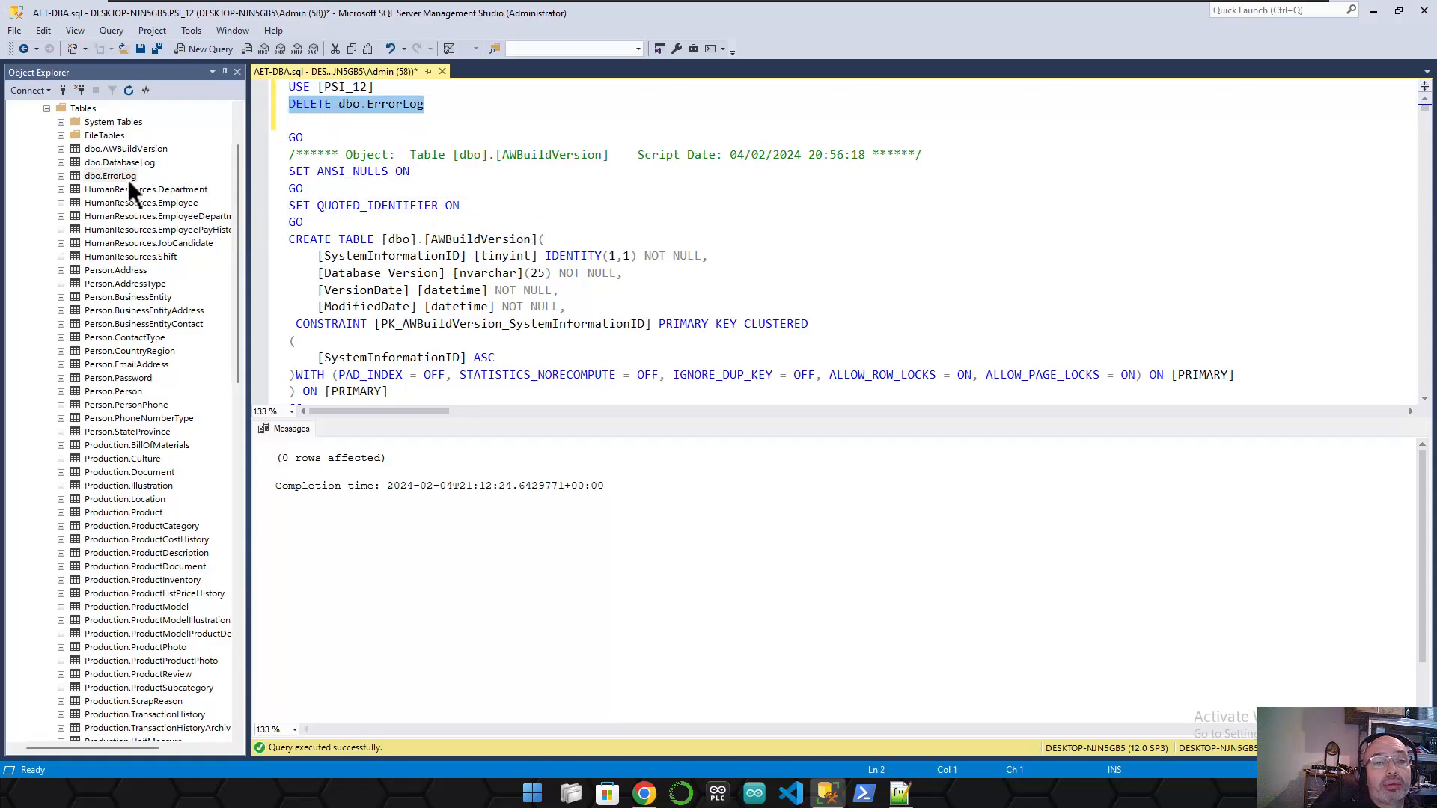
pyautogui.press('Delete')
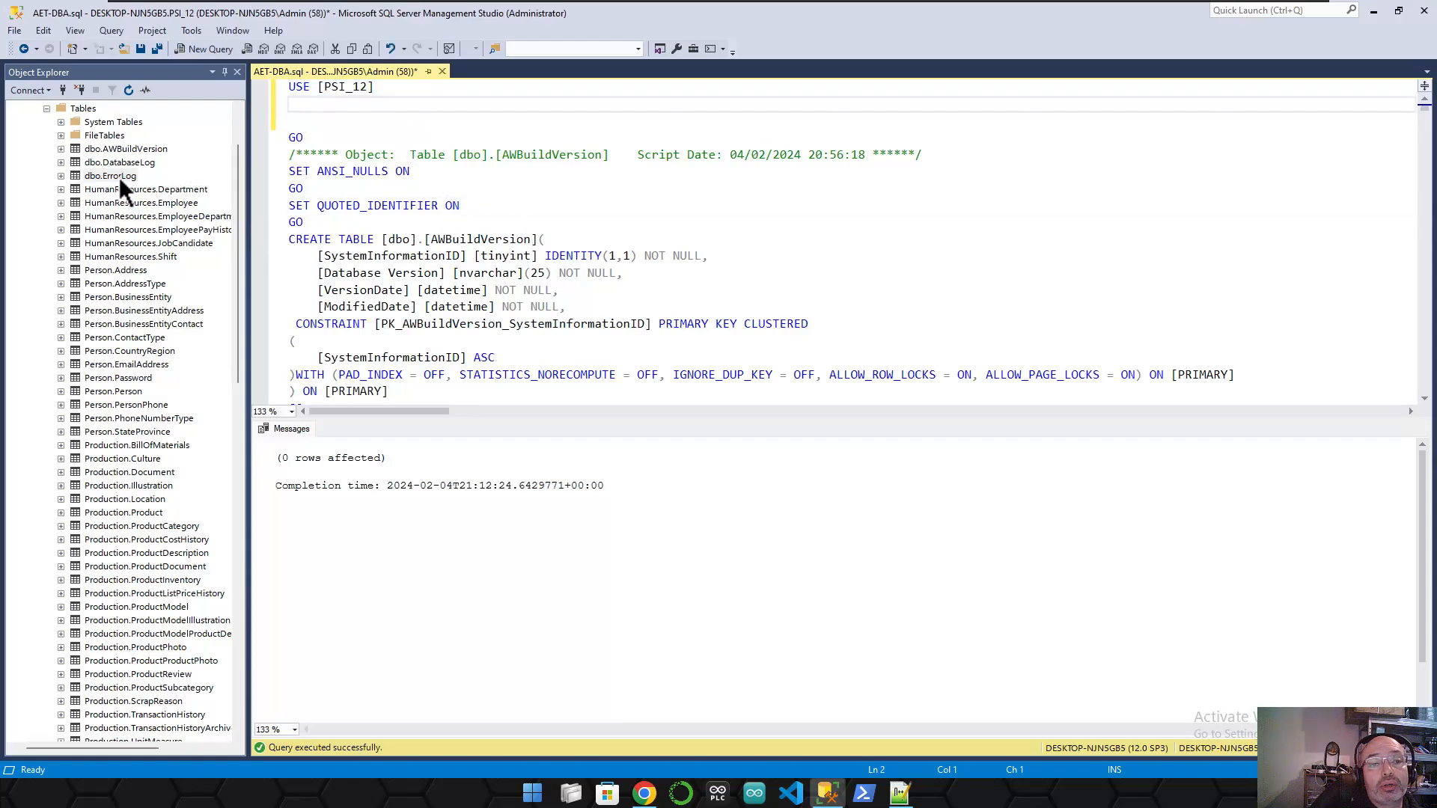
# - Delete the dbo.ErrorLog table from PSI_12 through Object Explorer
pyautogui.rightClick(119, 177)
pyautogui.moveTo(222, 328)
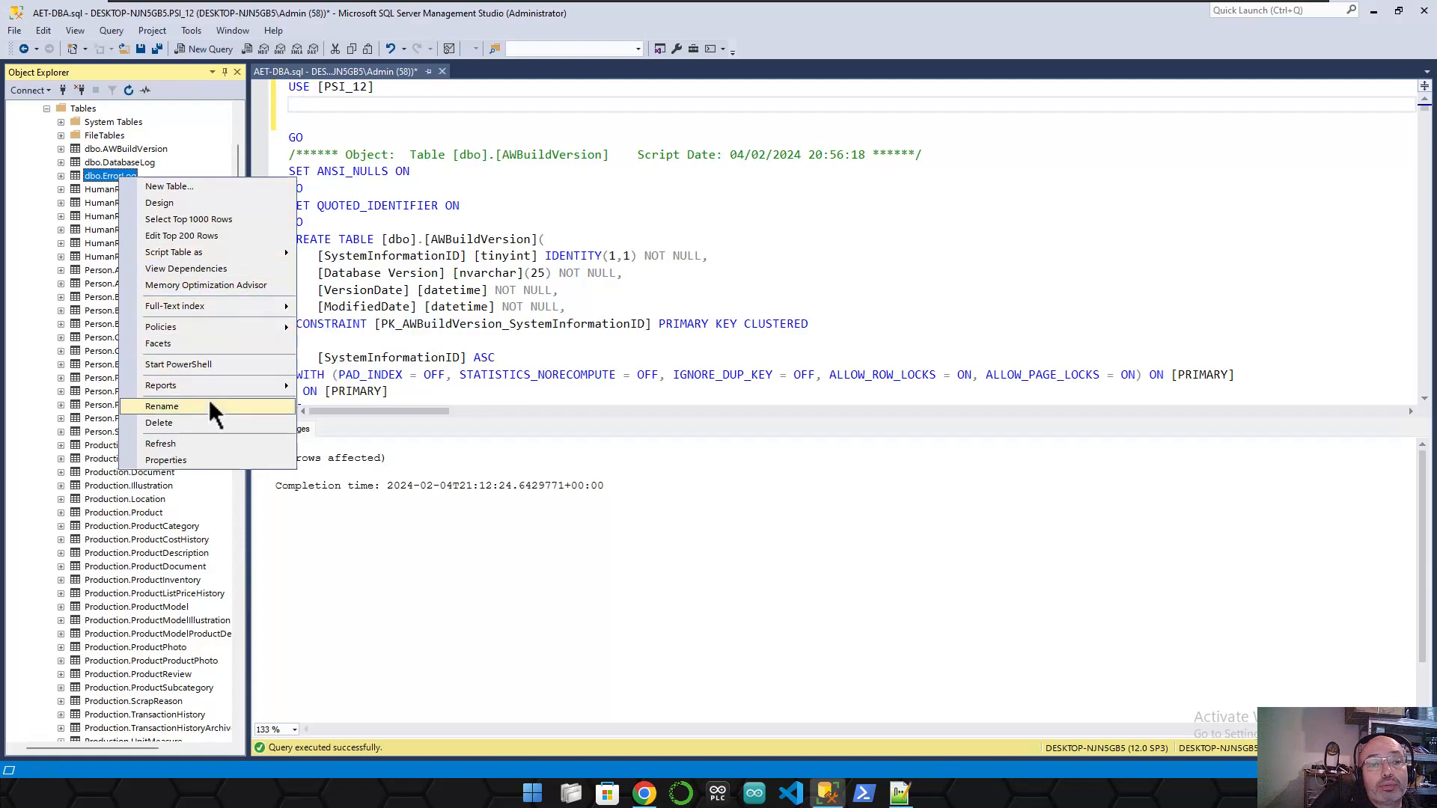
pyautogui.click(192, 421)
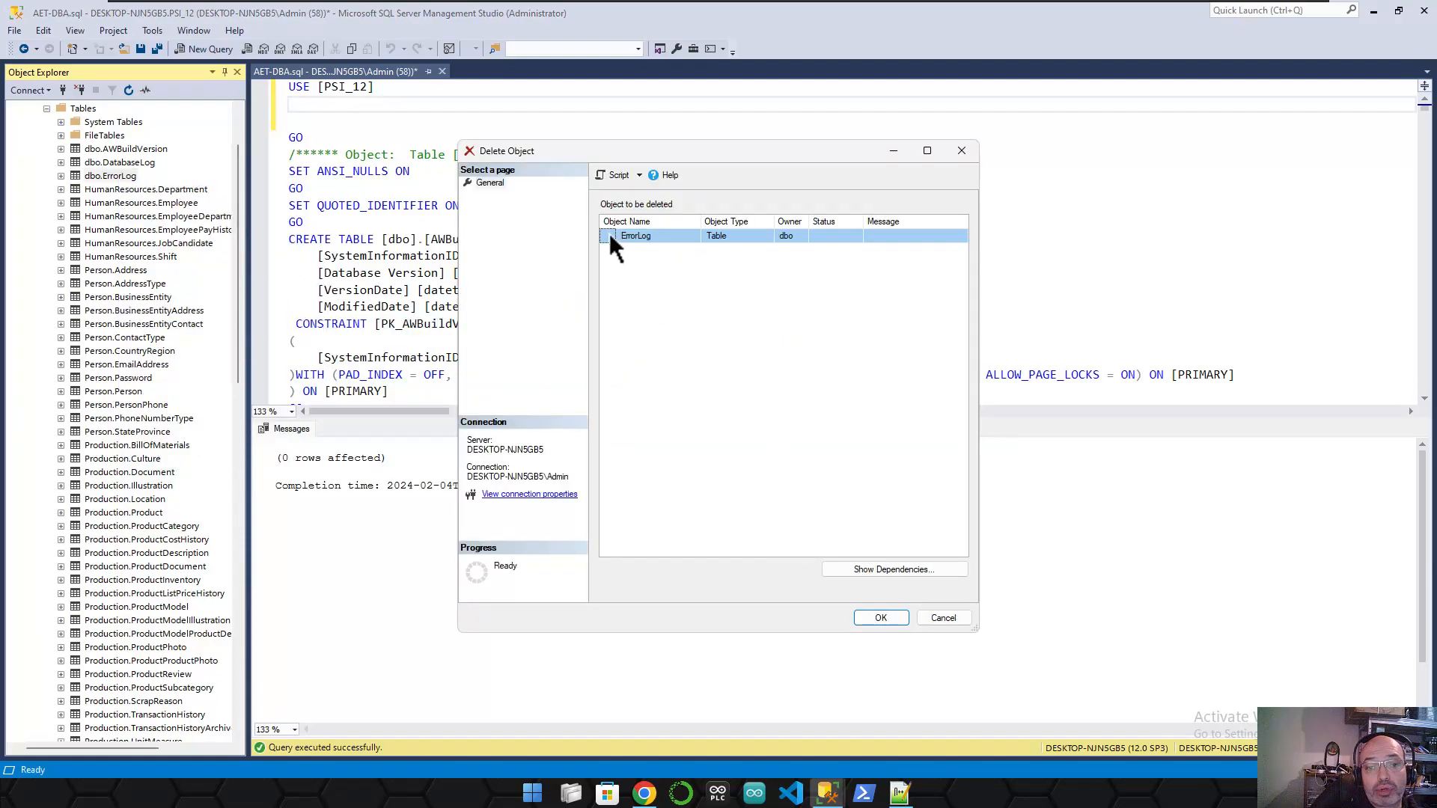
pyautogui.click(880, 618)
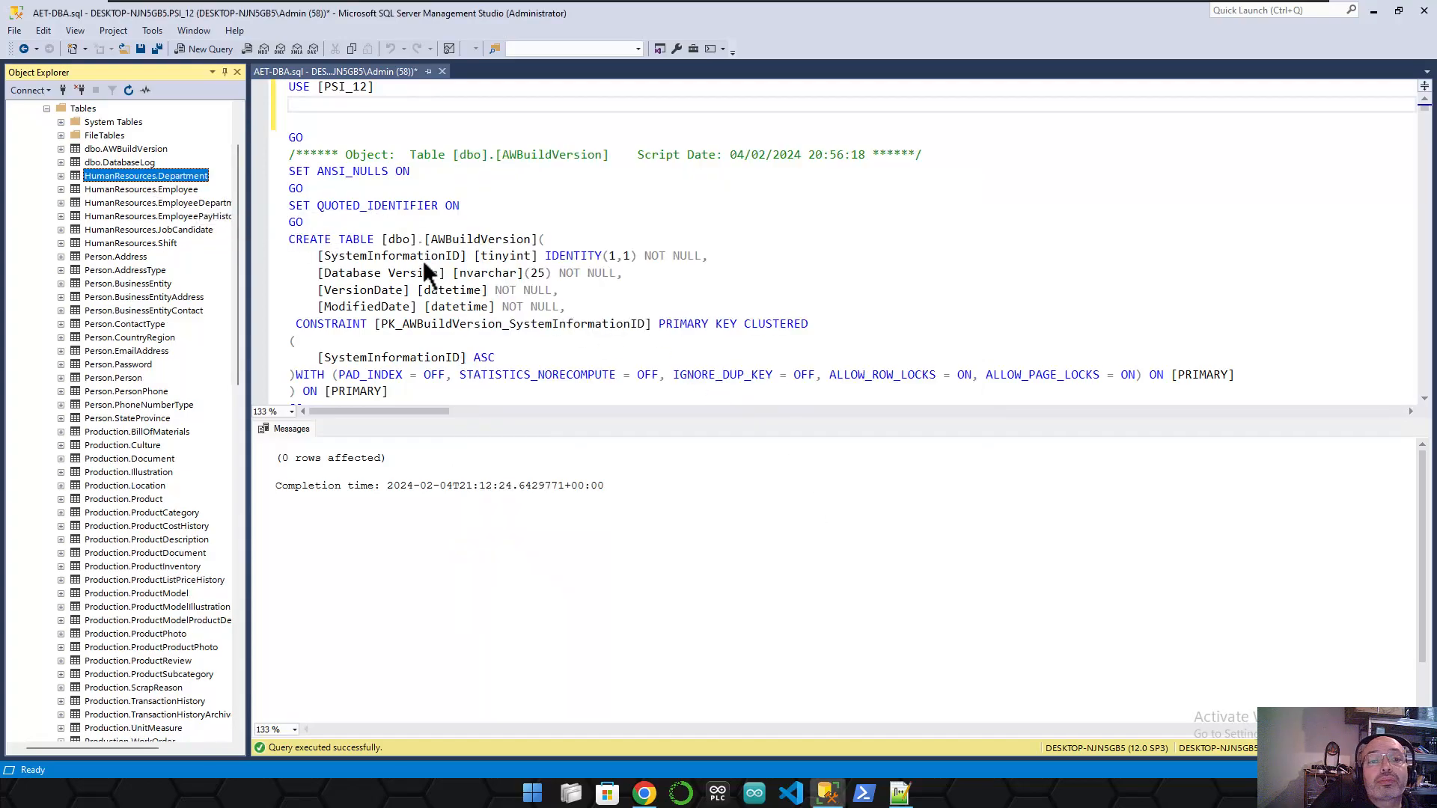
# - Place the caret on empty line 3 below USE [PSI_12]
pyautogui.click(347, 121)
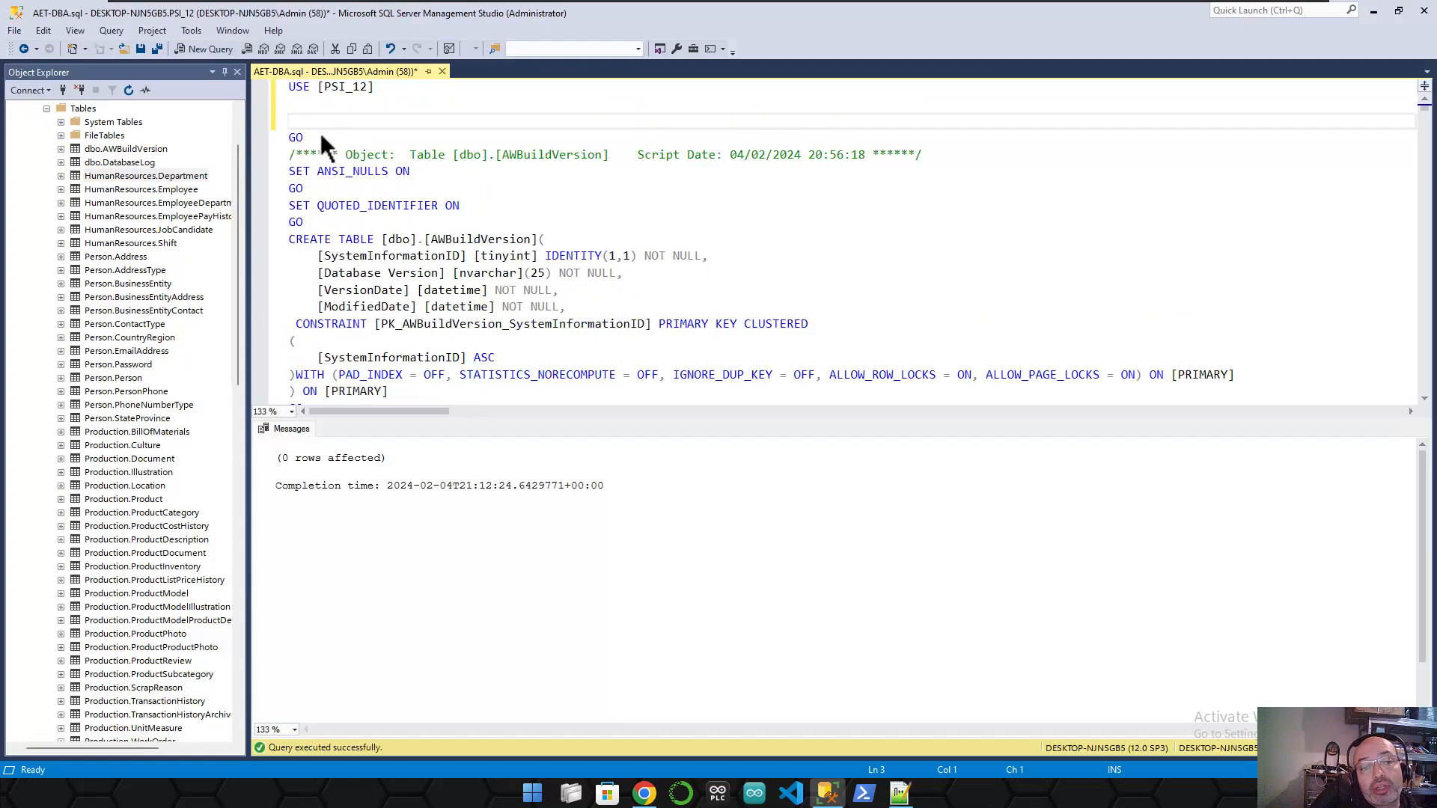
pyautogui.click(347, 110)
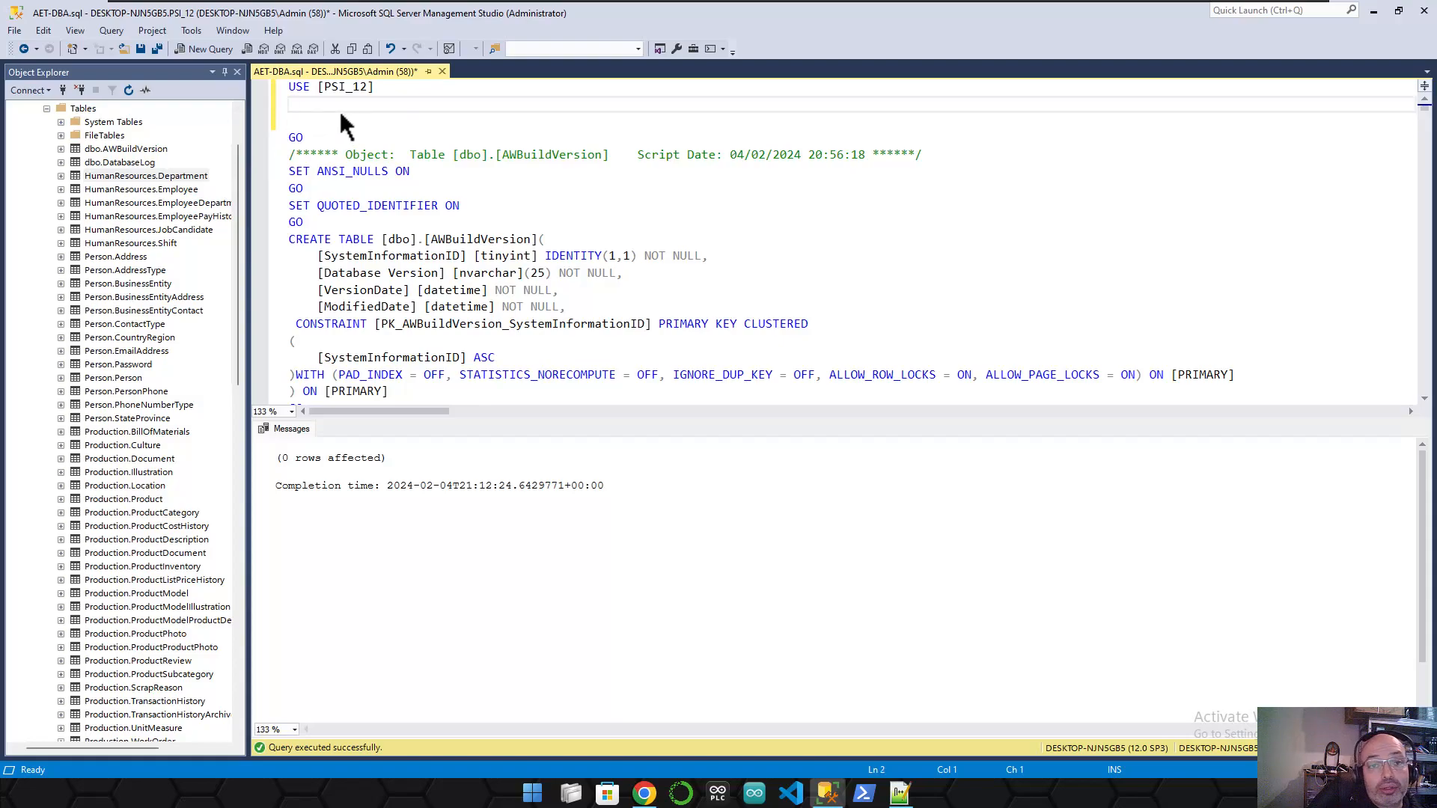
pyautogui.click(330, 120)
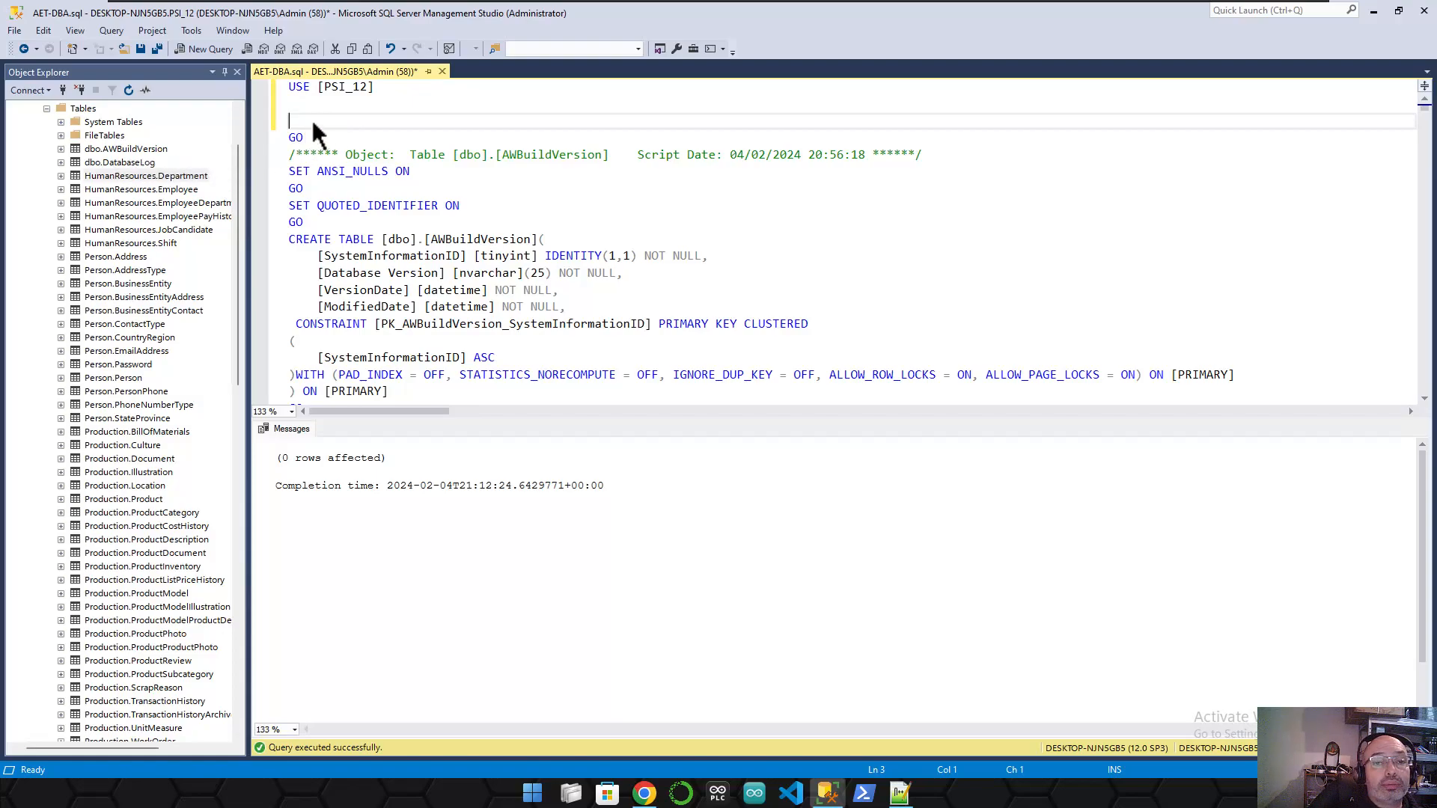
# - Query the top 1000 rows of dbo.DatabaseLog and review the results
pyautogui.click(122, 163)
pyautogui.rightClick(123, 164)
pyautogui.click(204, 208)
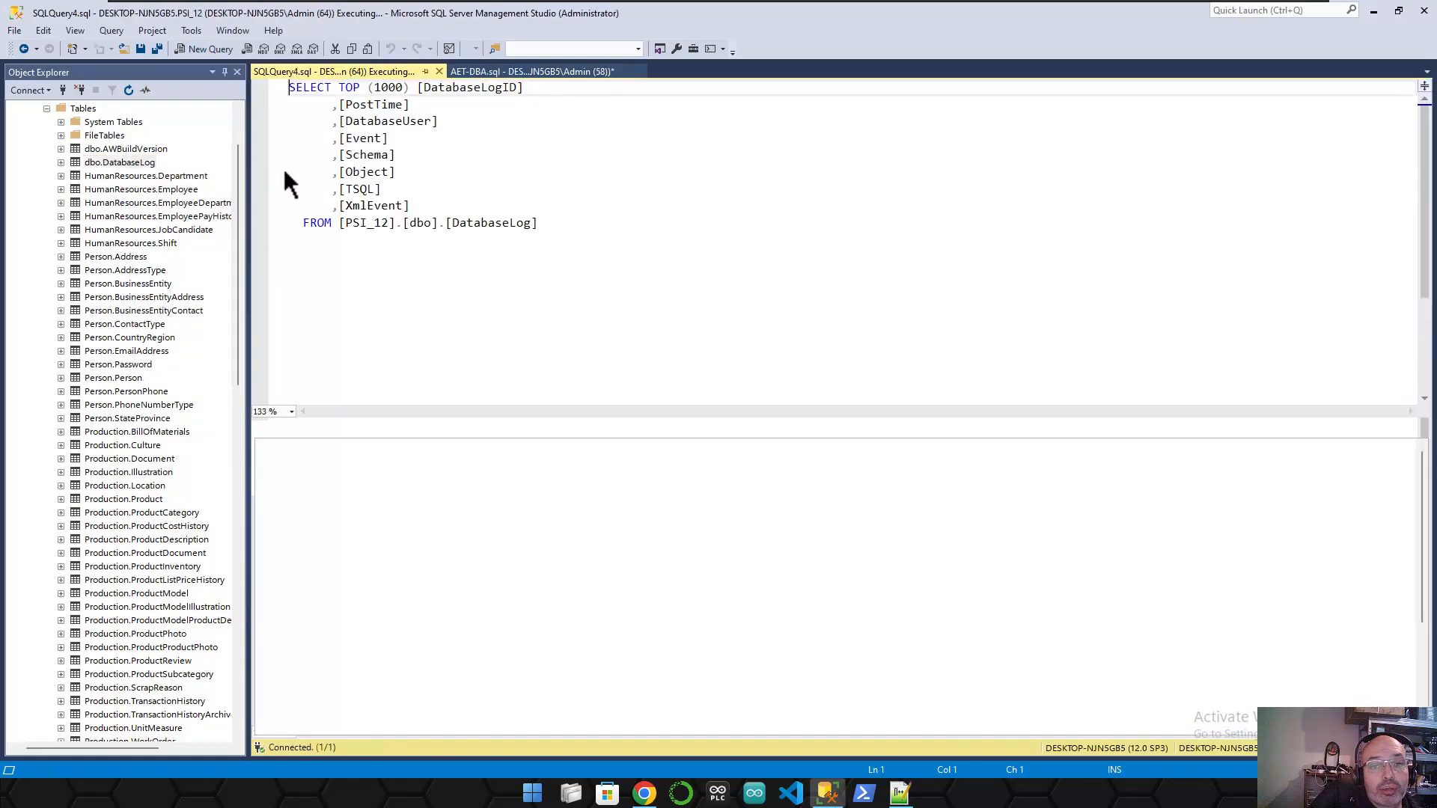
pyautogui.scroll(-18, 643, 582)
pyautogui.scroll(-6, 596, 571)
# - Return to the AET-DBA script with the caret on empty line 3
pyautogui.moveTo(530, 75); pyautogui.dragTo(317, 72)
pyautogui.click(319, 104)
pyautogui.press('Down')
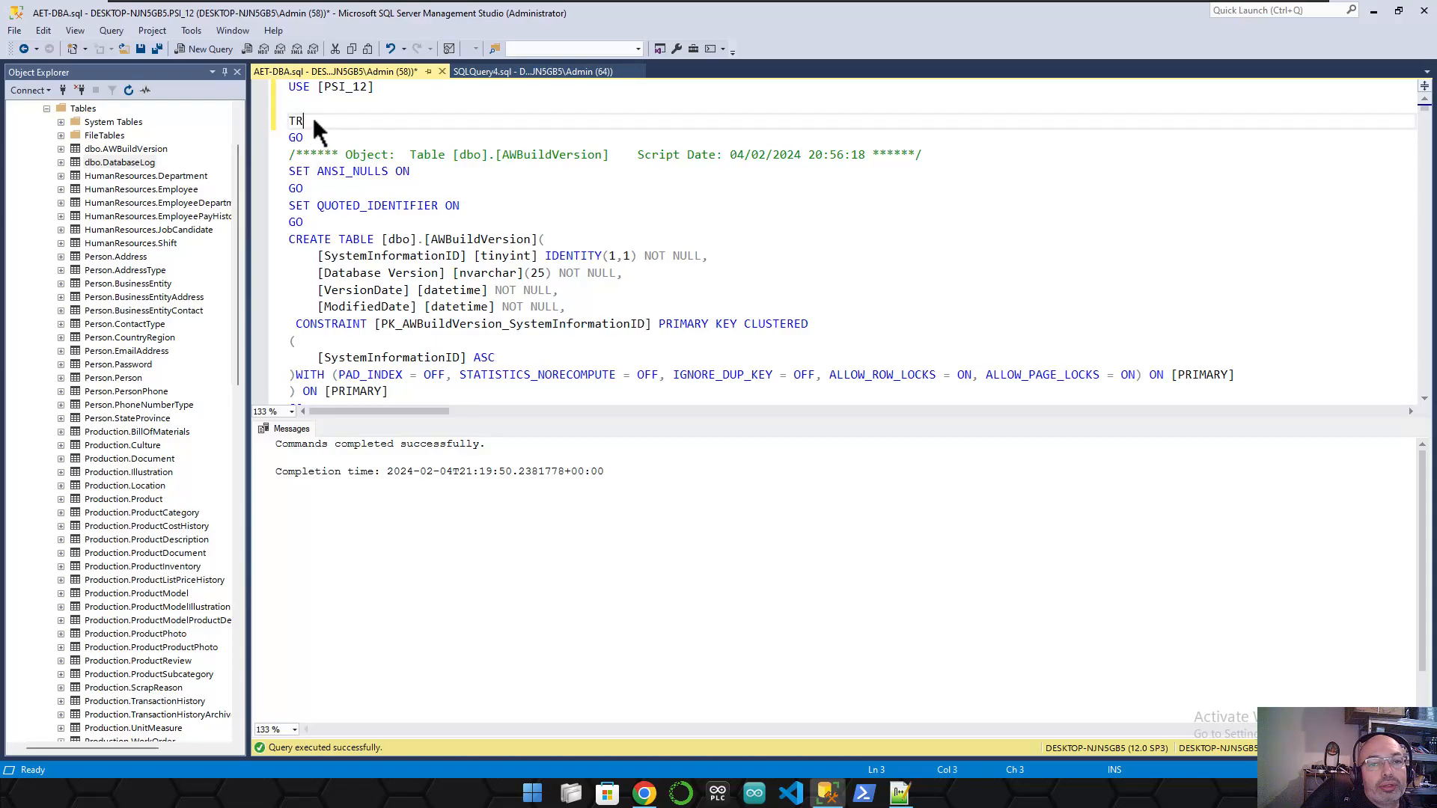
# - Write TRUNCATE TABLE dbo.Databaselog below USE [PSI_12] and execute both lines
pyautogui.write('TABLE ')
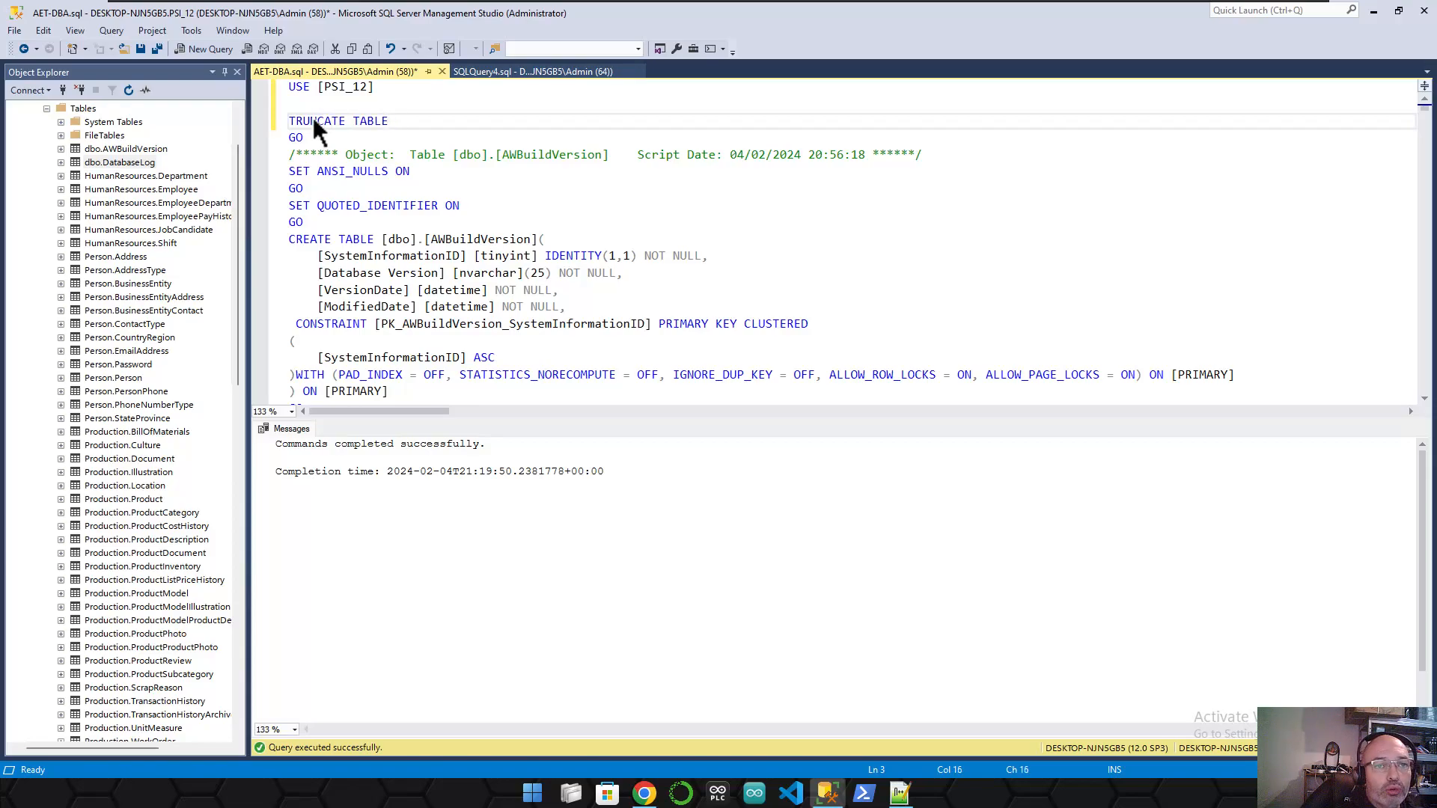
pyautogui.write('dbo,Da')
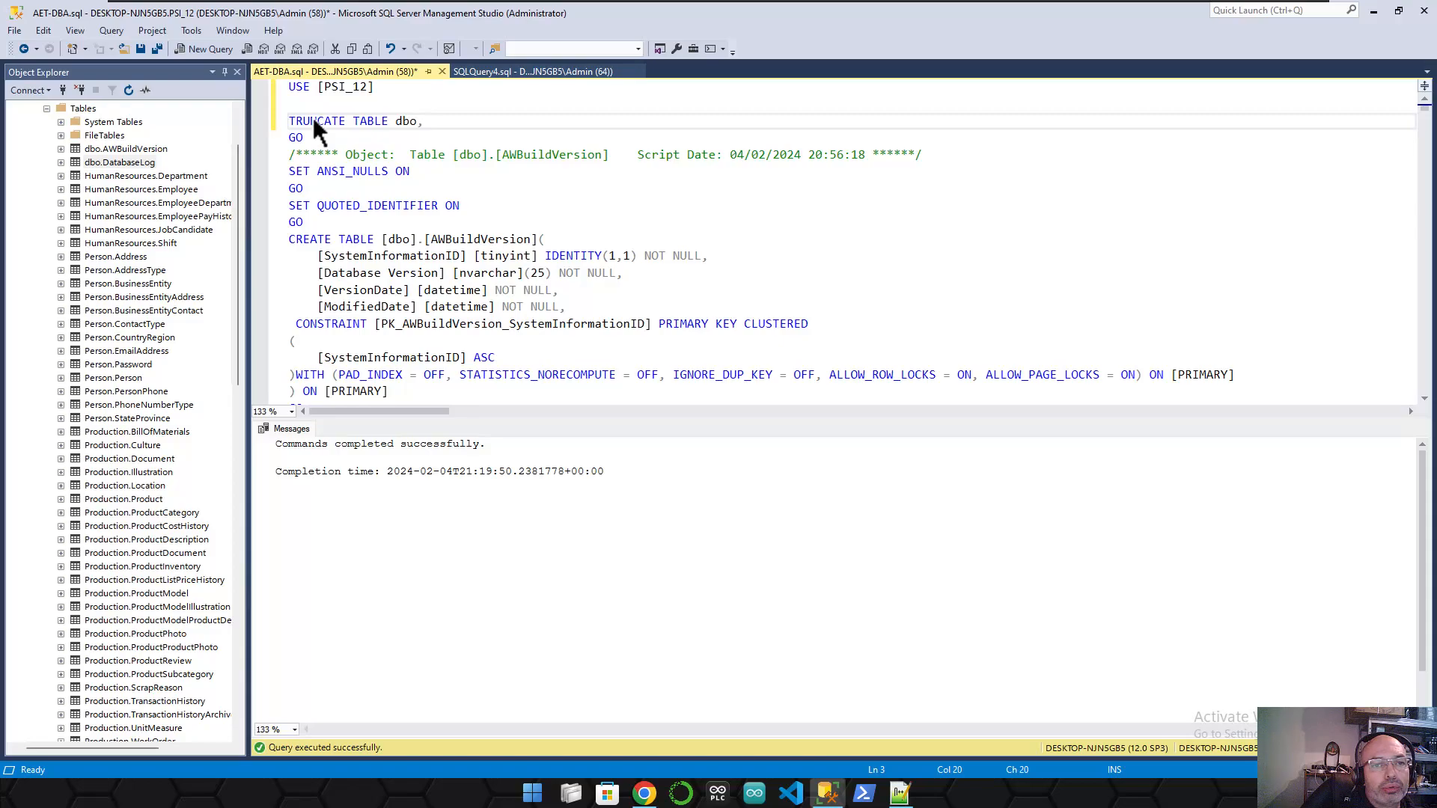
pyautogui.press('BackSpace')
pyautogui.press('BackSpace')
pyautogui.press('BackSpace')
pyautogui.write('.Database')
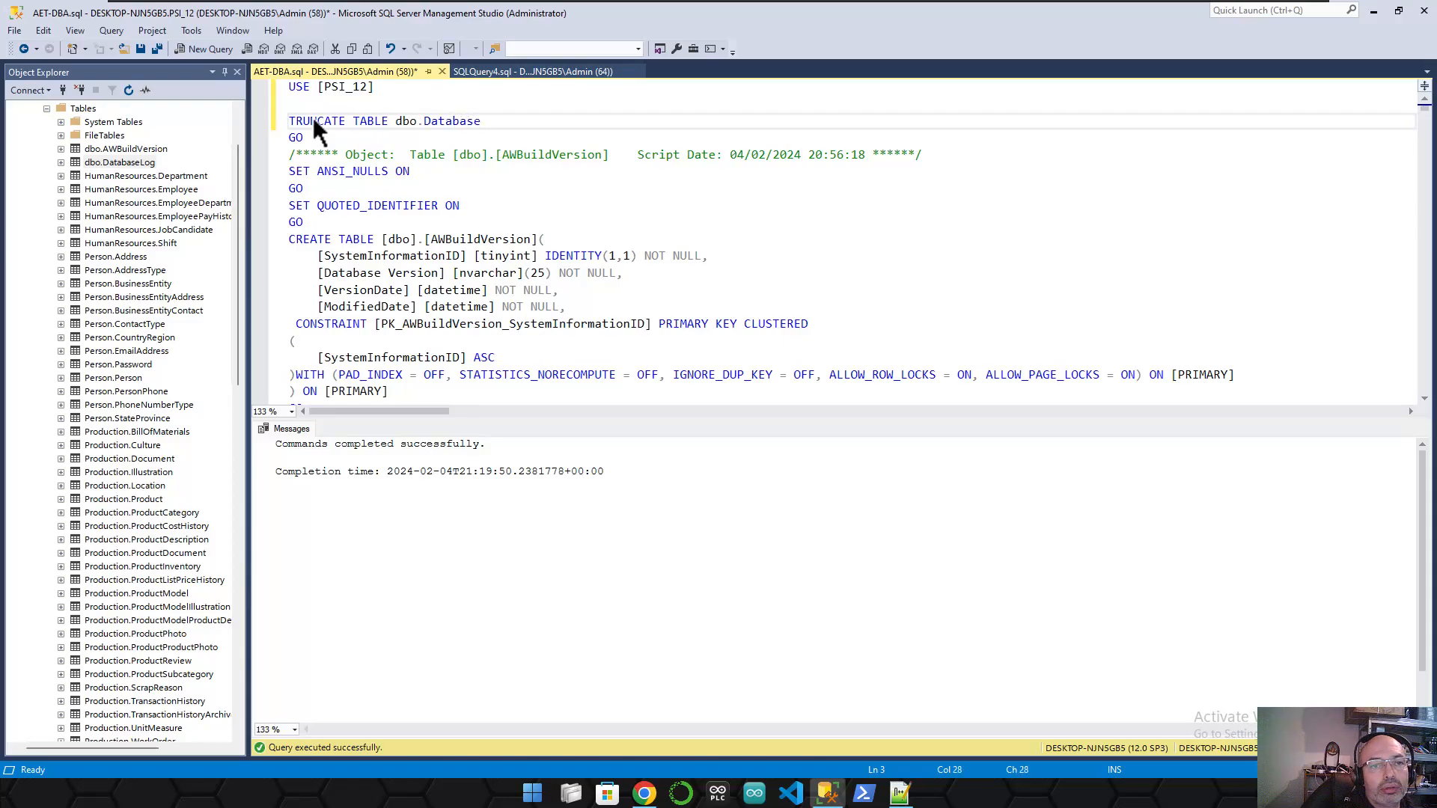
pyautogui.write('log')
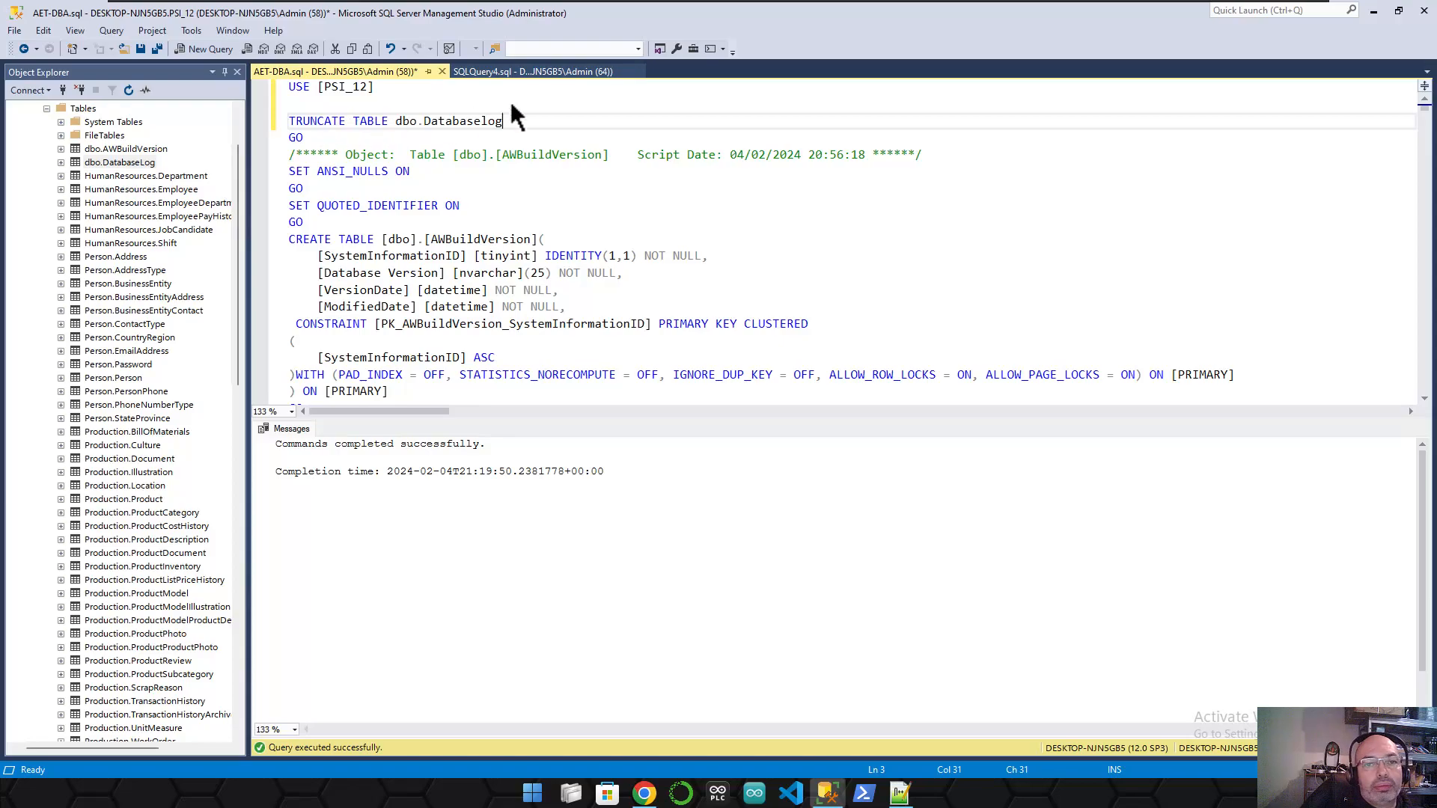
pyautogui.moveTo(520, 116); pyautogui.dragTo(277, 84)
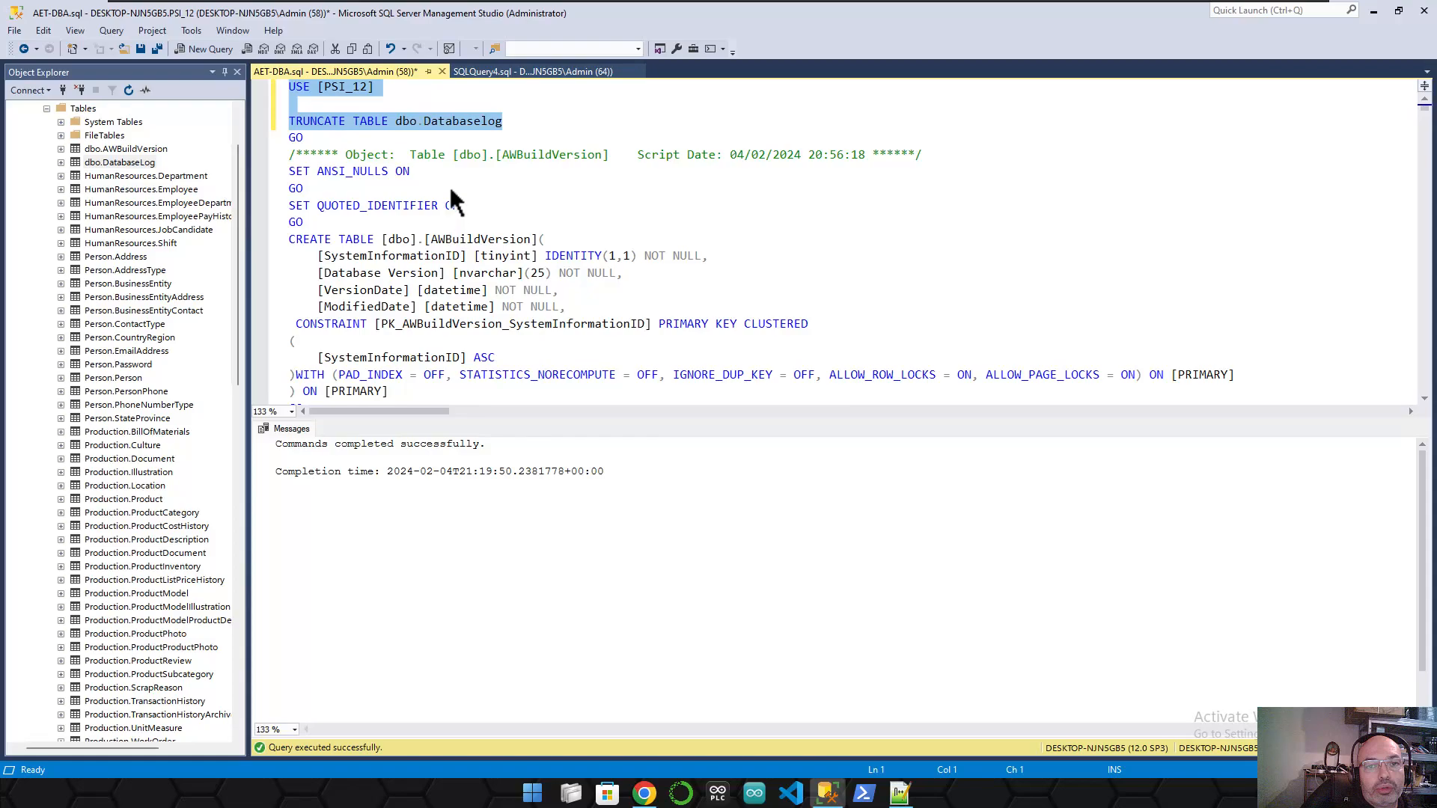
pyautogui.click(504, 70)
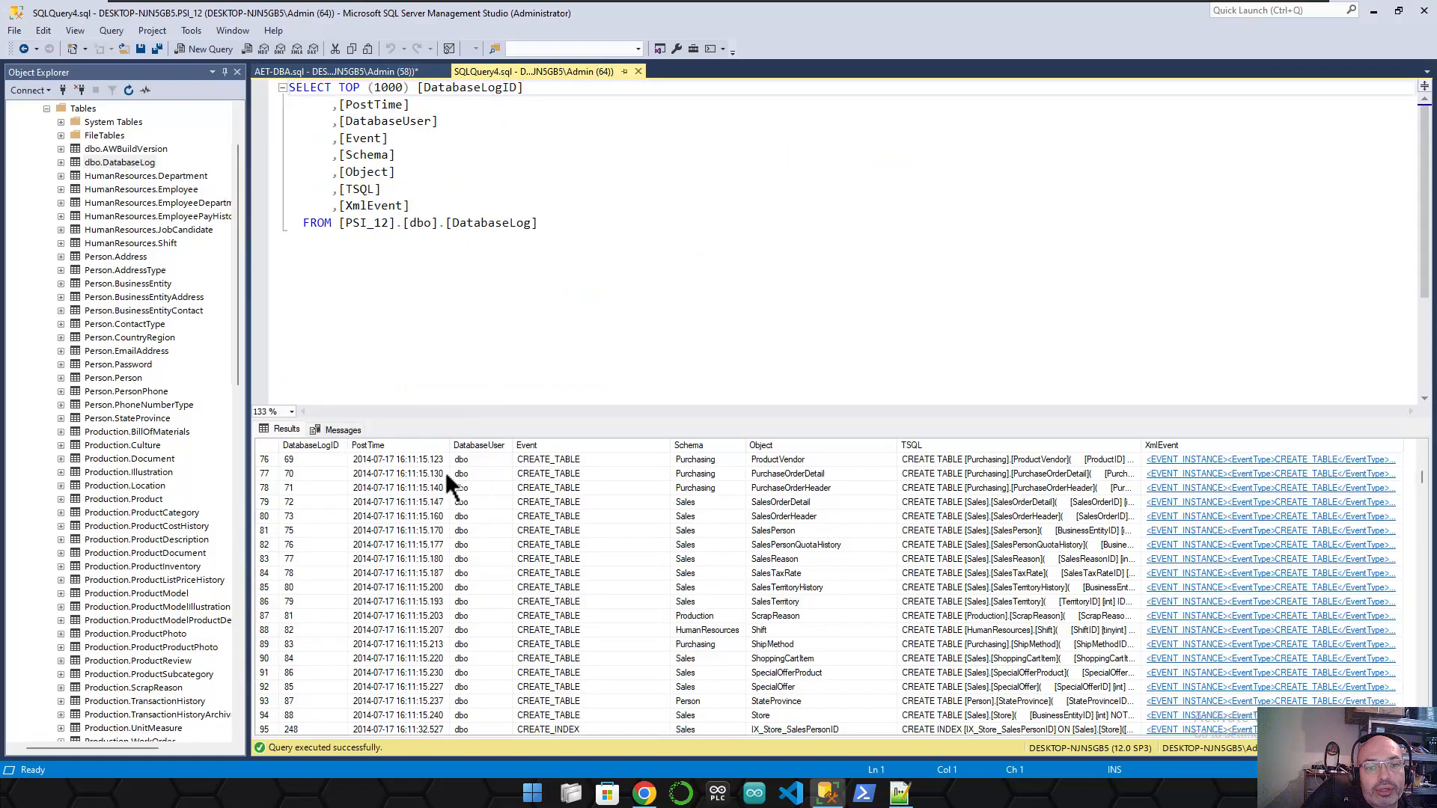
pyautogui.click(330, 70)
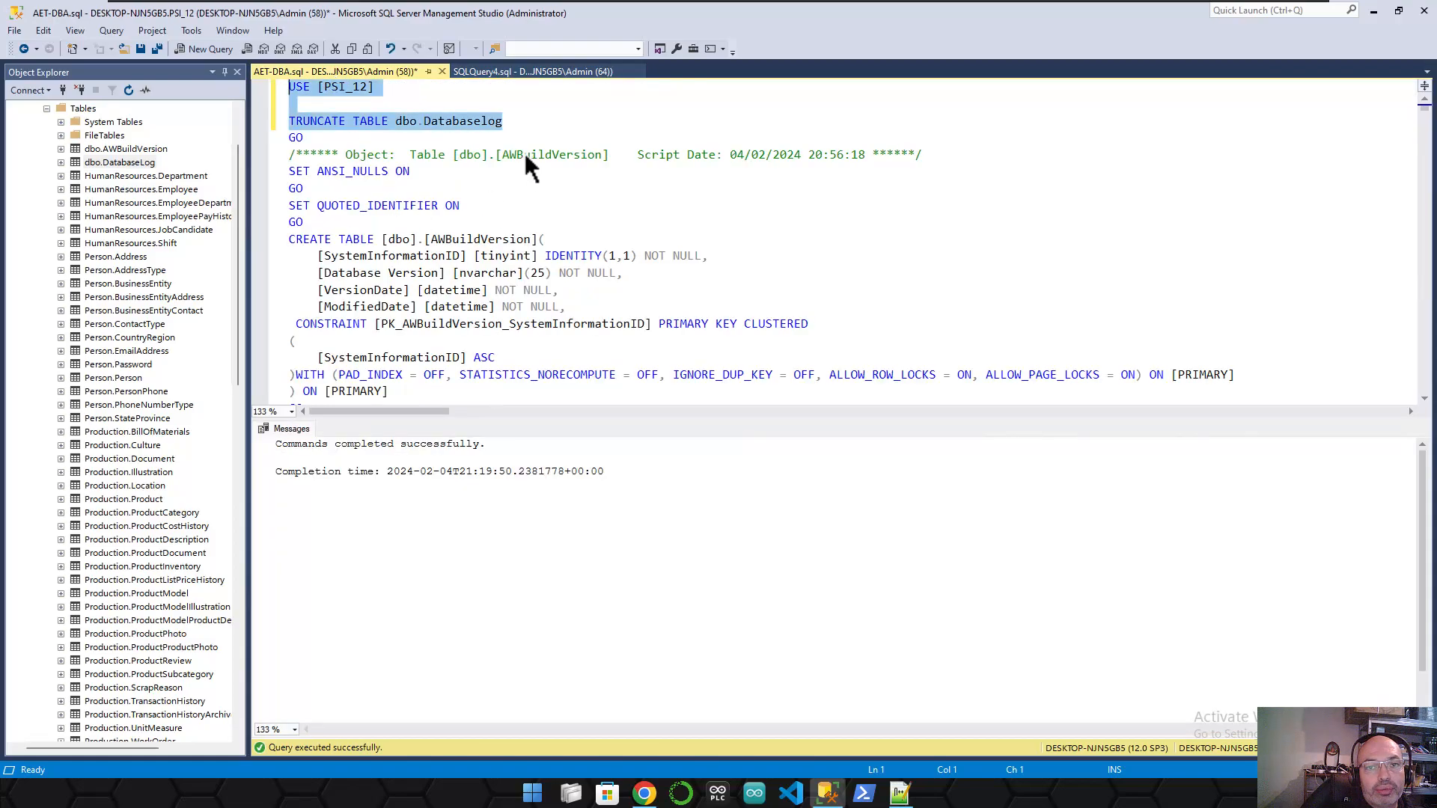
pyautogui.press('F5')
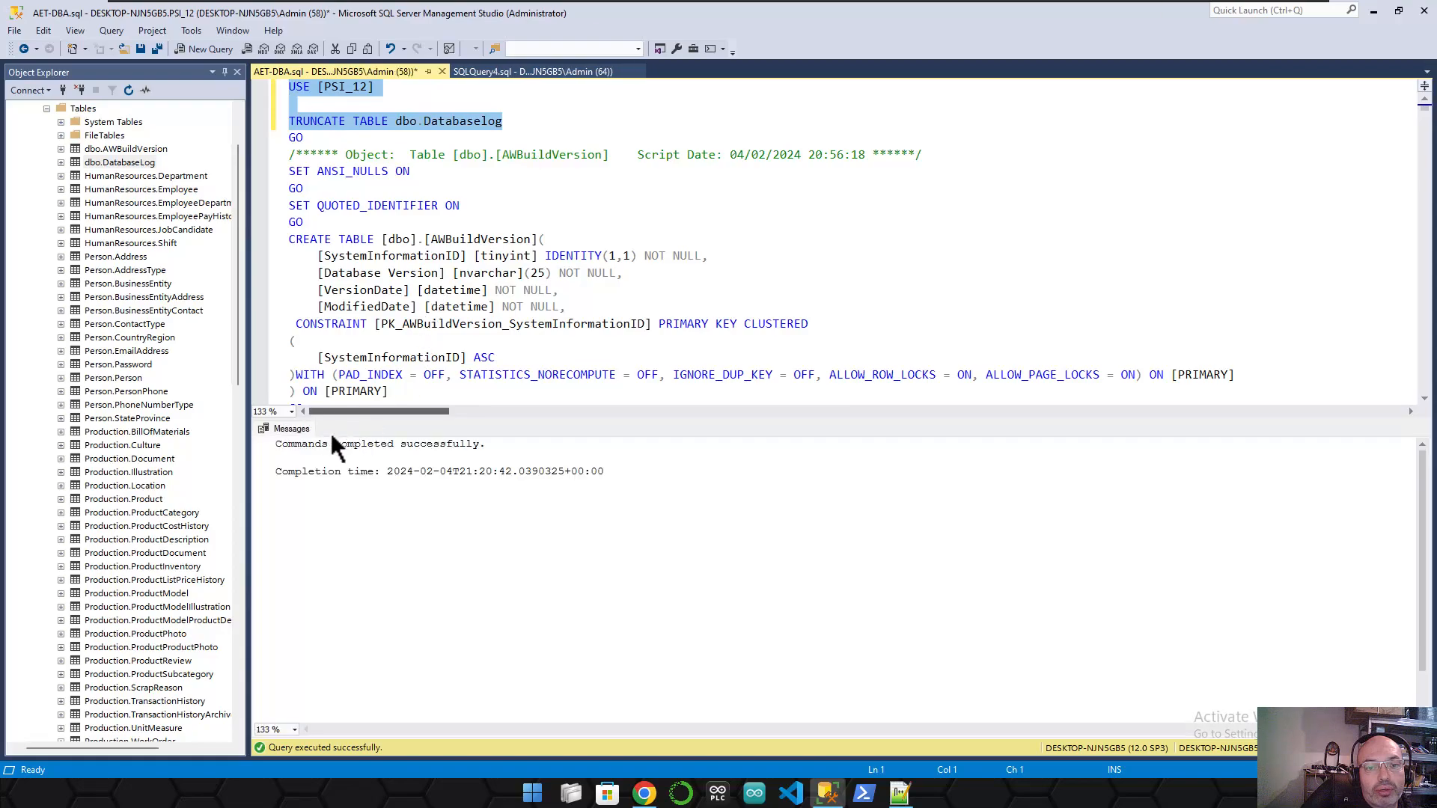
# - Re-run the DatabaseLog query in SQLQuery4.sql, confirming it now returns no rows
pyautogui.click(506, 71)
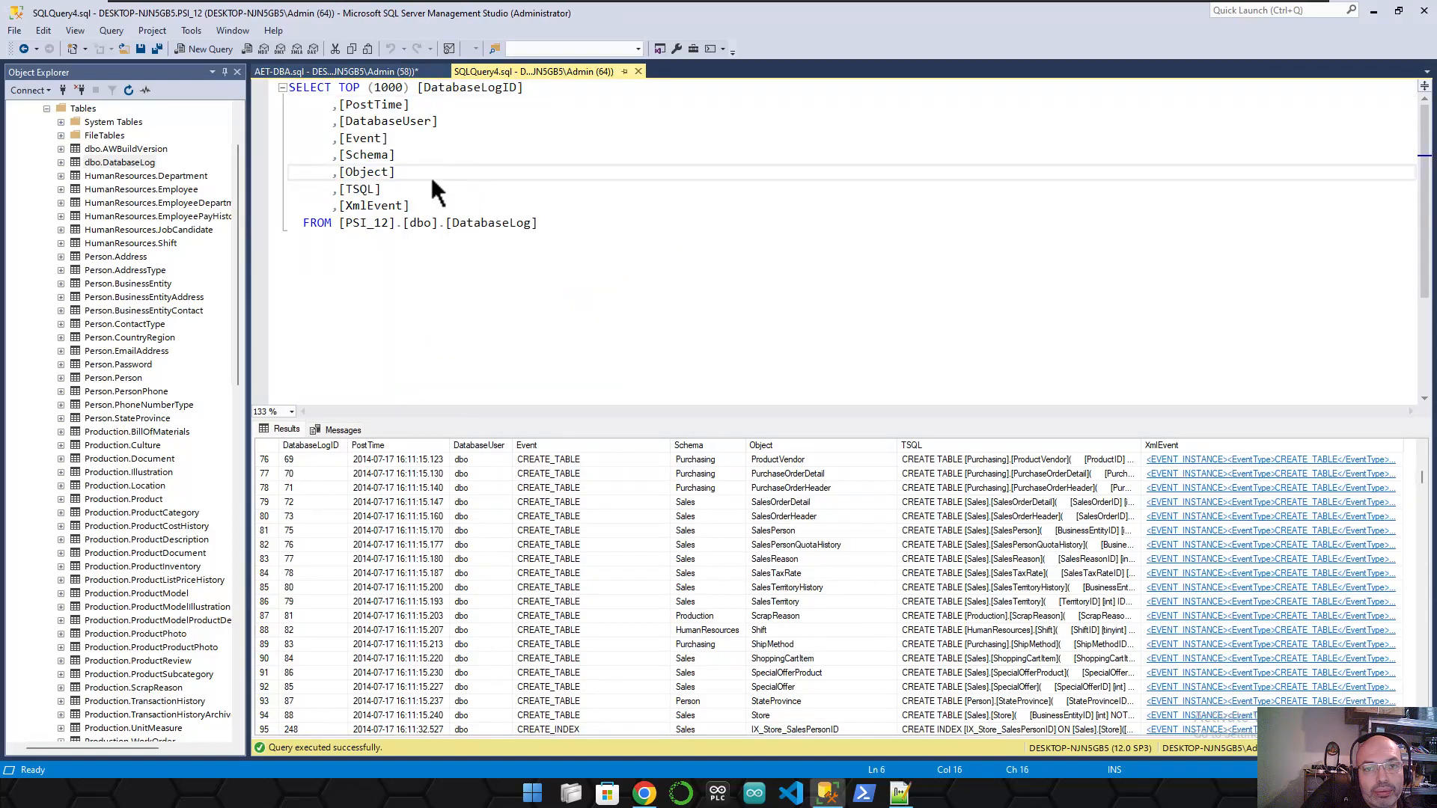
pyautogui.press('F5')
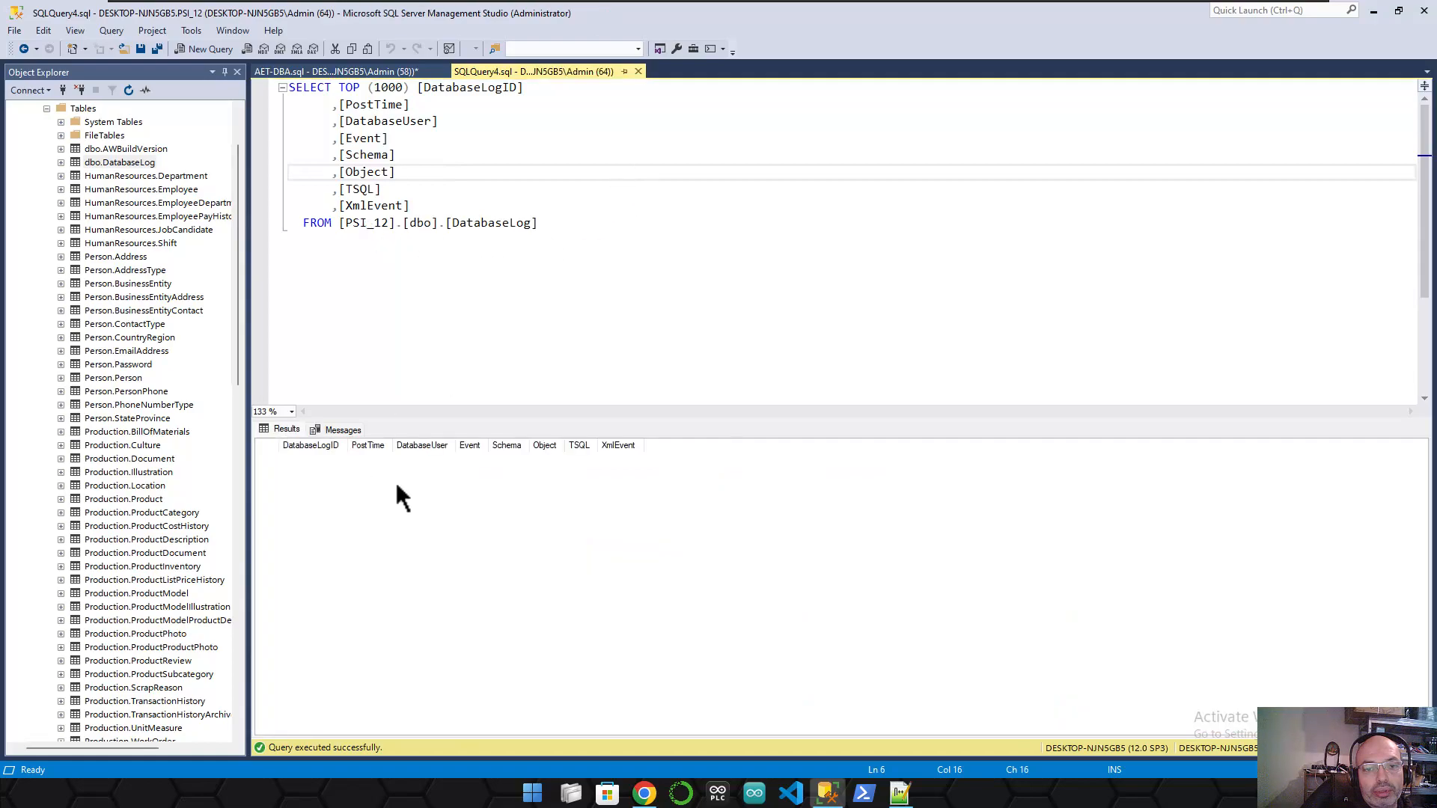
pyautogui.click(118, 163)
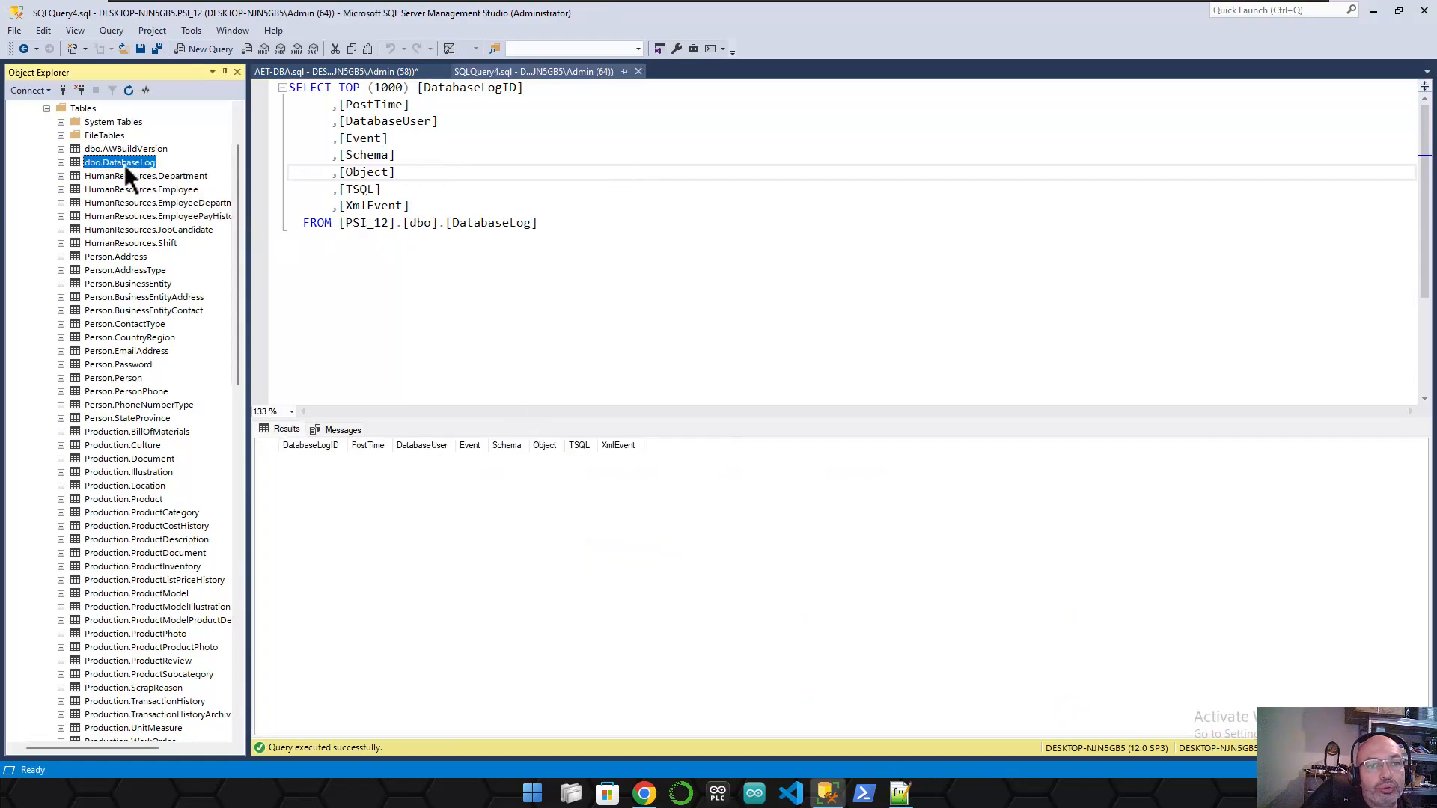
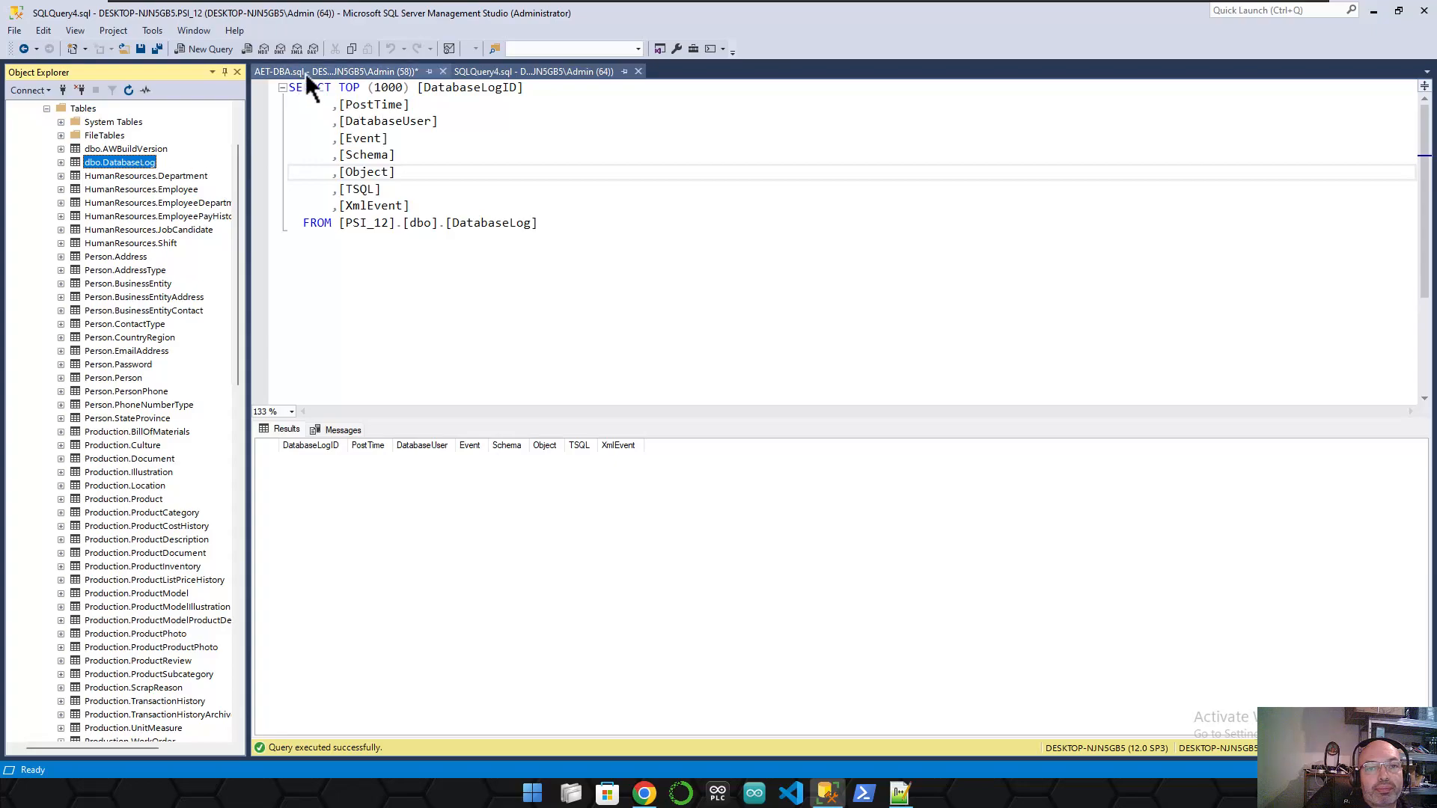
# - Return to AET-DBA.sql and place the caret after TRUNCATE on line 3
pyautogui.click(358, 72)
pyautogui.click(397, 120)
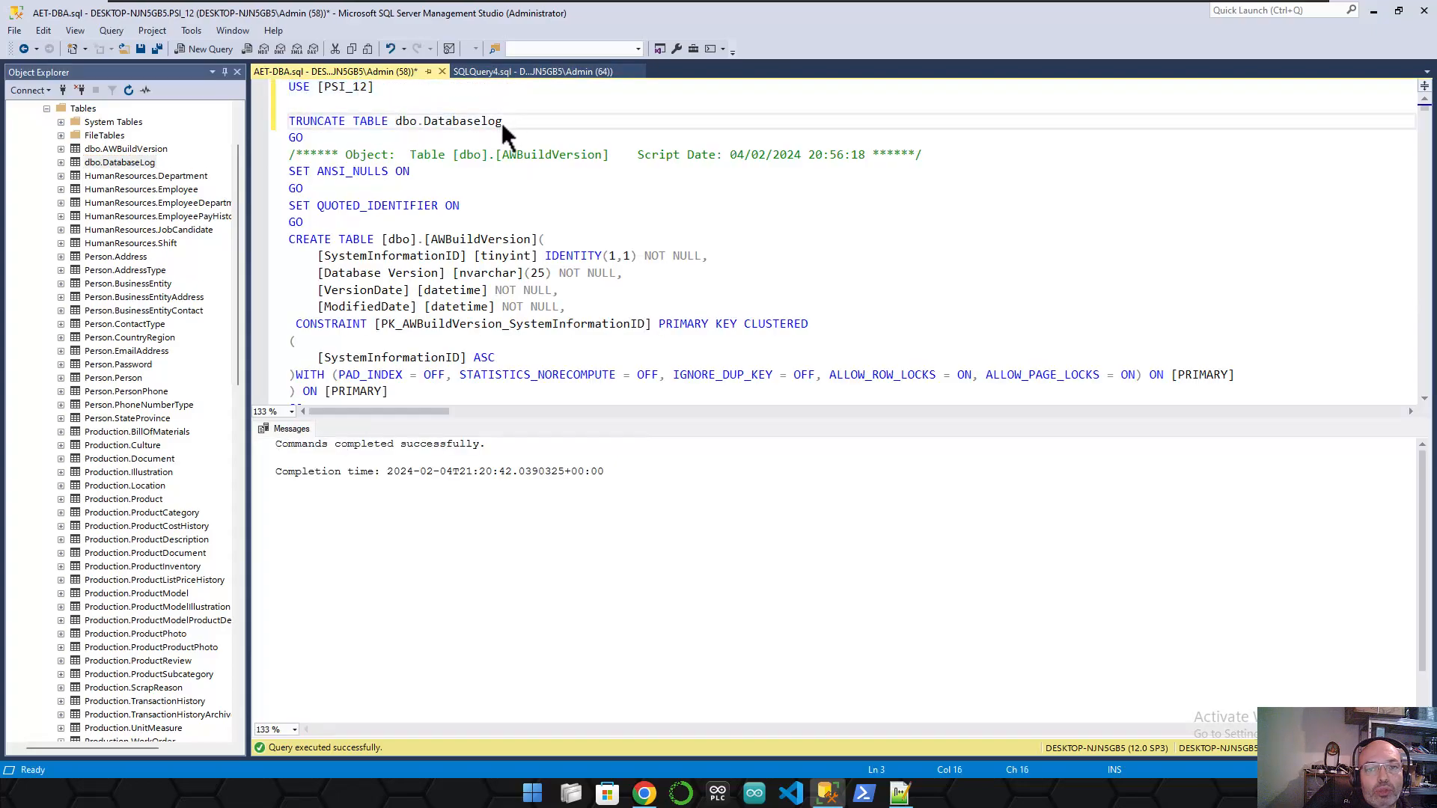
pyautogui.click(348, 117)
# - Start deleting dbo.DatabaseLog and review its dependencies in both directions before closing the overview
pyautogui.rightClick(123, 163)
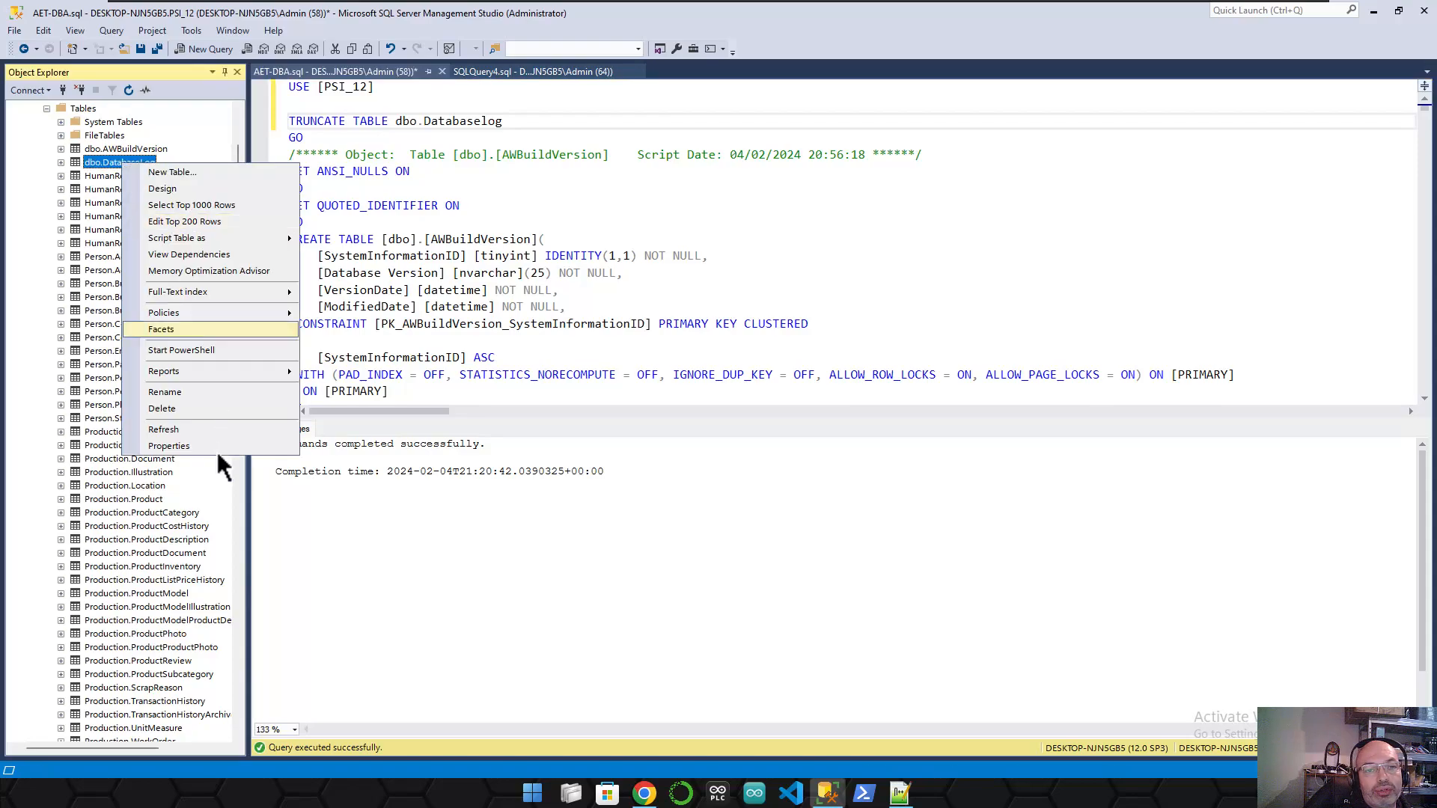
pyautogui.click(200, 409)
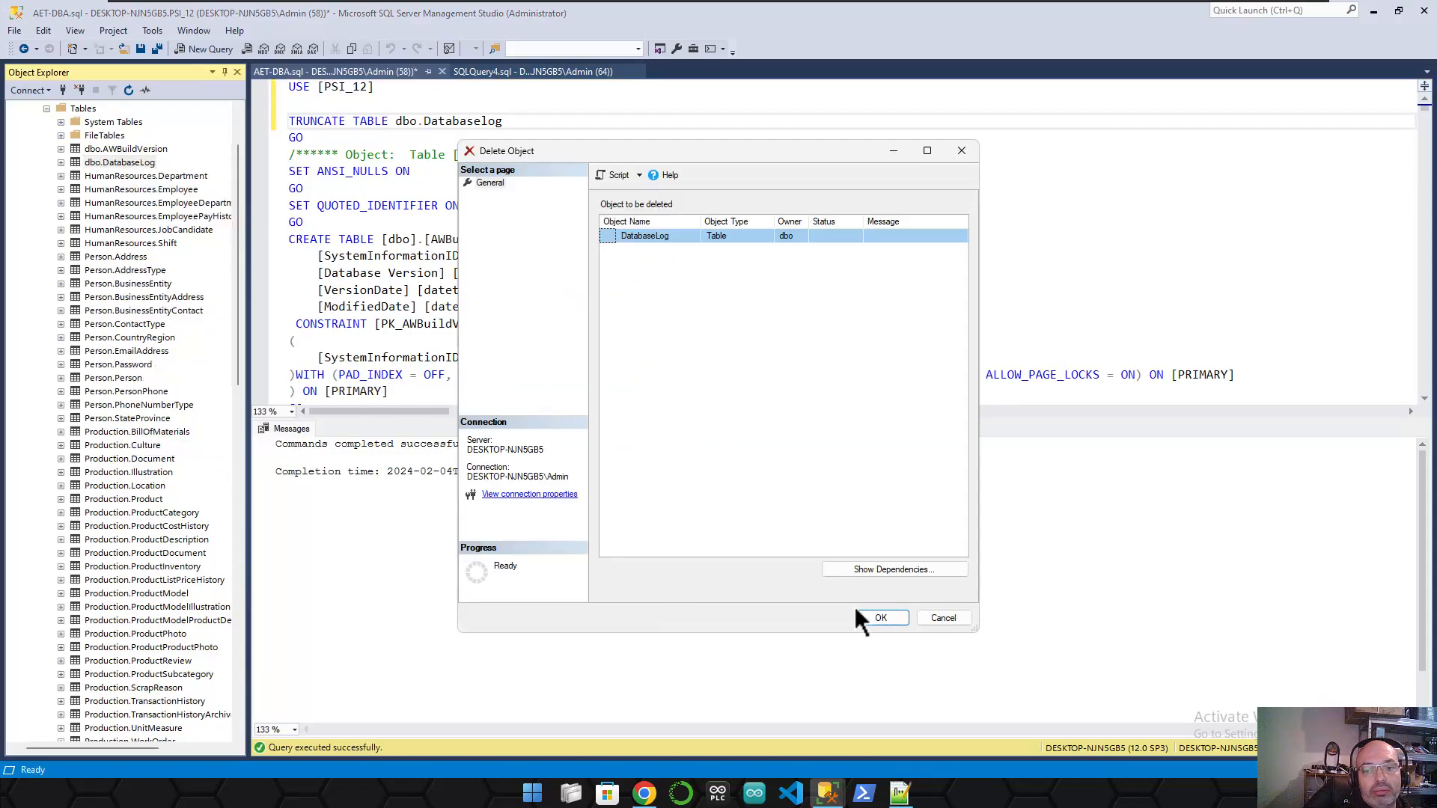
pyautogui.click(887, 569)
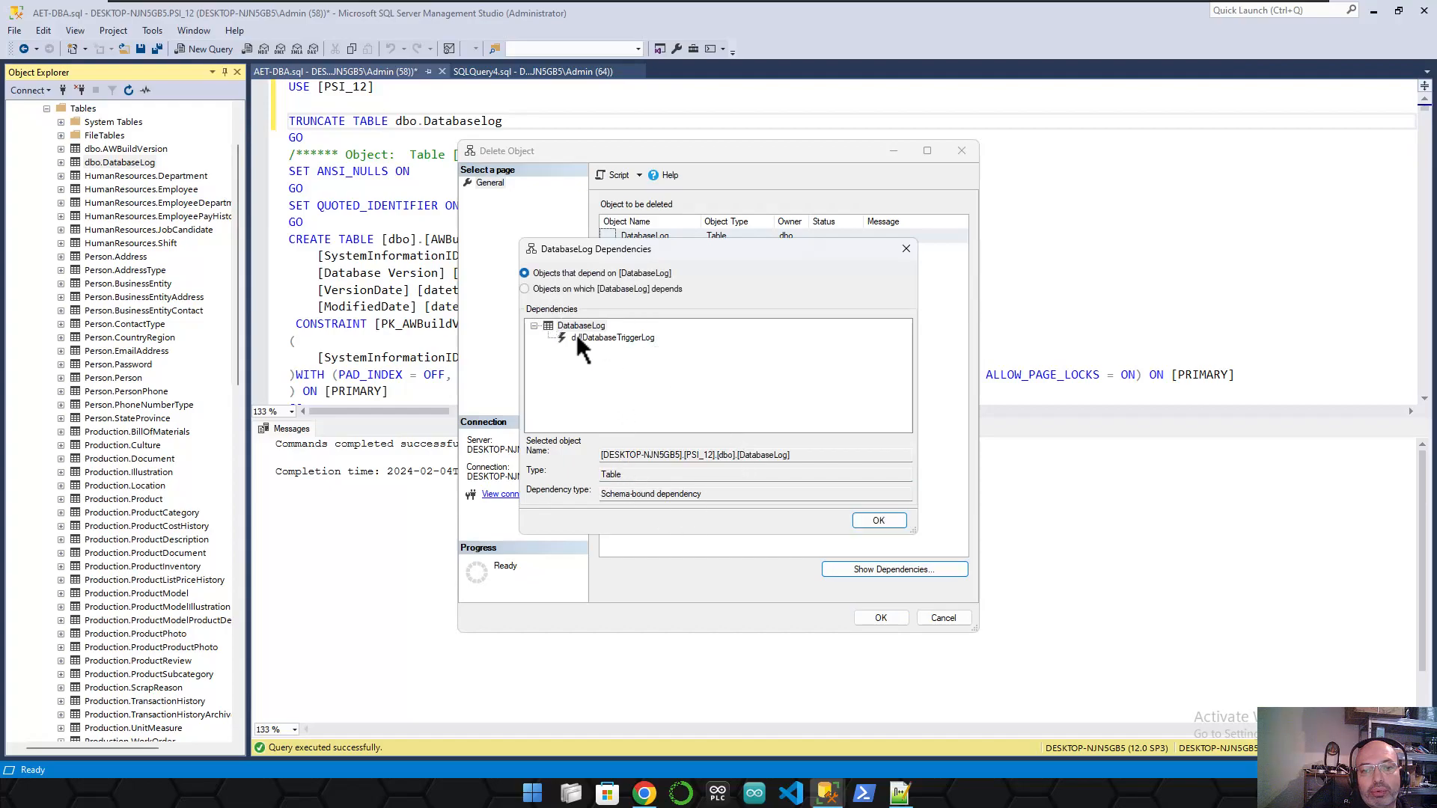
pyautogui.click(547, 288)
pyautogui.click(554, 272)
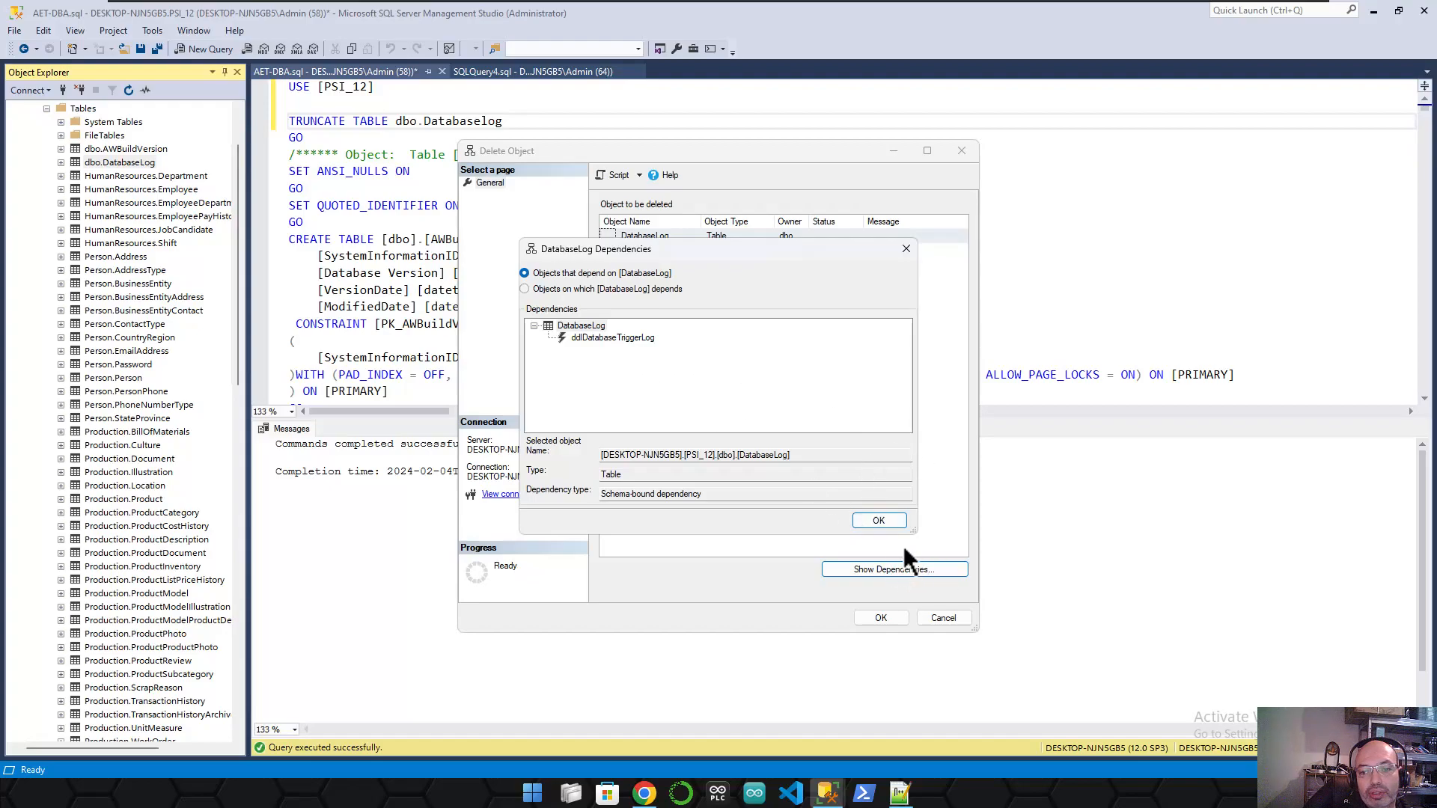
pyautogui.click(885, 520)
# - Confirm the deletion of dbo.DatabaseLog and go back to the script editor
pyautogui.click(880, 617)
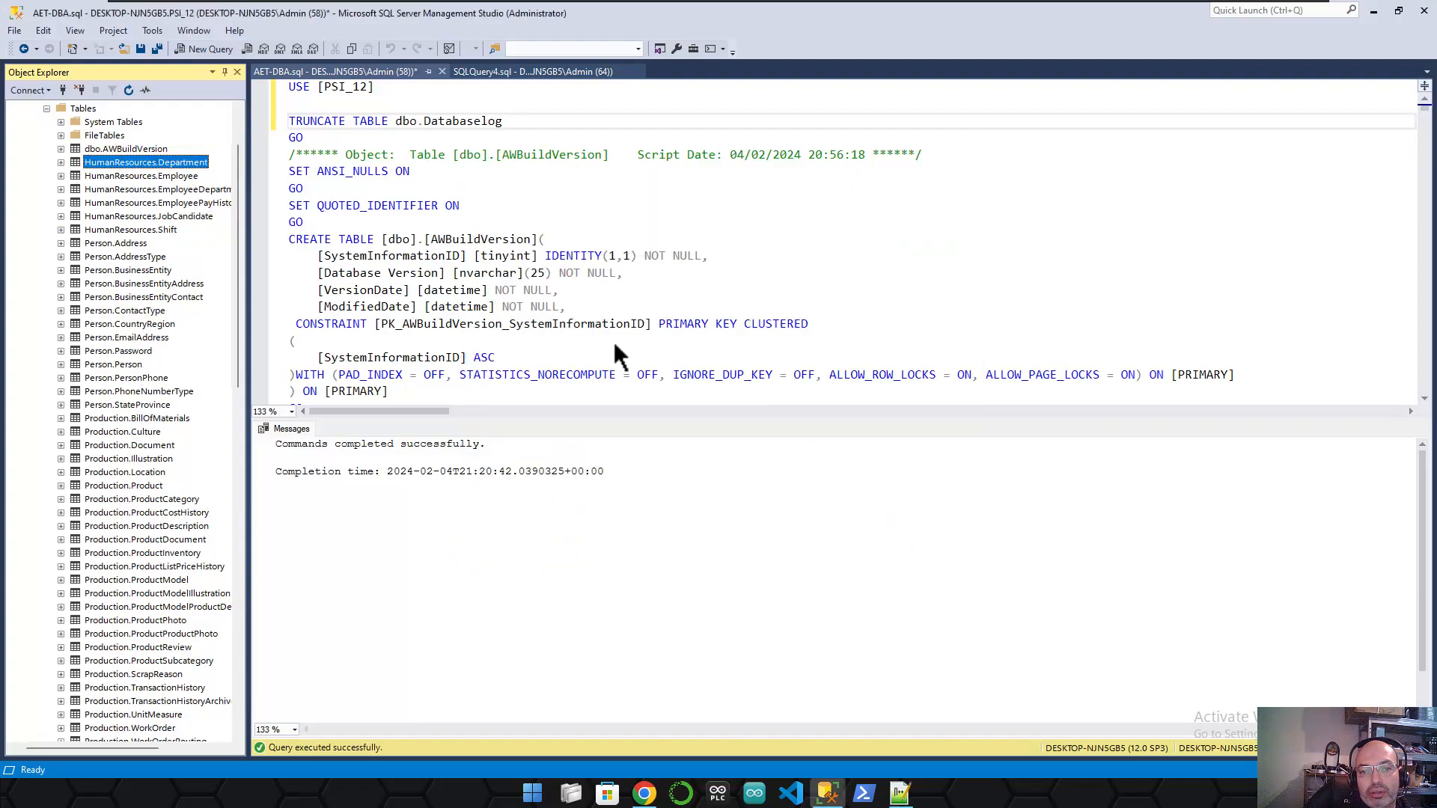
pyautogui.click(129, 149)
pyautogui.click(370, 107)
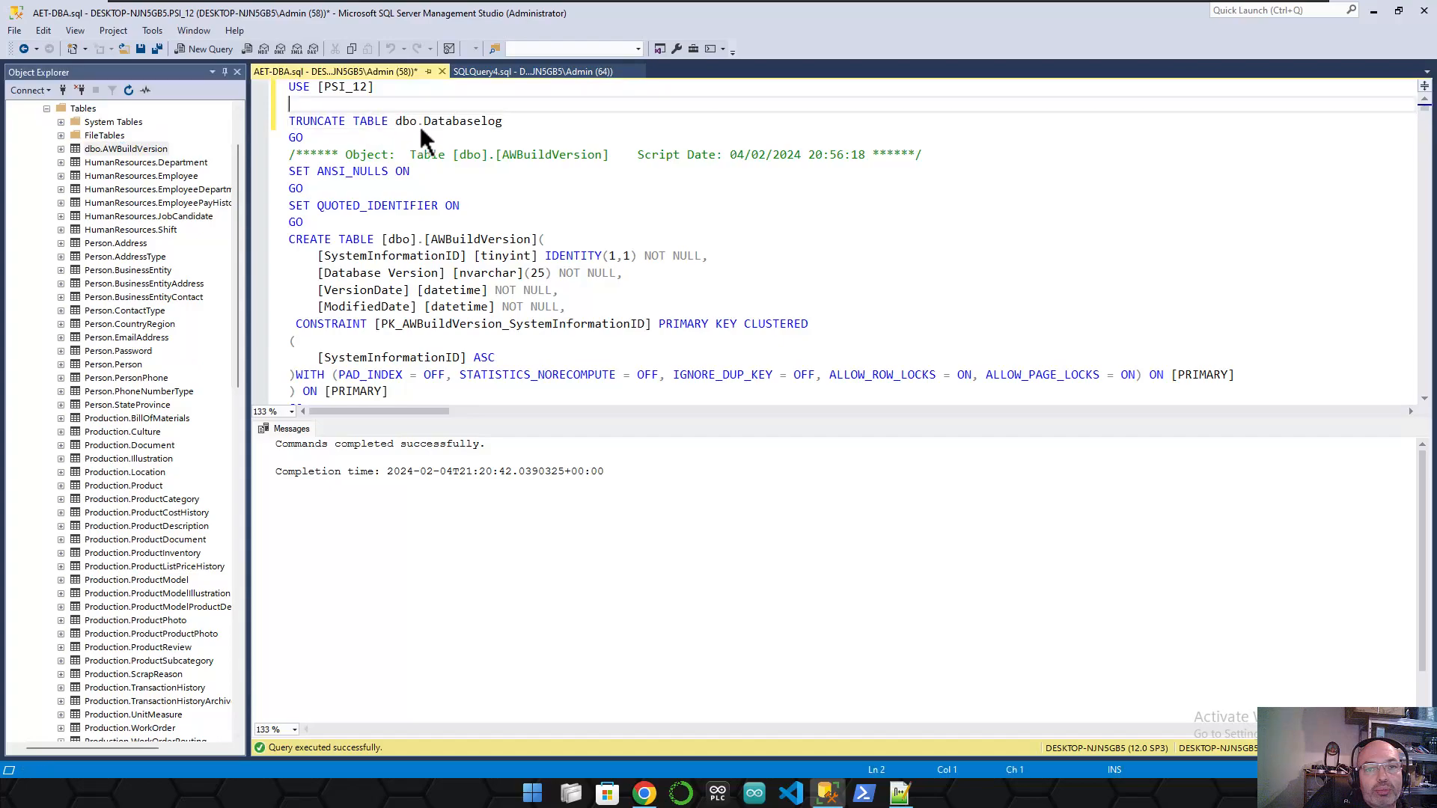
# - Rewrite line 3 as DROP TABLE dbo.AWBuildVersion and select the USE and DROP lines
pyautogui.doubleClick(316, 121)
pyautogui.write('DROP')
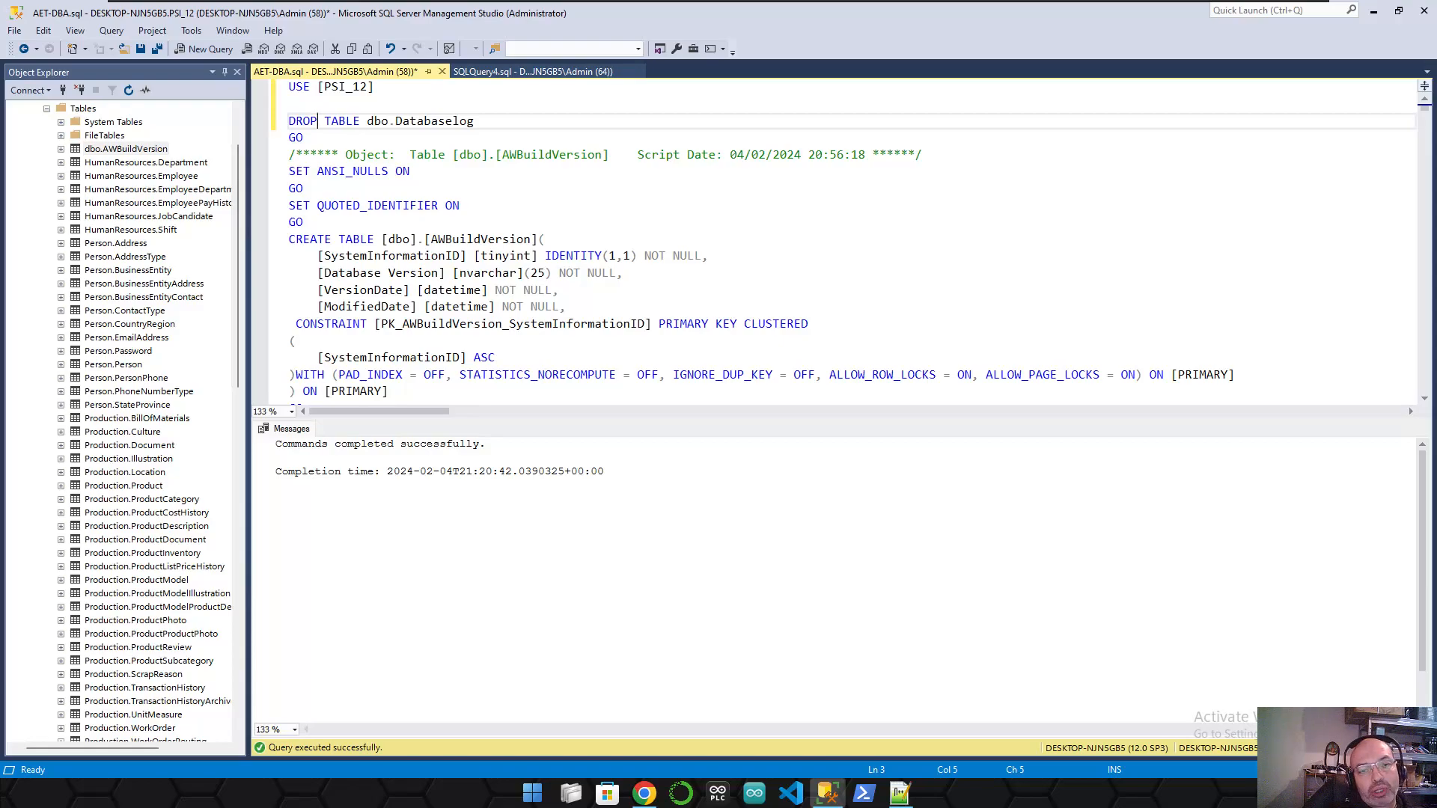
pyautogui.click(510, 120)
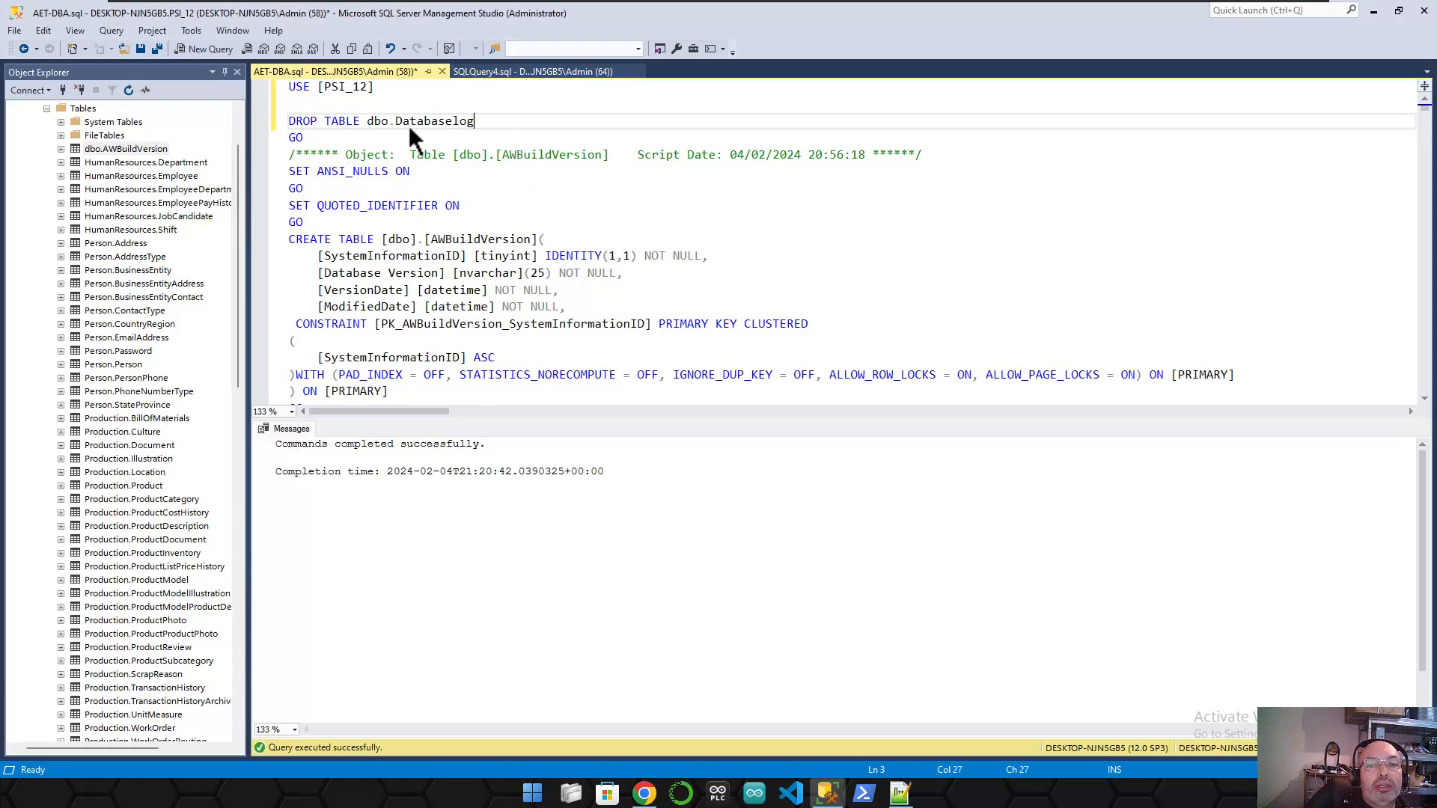
pyautogui.click(115, 150)
pyautogui.click(116, 149)
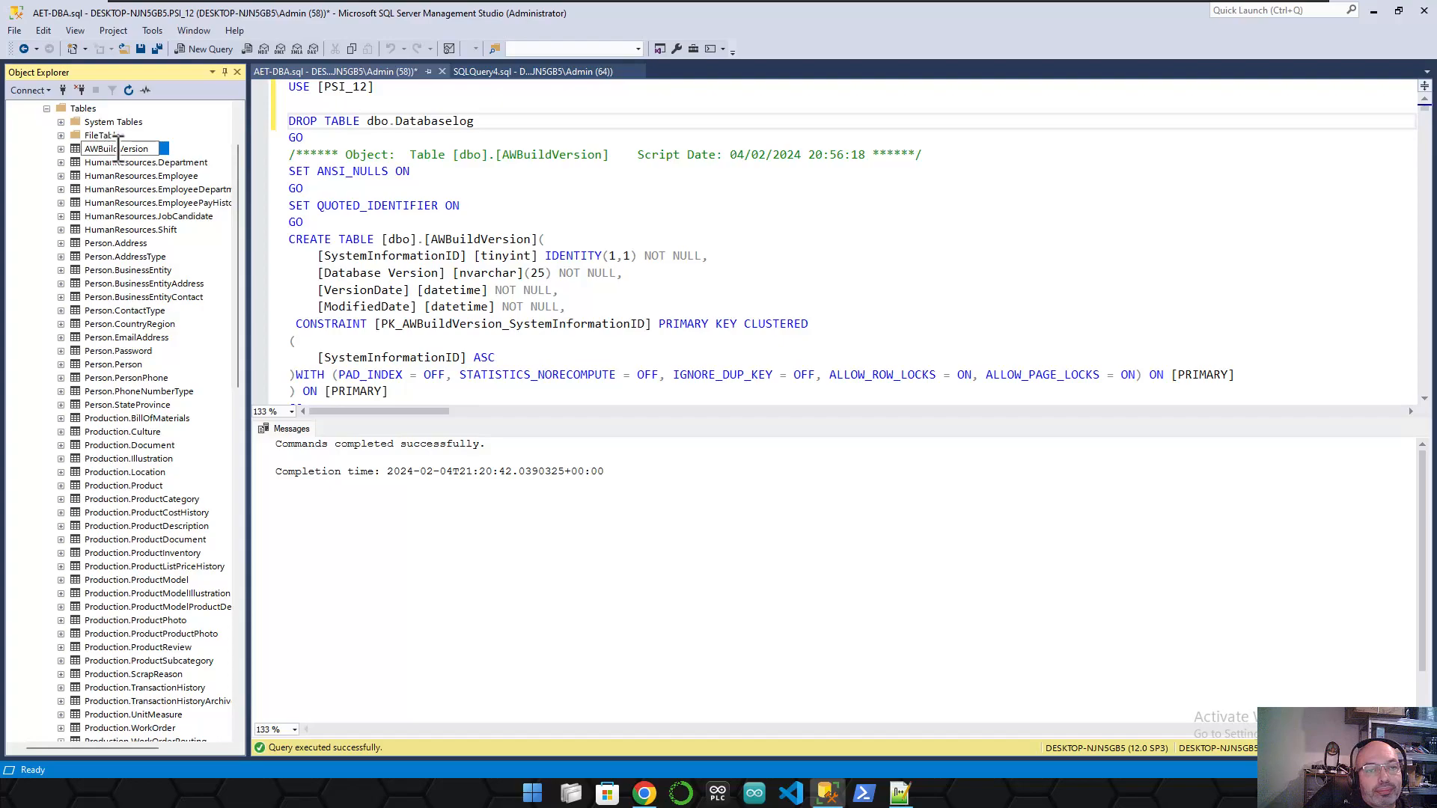
pyautogui.moveTo(150, 149); pyautogui.dragTo(63, 153)
pyautogui.hotkey('ctrl', 'c')
pyautogui.click(460, 116)
pyautogui.doubleClick(410, 121)
pyautogui.hotkey('ctrl', 'v')
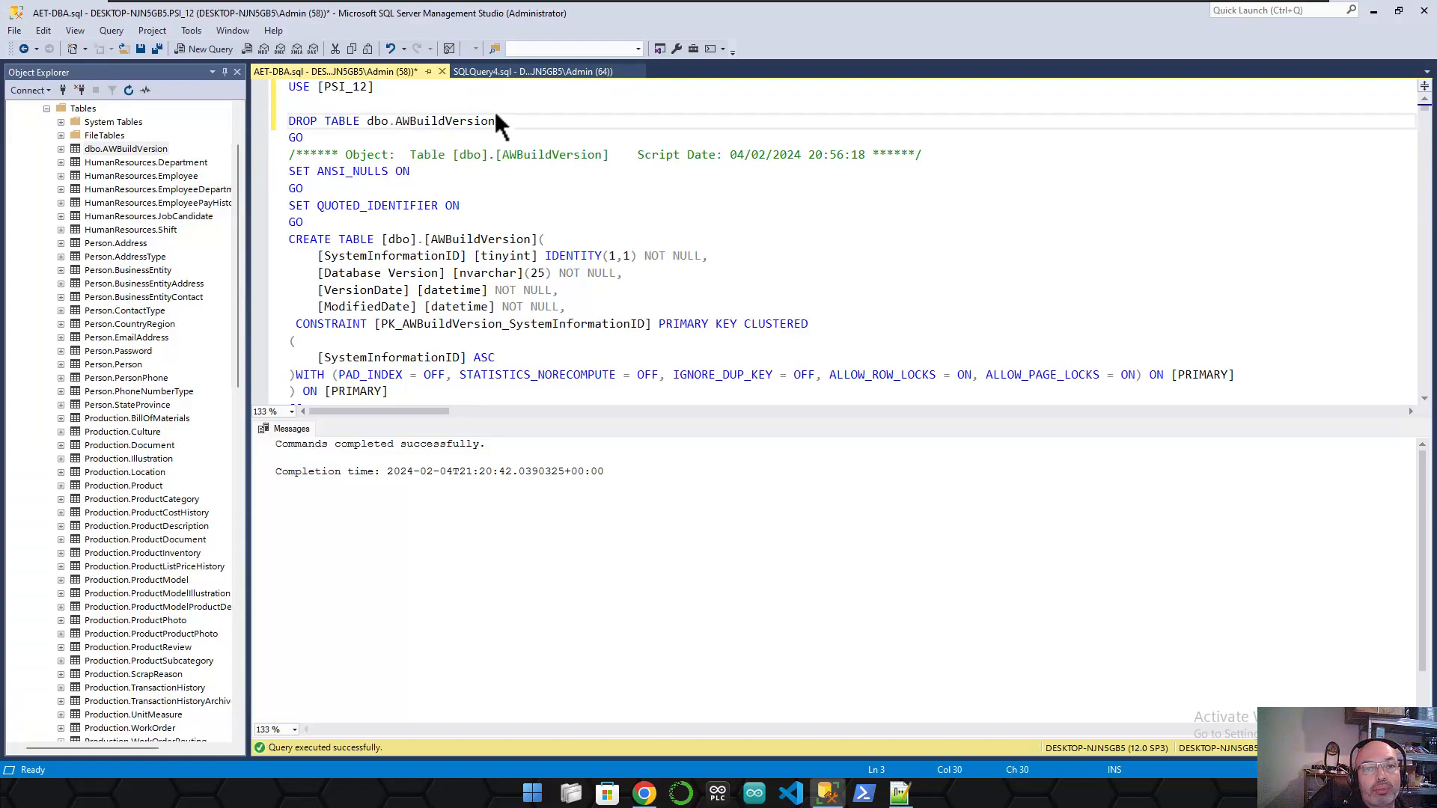
pyautogui.moveTo(505, 120); pyautogui.dragTo(284, 87)
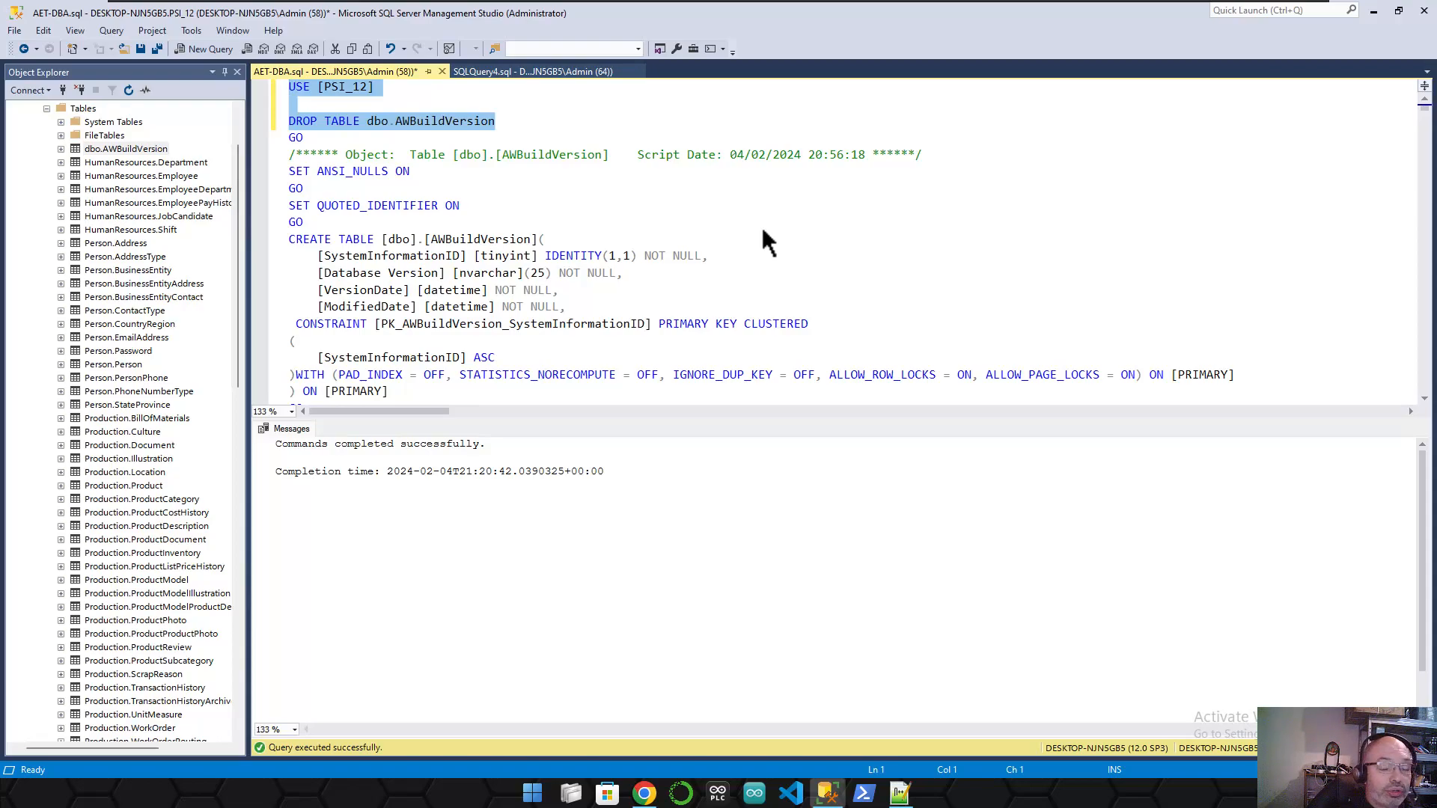
# - Run the DROP, refresh Object Explorer, and Select Top 1000 Rows on AWBuildVersion, getting Invalid object name
pyautogui.press('F5')
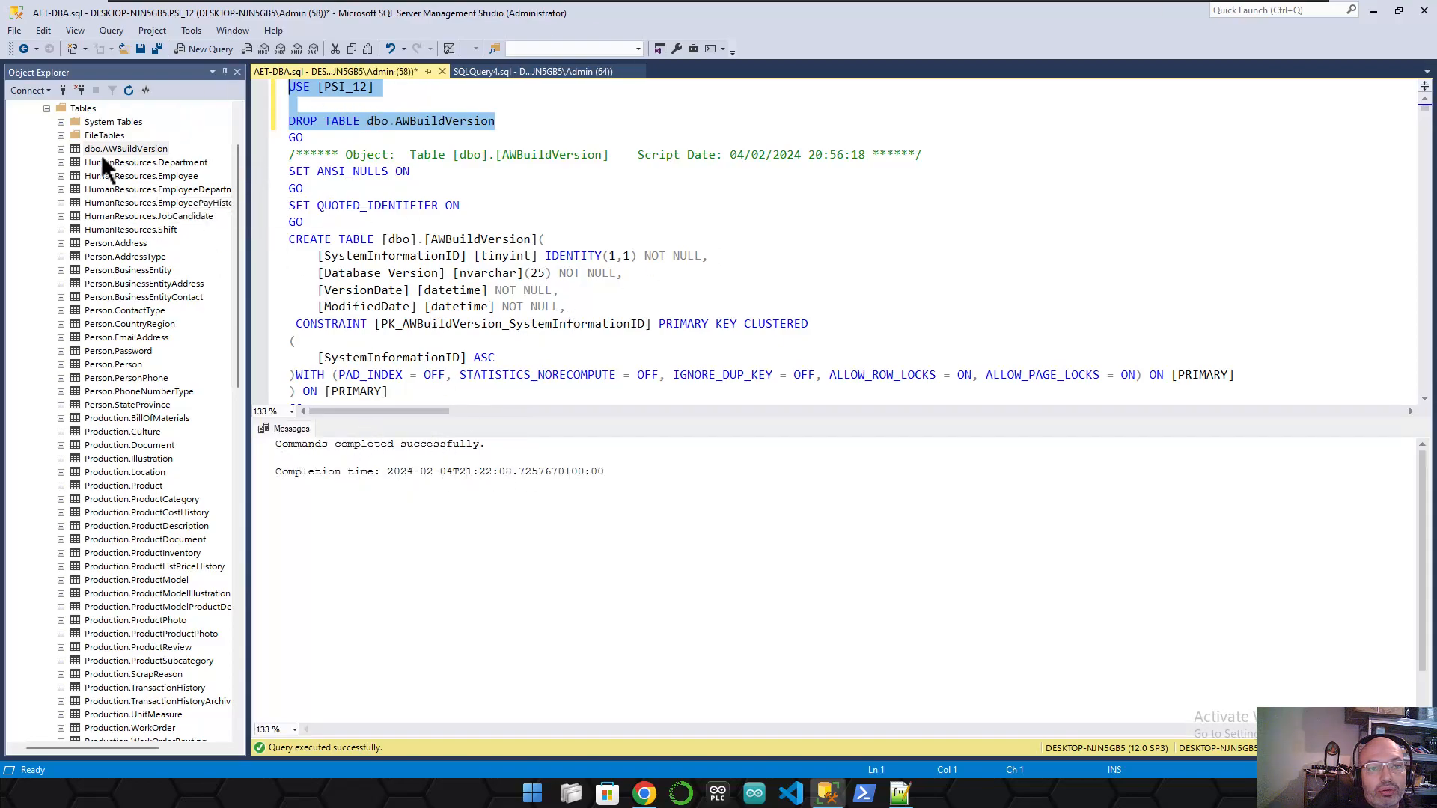
pyautogui.click(128, 92)
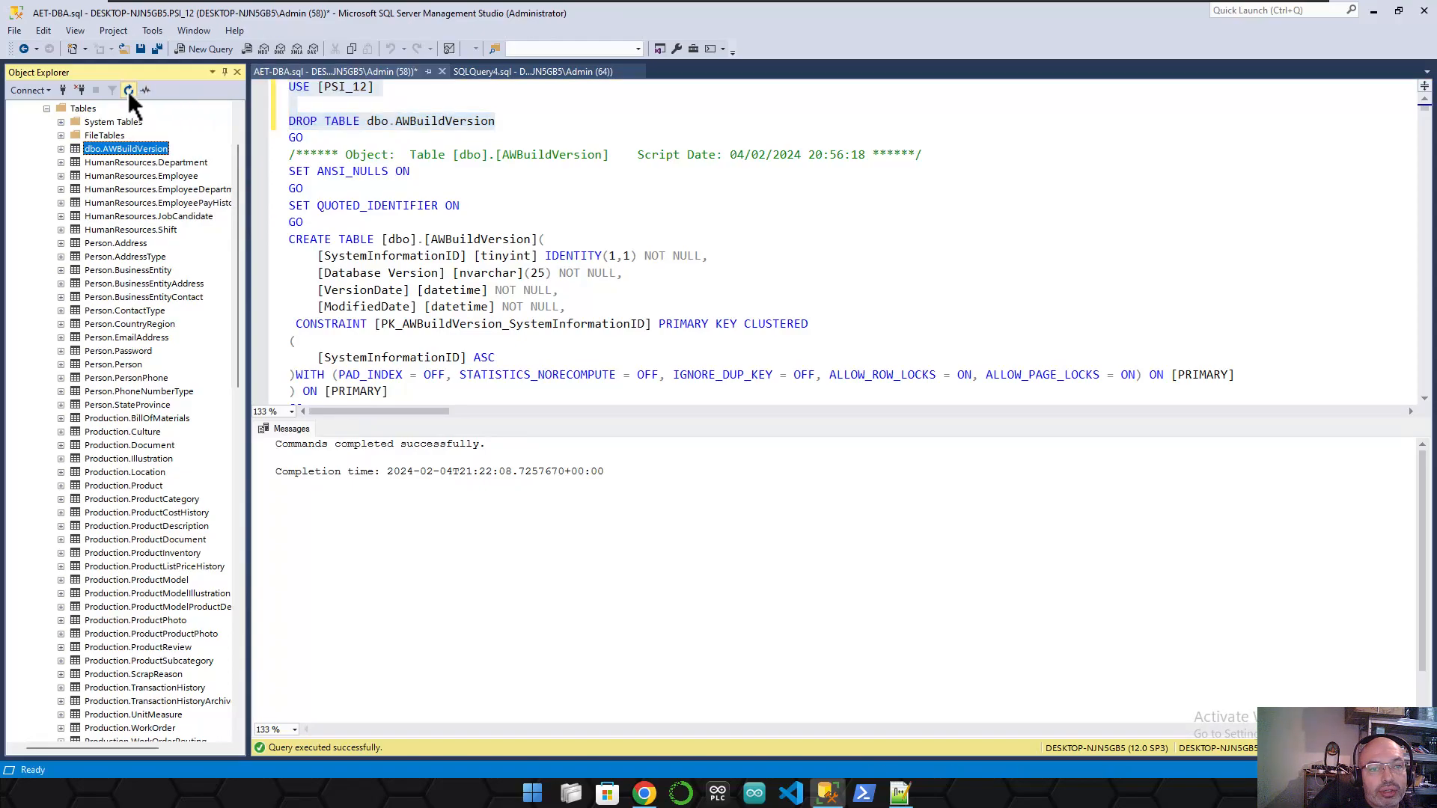
pyautogui.click(60, 149)
pyautogui.click(60, 150)
pyautogui.click(61, 134)
pyautogui.click(48, 108)
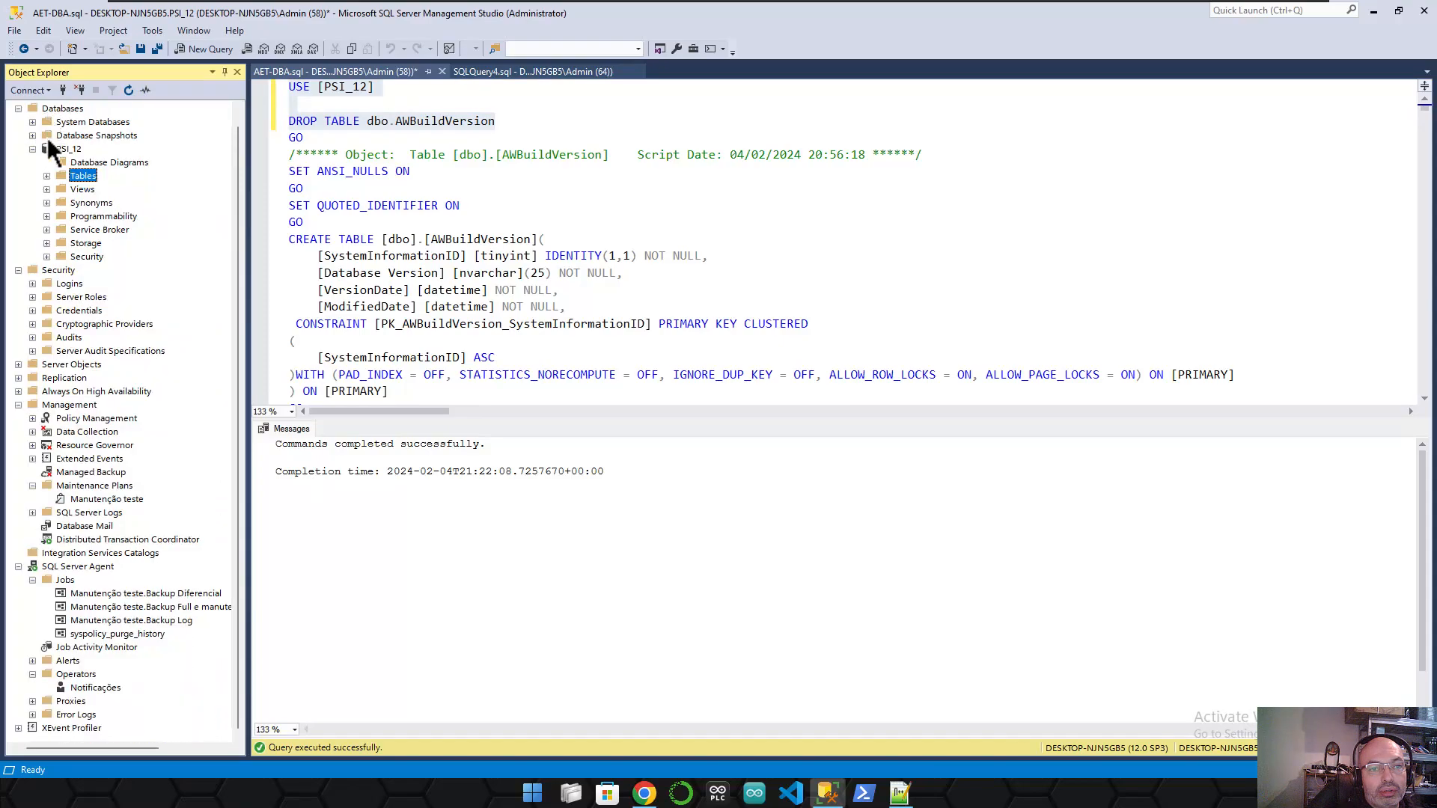
pyautogui.click(52, 178)
pyautogui.rightClick(114, 151)
pyautogui.click(159, 178)
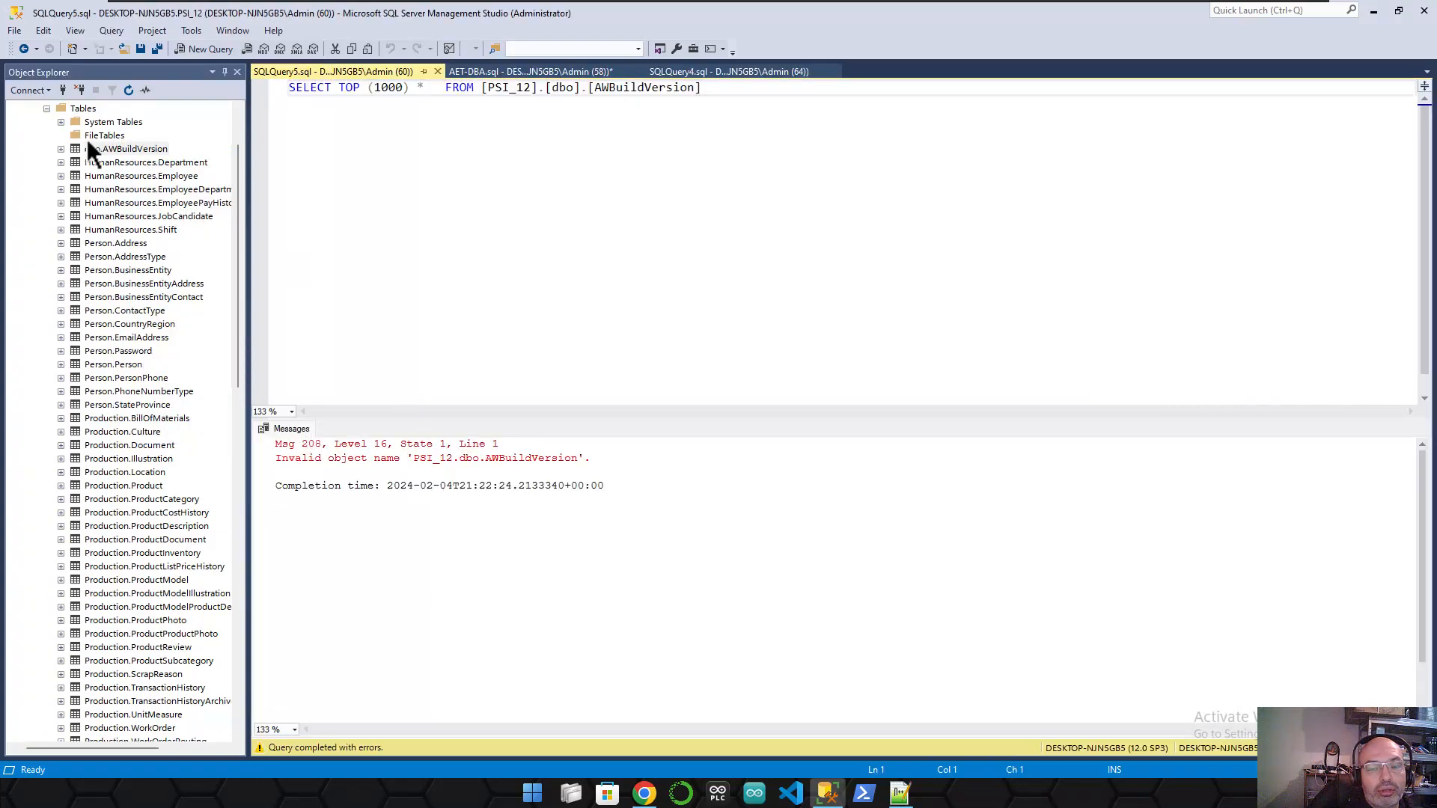
# - Reconnect Object Explorer and expand PSI_12's Tables, confirming AWBuildVersion is gone
pyautogui.scroll(2, 82, 146)
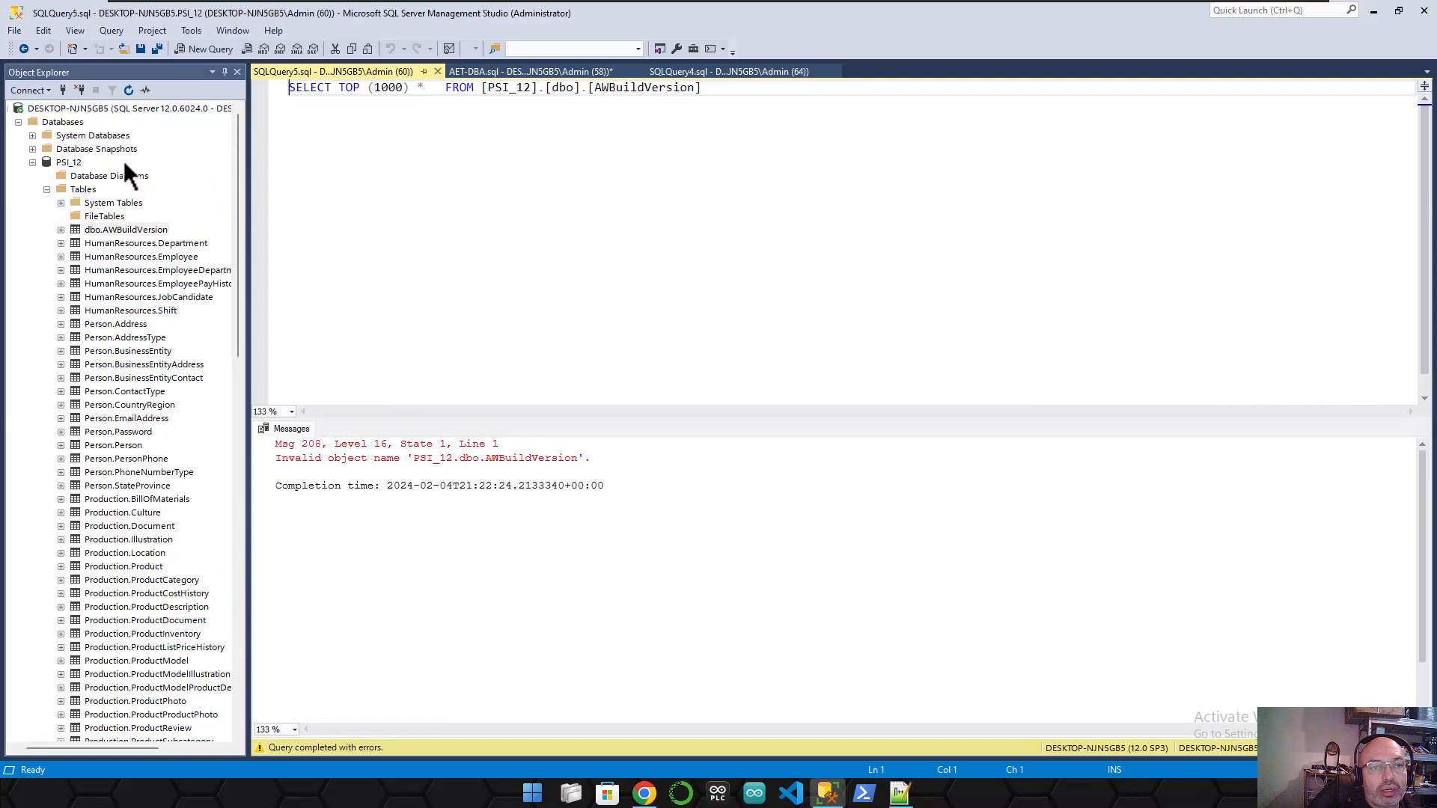
pyautogui.click(128, 91)
pyautogui.click(79, 91)
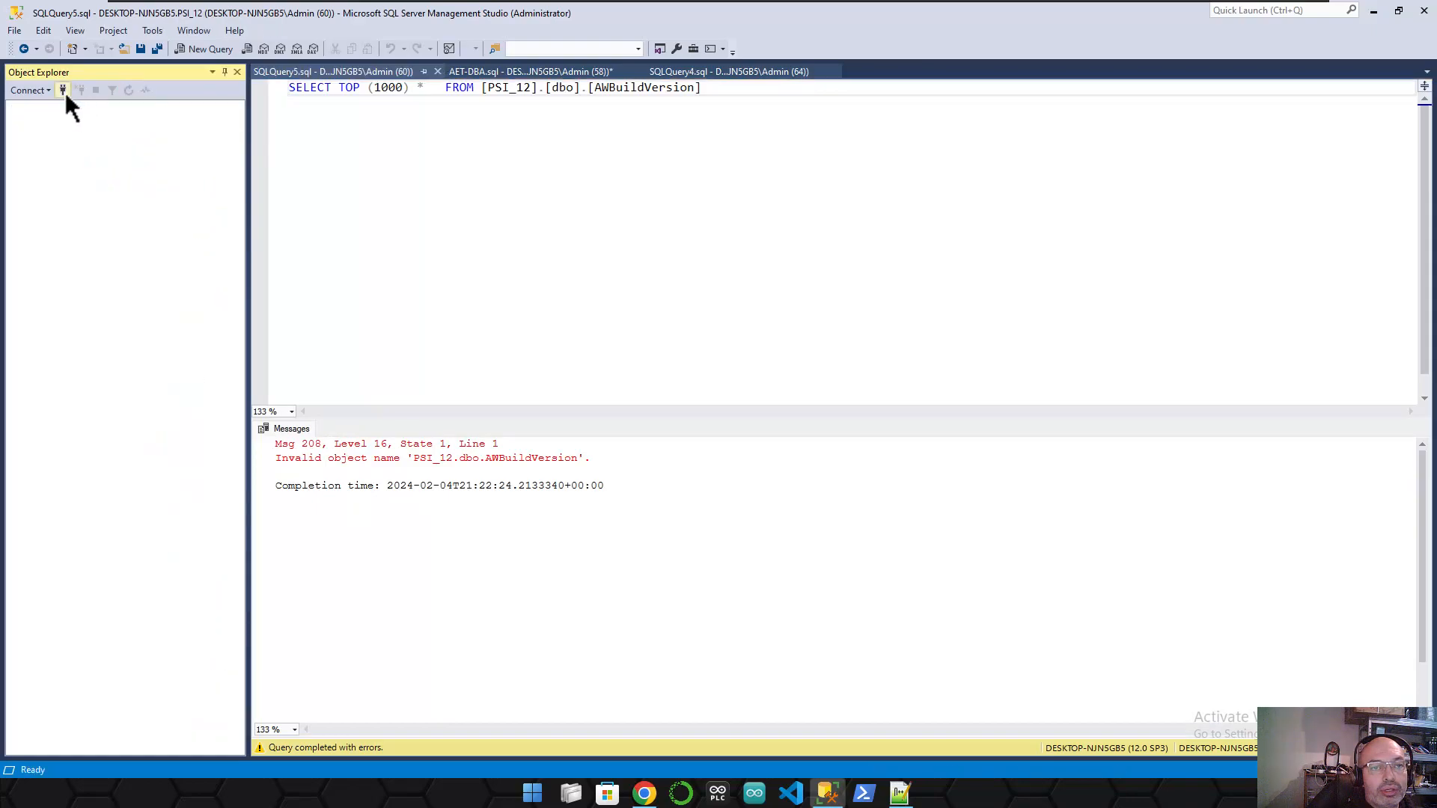
pyautogui.click(64, 91)
pyautogui.click(670, 412)
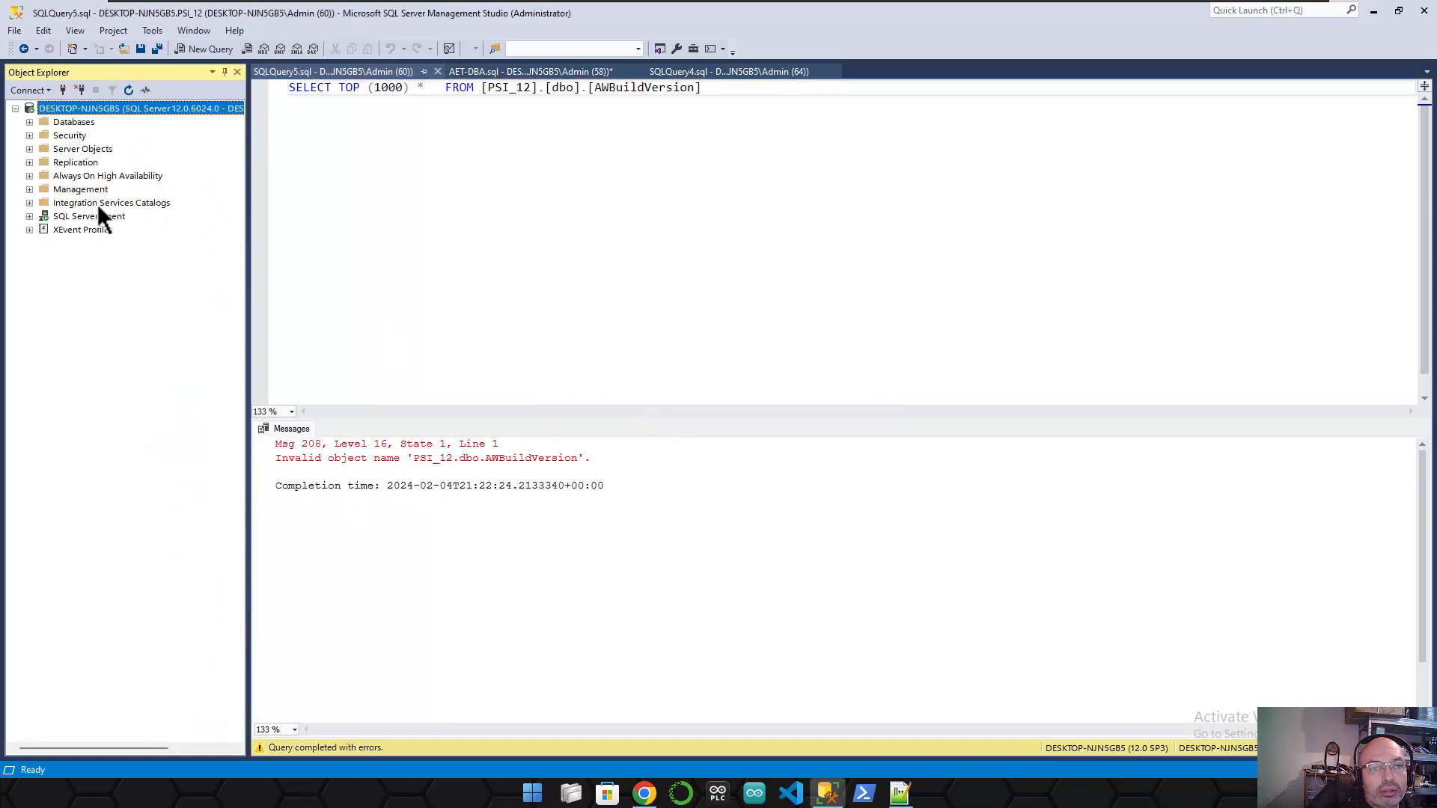
pyautogui.click(30, 122)
pyautogui.click(44, 163)
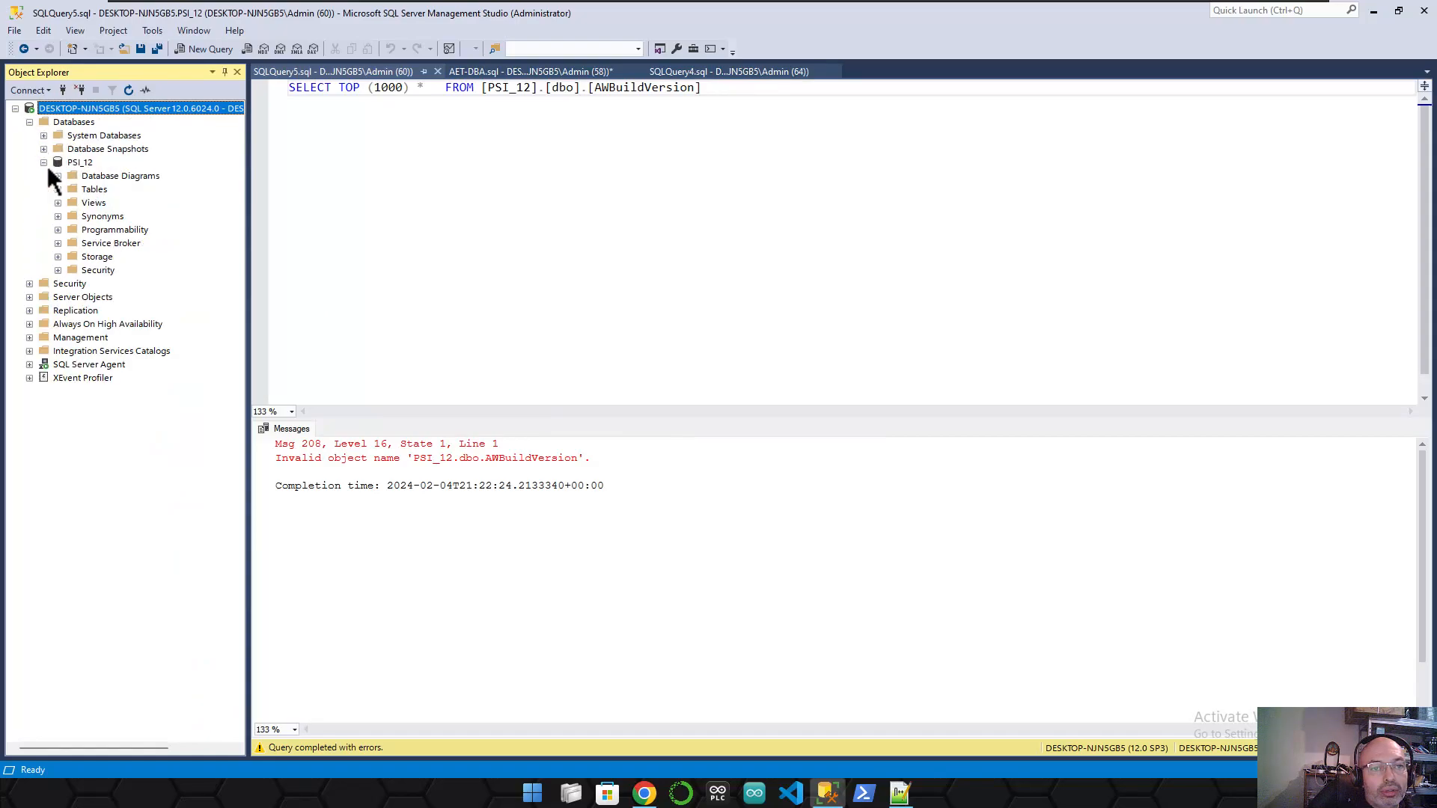
pyautogui.click(58, 189)
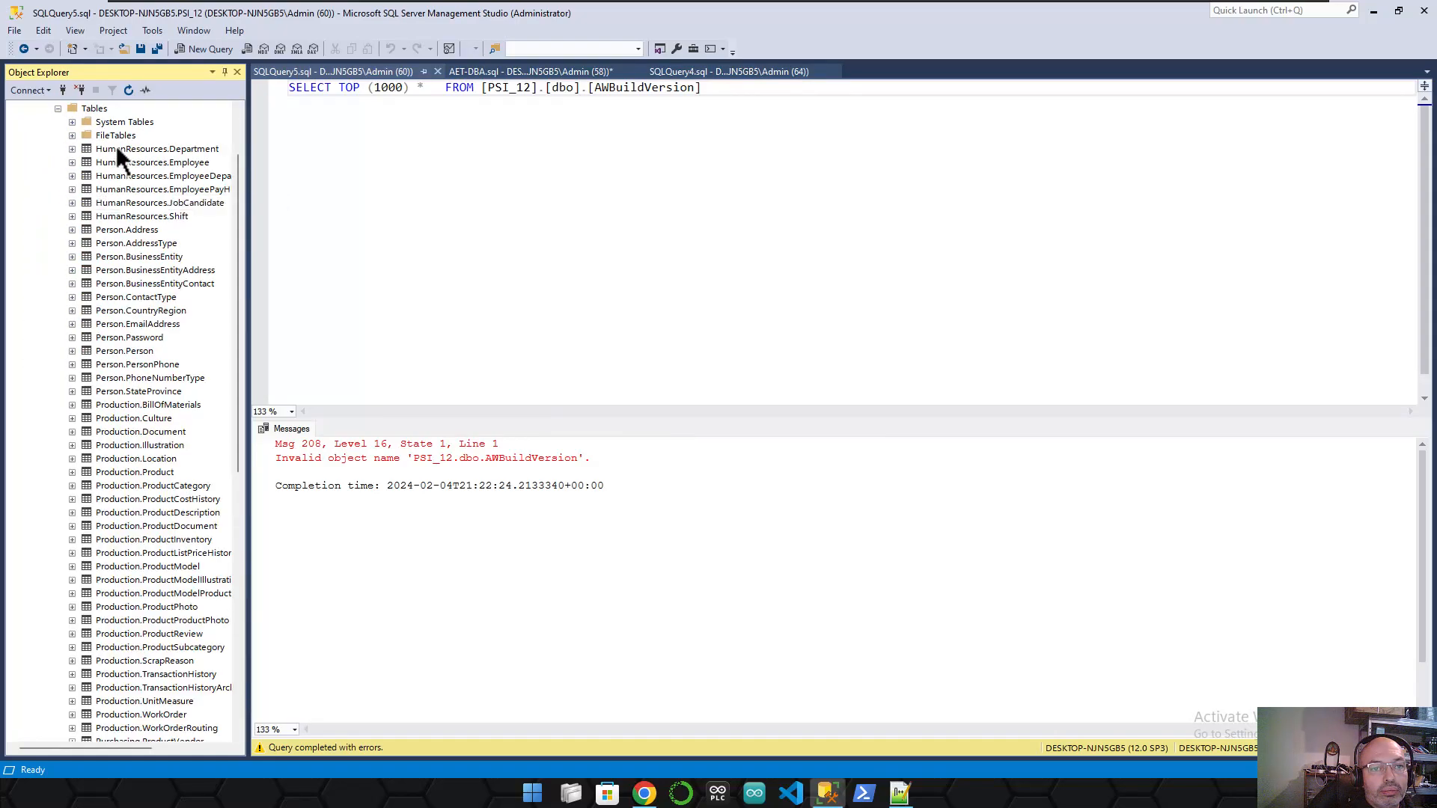
pyautogui.click(148, 149)
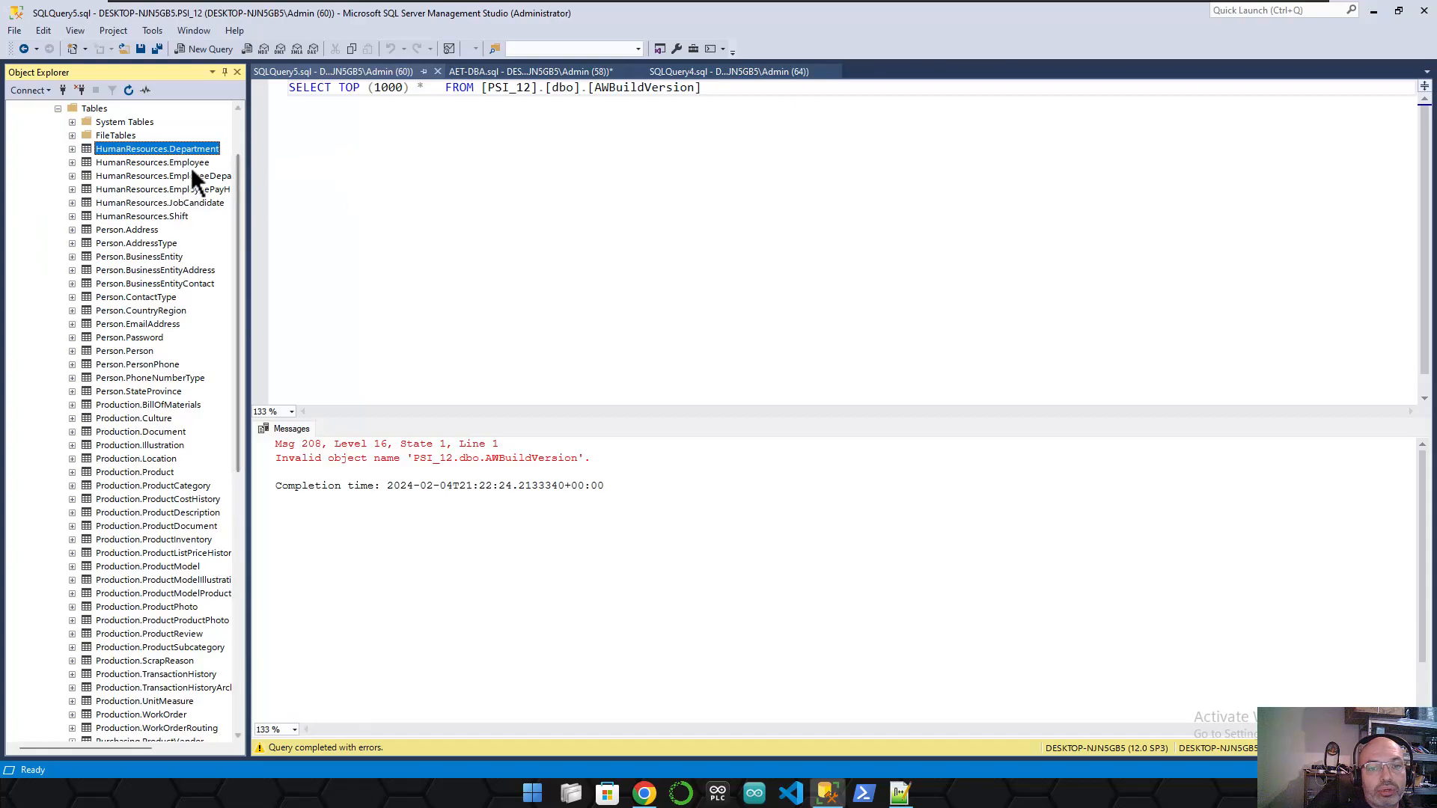
# - Re-run the Select Top 1000 query, again getting Invalid object name for AWBuildVersion
pyautogui.click(631, 110)
pyautogui.press('F5')
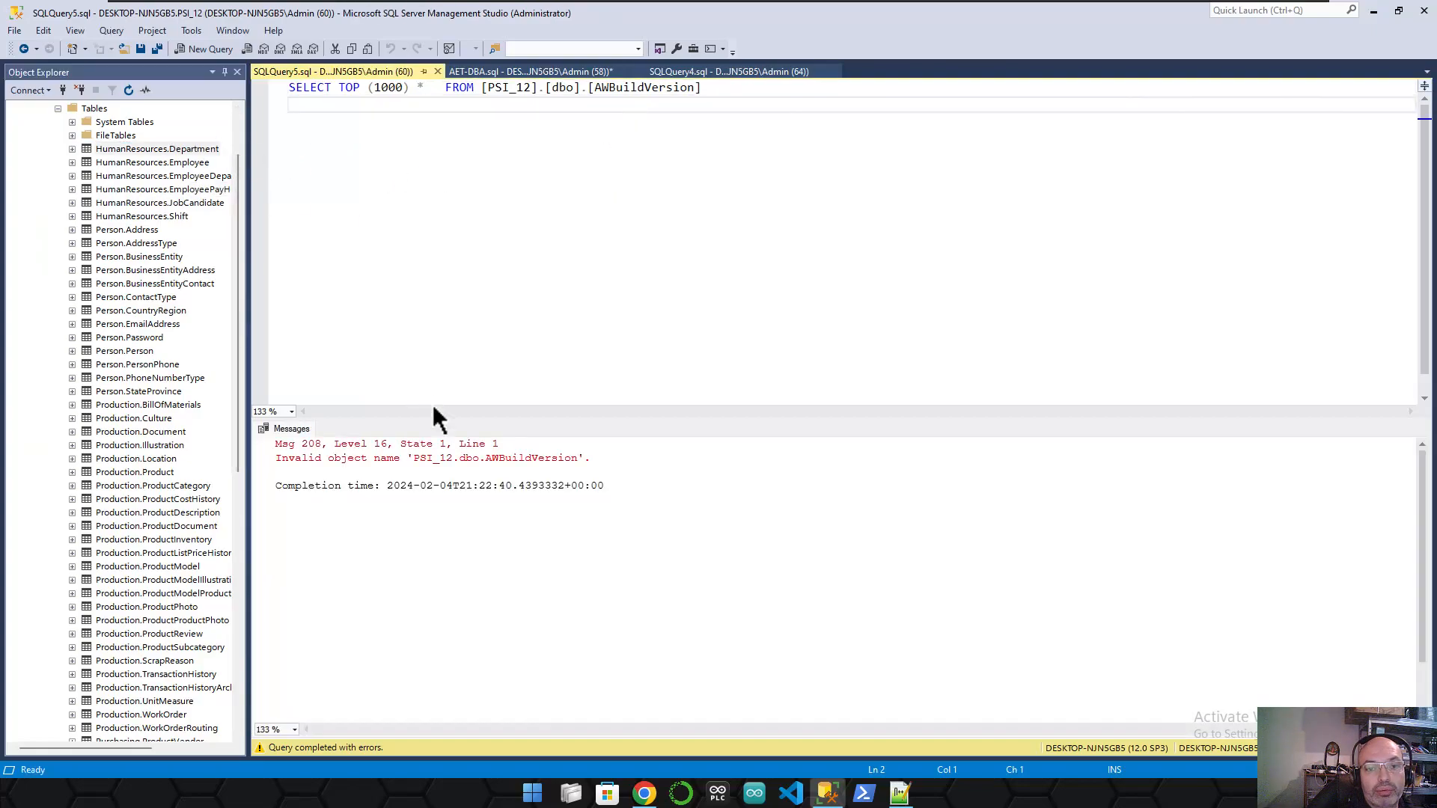
pyautogui.moveTo(299, 460); pyautogui.dragTo(606, 472)
pyautogui.scroll(2, 153, 160)
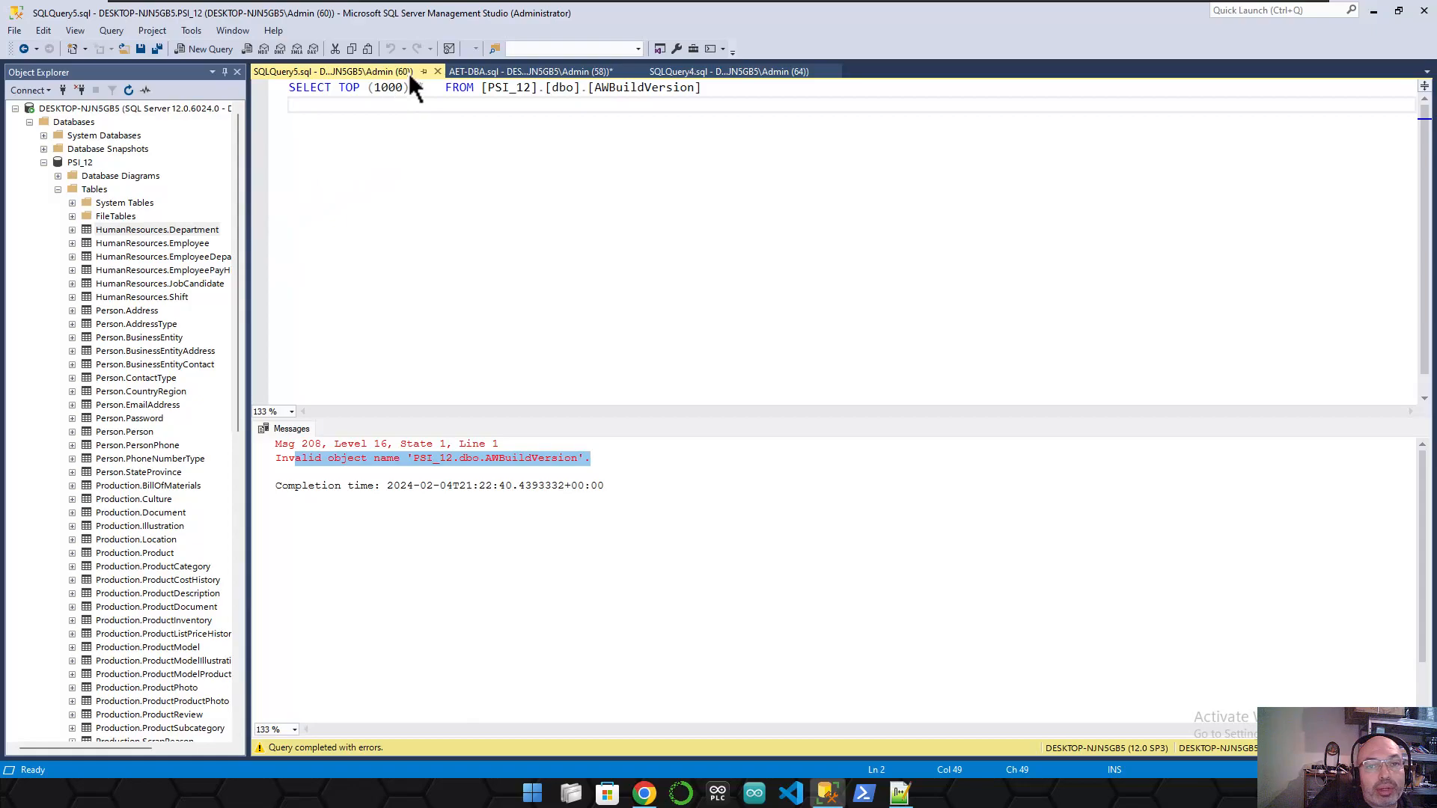
pyautogui.click(476, 72)
# - Delete the DROP TABLE dbo.AWBuildVersion line under USE [PSI_12] and clear the selection
pyautogui.scroll(-15, 598, 195)
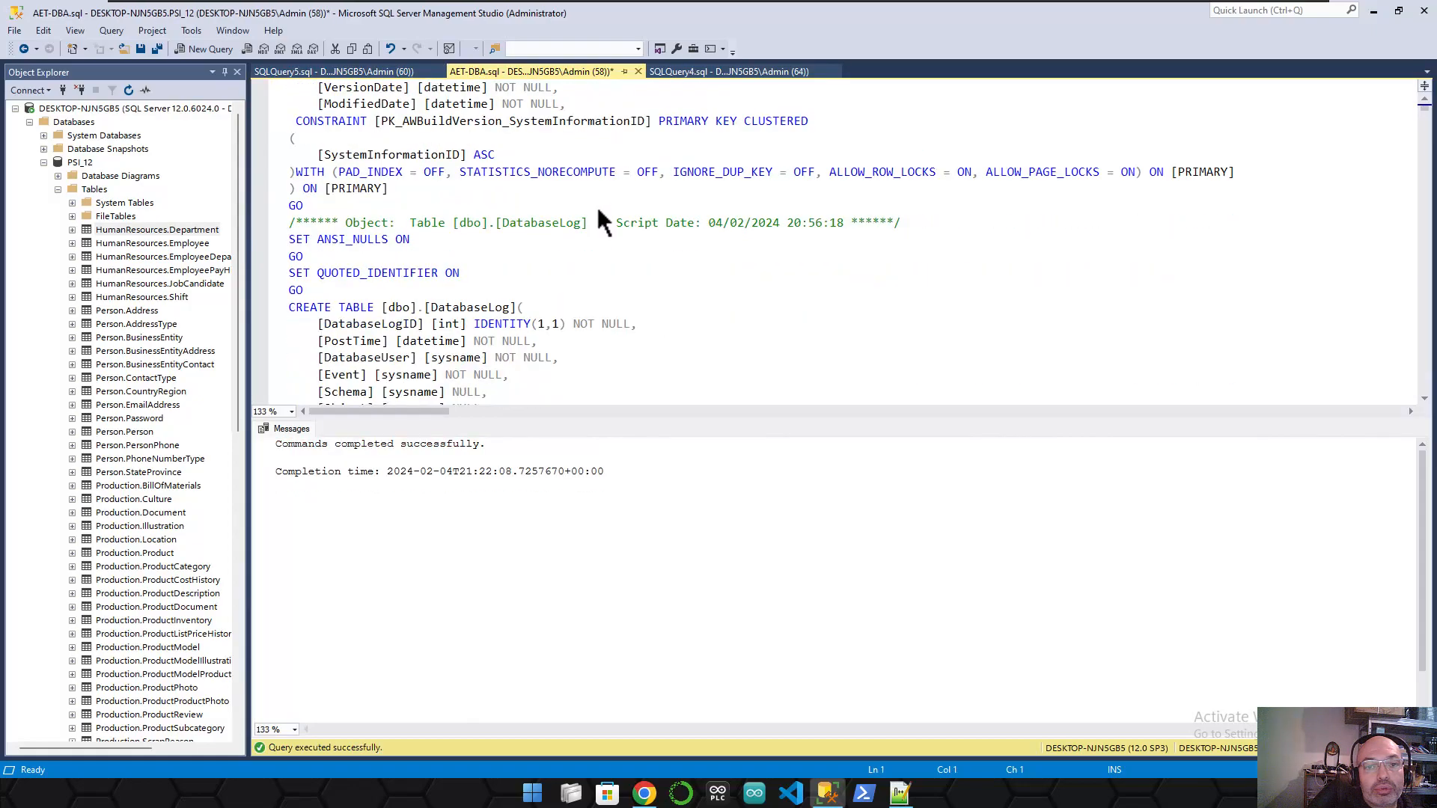
pyautogui.scroll(-5, 576, 299)
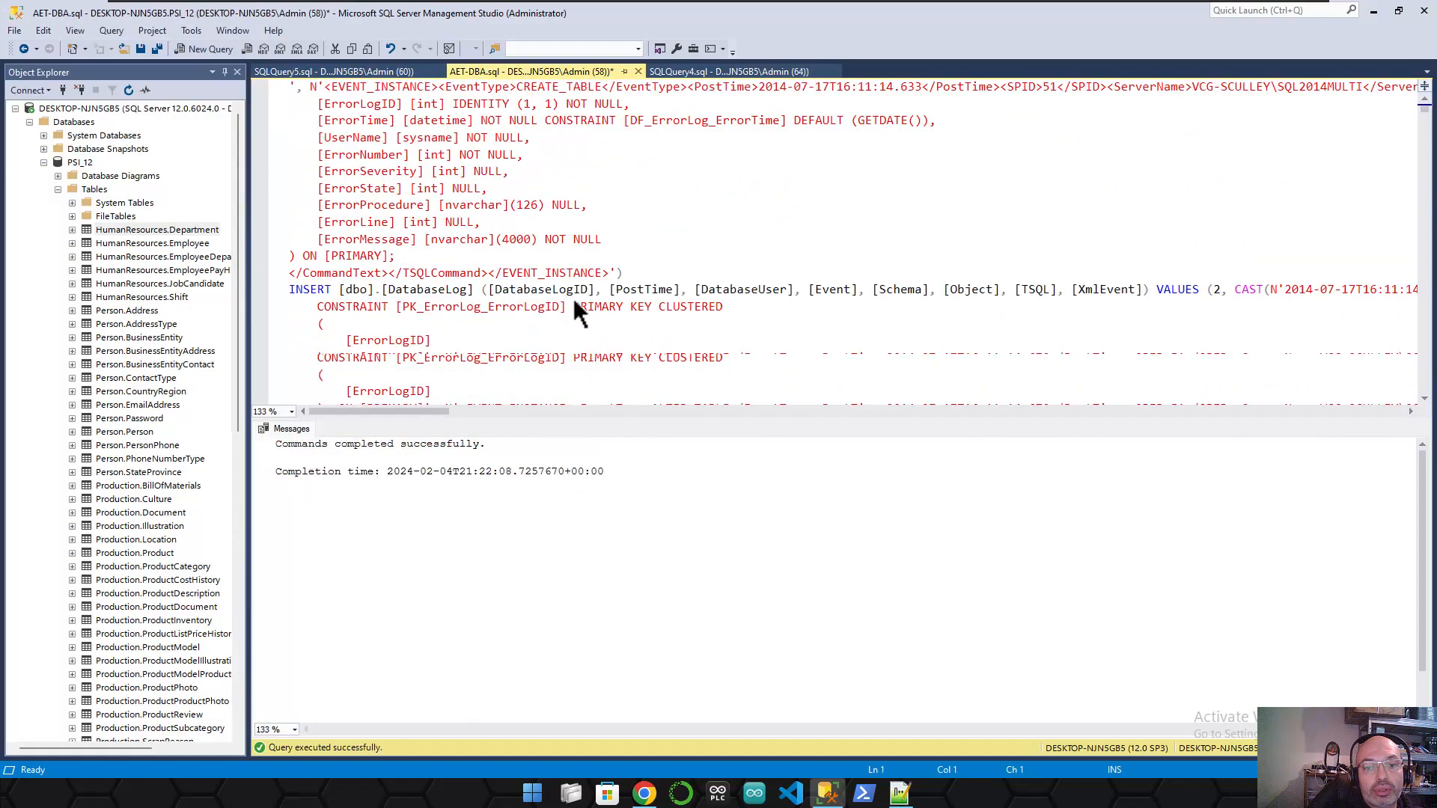
pyautogui.scroll(12, 572, 299)
pyautogui.scroll(10, 567, 324)
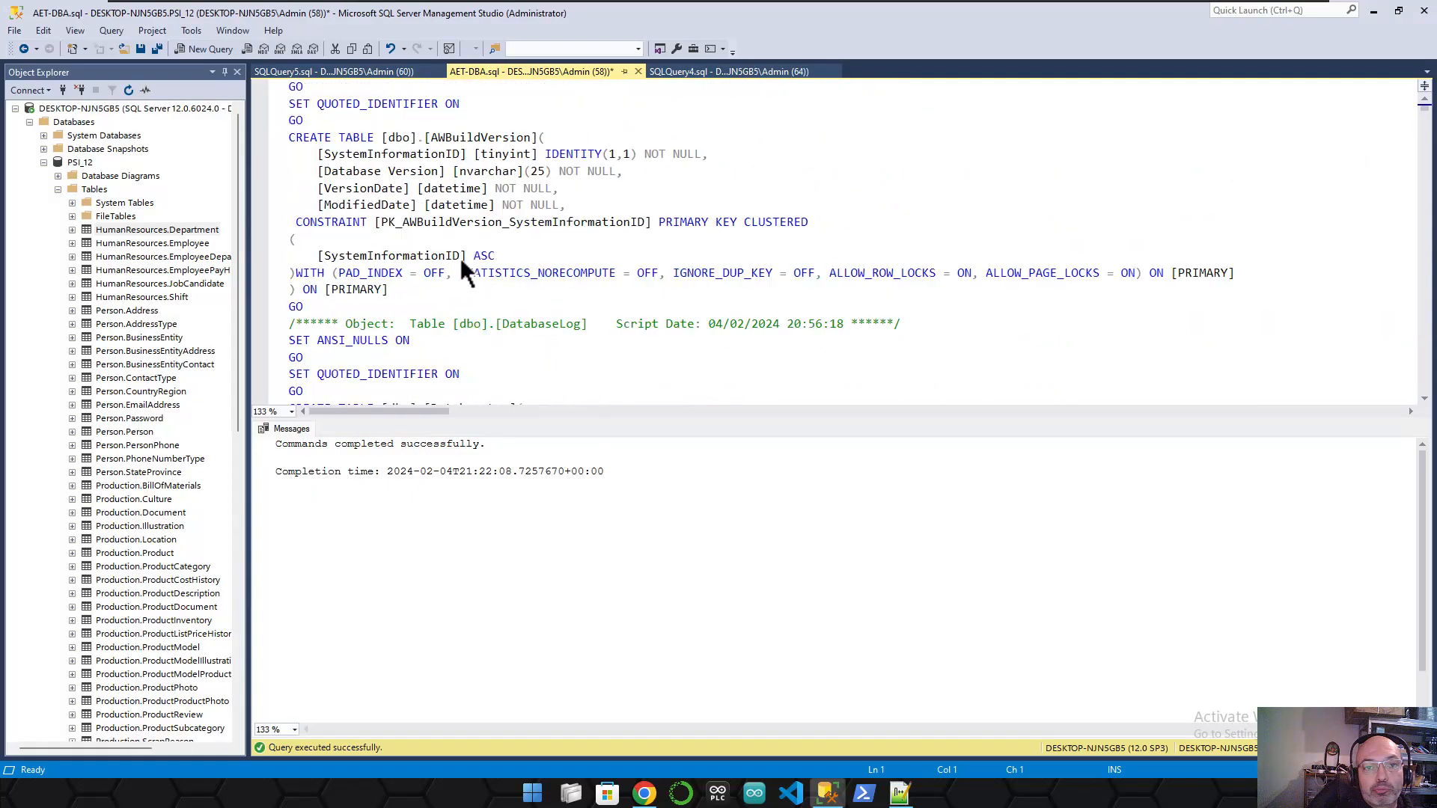
pyautogui.moveTo(495, 121); pyautogui.dragTo(298, 123)
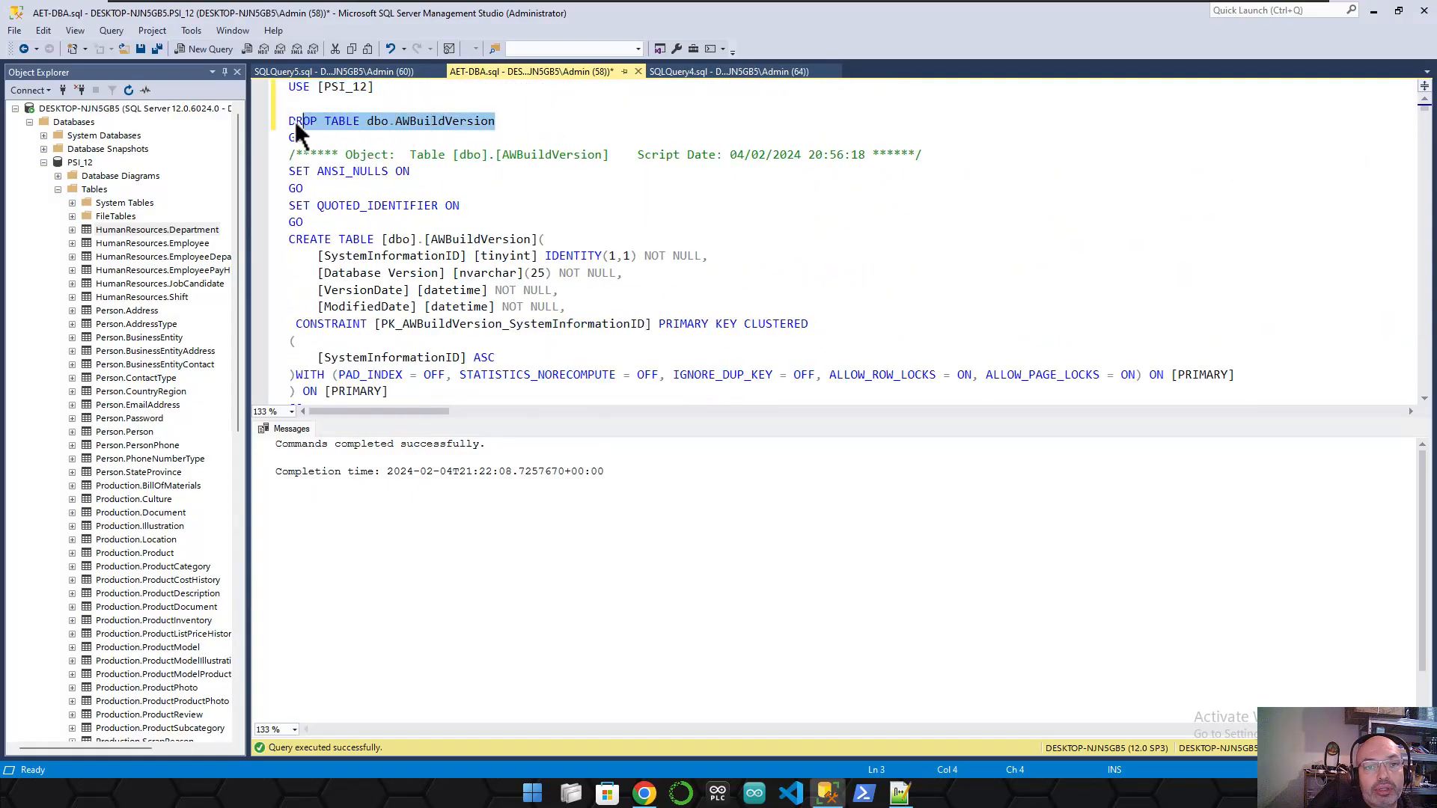
pyautogui.press('Delete')
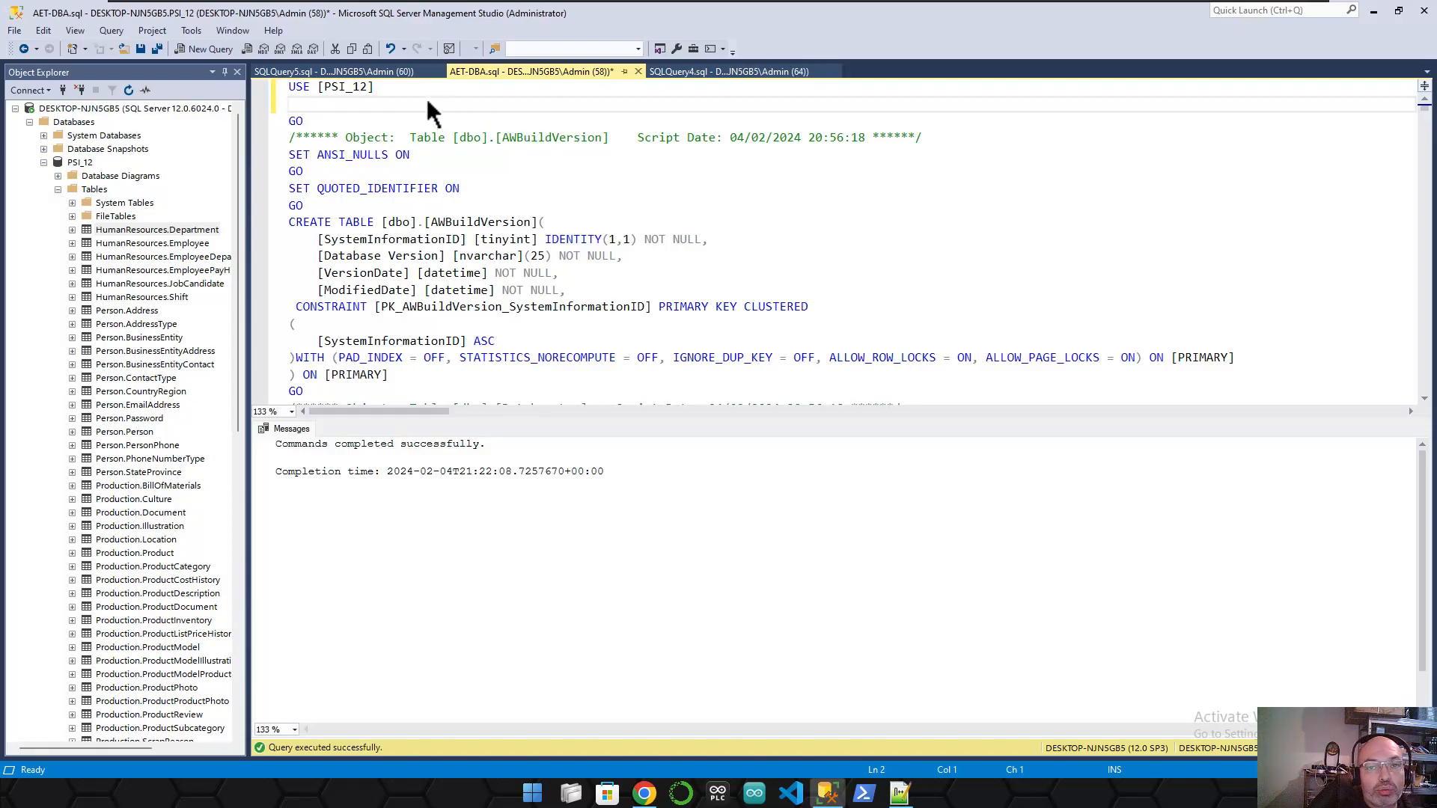
pyautogui.moveTo(299, 104); pyautogui.dragTo(291, 70)
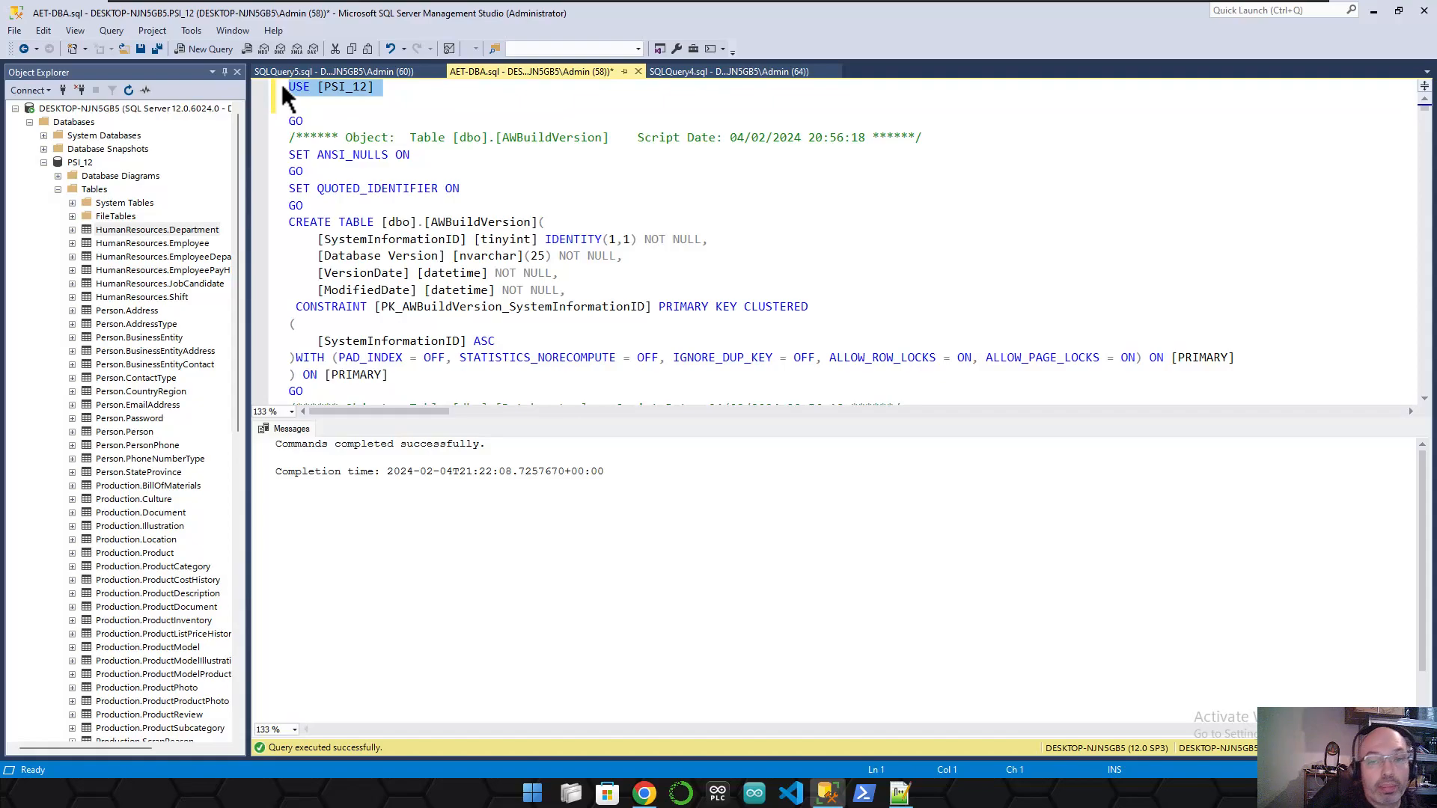
pyautogui.click(380, 110)
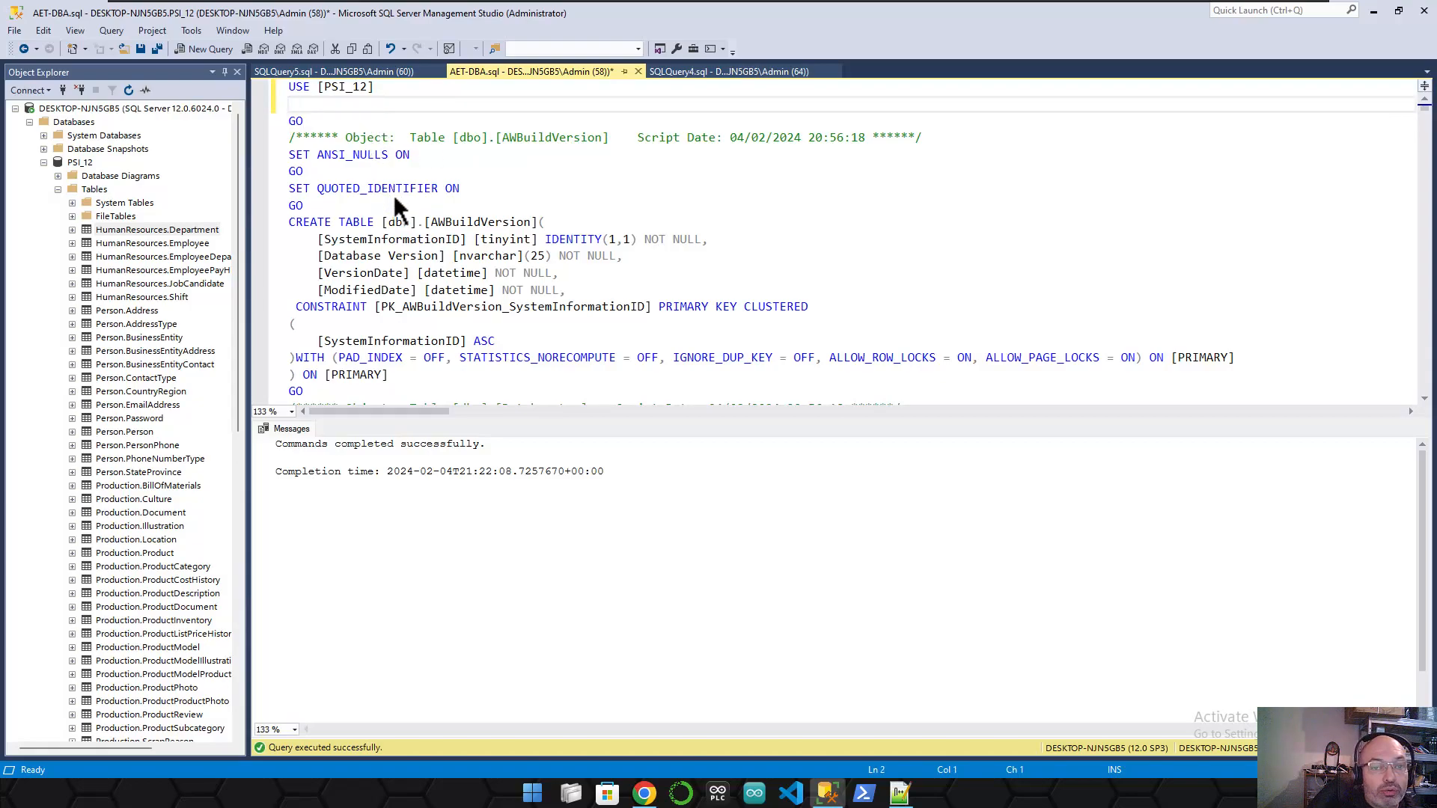
pyautogui.scroll(-5, 401, 193)
pyautogui.scroll(3, 403, 198)
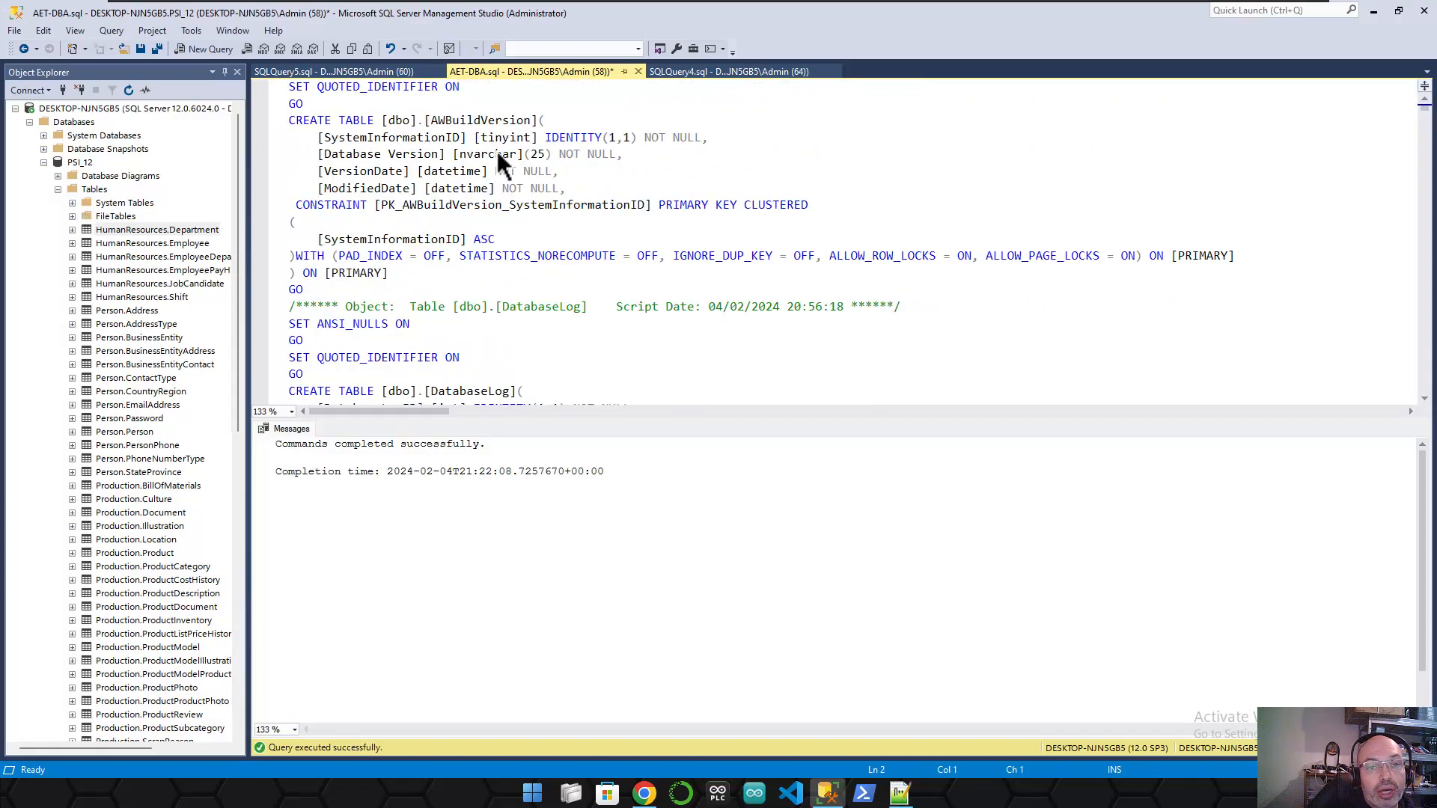
pyautogui.scroll(2, 495, 172)
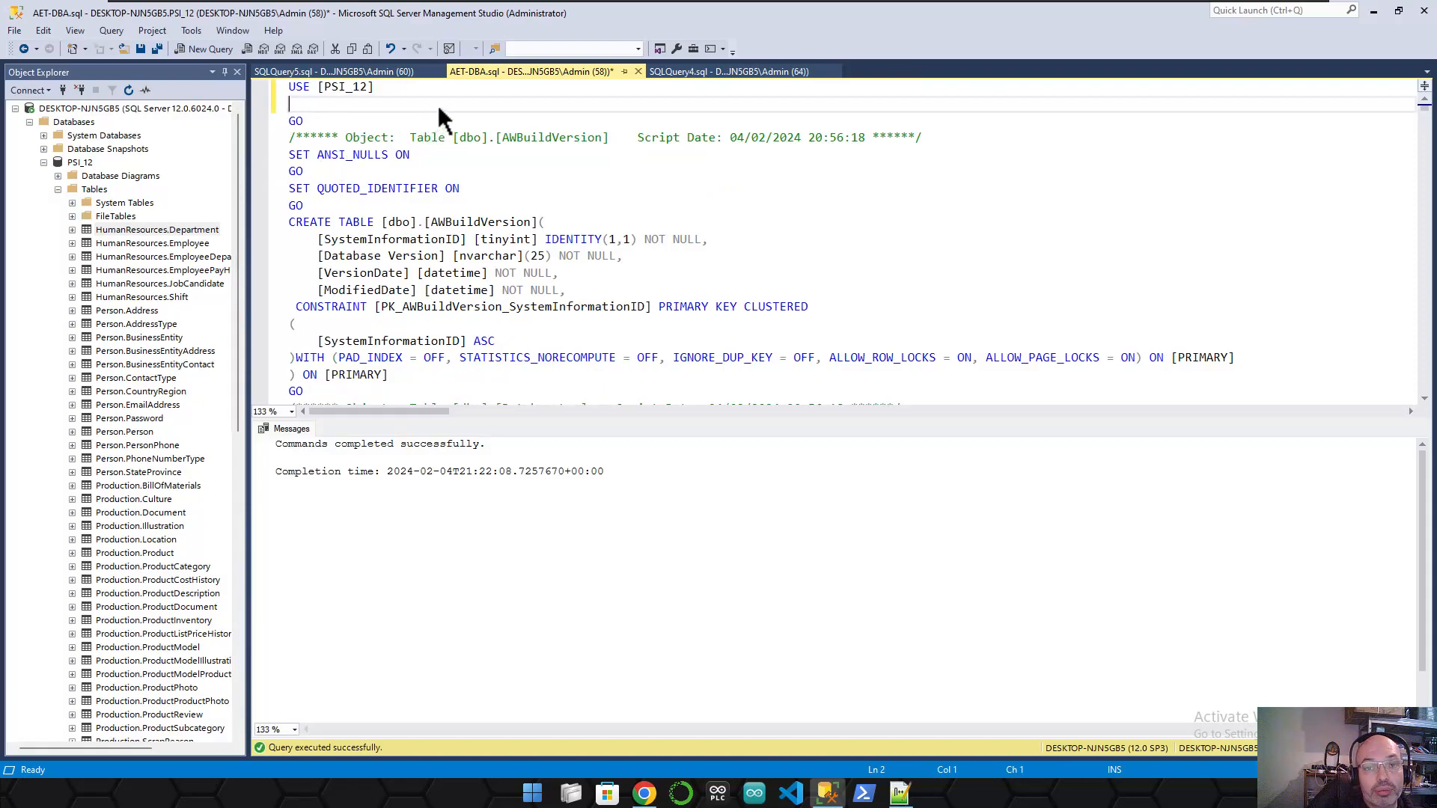
# - Execute the edited script with F5 and refresh PSI_12's Tables list in Object Explorer
pyautogui.press('F5')
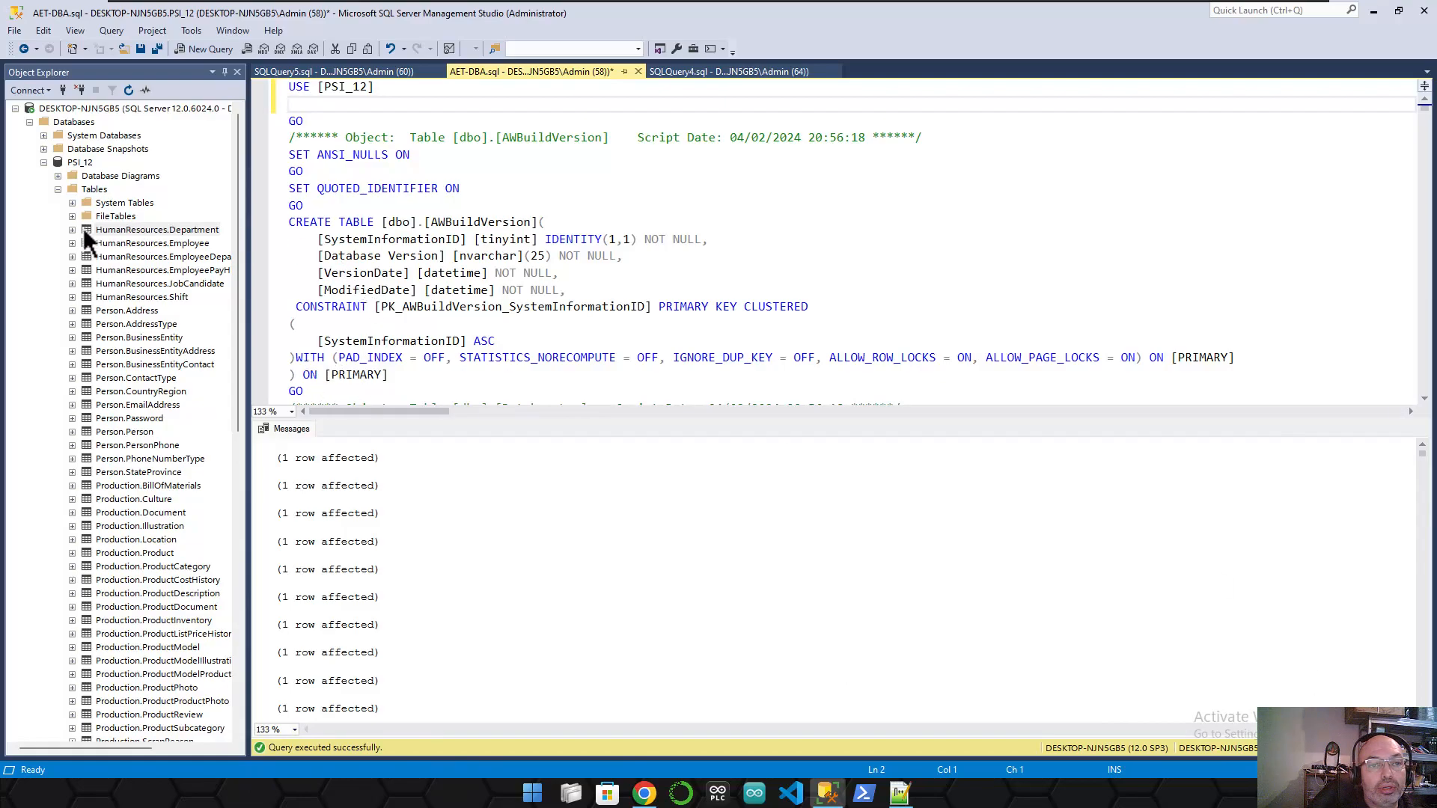
pyautogui.click(238, 190)
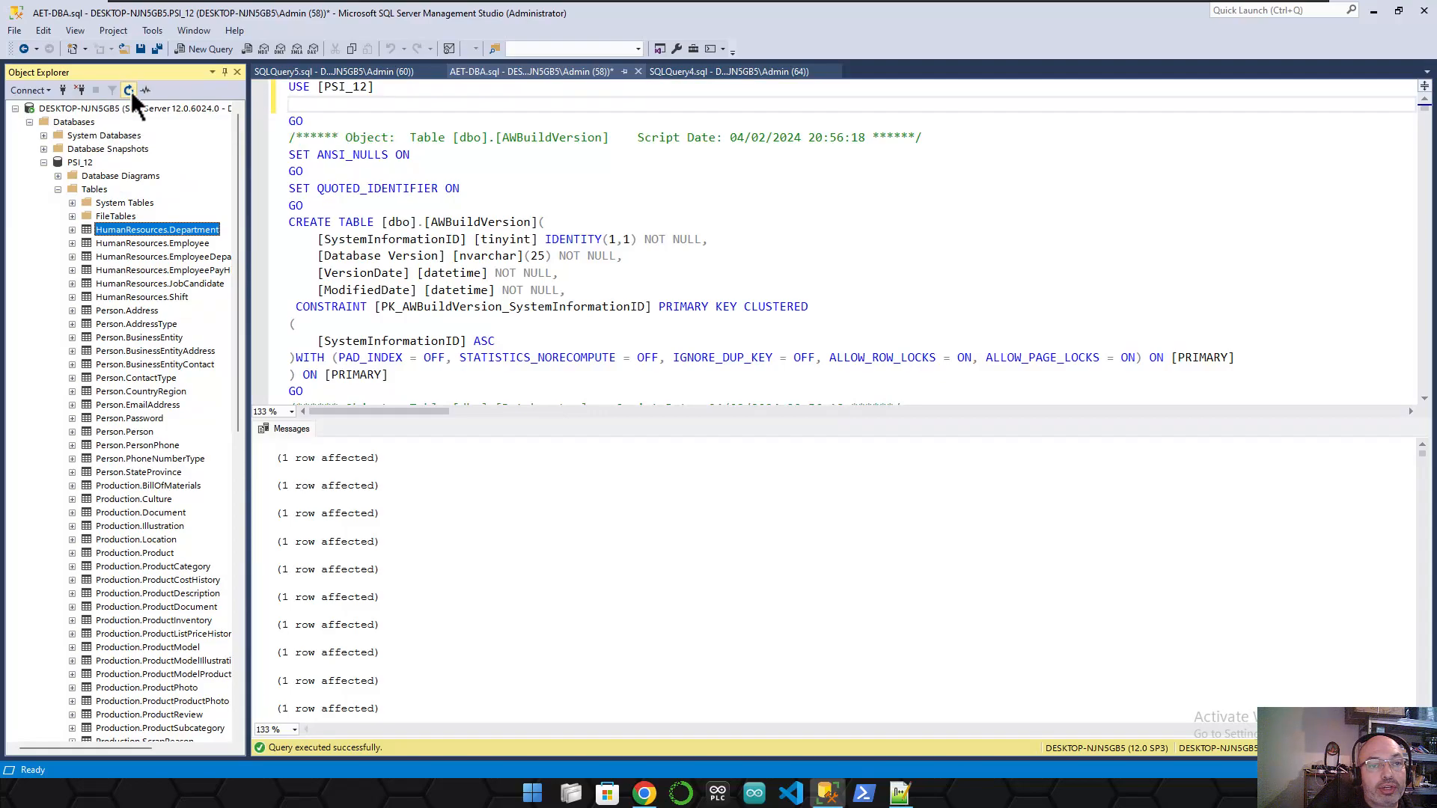
pyautogui.click(58, 190)
pyautogui.click(44, 162)
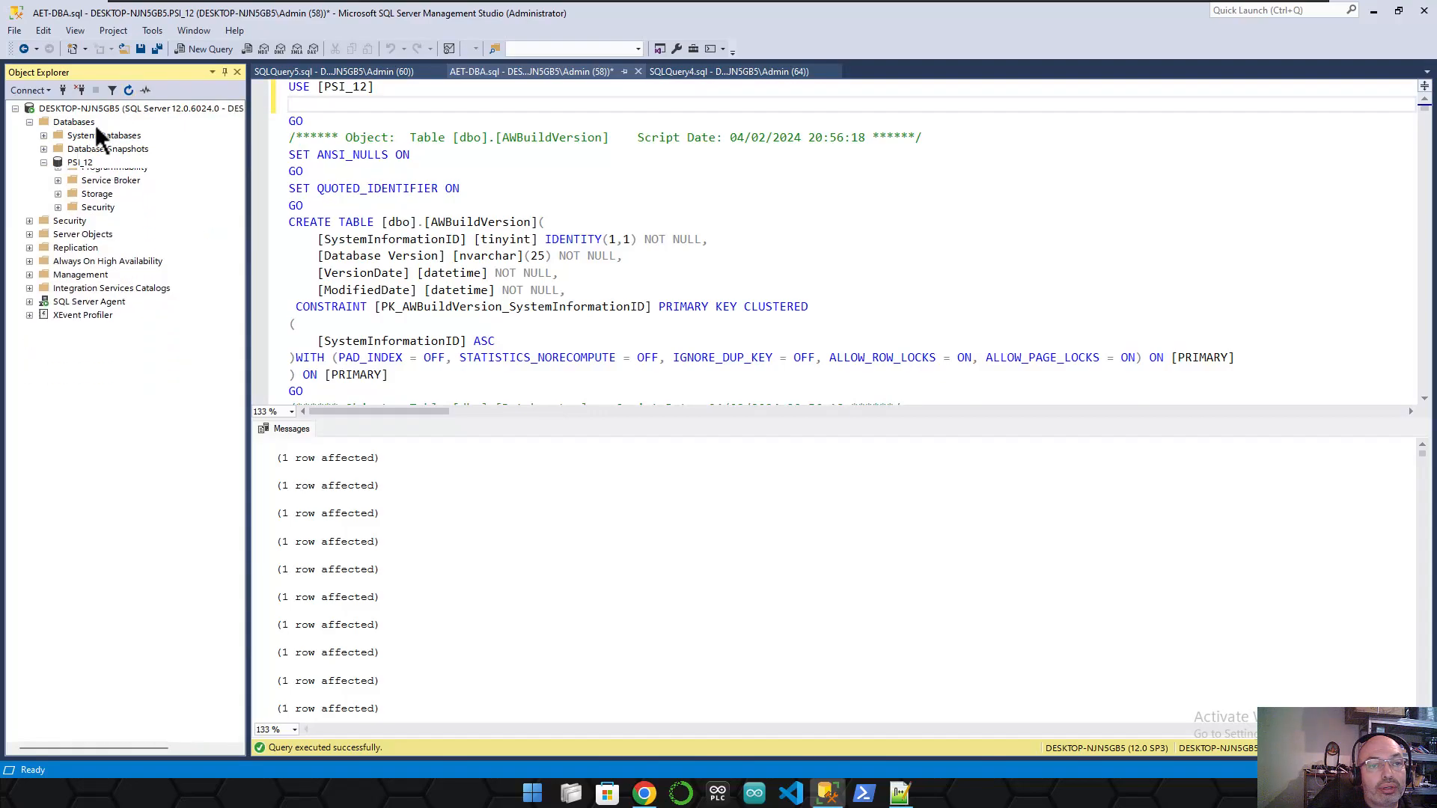
pyautogui.click(43, 162)
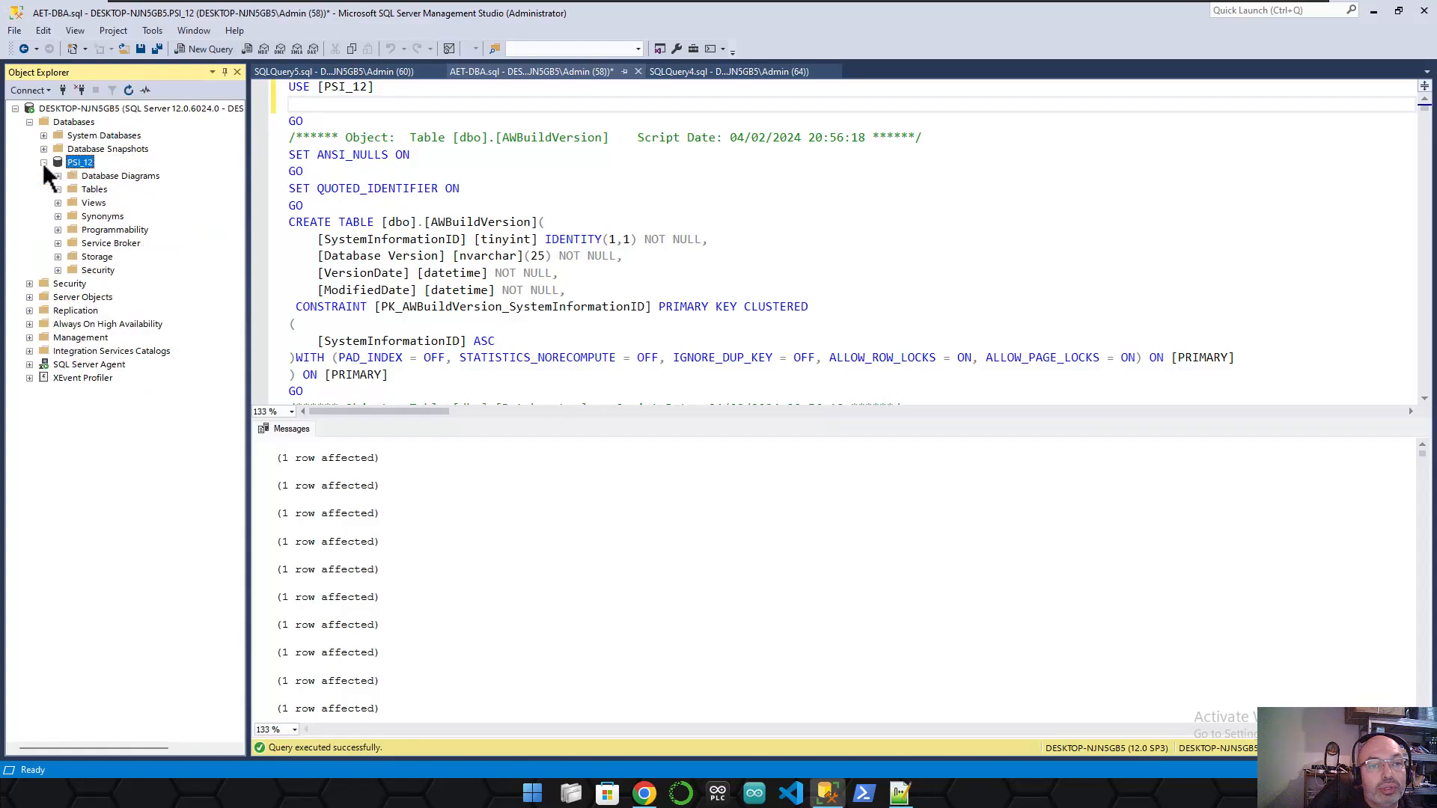
pyautogui.click(57, 189)
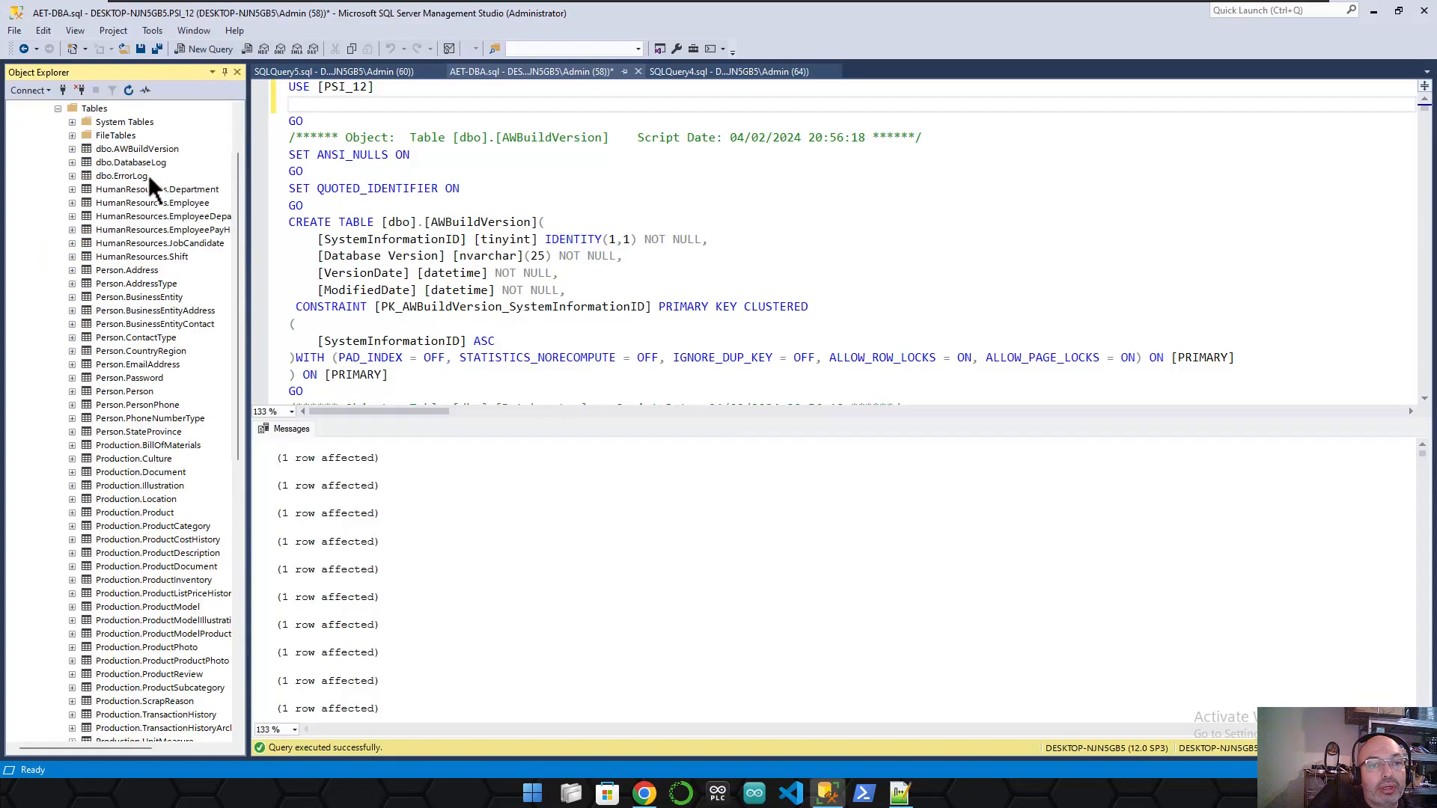
pyautogui.rightClick(119, 175)
# - Run Select Top 1000 Rows on dbo.ErrorLog and dbo.DatabaseLog
pyautogui.click(211, 213)
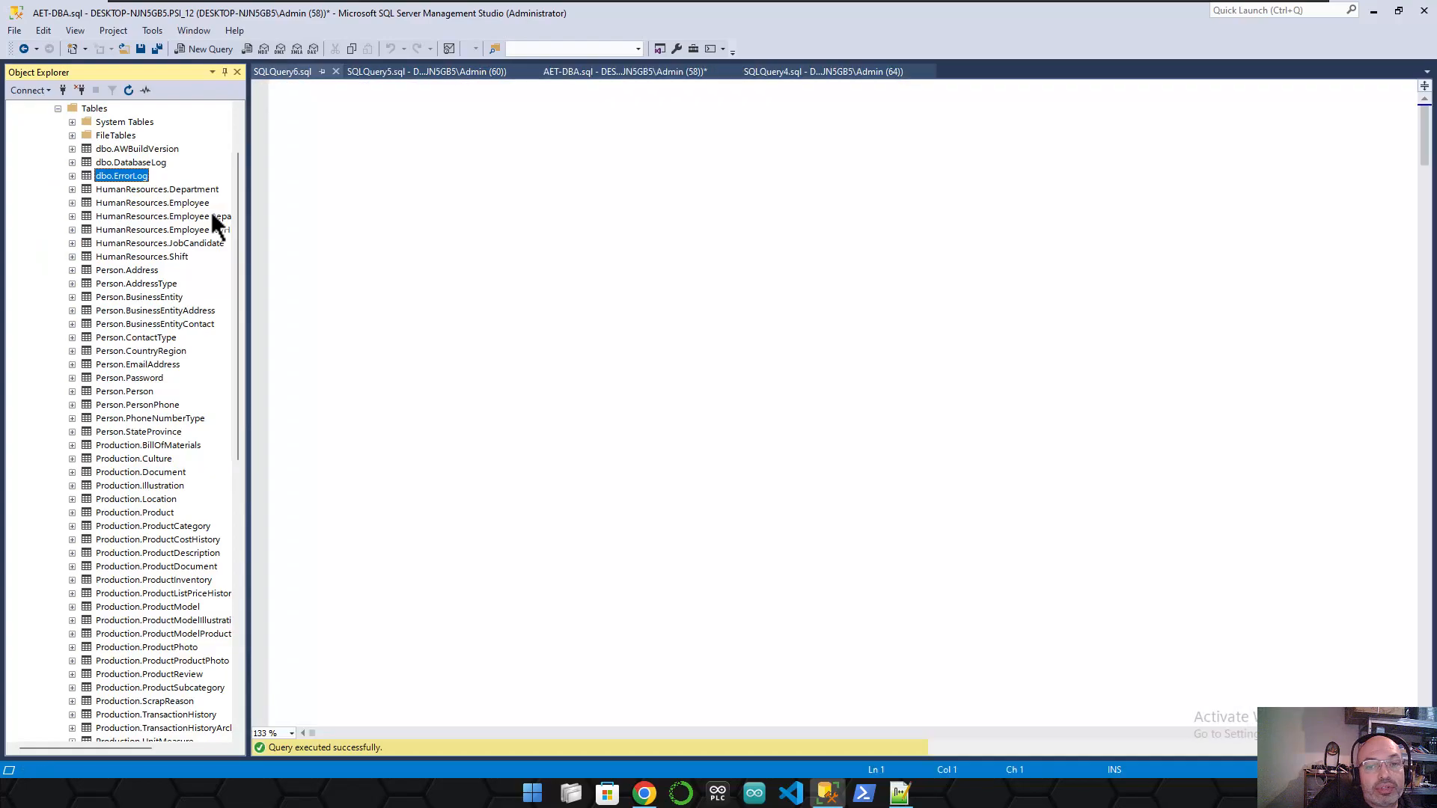
pyautogui.click(134, 164)
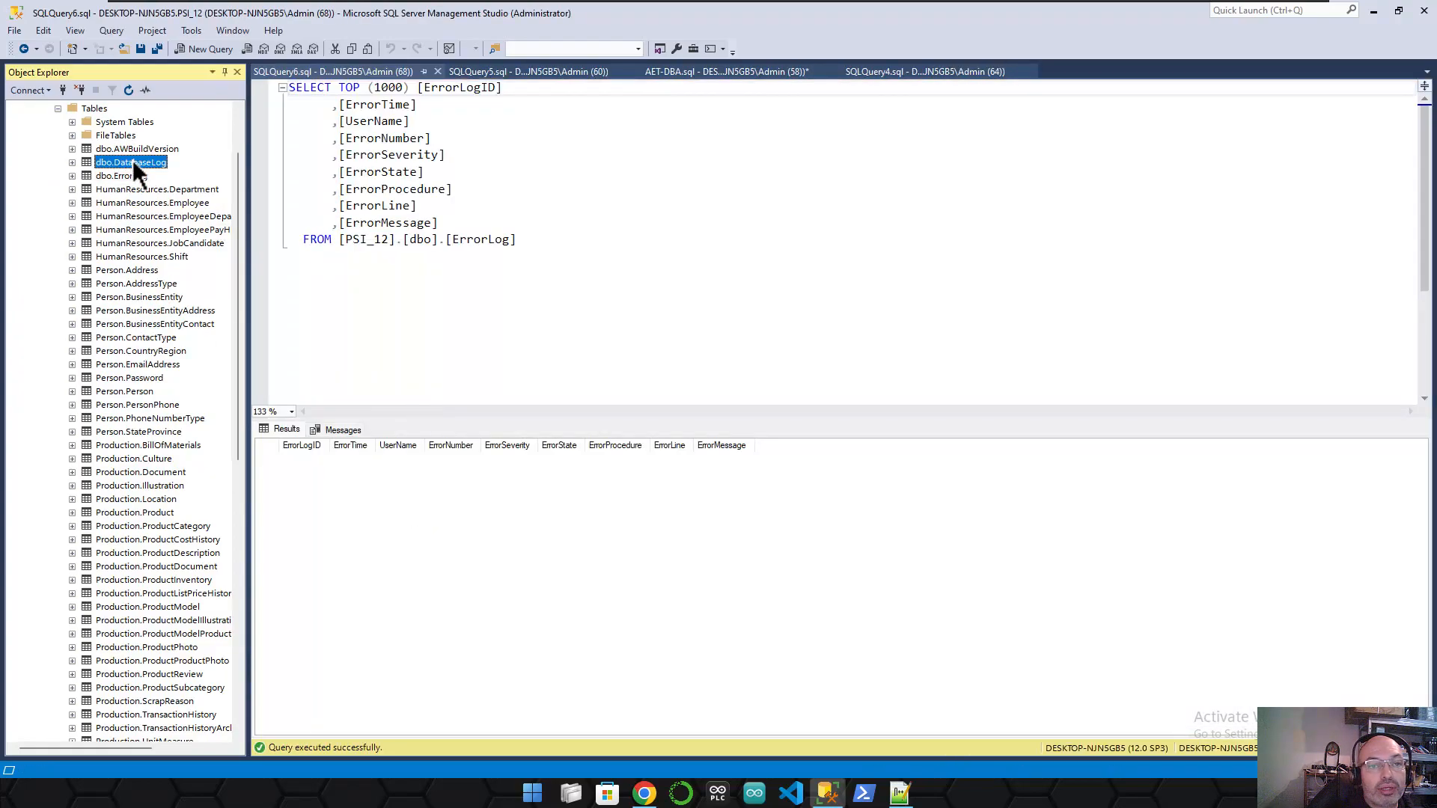
pyautogui.rightClick(133, 161)
pyautogui.click(229, 199)
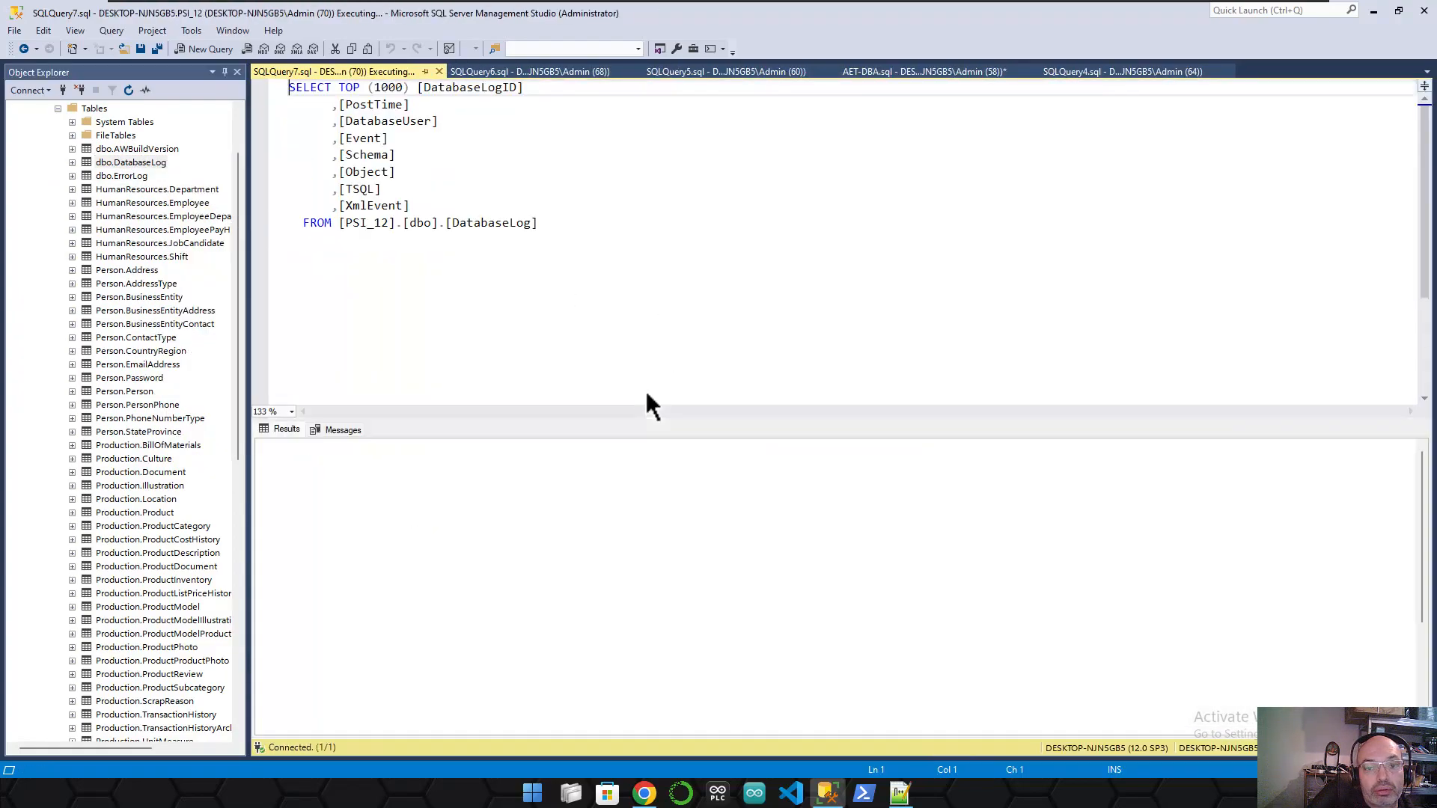
pyautogui.scroll(-5, 643, 390)
pyautogui.scroll(-15, 661, 561)
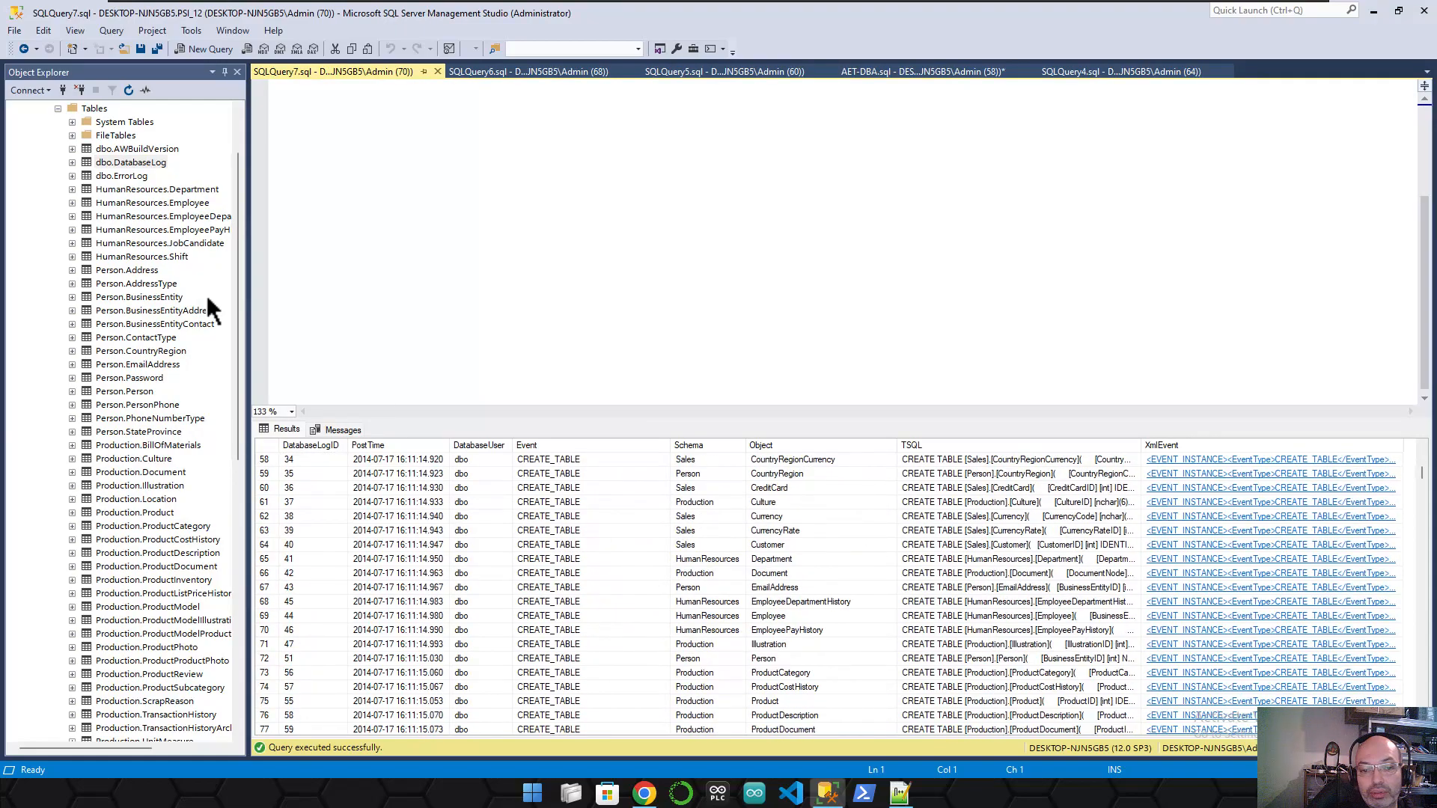
# - Query the top 1000 rows of dbo.AWBuildVersion and inspect its single row, version 12.0.1800
pyautogui.click(151, 152)
pyautogui.rightClick(151, 152)
pyautogui.click(225, 193)
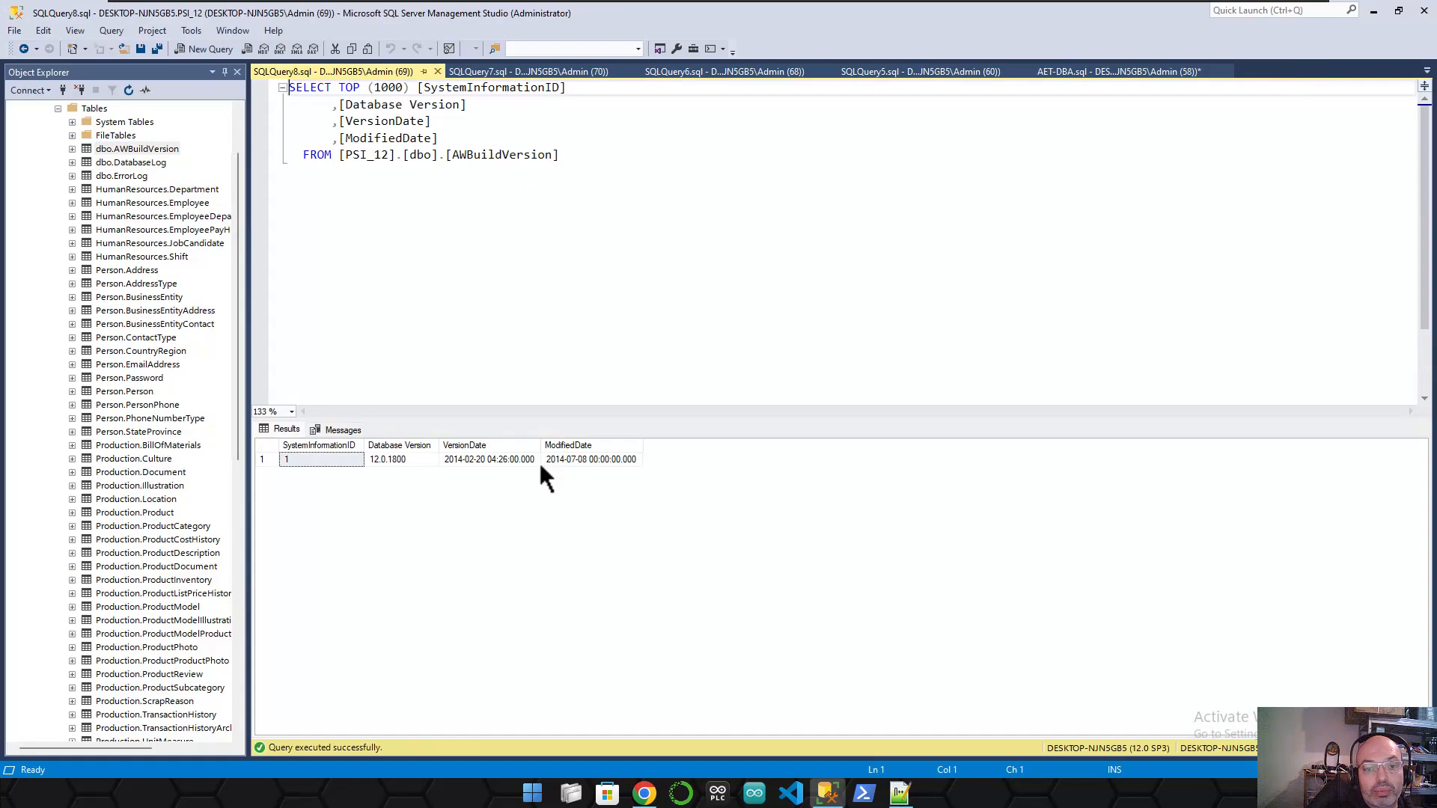
pyautogui.moveTo(587, 458); pyautogui.dragTo(295, 457)
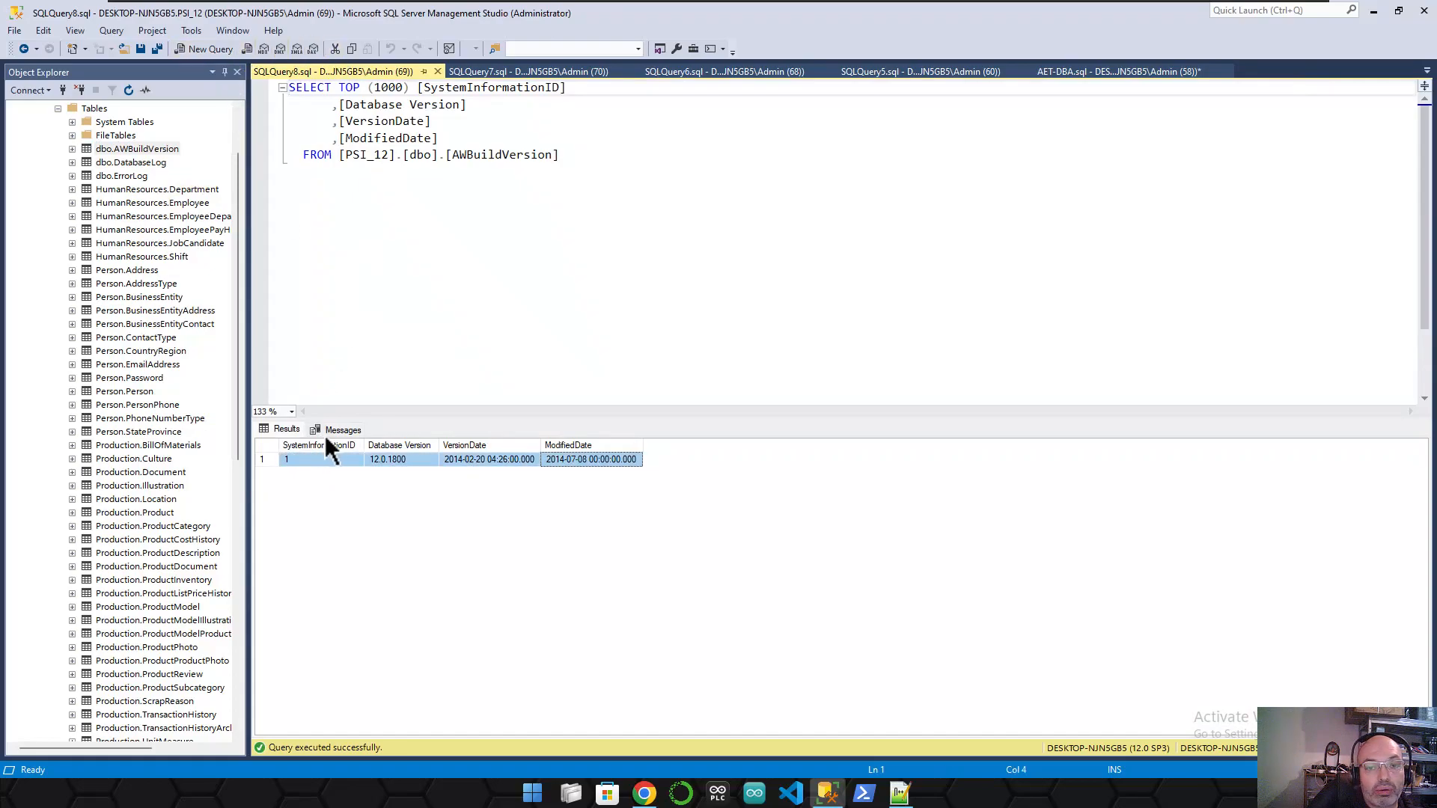
pyautogui.click(352, 459)
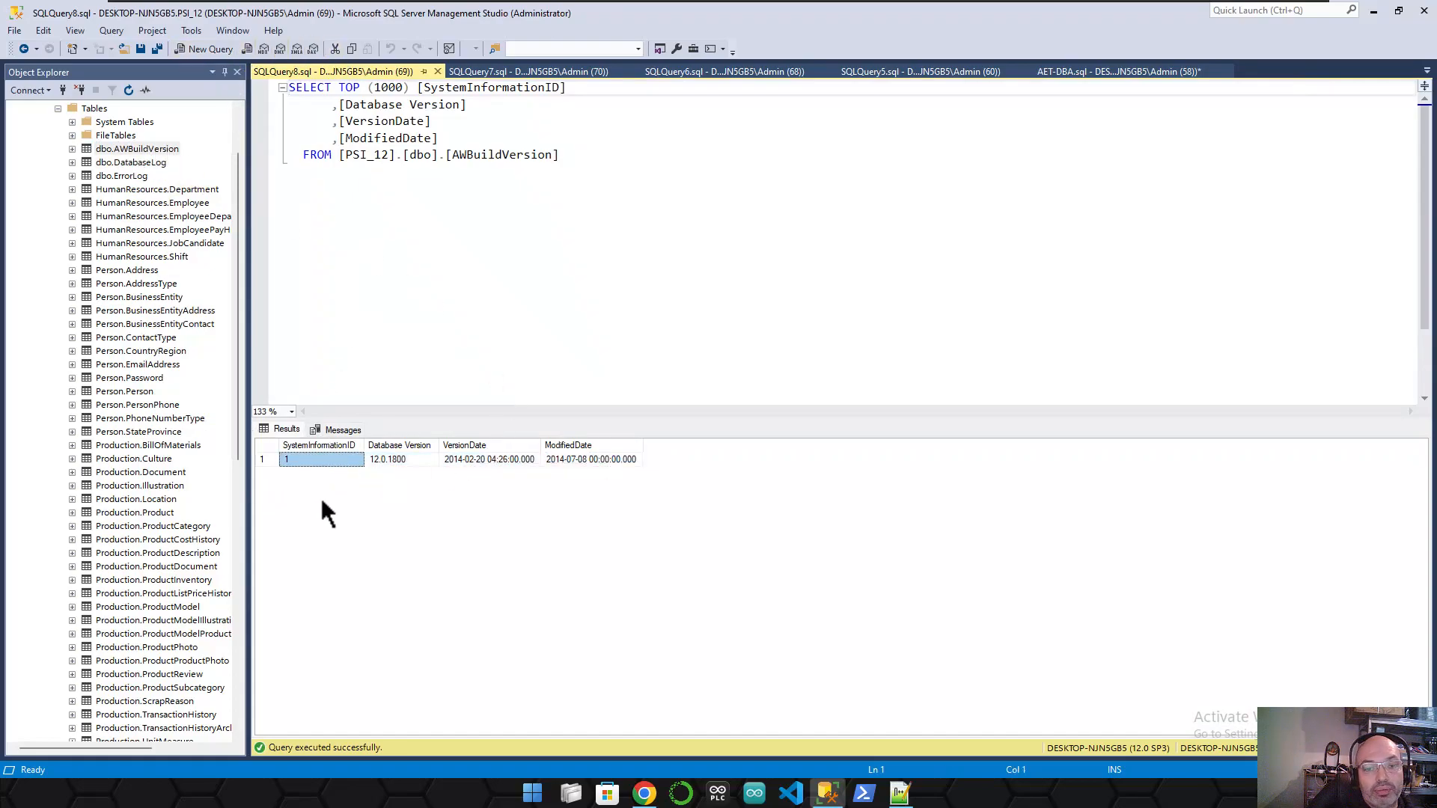
pyautogui.click(408, 459)
pyautogui.moveTo(490, 458); pyautogui.dragTo(622, 459)
pyautogui.click(622, 459)
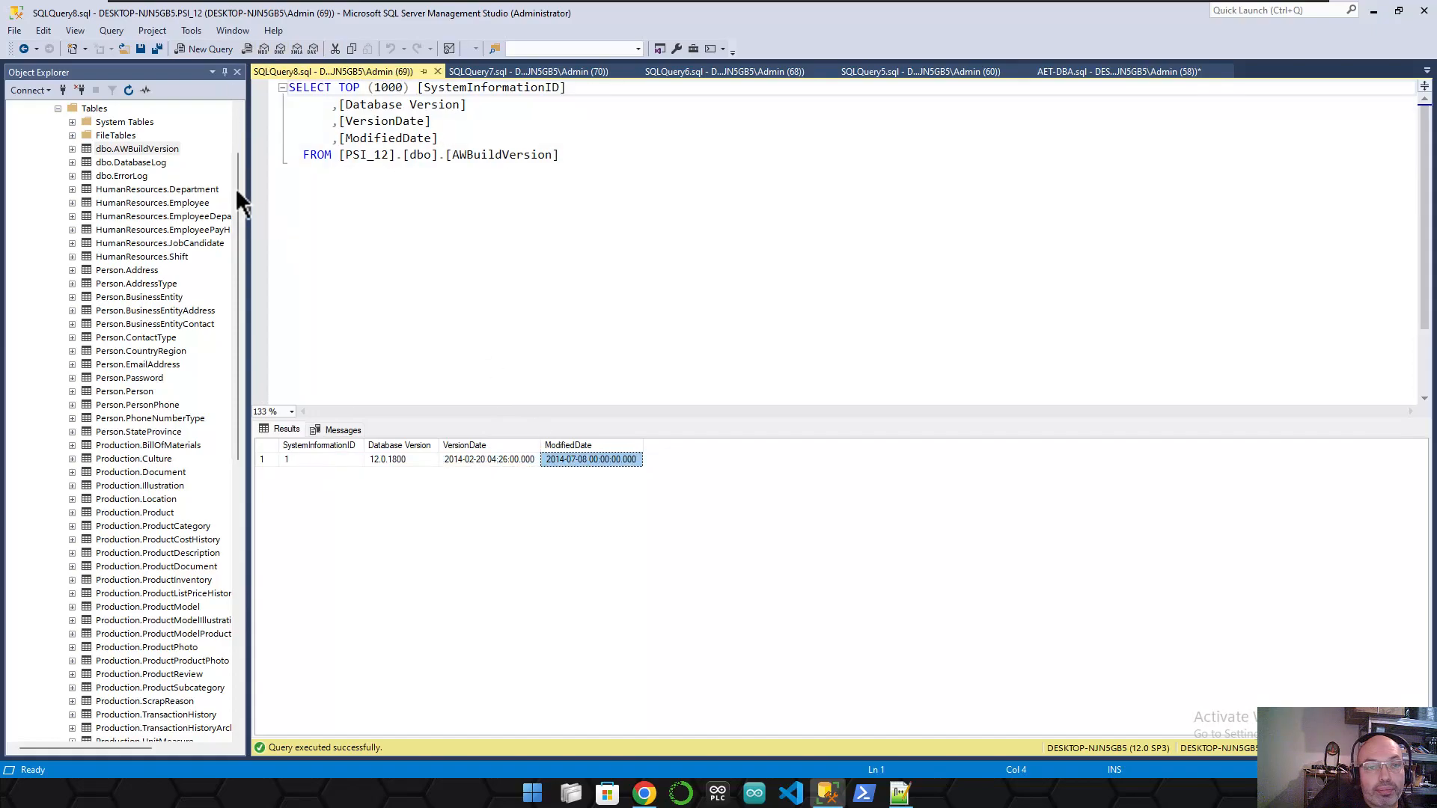
pyautogui.moveTo(240, 196); pyautogui.dragTo(240, 119)
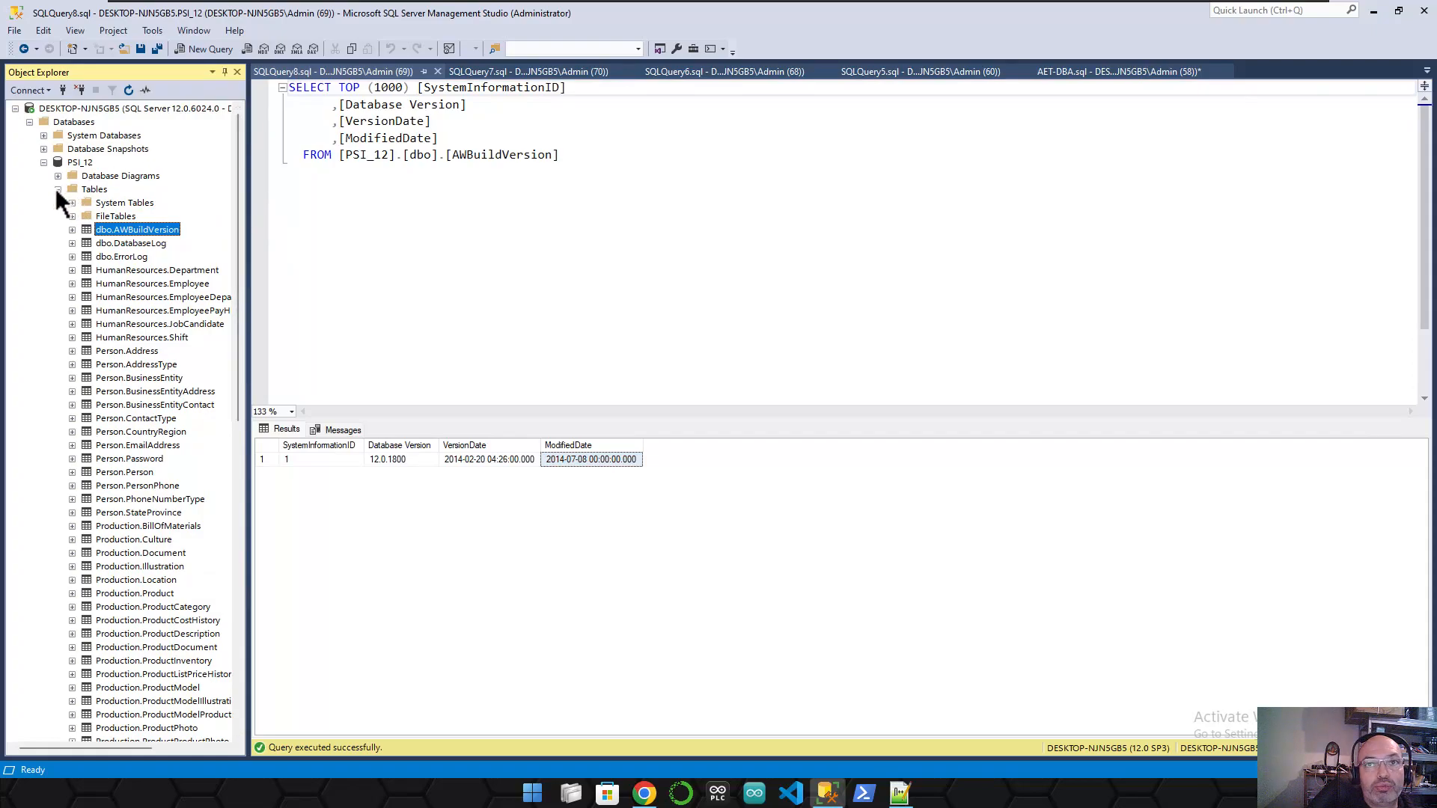
pyautogui.click(501, 224)
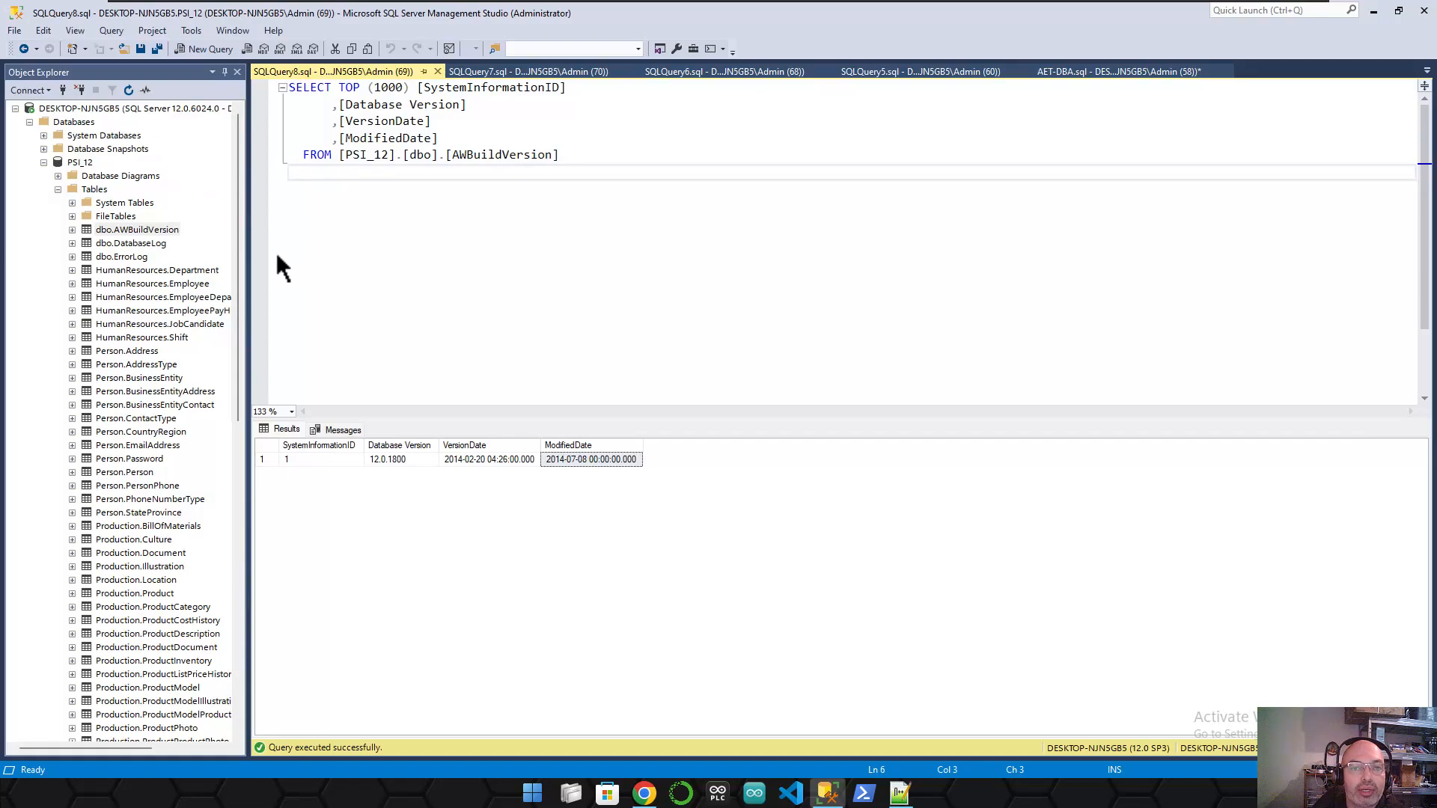
pyautogui.click(238, 184)
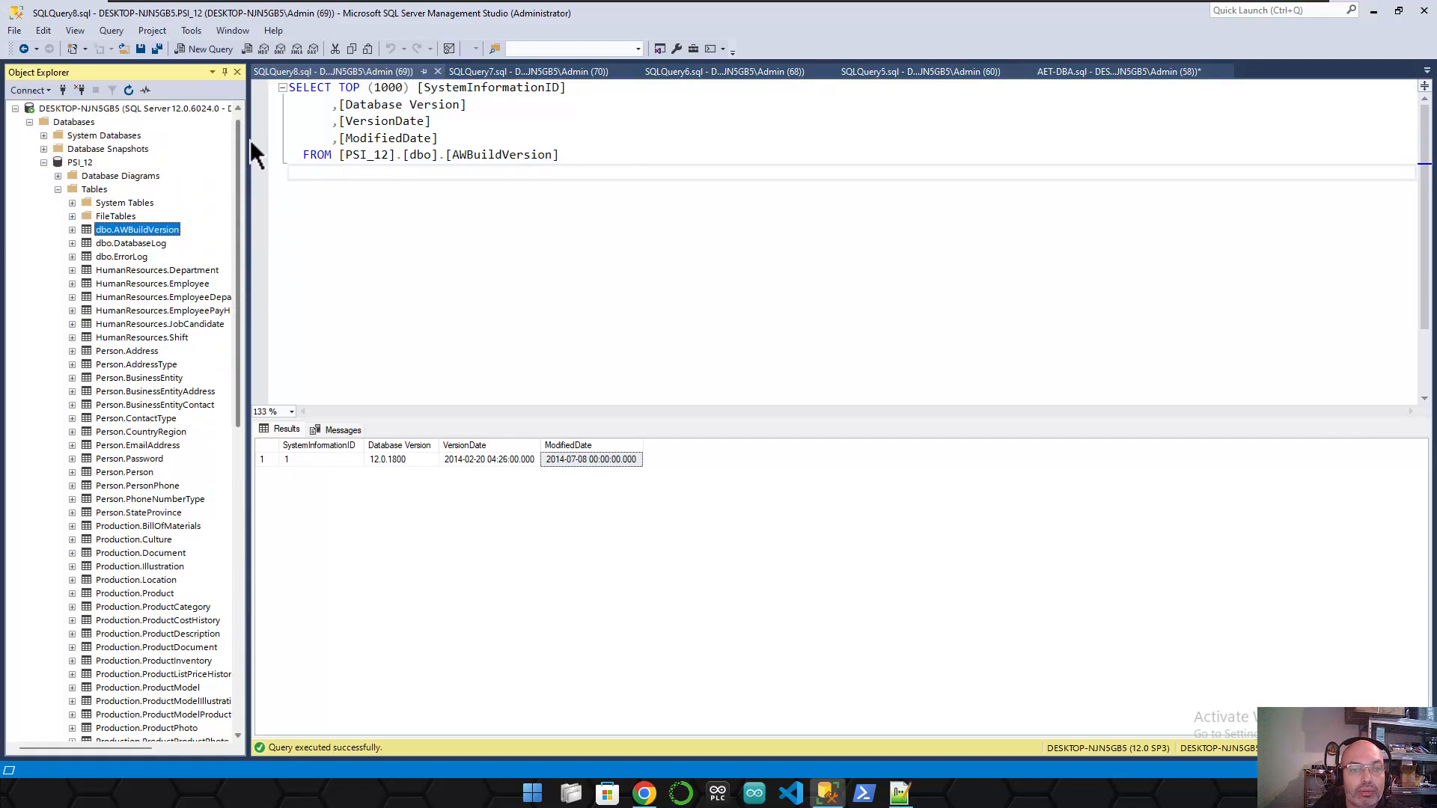